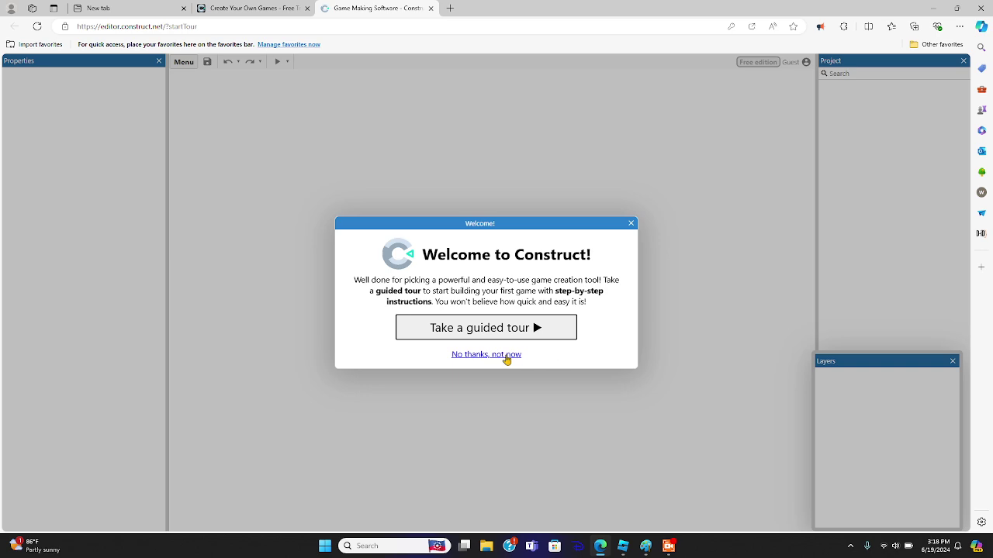
- Skip the guided tour and create a new project named "Brainiako's Basics" with the SD landscape 16:9 preset
click(507, 356)
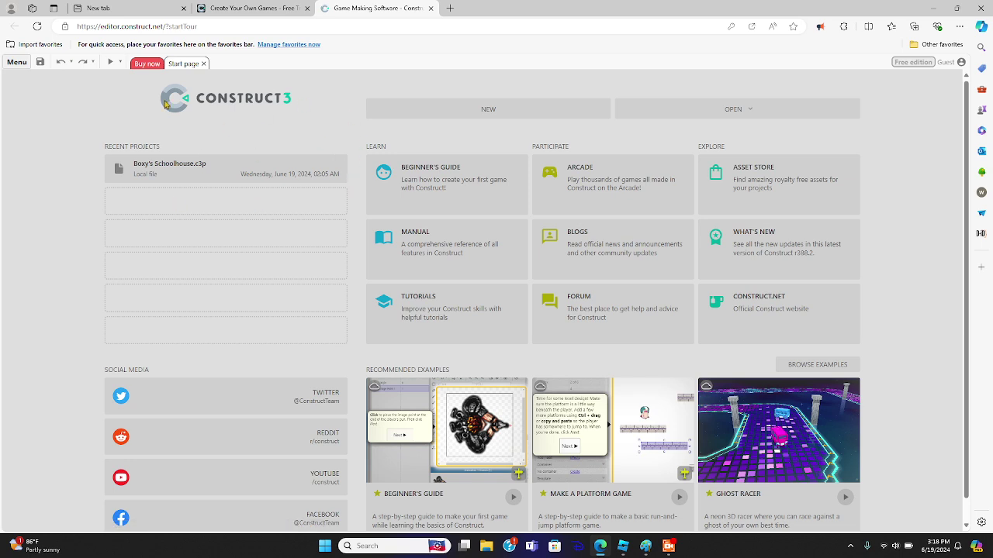
click(461, 112)
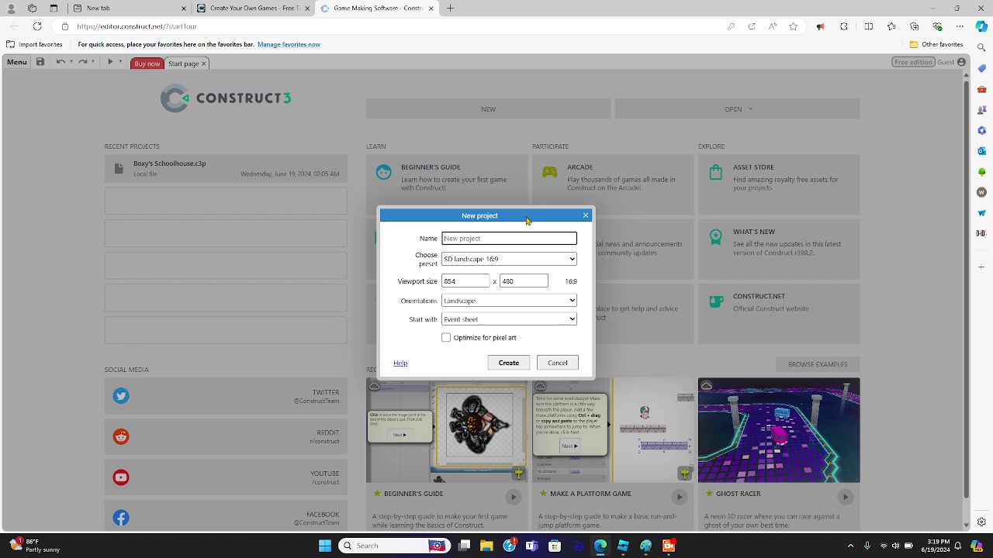
text(A)
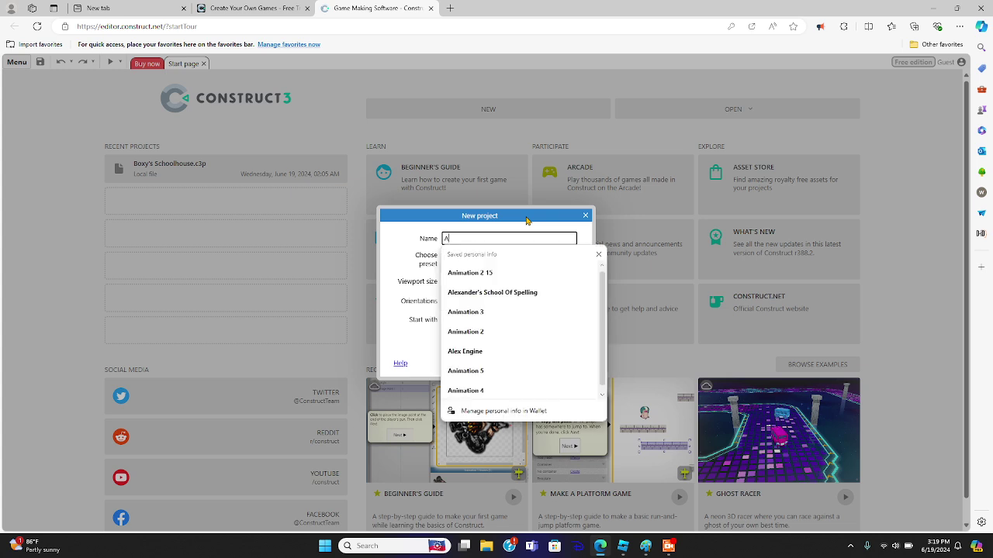
key(BackSpace)
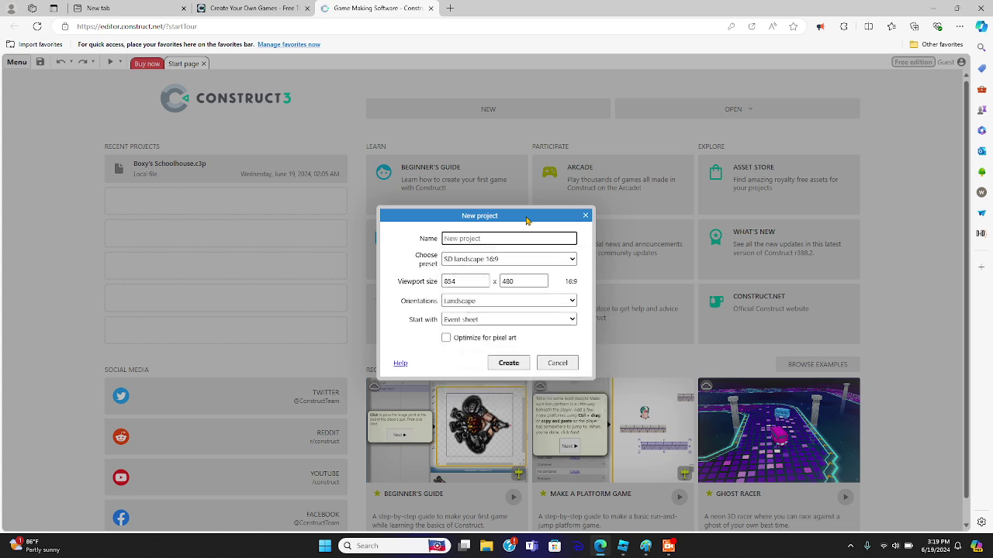
text(Brainiako's Basics)
click(459, 239)
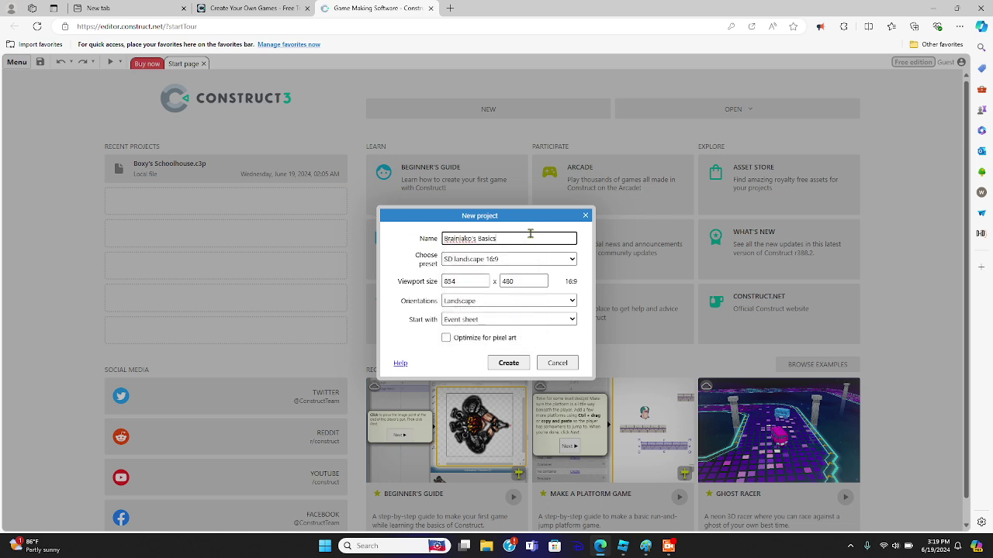
click(509, 364)
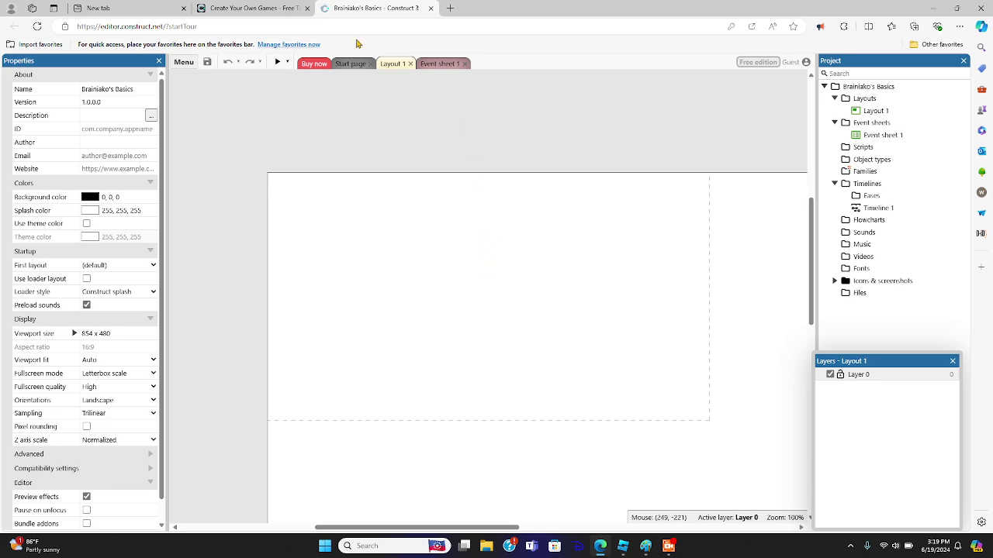
- Log in to the Construct account using the saved Google account
click(793, 65)
click(742, 107)
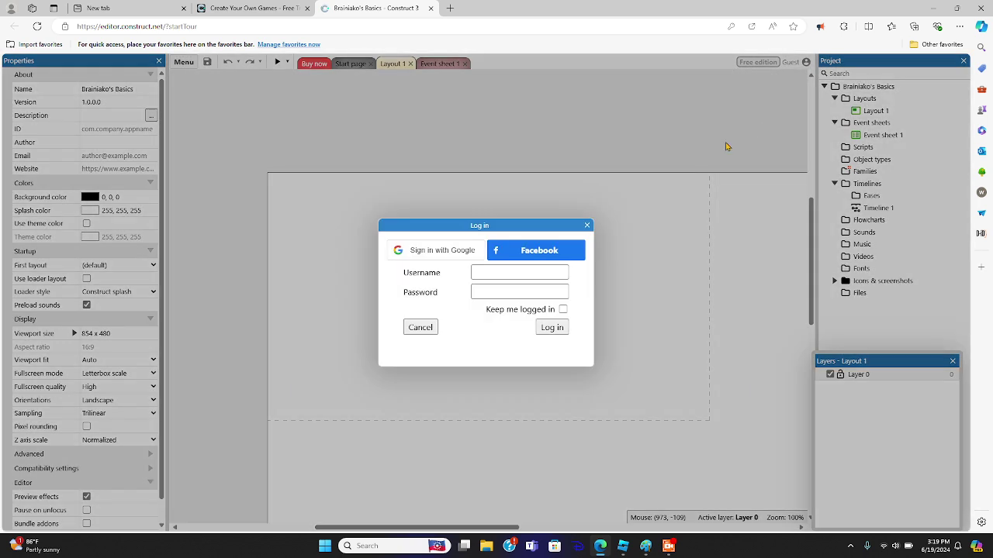
click(440, 250)
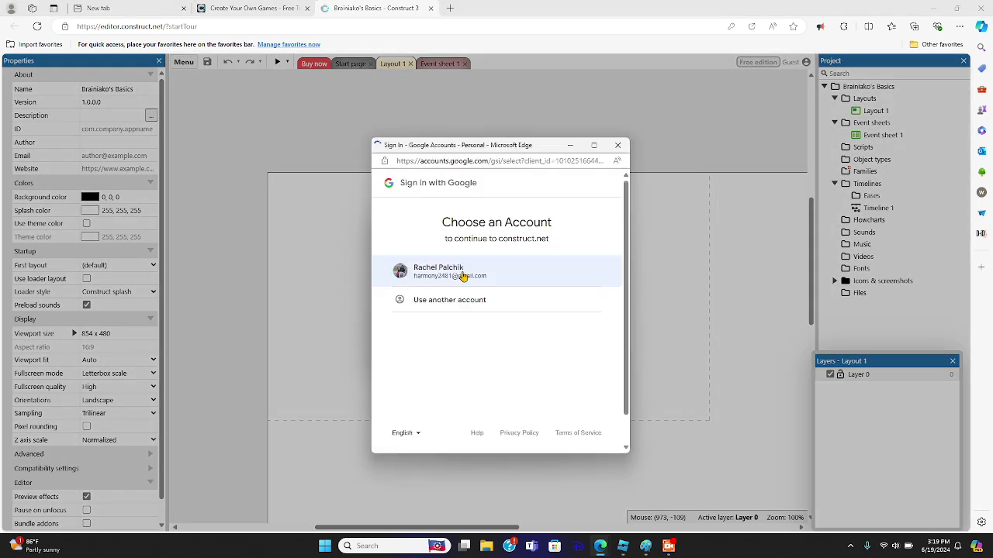
click(475, 268)
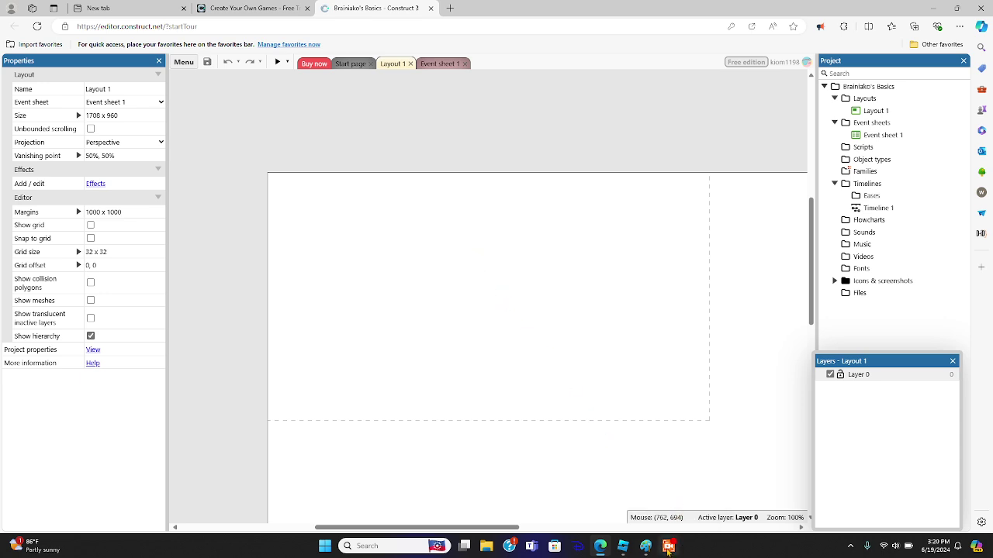
- Examine the project's properties and version, Layout 1's settings and the empty Event sheet 1
mouse_move(668, 548)
mouse_move(670, 510)
click(875, 88)
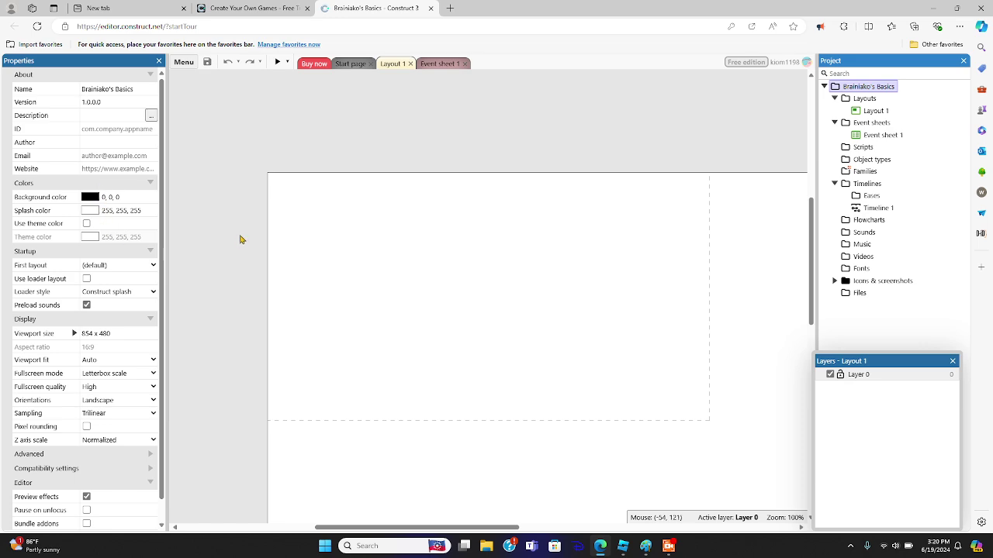
click(95, 104)
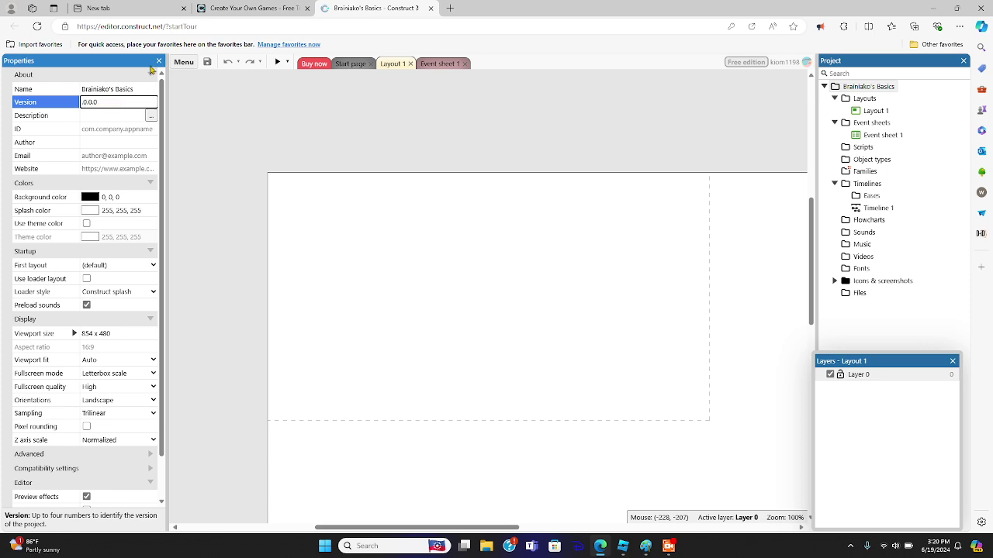
click(257, 146)
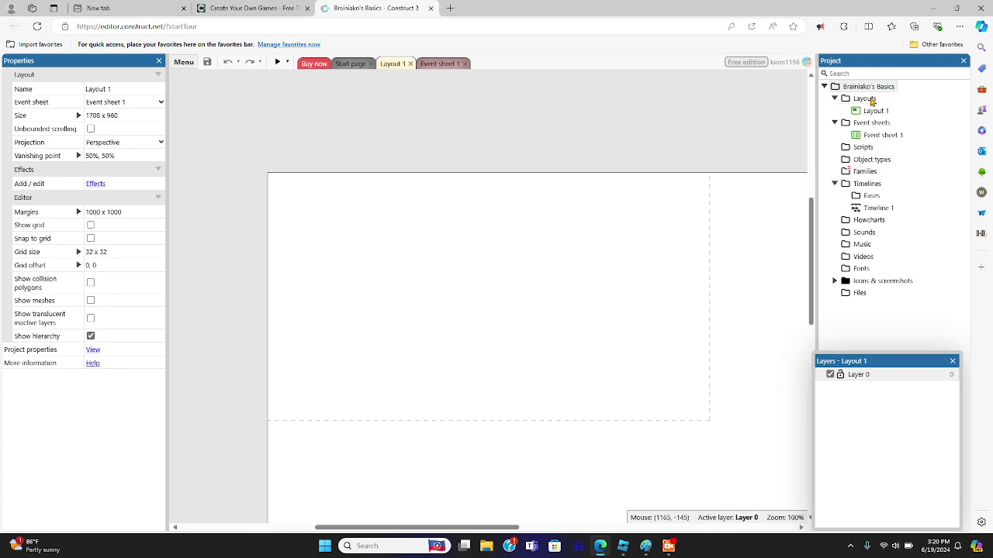
click(872, 99)
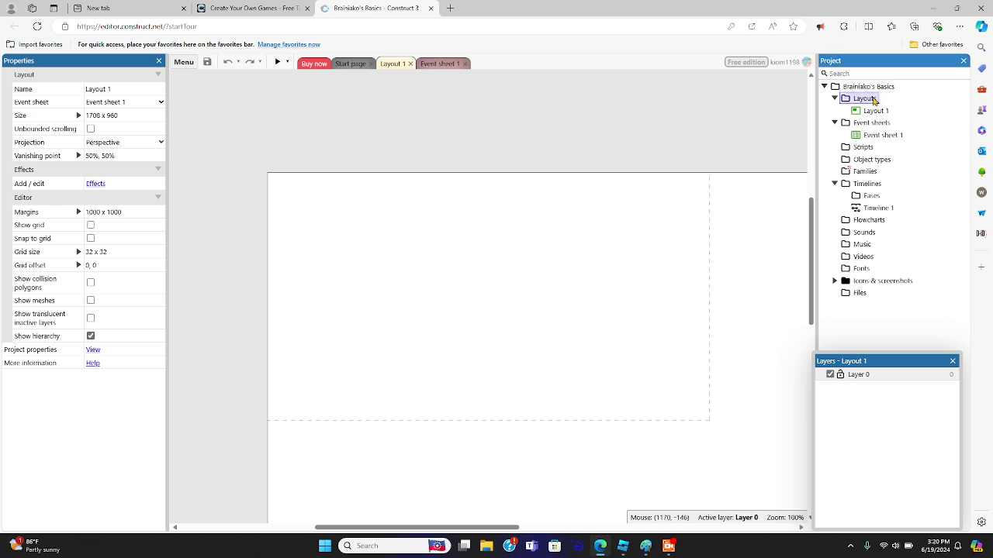
click(875, 111)
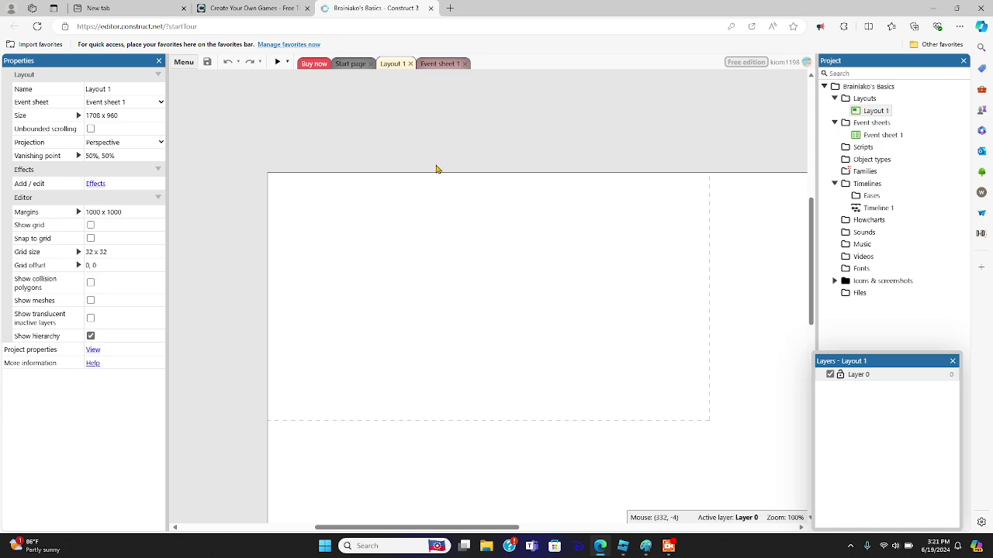
click(436, 66)
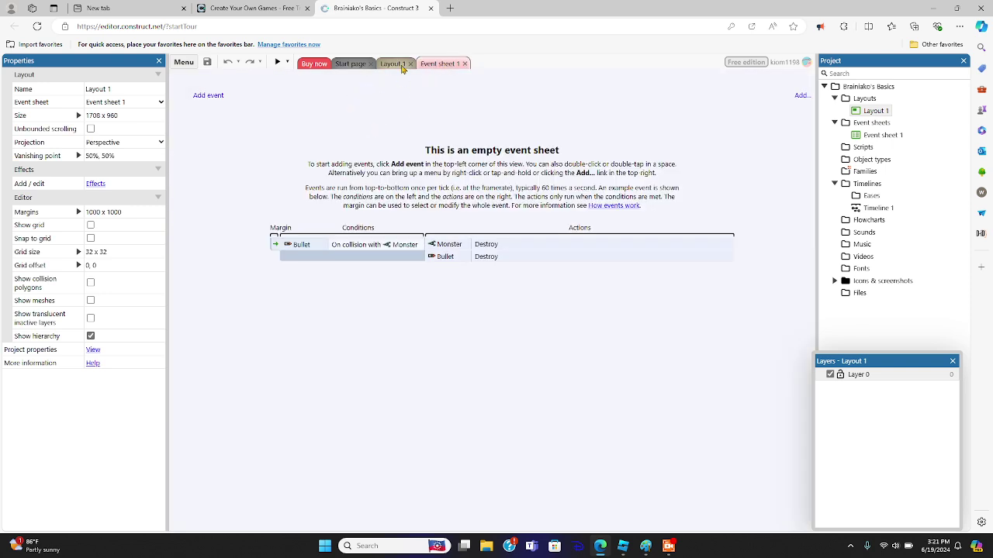
click(399, 65)
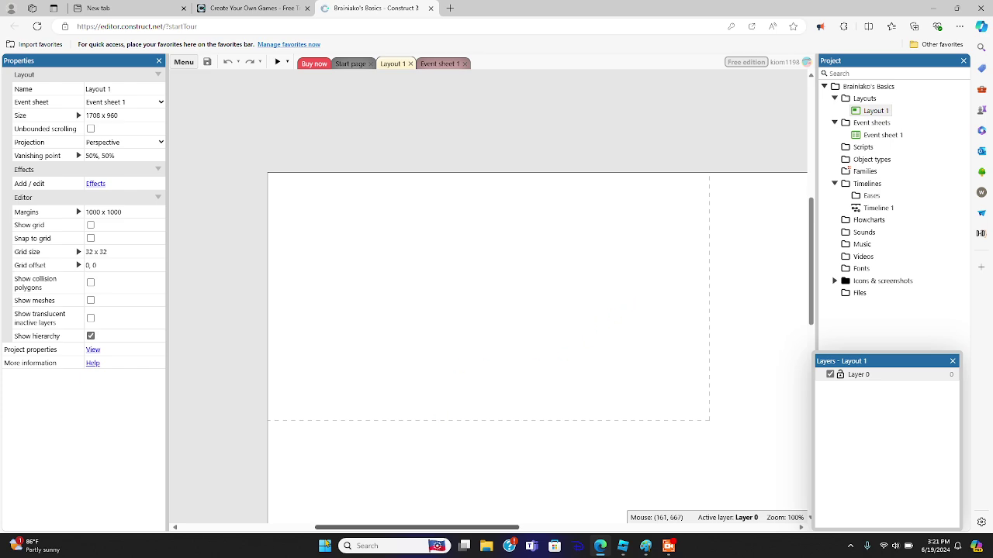
- Search Windows for "paint 3d", open Paint 3D and start a new project
click(392, 545)
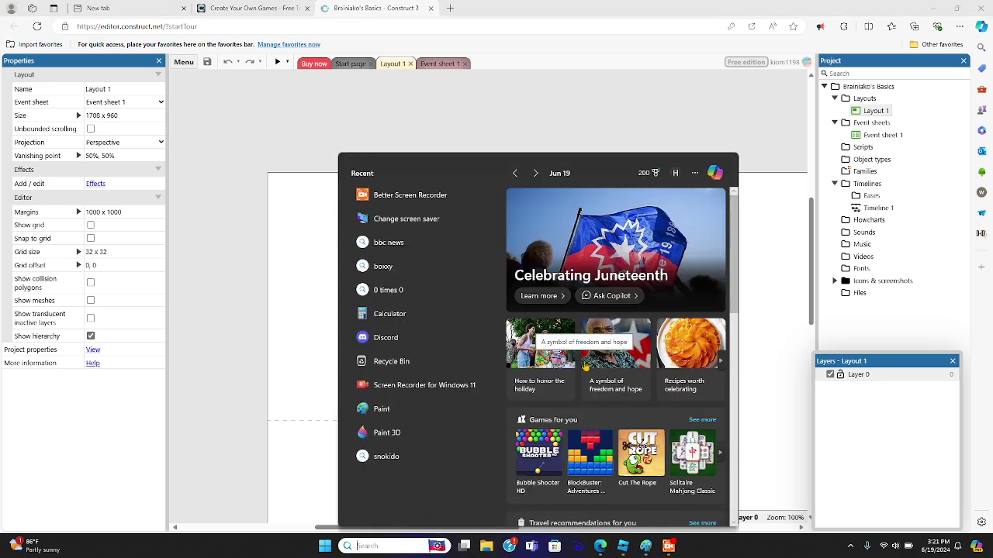
text(paint 3d)
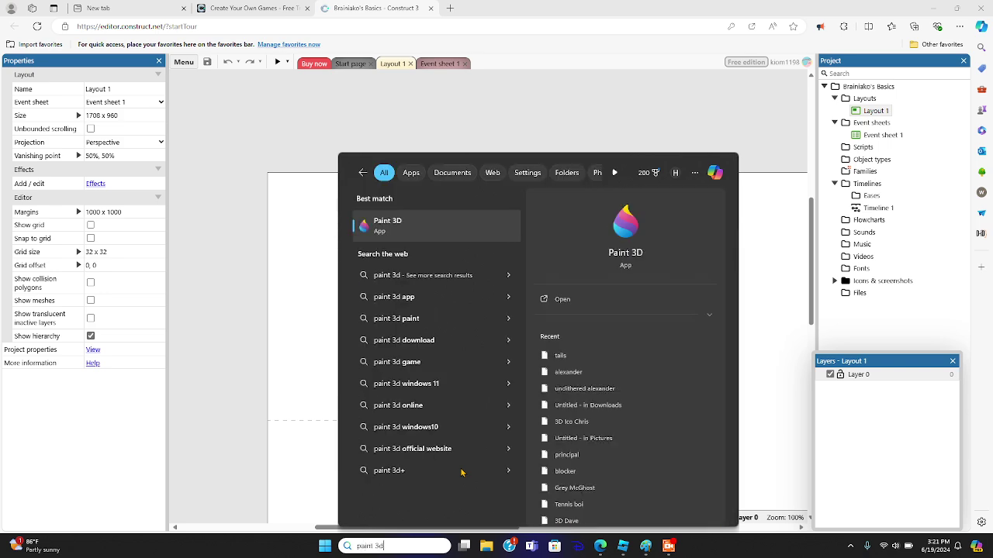
mouse_move(668, 546)
click(399, 232)
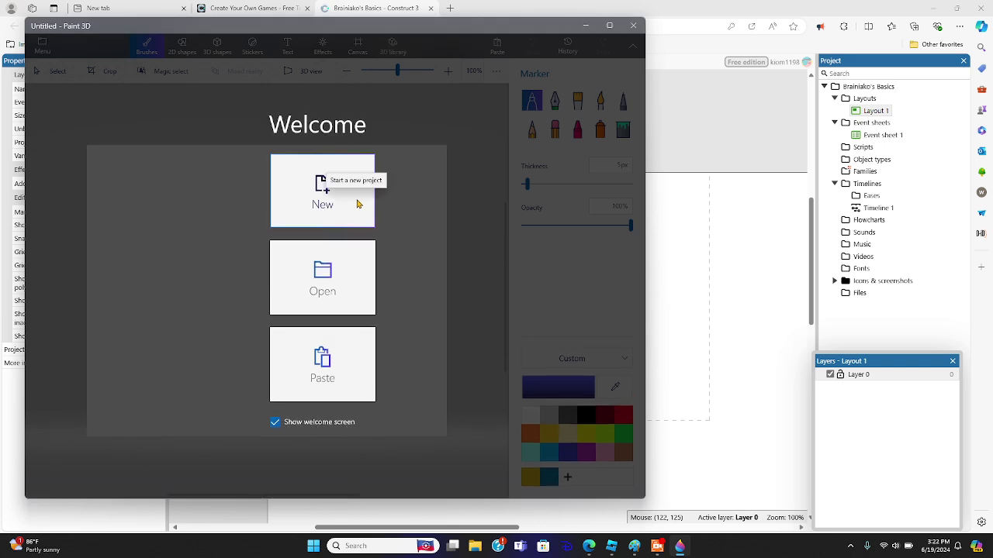
click(357, 203)
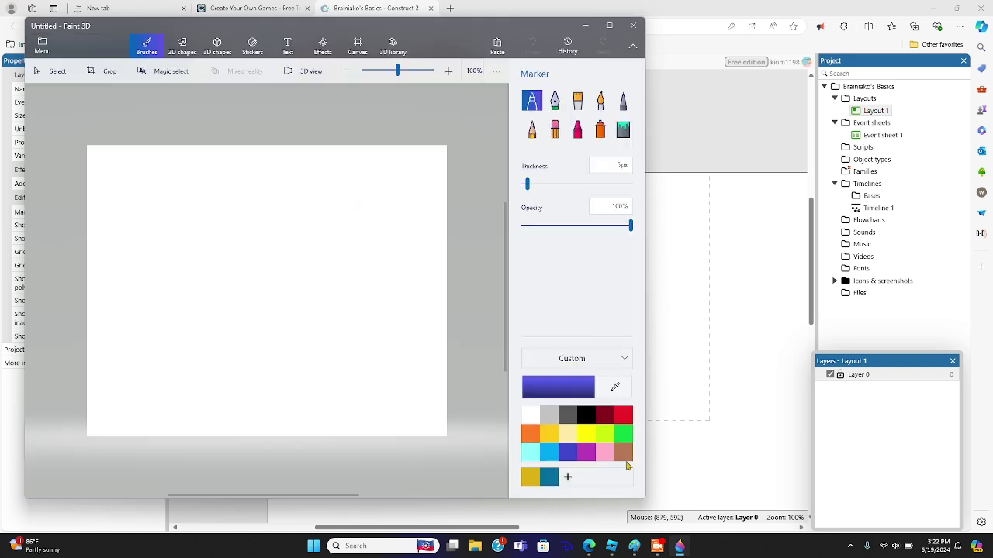
- Draw a light yellow 3D sphere near the middle of the canvas as the character's head
click(574, 438)
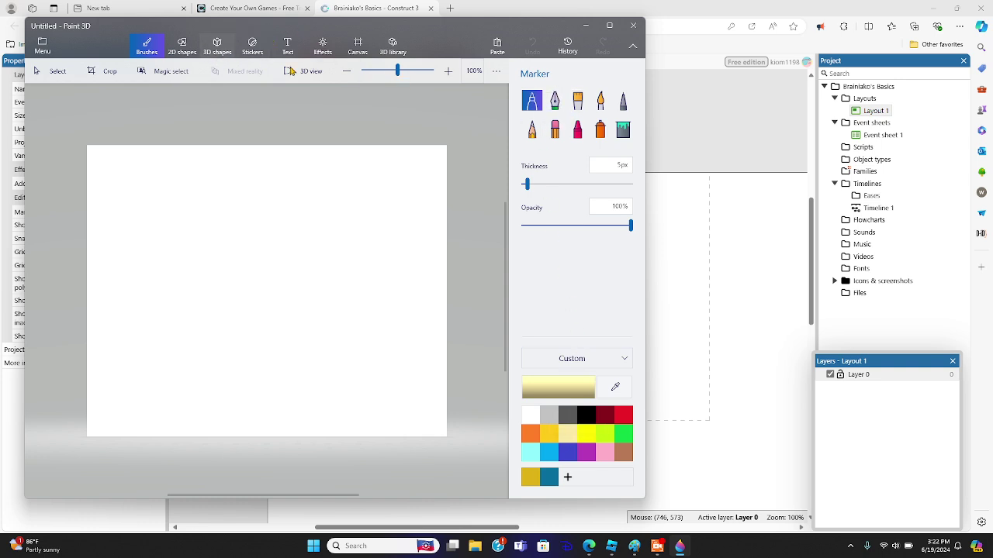
click(217, 45)
click(555, 187)
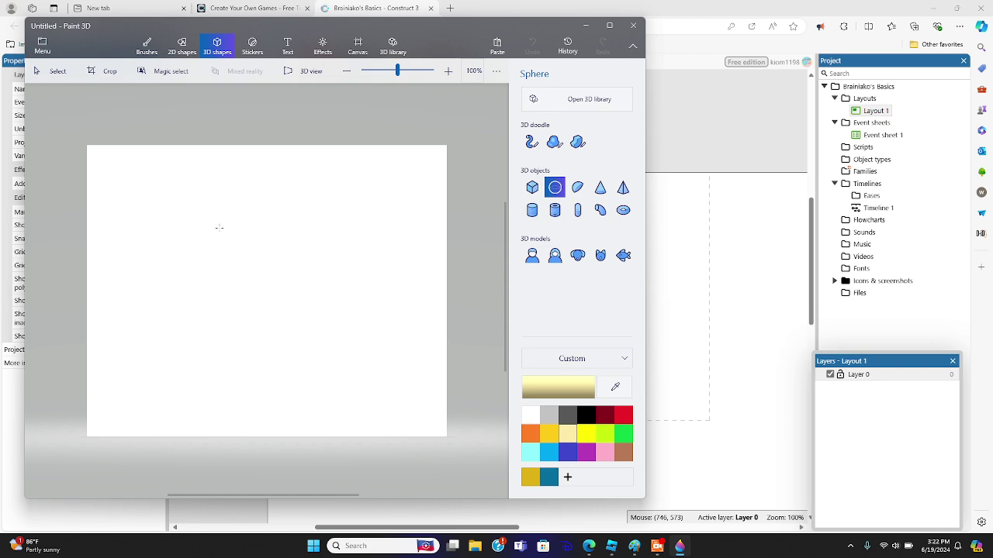
mouse_move(219, 227)
mouse_down()
mouse_move(297, 288)
mouse_move(298, 304)
mouse_move(280, 253)
mouse_move(282, 275)
mouse_up()
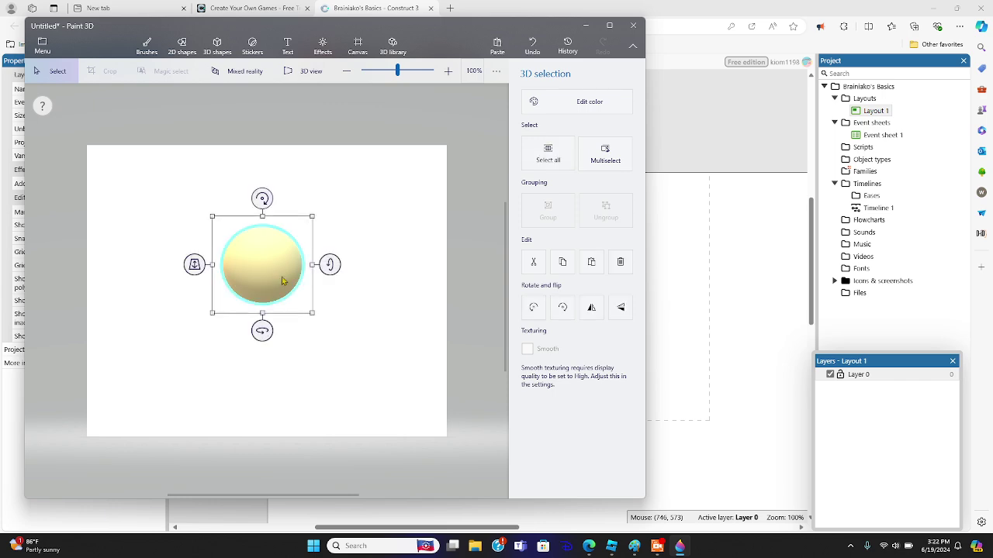
click(371, 284)
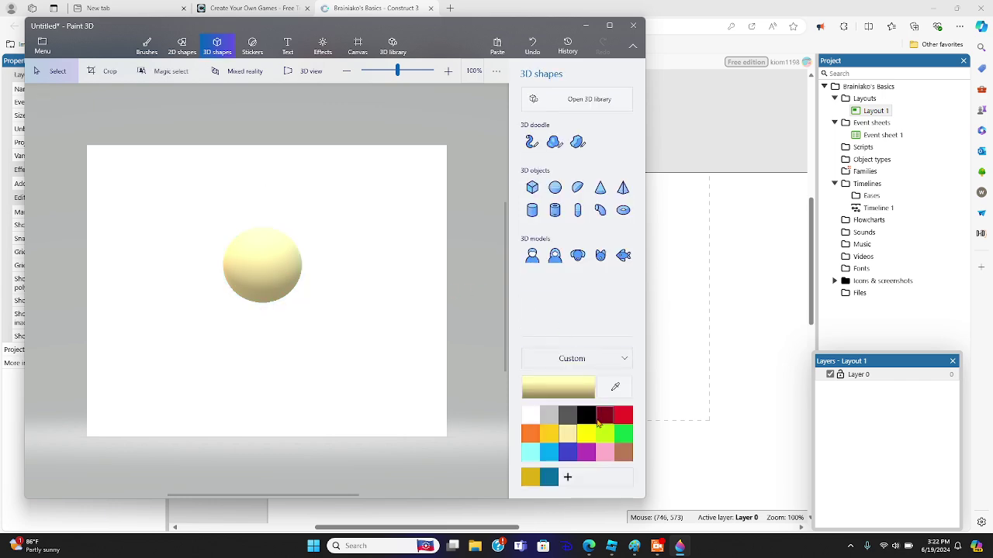
- Place a black hemisphere across the top of the yellow head as a cap of hair
click(587, 418)
click(577, 186)
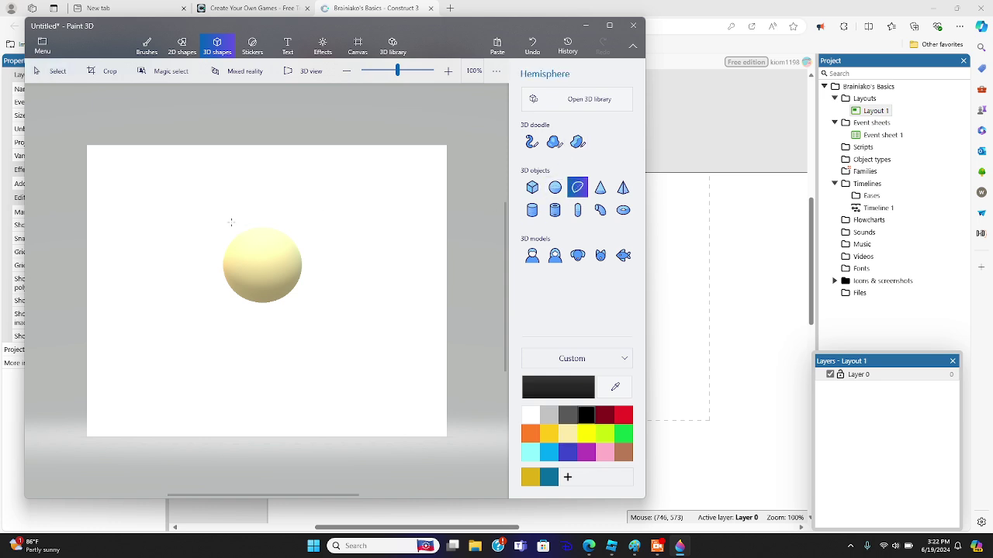
drag(231, 222, 295, 255)
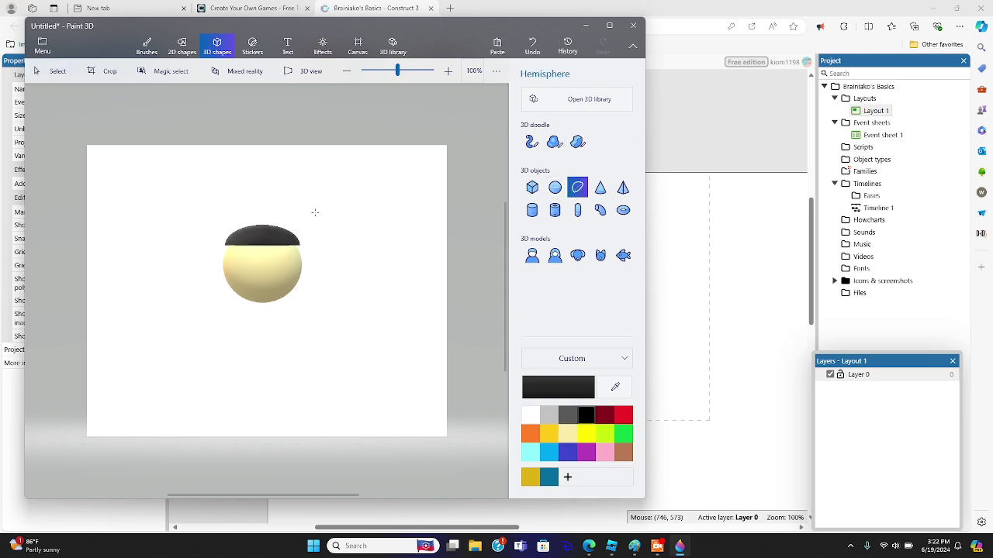
click(339, 194)
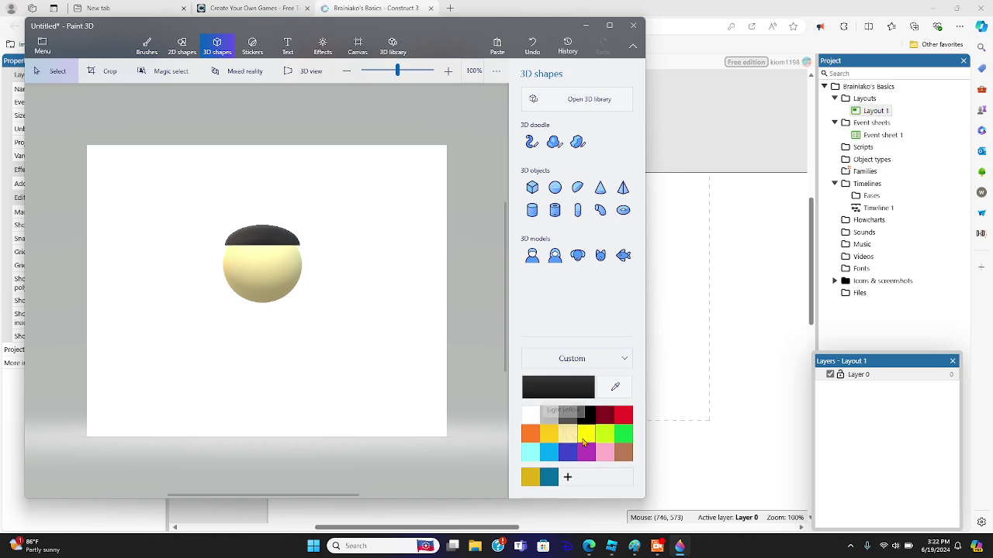
- Add two white spheres side by side on the front of the head as eyes
click(531, 417)
click(554, 188)
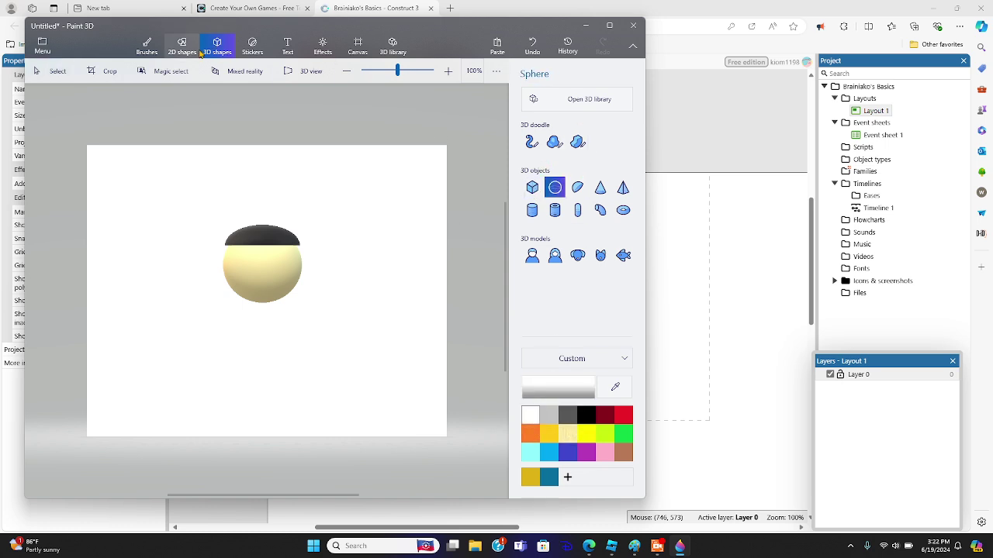
drag(238, 248, 266, 287)
click(291, 252)
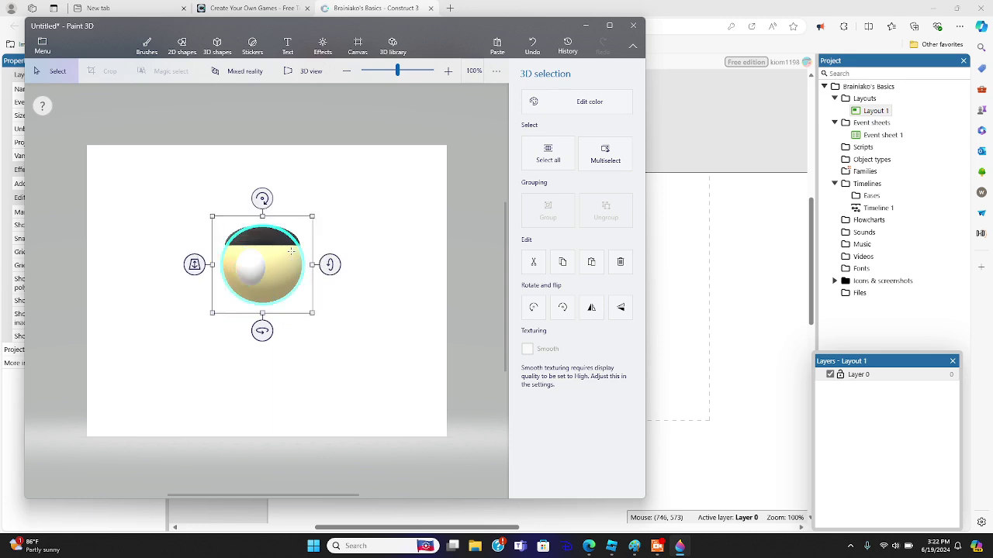
click(326, 243)
click(554, 186)
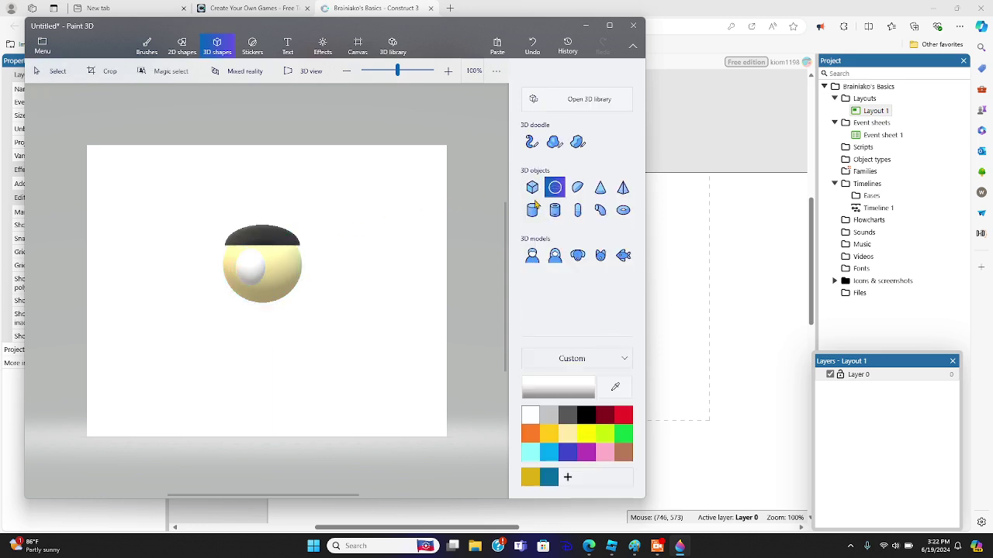
drag(287, 254, 260, 288)
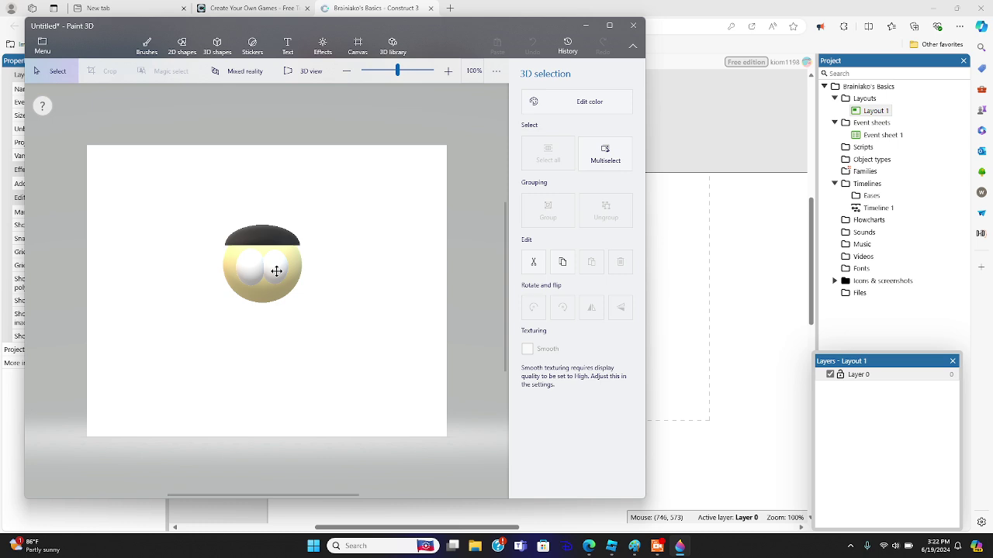
click(276, 270)
click(346, 231)
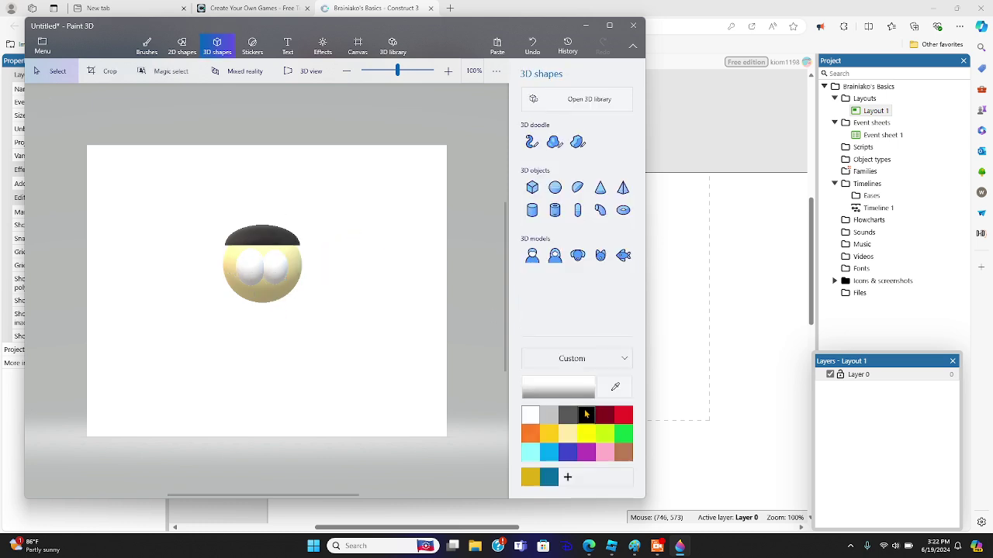
- Add a narrow black sphere on each white eye as the pupils
click(585, 415)
click(555, 188)
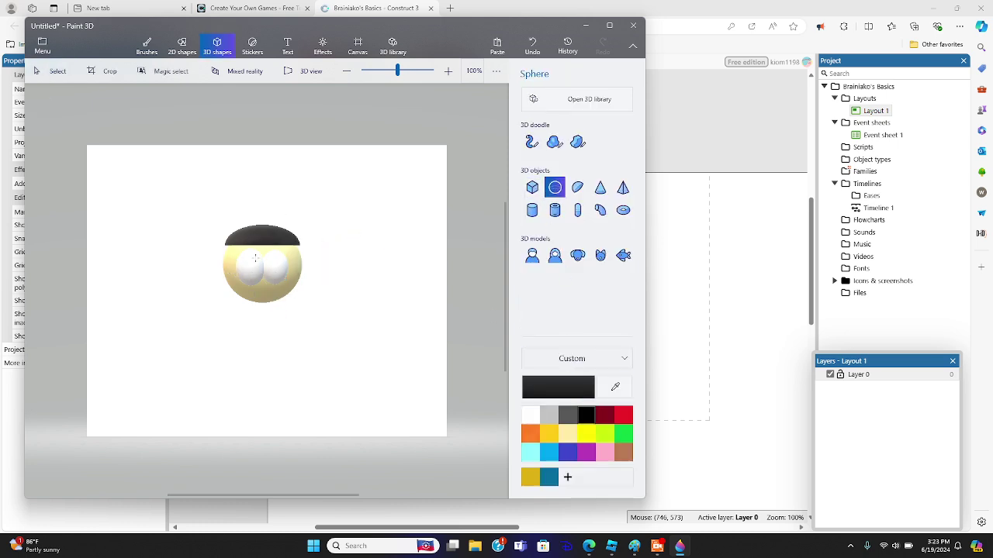
mouse_move(247, 259)
mouse_down()
mouse_move(252, 277)
mouse_move(256, 269)
mouse_up()
click(312, 251)
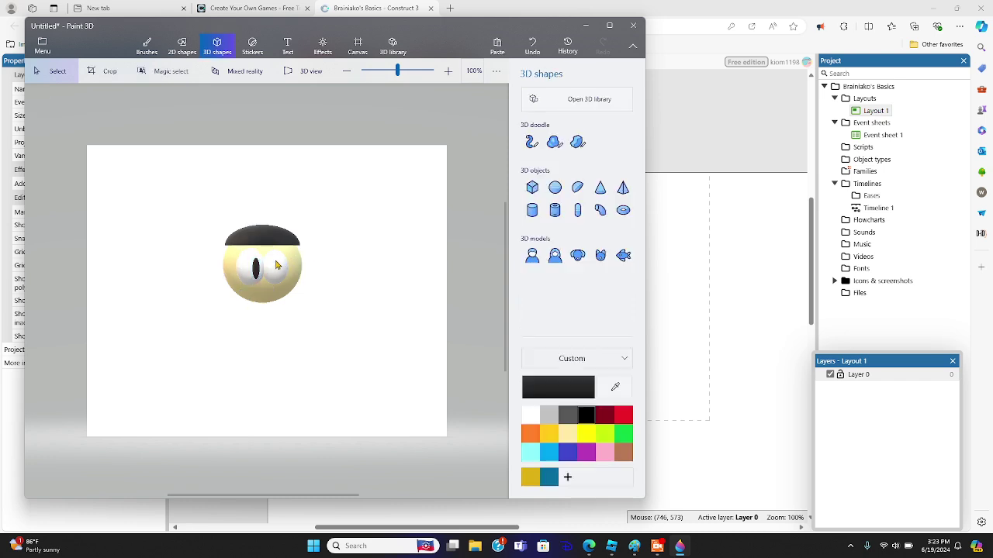
click(555, 190)
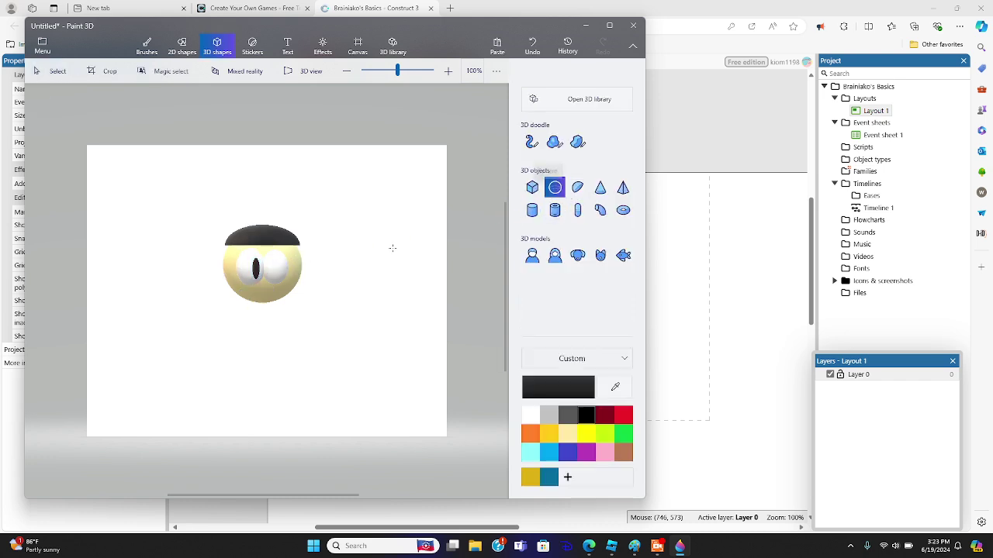
drag(271, 260, 266, 273)
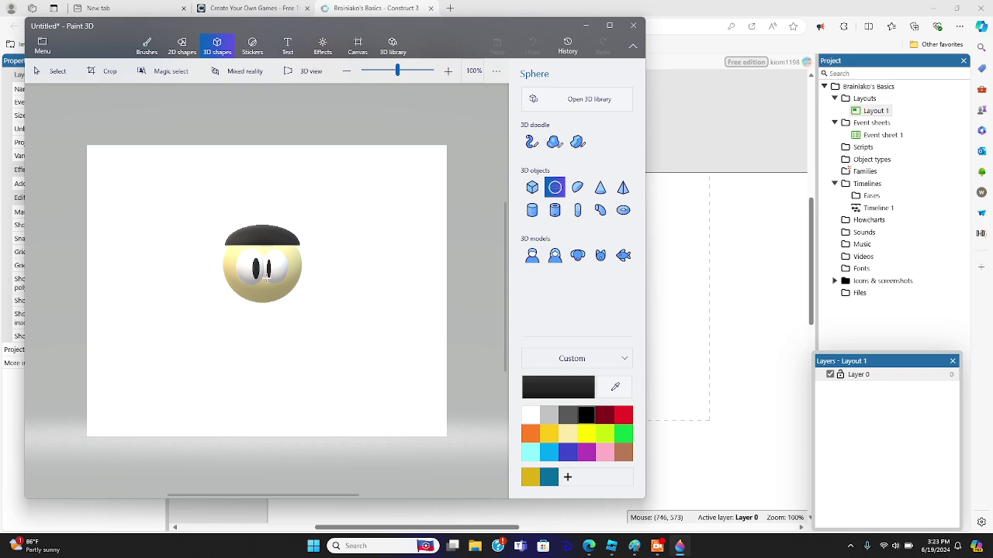
click(368, 207)
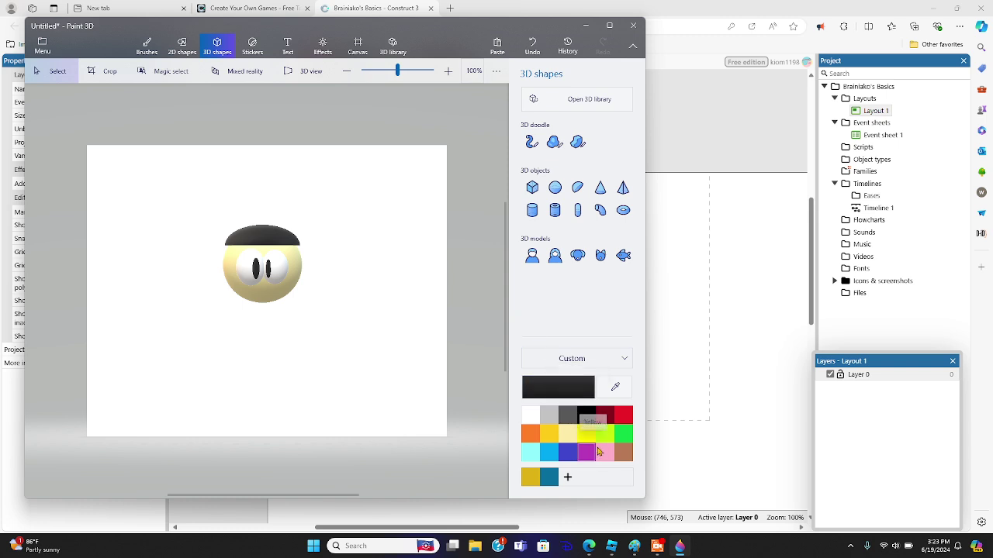
- Draw a tall light blue cylinder directly below the head as the character's body
click(549, 452)
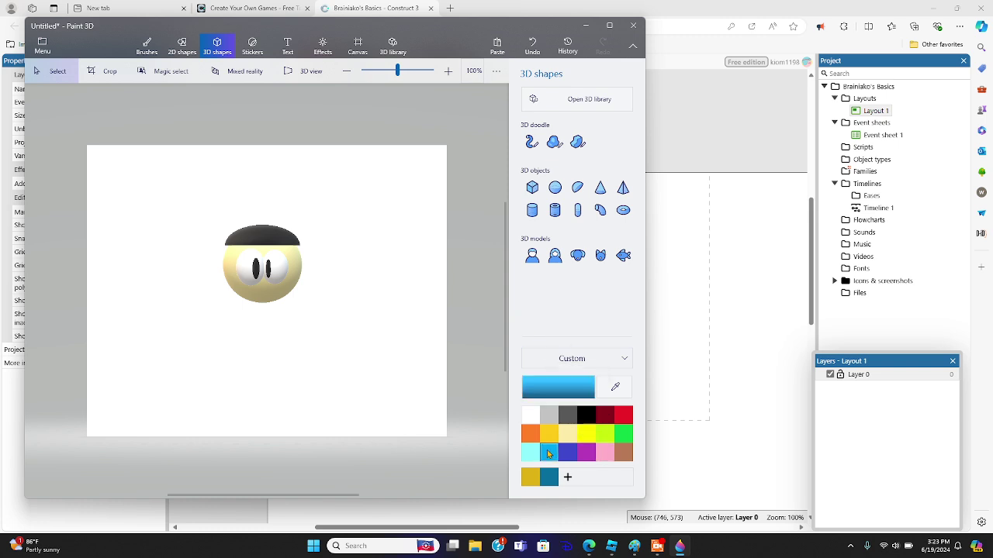
click(532, 210)
drag(241, 298, 284, 377)
click(403, 321)
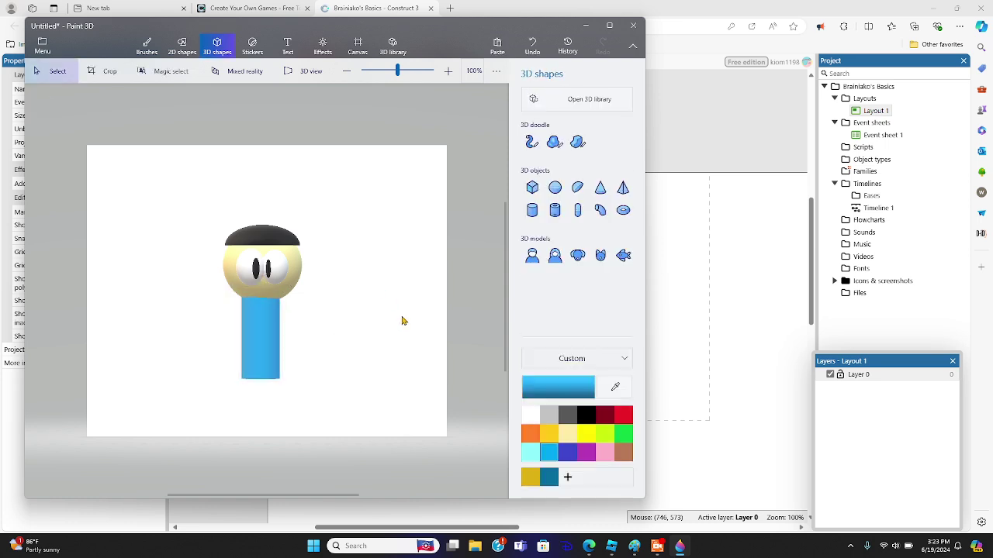
- Add two thin indigo cylinders side by side beneath the body as legs
click(567, 453)
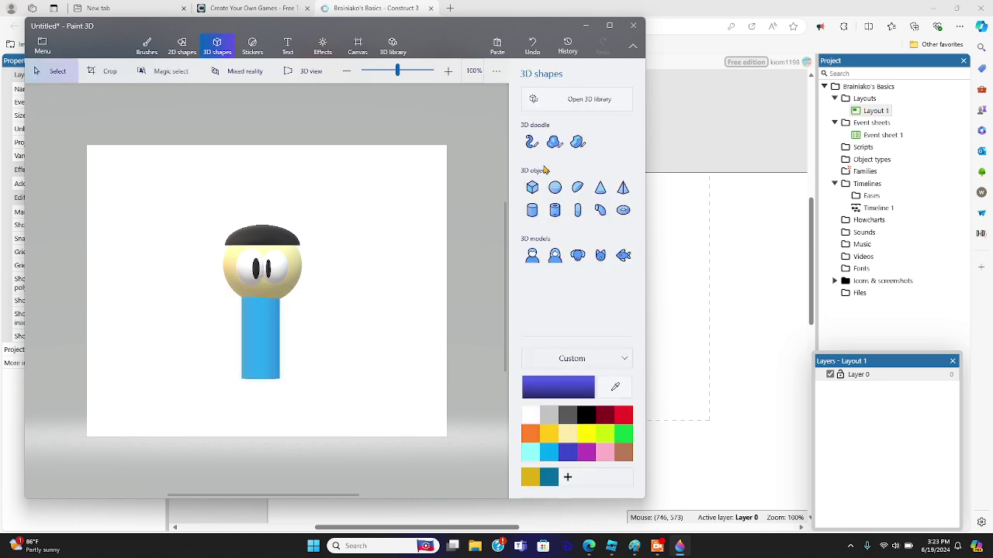
click(532, 210)
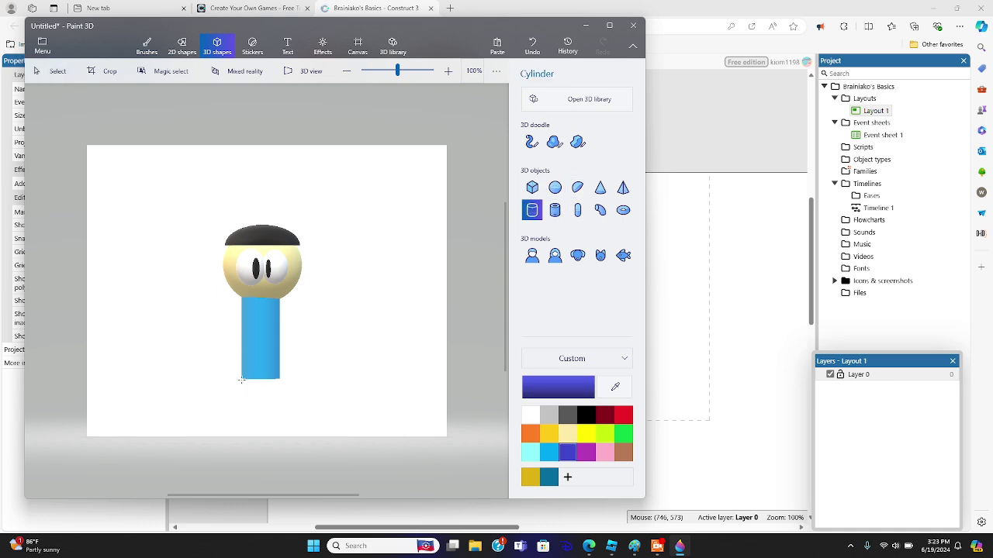
drag(244, 379, 257, 421)
click(275, 385)
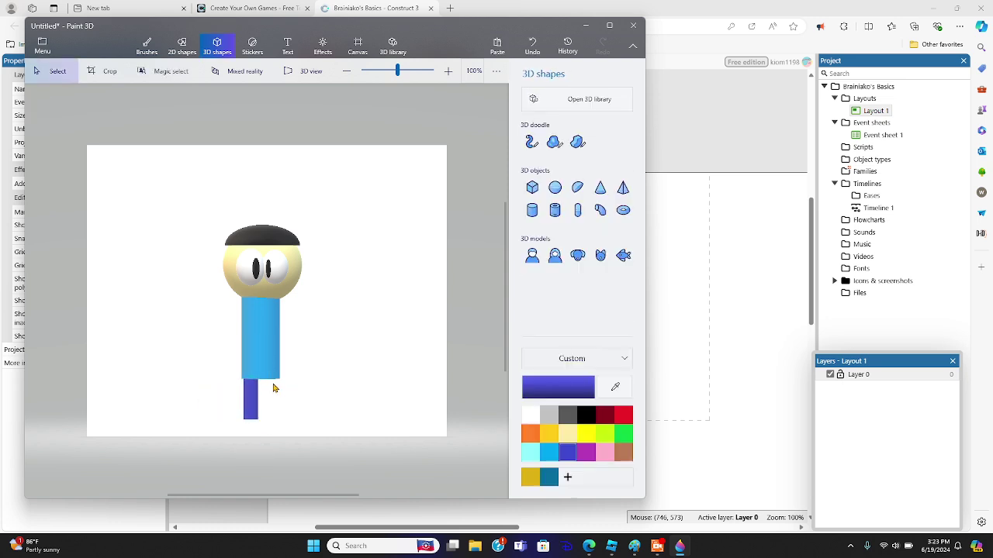
click(533, 211)
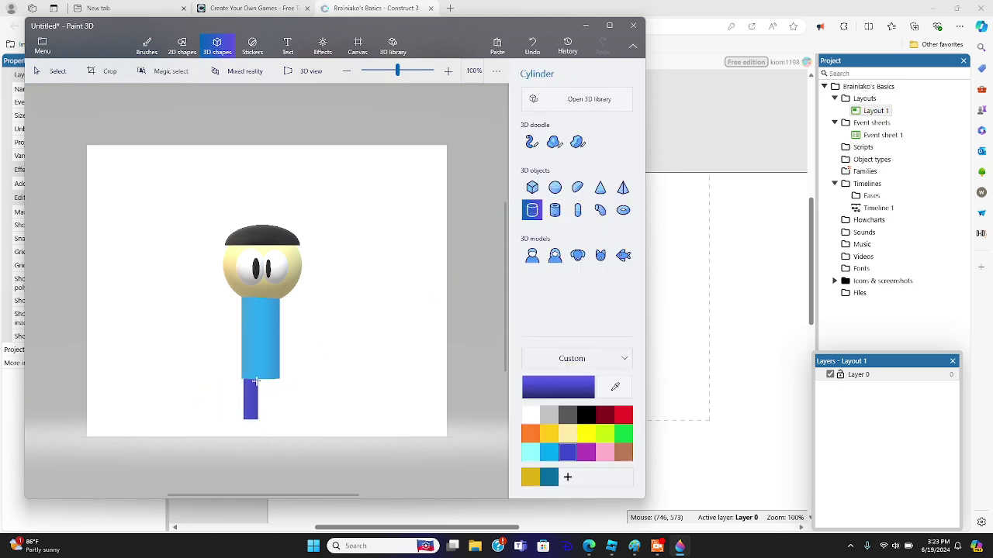
drag(263, 378, 279, 421)
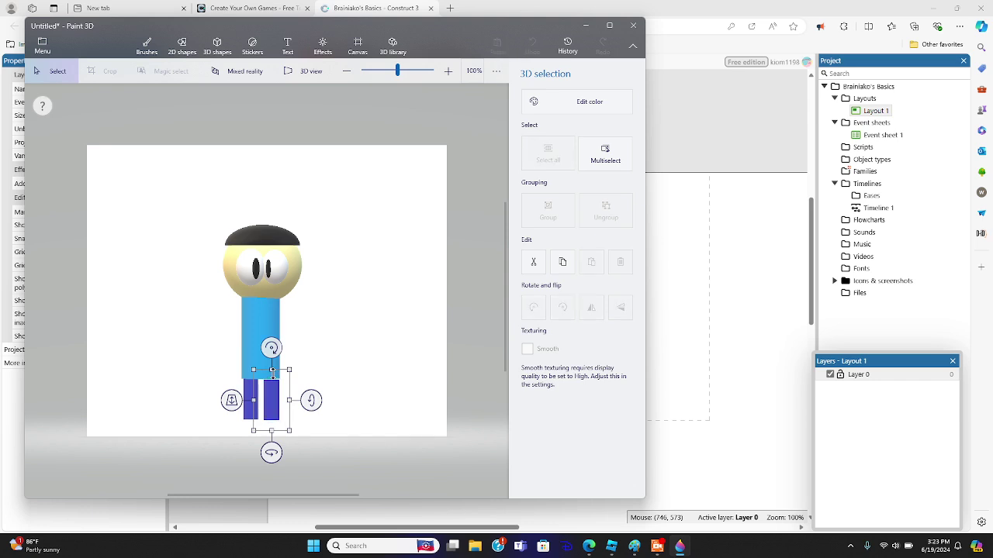
click(439, 301)
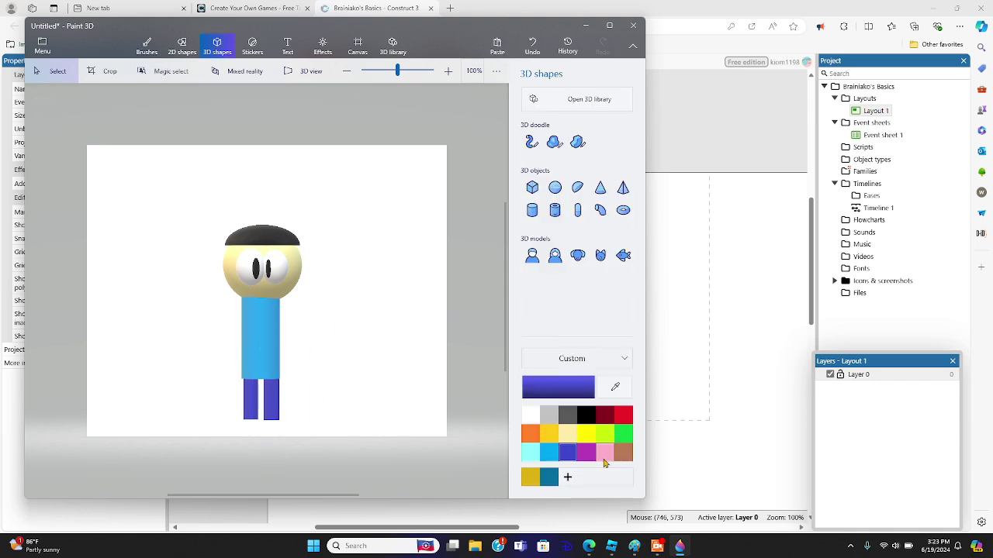
- Place a brown hemisphere at the foot of each leg as shoes
click(623, 454)
click(577, 187)
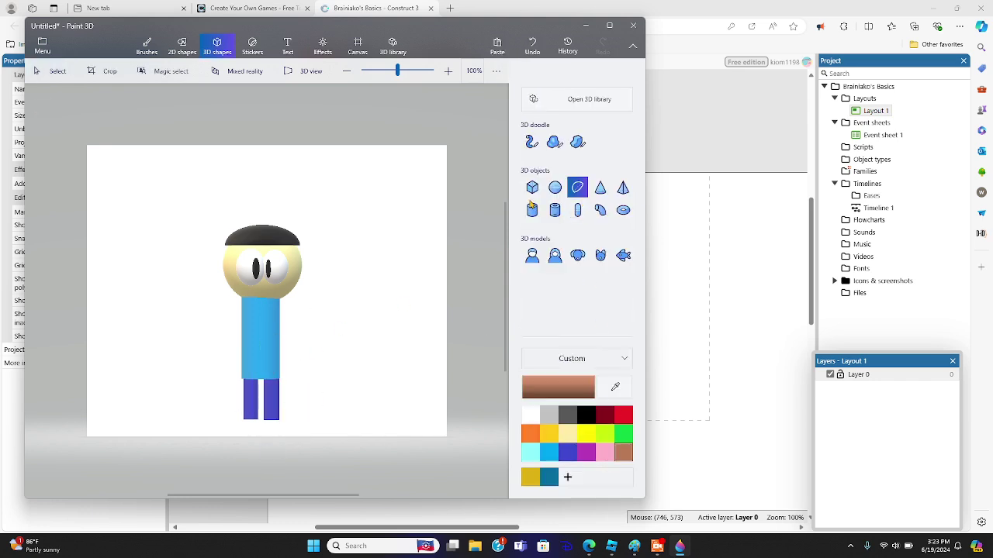
mouse_move(227, 425)
mouse_down()
mouse_move(284, 450)
mouse_move(229, 416)
mouse_move(241, 416)
mouse_up()
mouse_move(193, 389)
mouse_down()
mouse_move(319, 428)
mouse_move(291, 416)
mouse_up()
click(387, 323)
click(577, 187)
click(351, 331)
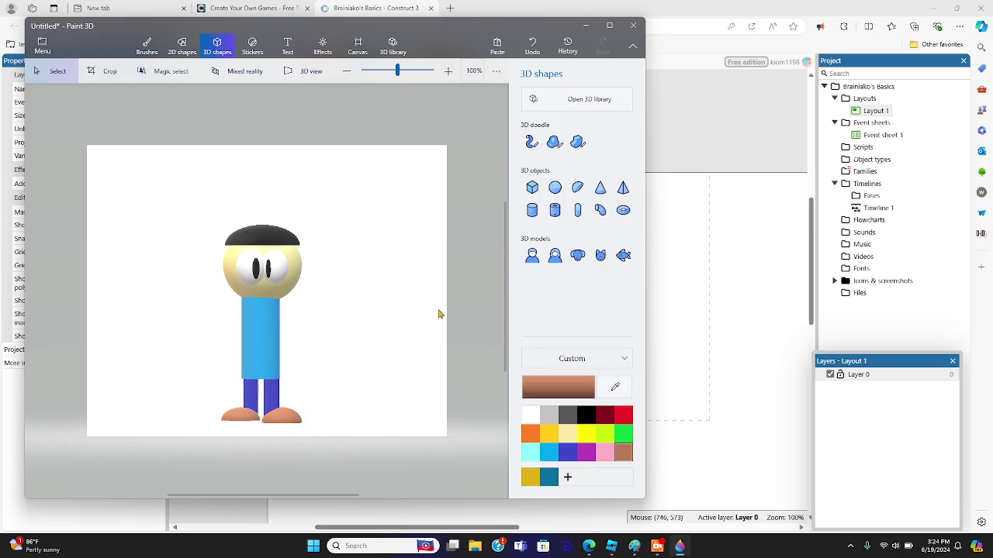
- Add a light blue cylinder on each side of the upper body as arms
click(548, 456)
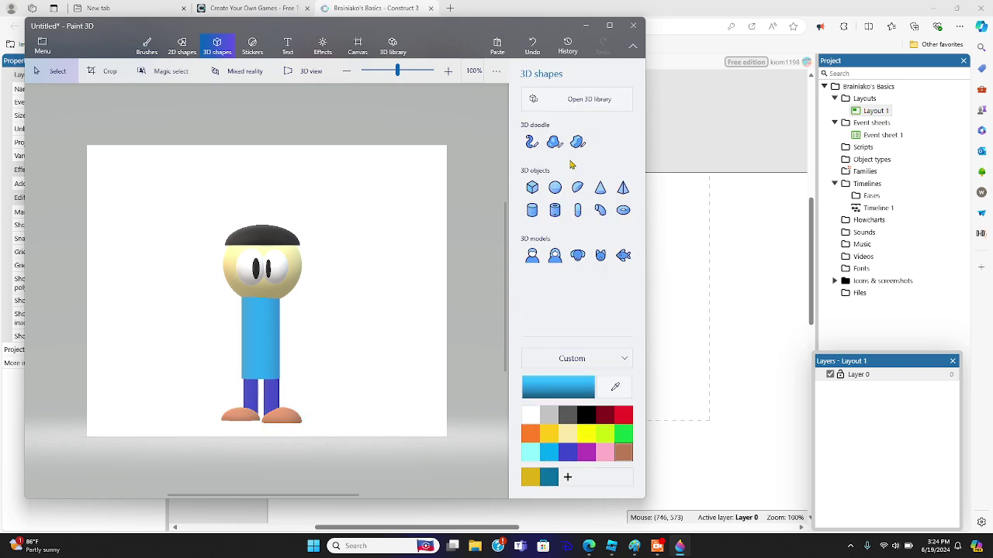
click(532, 210)
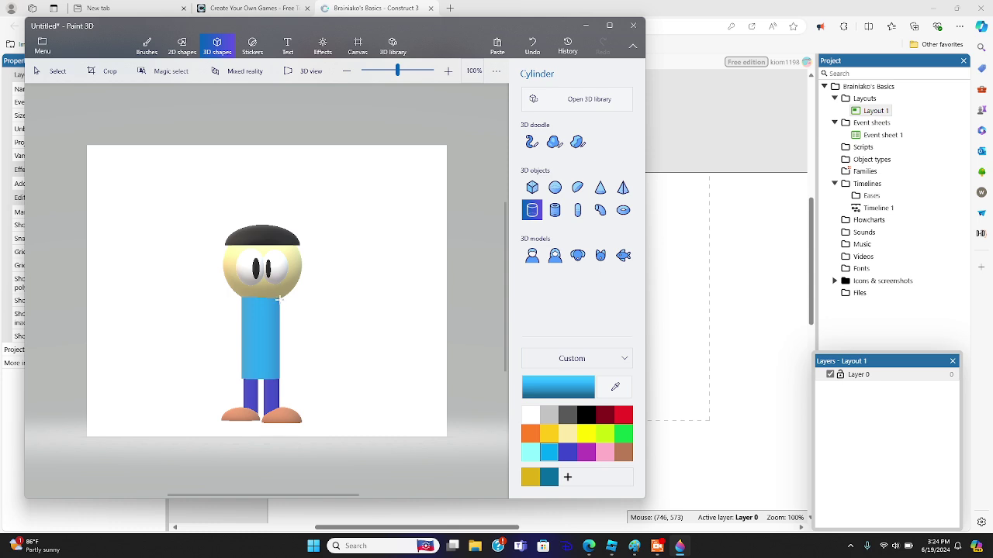
drag(278, 298, 298, 353)
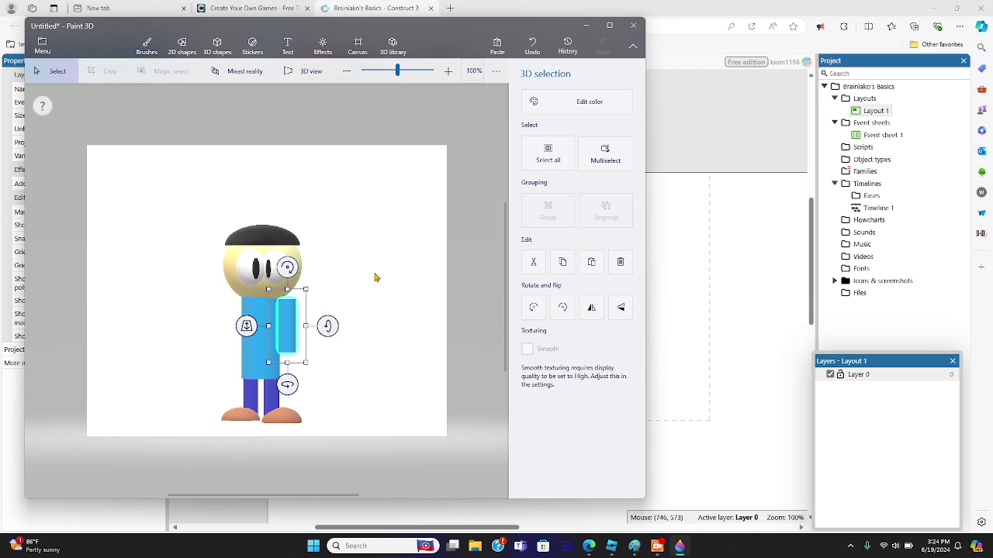
click(237, 318)
click(532, 210)
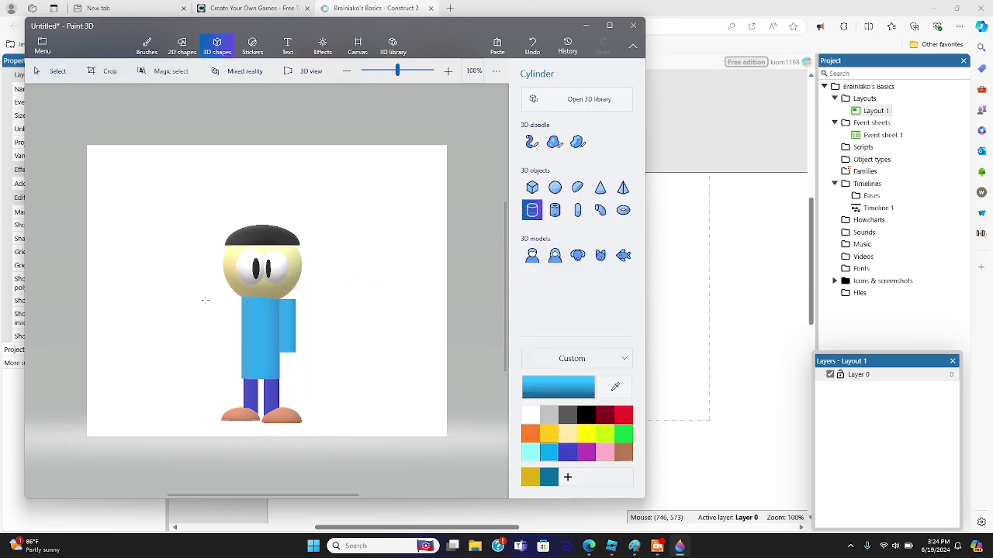
drag(229, 296, 241, 355)
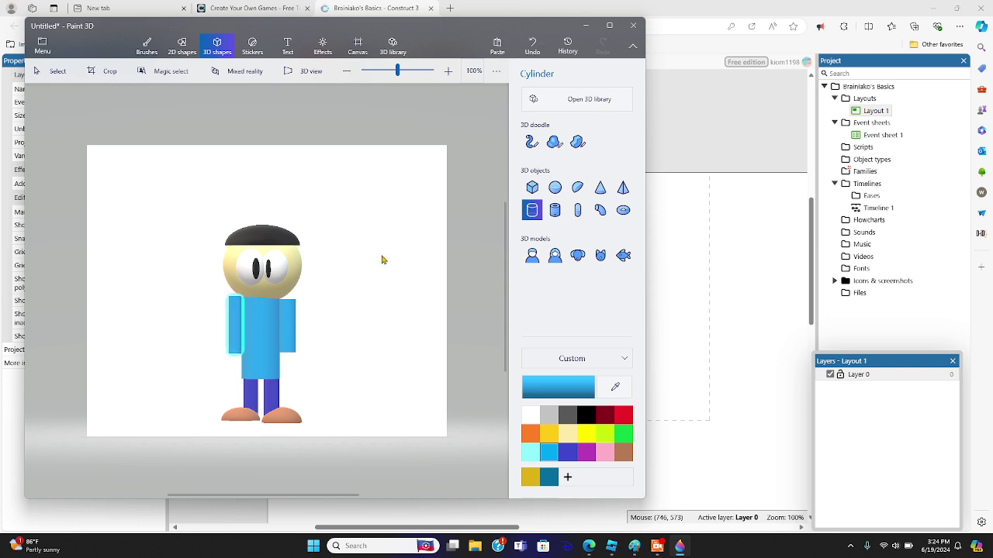
click(417, 247)
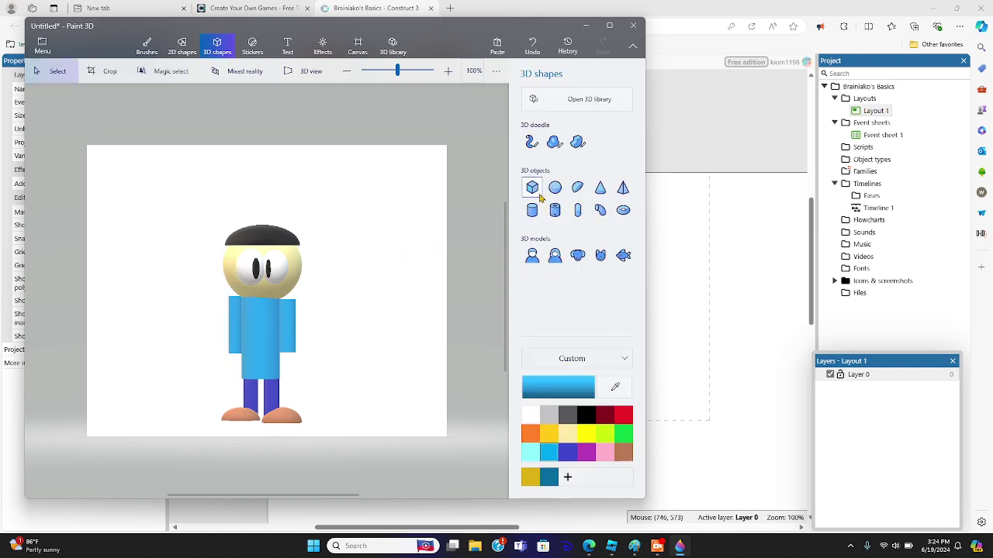
- Place a light yellow sphere at the lower end of each arm as hands
click(555, 187)
click(567, 433)
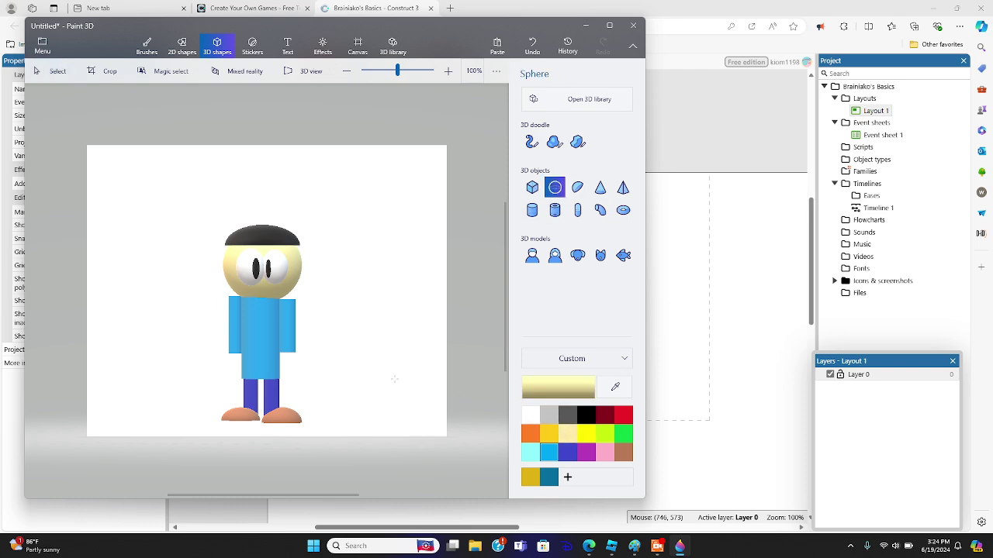
drag(275, 346, 302, 373)
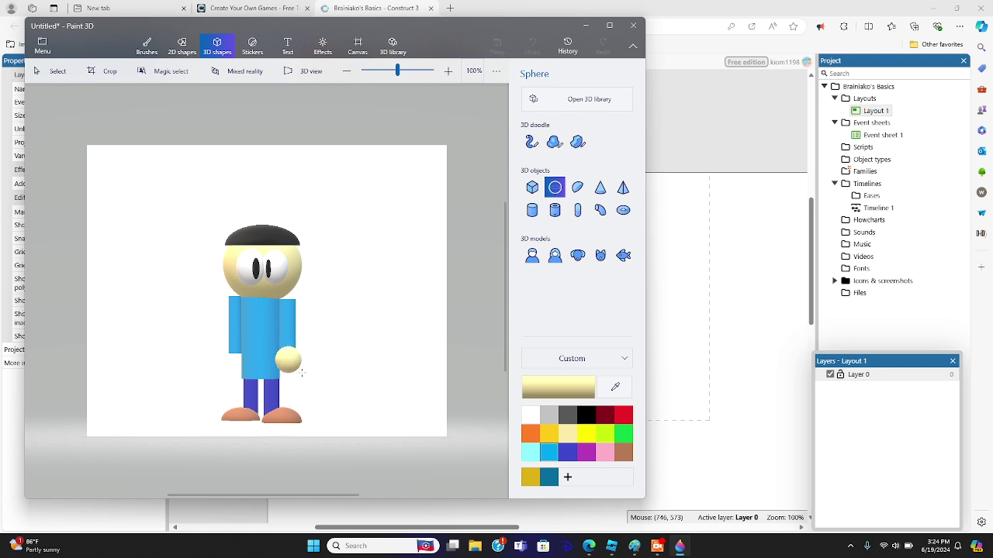
click(221, 351)
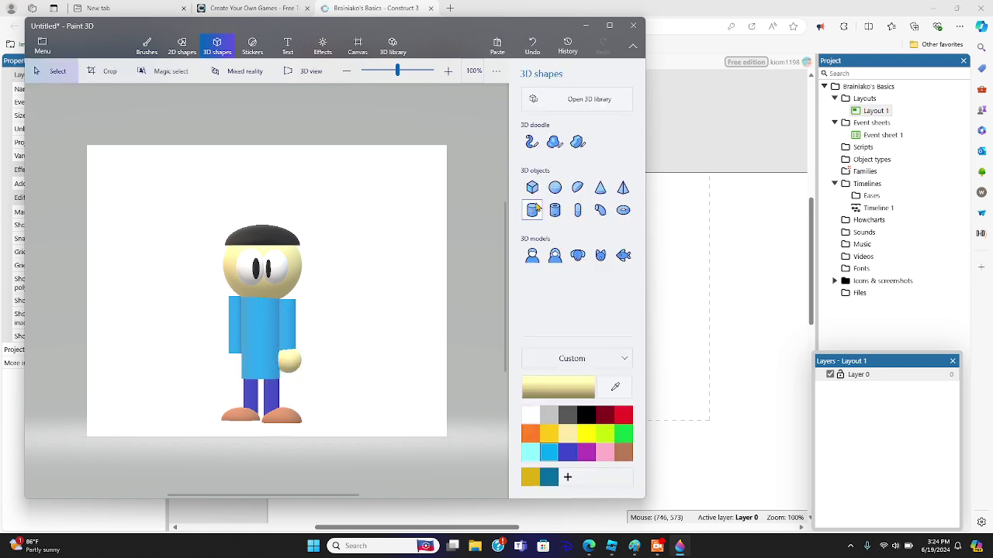
click(555, 187)
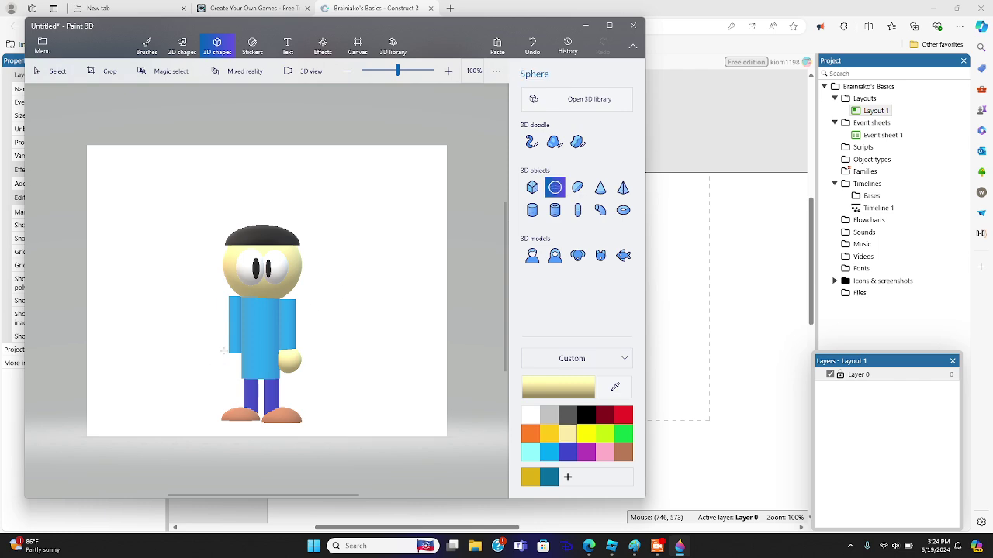
drag(223, 350, 244, 377)
click(357, 308)
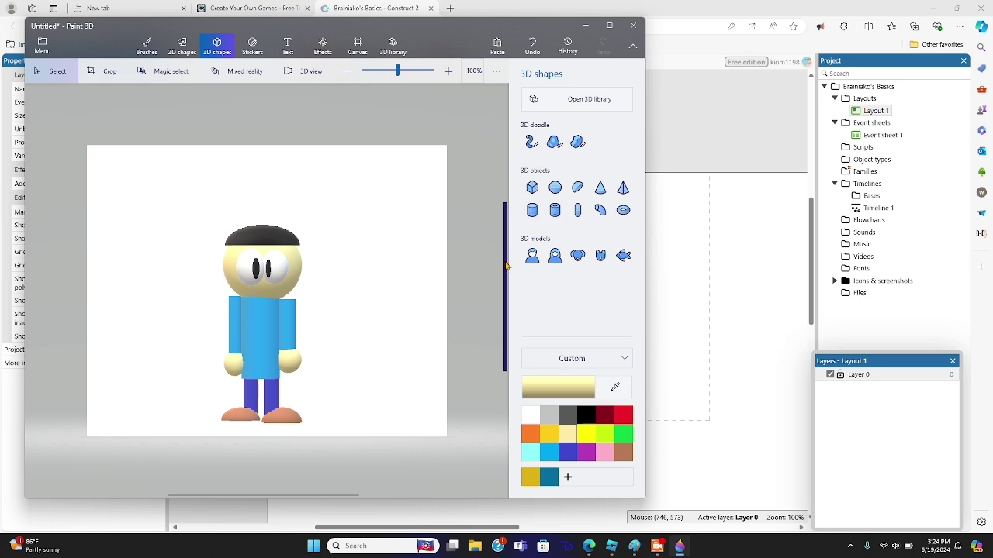
- Make the canvas background transparent
click(392, 47)
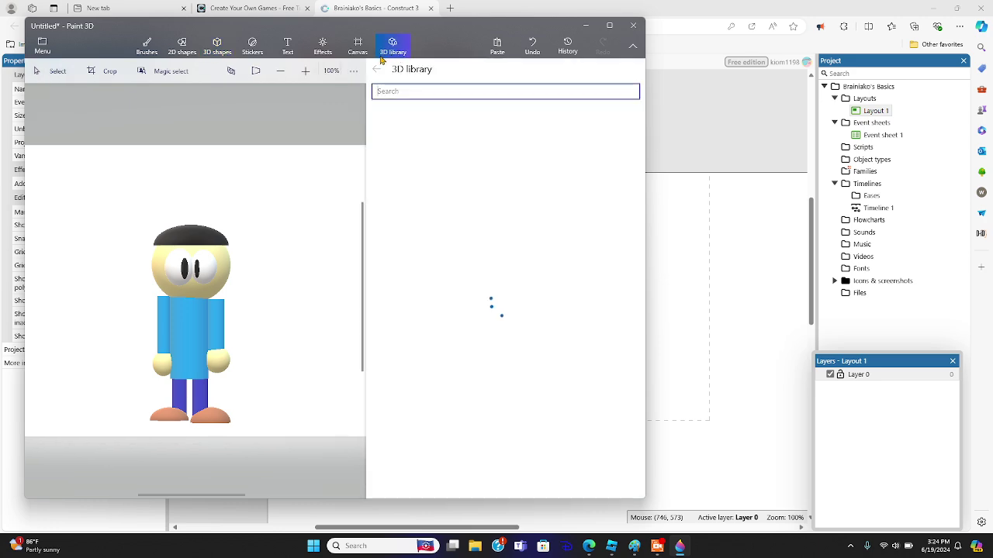
click(367, 52)
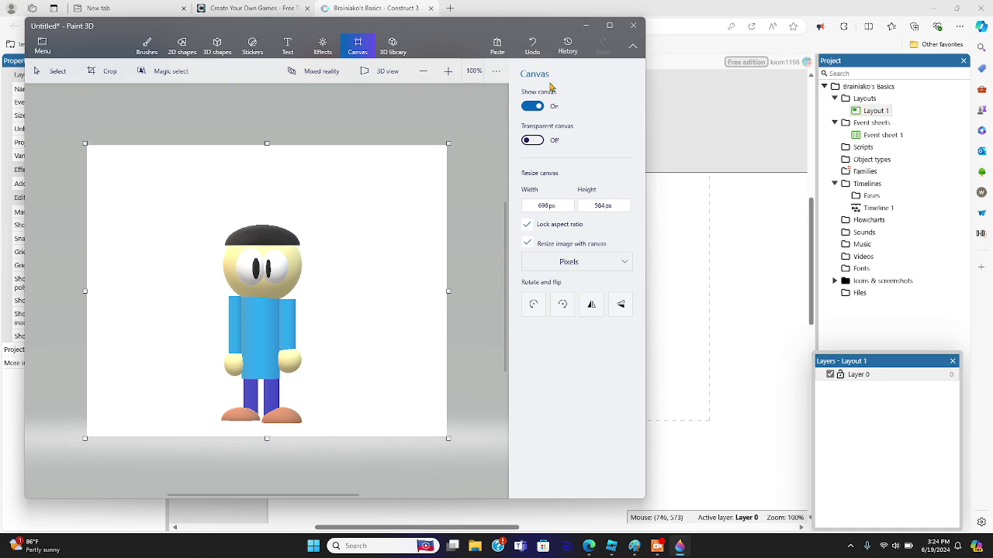
click(533, 141)
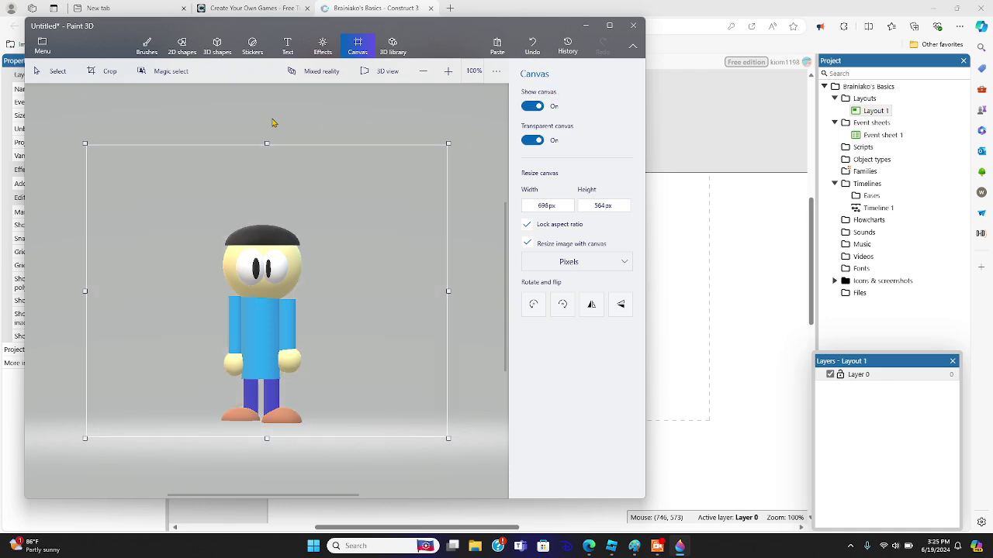
- Save a copy of the character as a transparent PNG image named Brainiako in the Downloads folder
click(42, 55)
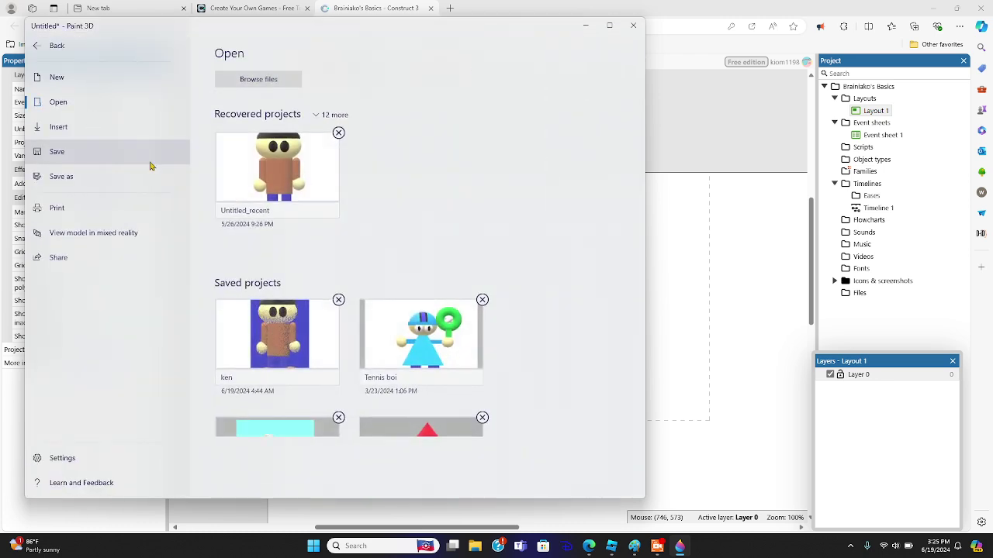
click(96, 176)
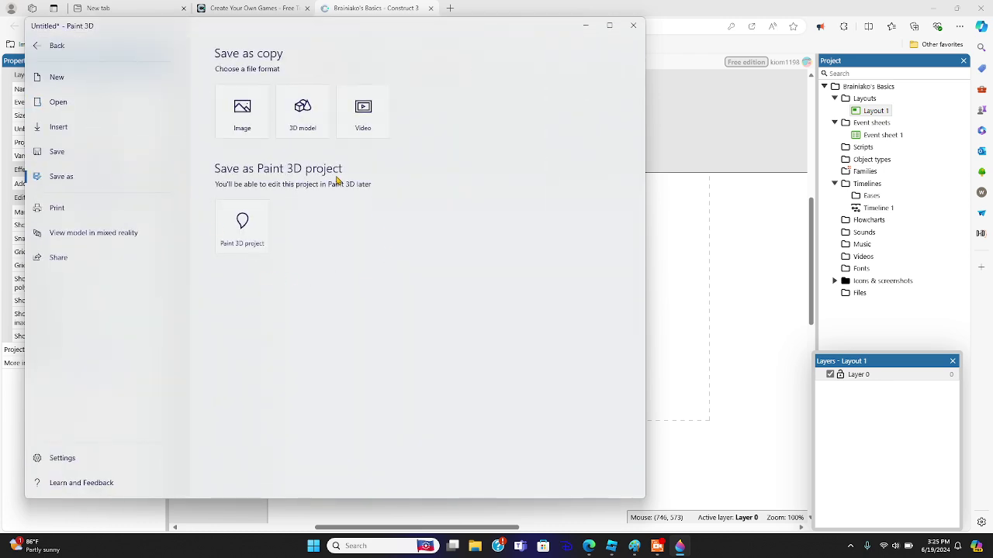
click(240, 120)
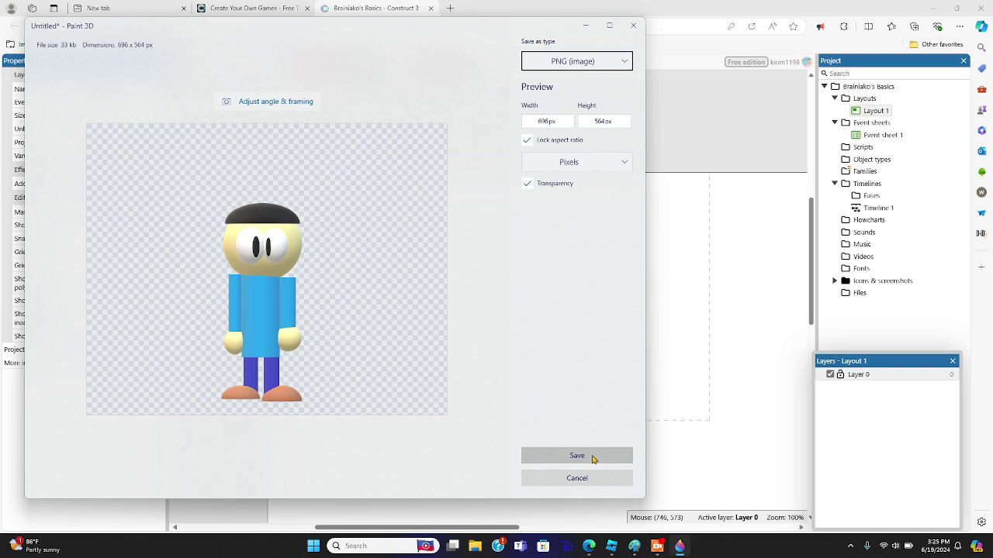
click(593, 459)
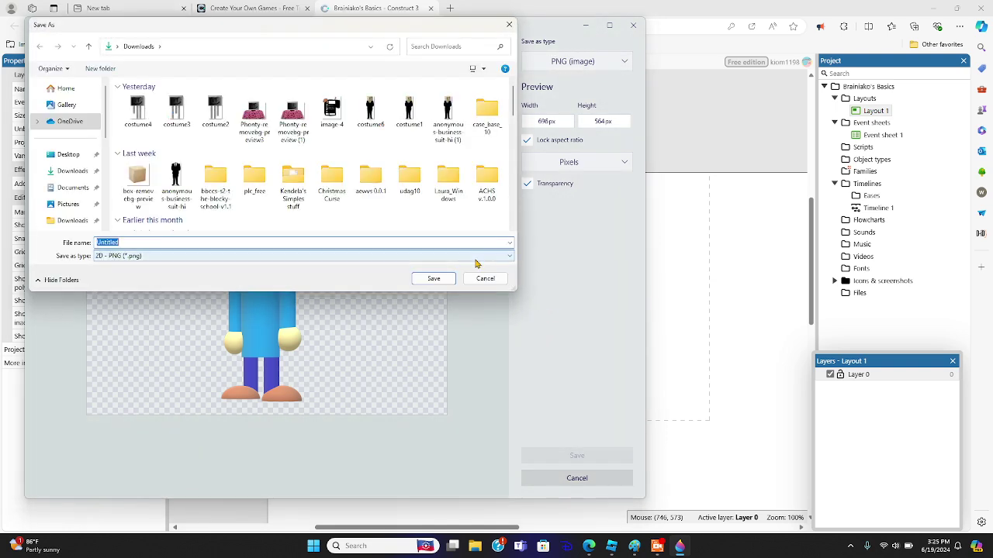
key(BackSpace)
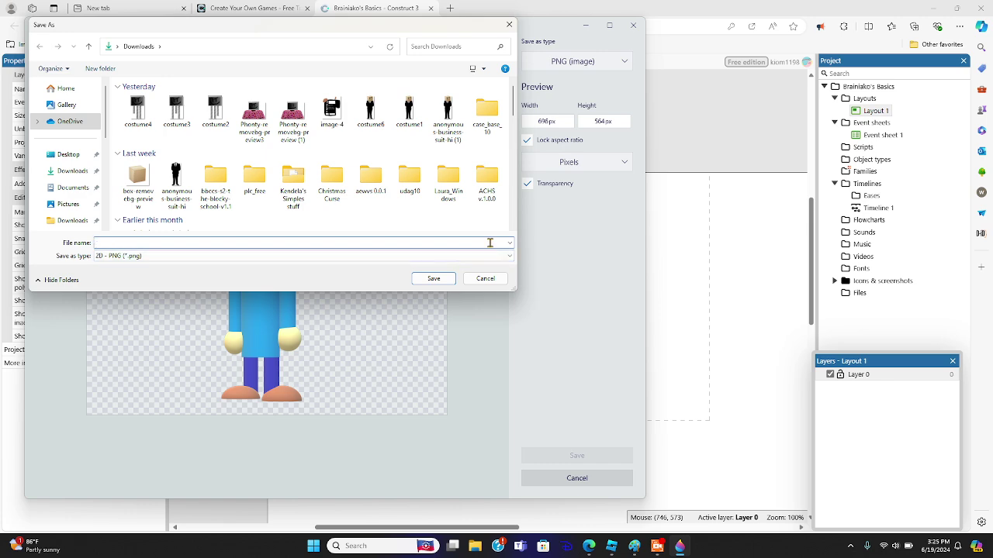
text(Brainiako)
click(429, 279)
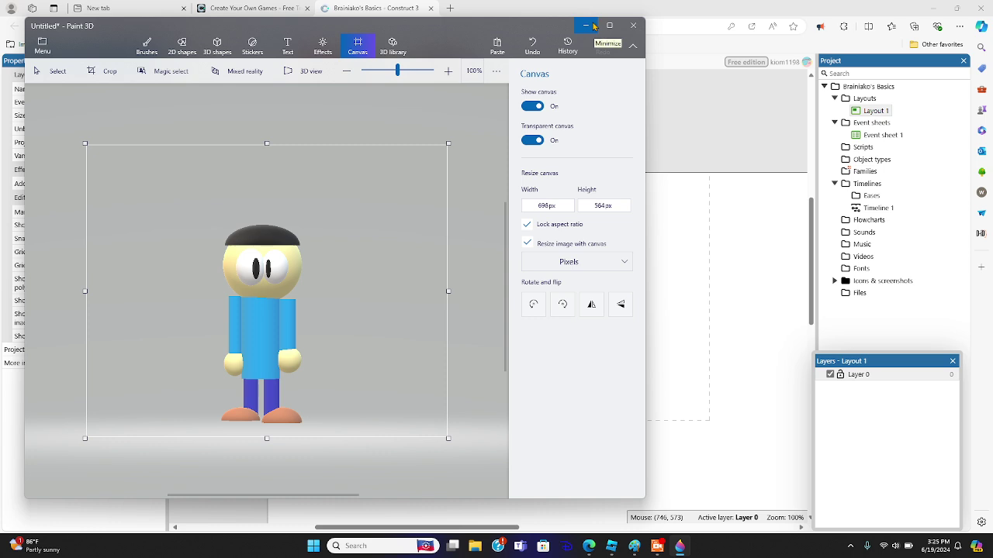
- Minimize Paint 3D and open the image dithering site ditherit.com in a new browser tab
click(576, 72)
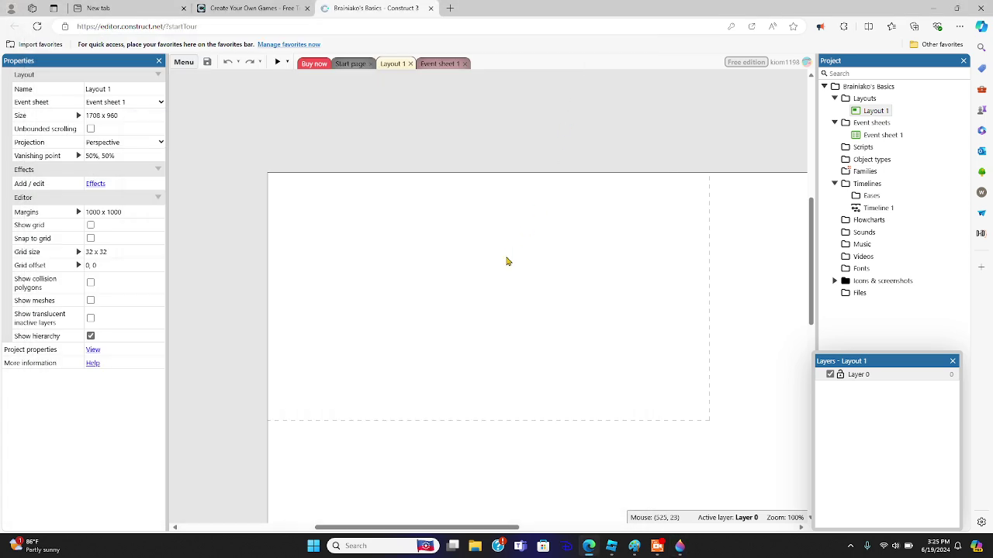
click(449, 7)
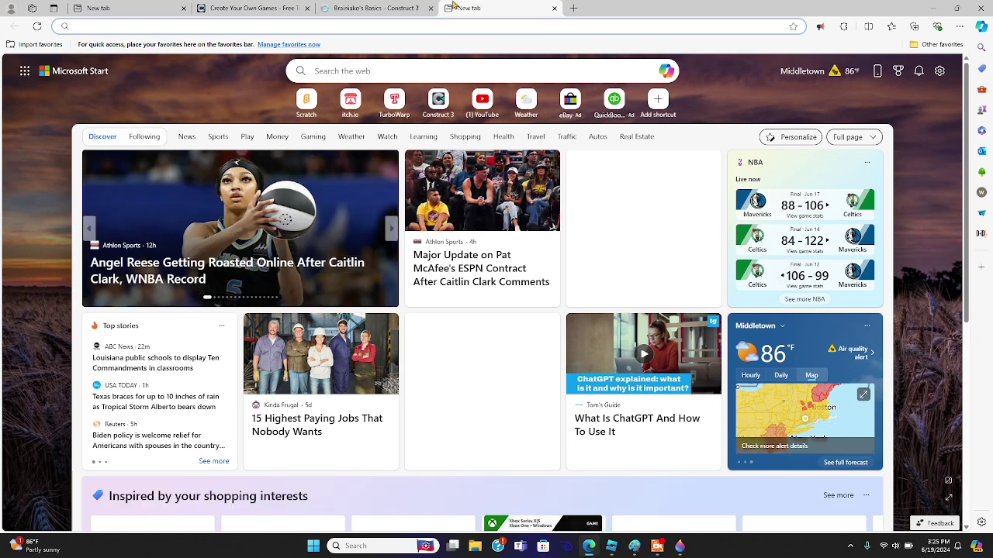
text(ditherit.com)
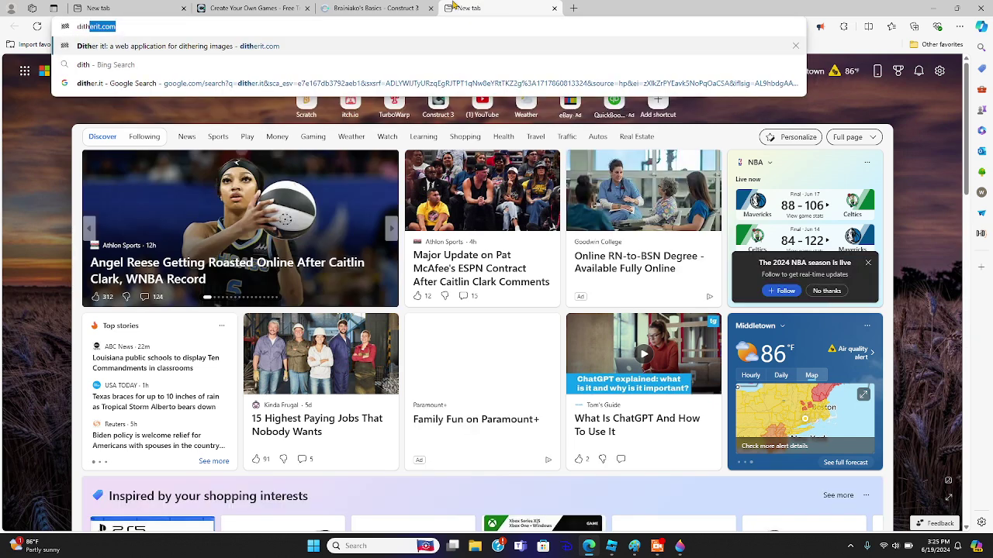
key(Return)
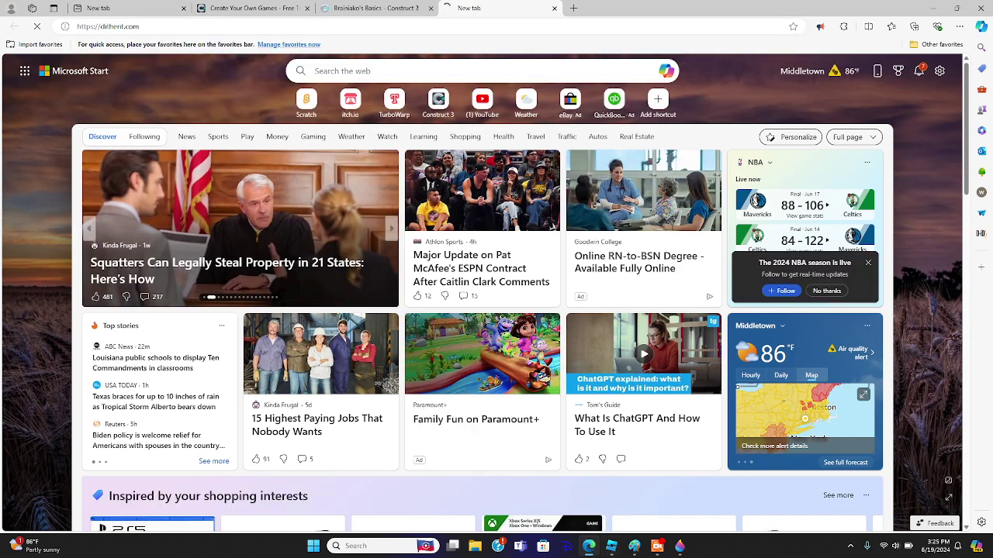
mouse_move(657, 546)
mouse_move(657, 506)
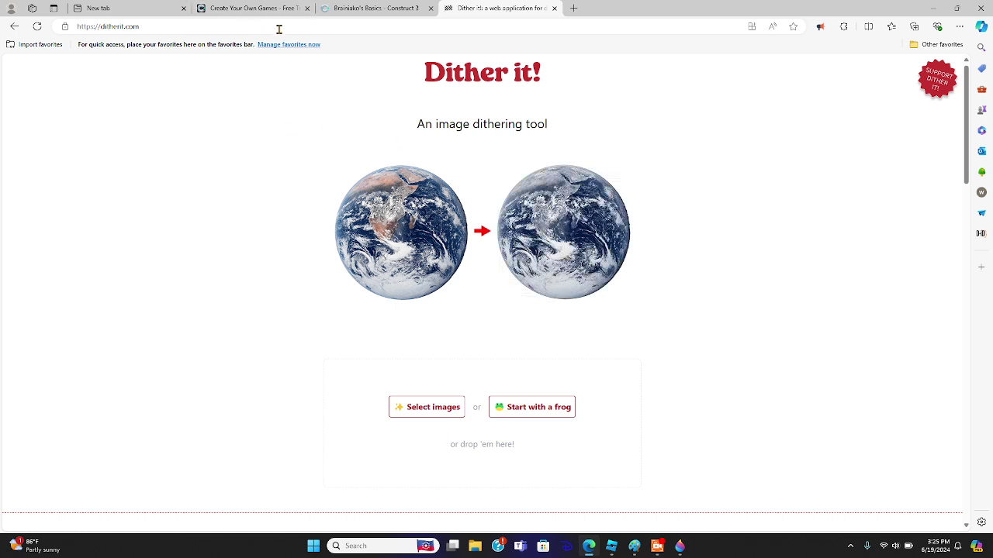
- Load the Brainiako image from the Downloads folder into the dithering tool
click(448, 416)
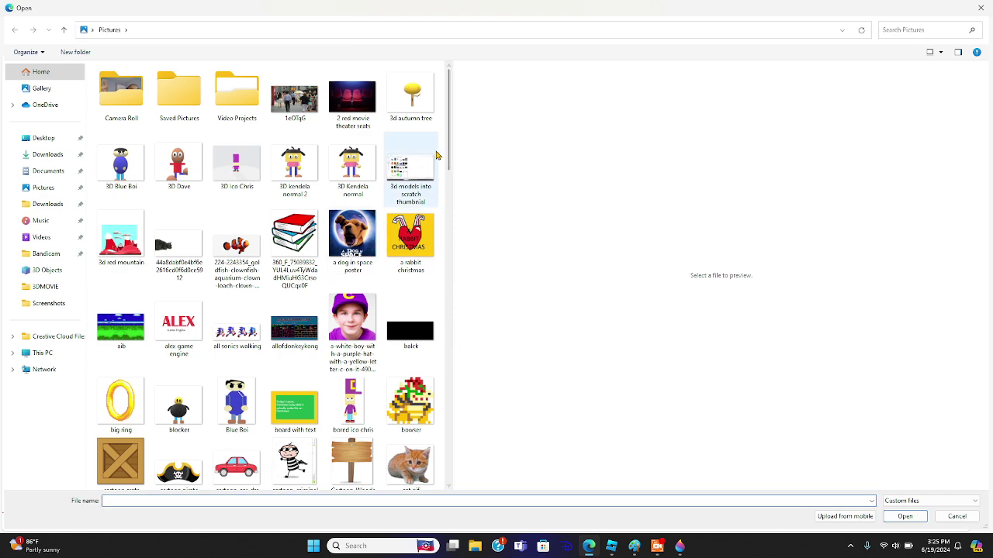
click(956, 517)
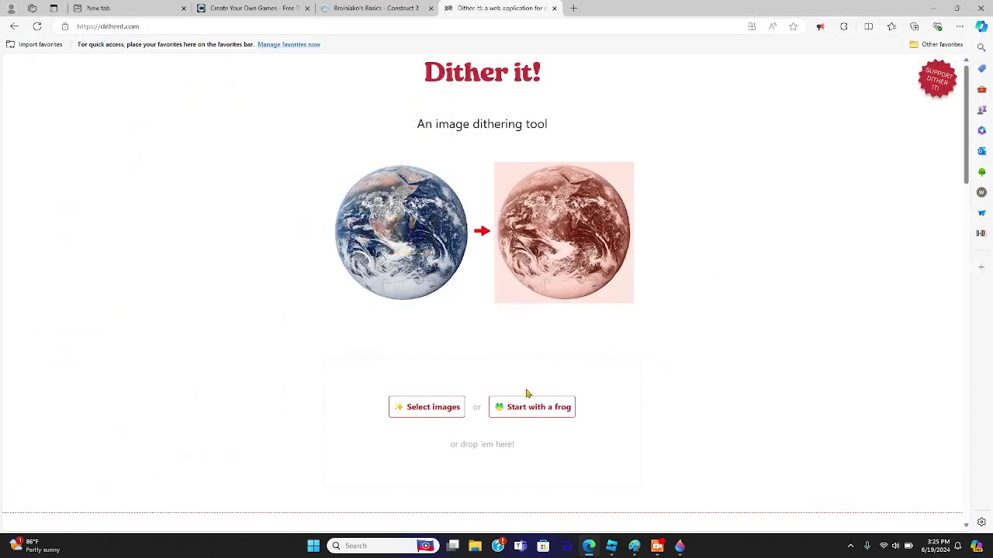
click(439, 416)
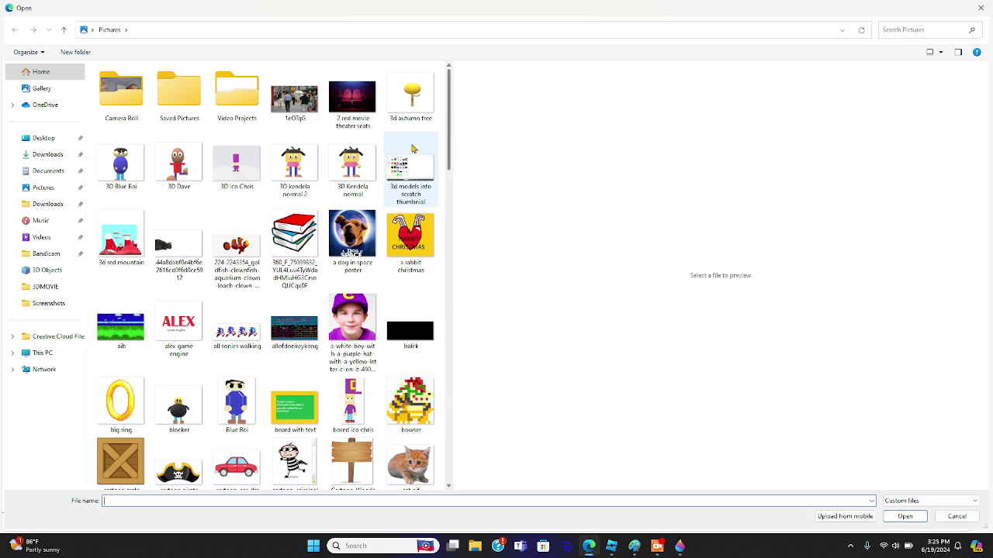
click(40, 188)
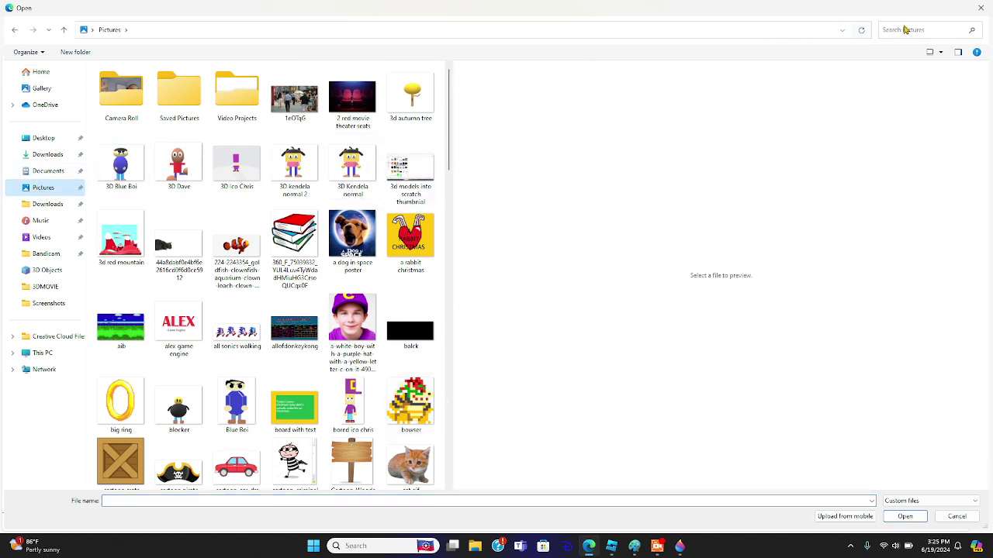
click(35, 159)
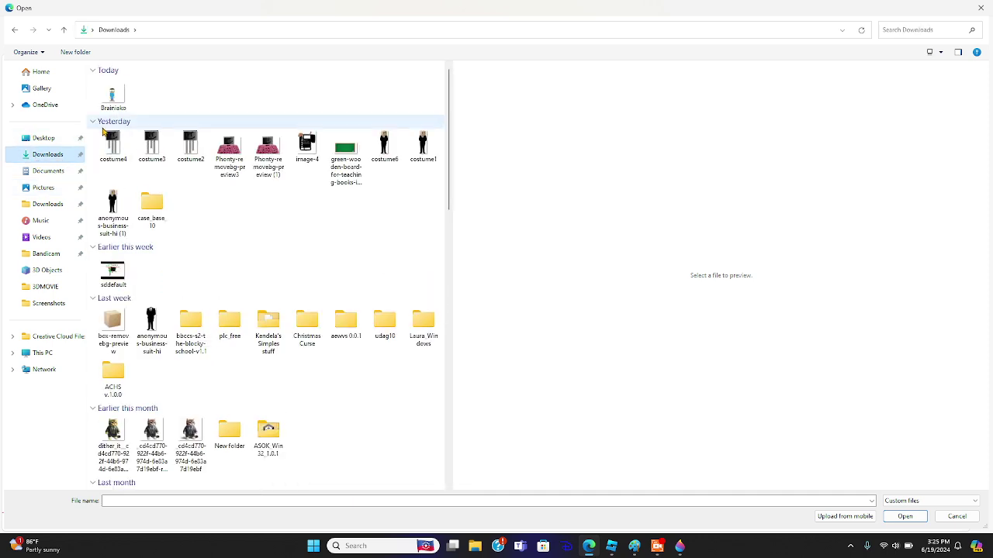
click(126, 105)
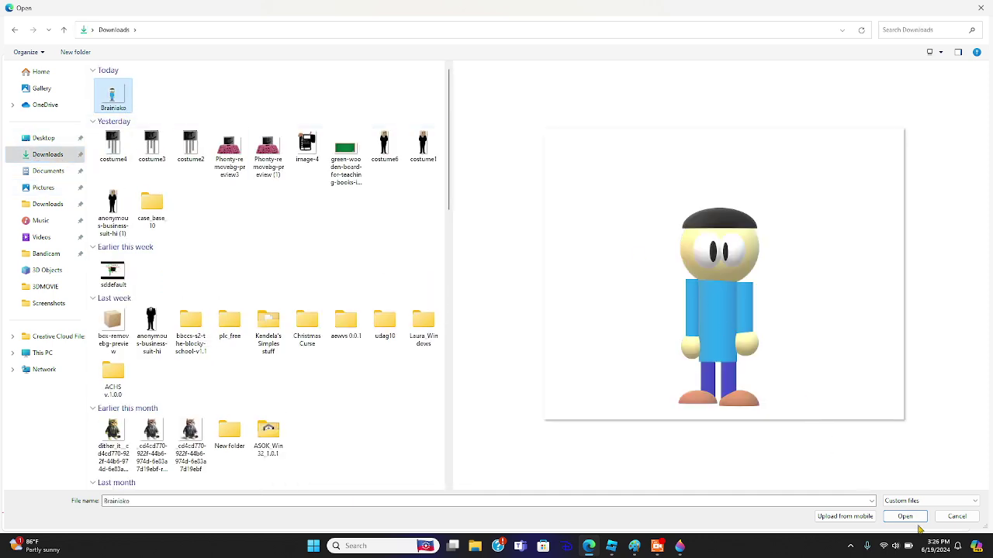
click(905, 517)
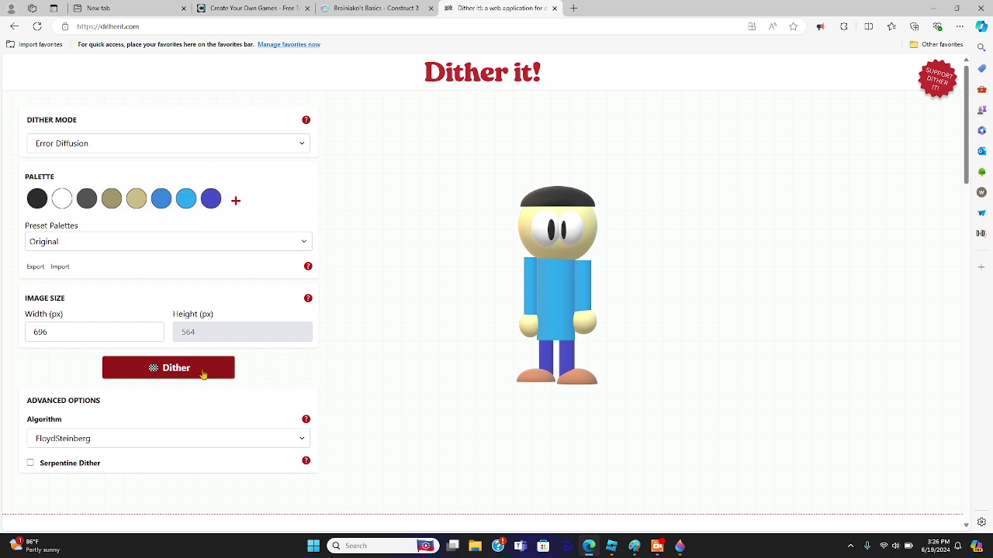
- Dither the image in Error Diffusion mode with the FloydSteinberg algorithm and the Original palette
click(215, 439)
click(215, 439)
click(179, 447)
click(178, 448)
click(226, 373)
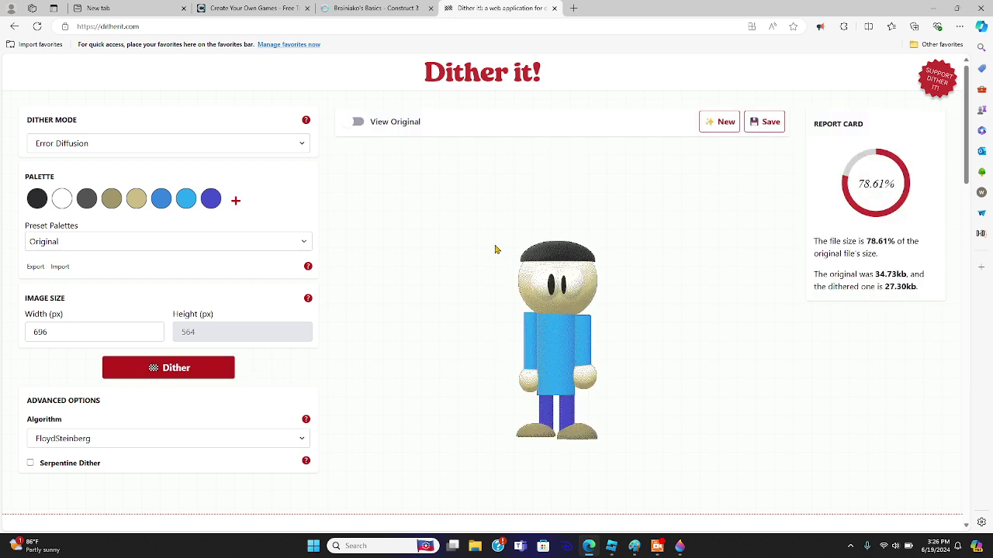
- Save the dithered image and return to the Brainiako's Basics project in Construct 3
click(771, 124)
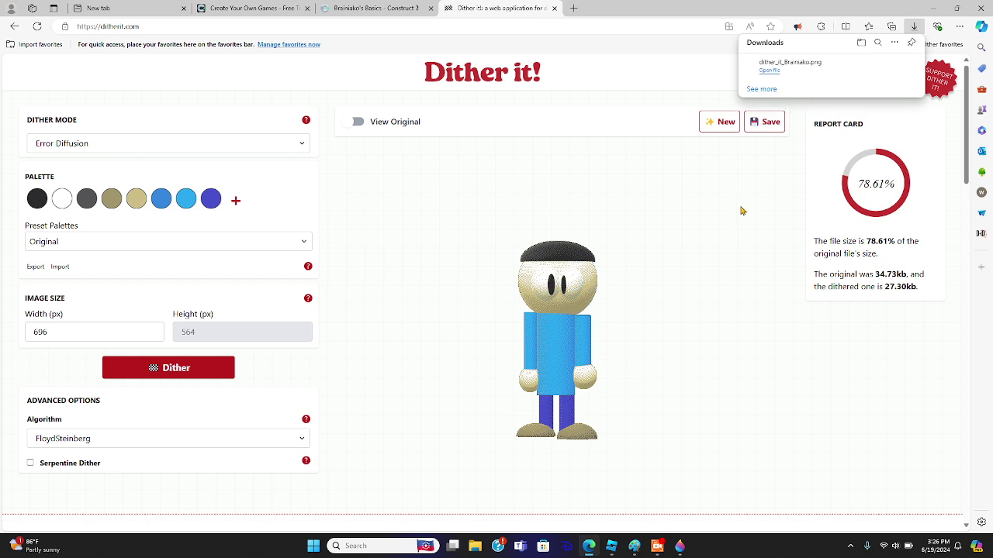
click(411, 8)
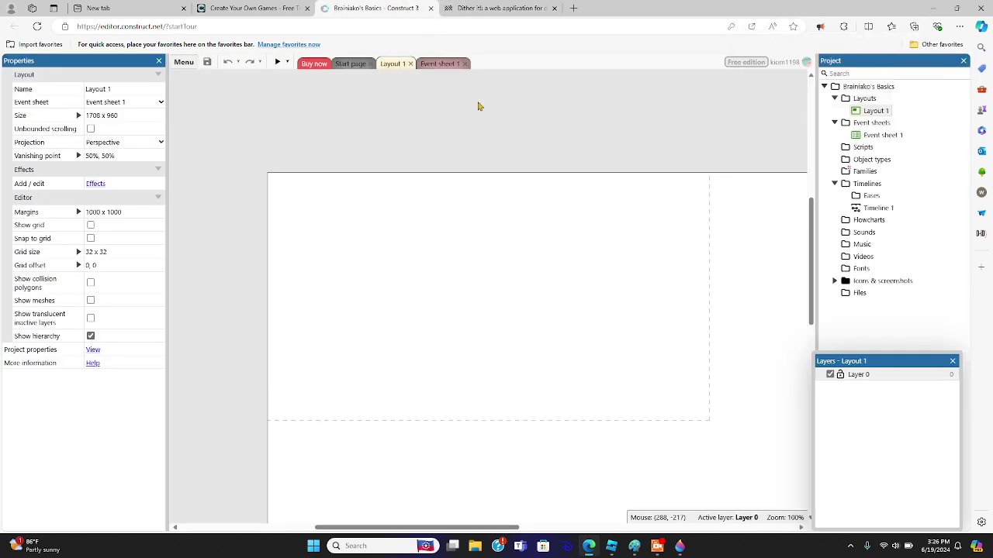
right_click(574, 301)
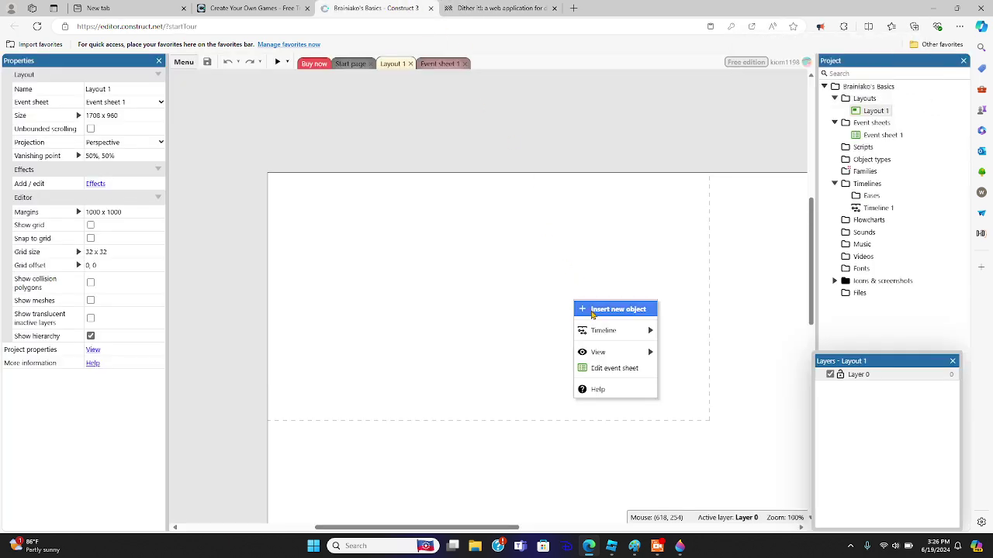
click(542, 292)
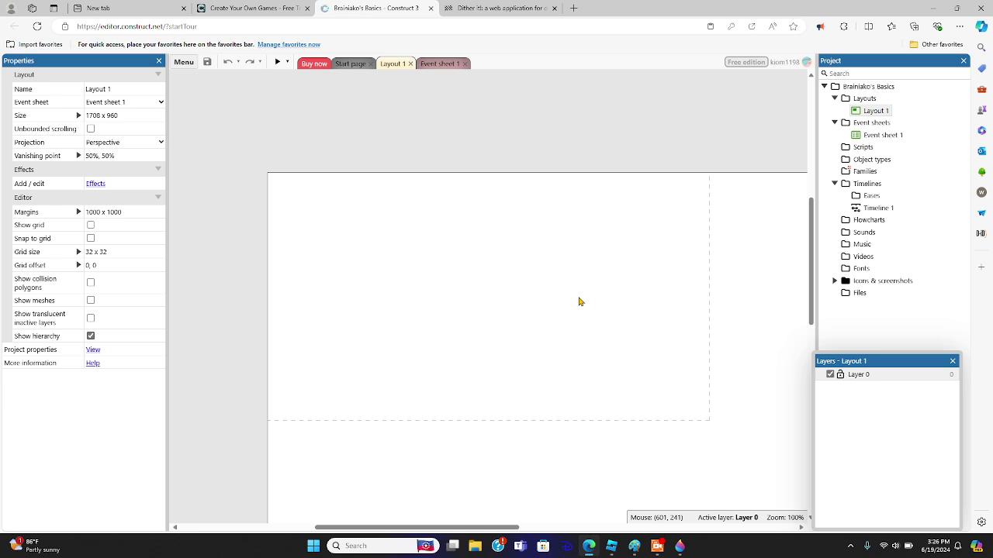
right_click(579, 301)
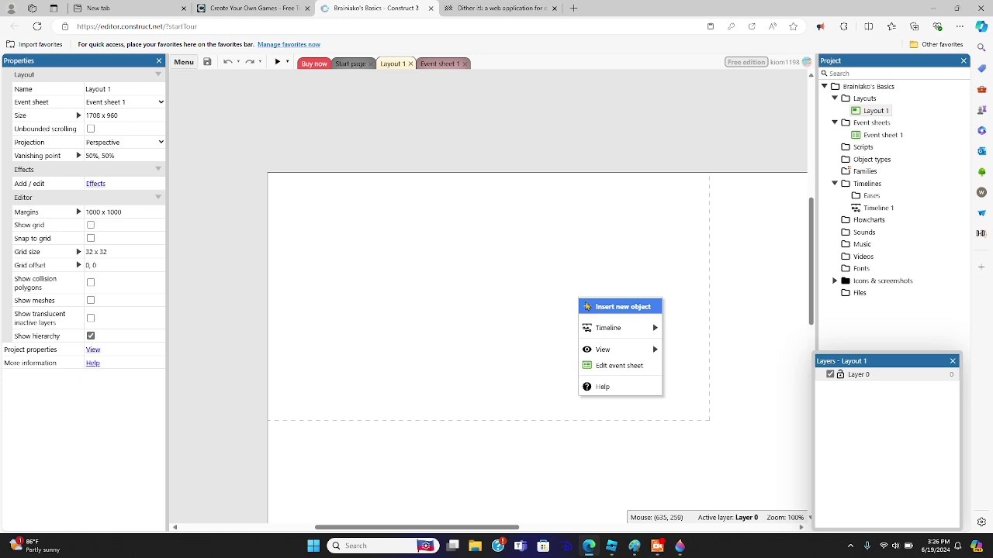
click(577, 297)
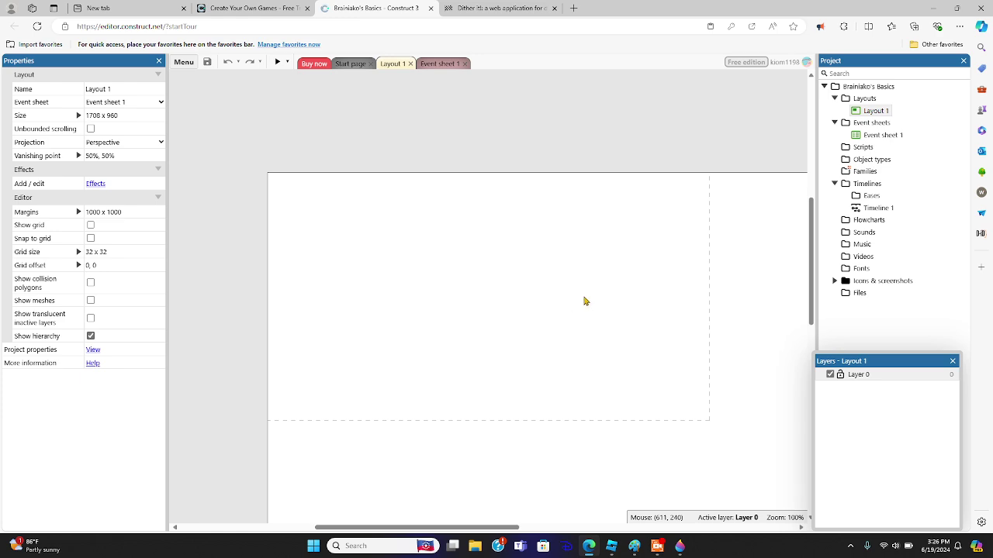
- Insert a new 3D shape object and place it in Layout 1 at about (732, 261)
right_click(584, 301)
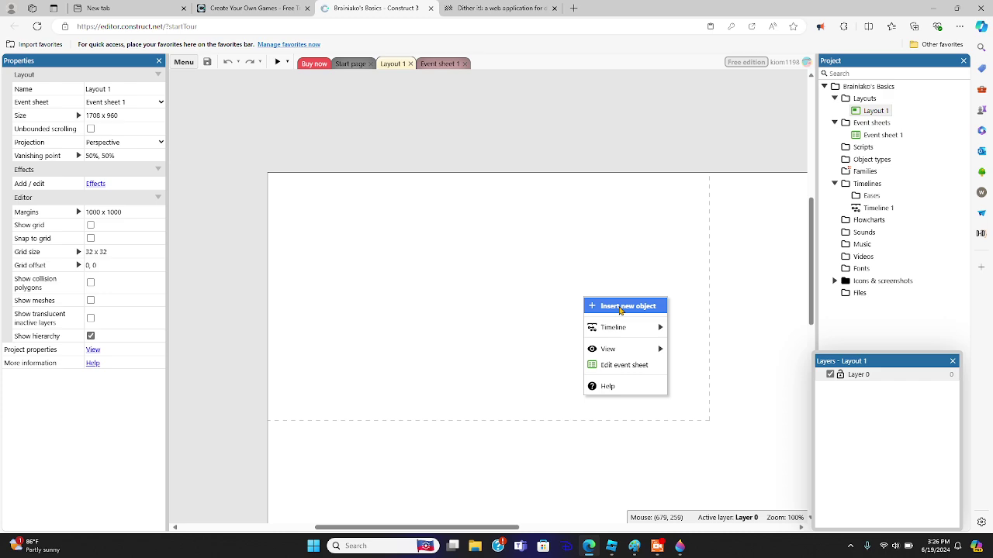
click(619, 309)
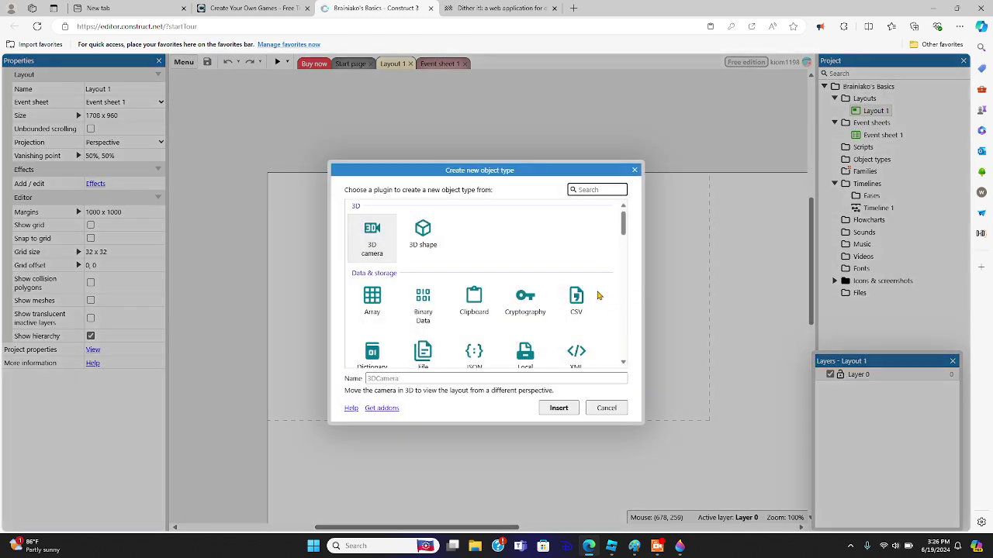
drag(623, 231, 584, 224)
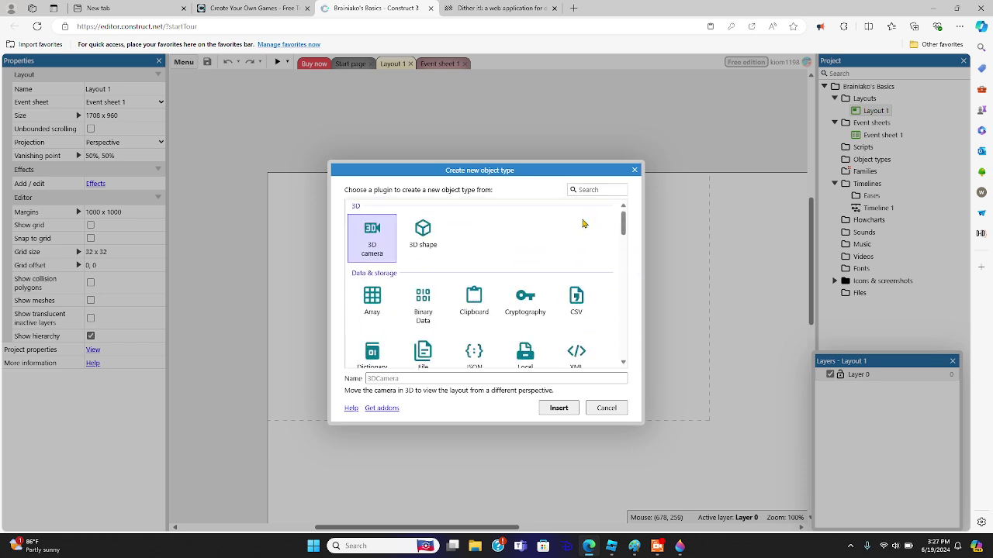
click(431, 239)
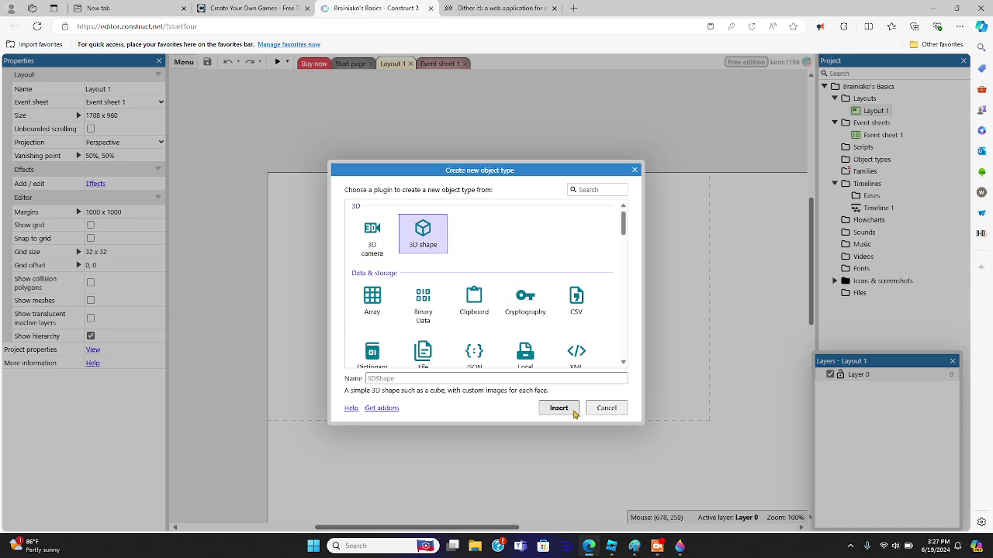
click(385, 240)
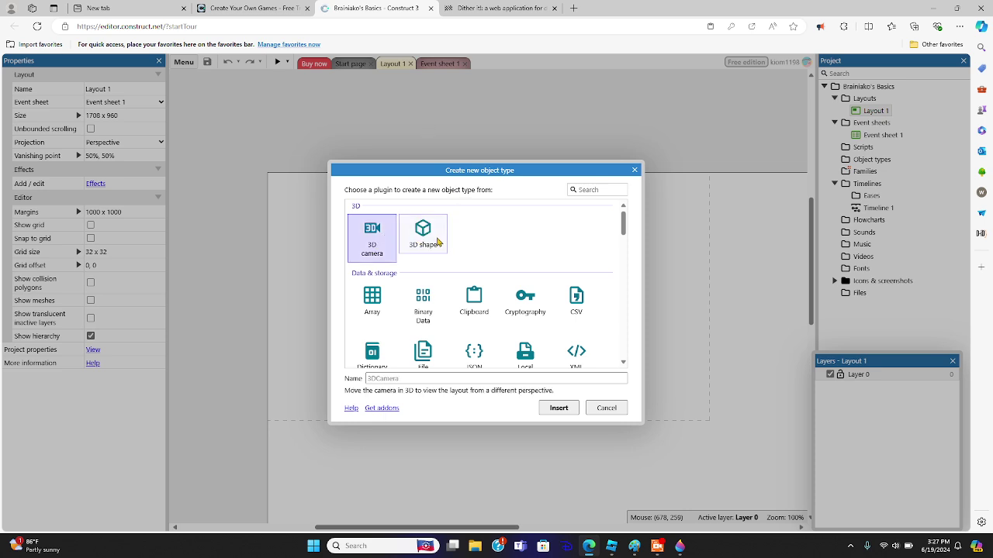
click(425, 242)
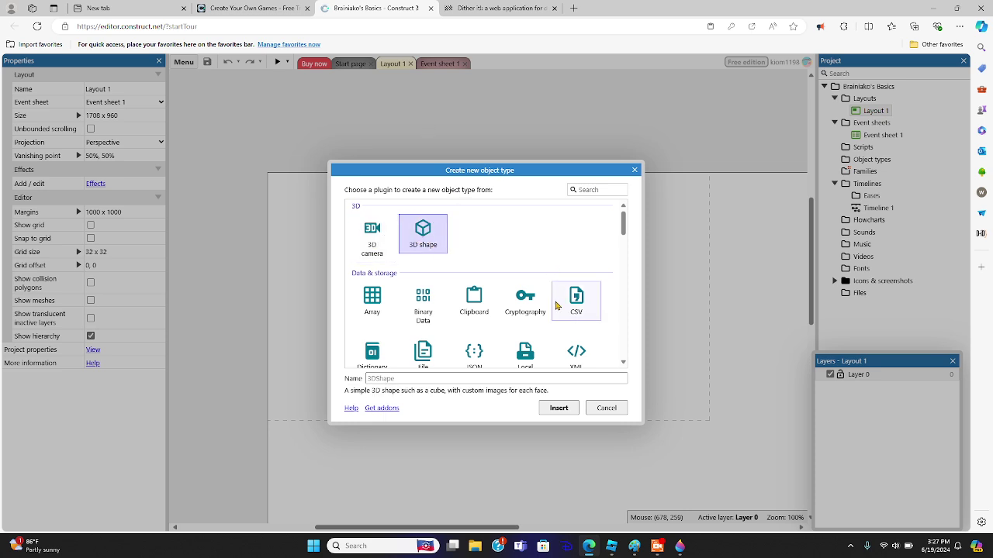
click(570, 408)
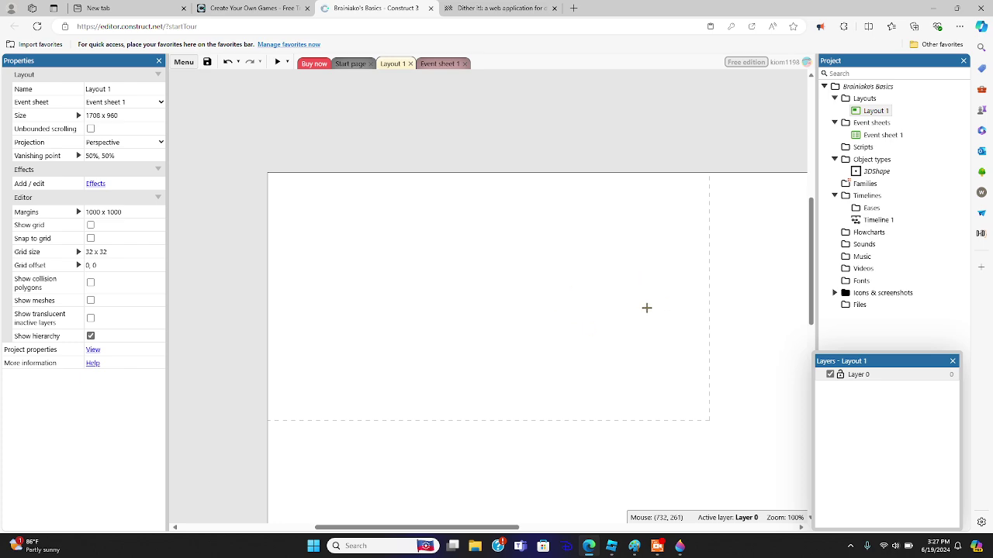
click(647, 310)
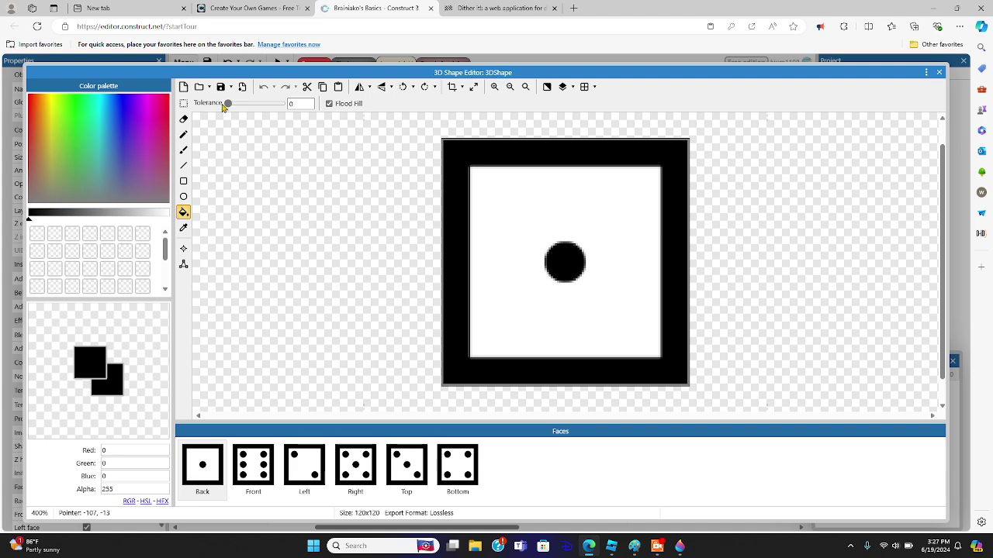
- Clear the default dice images from all six faces of the 3D shape
click(184, 87)
click(239, 462)
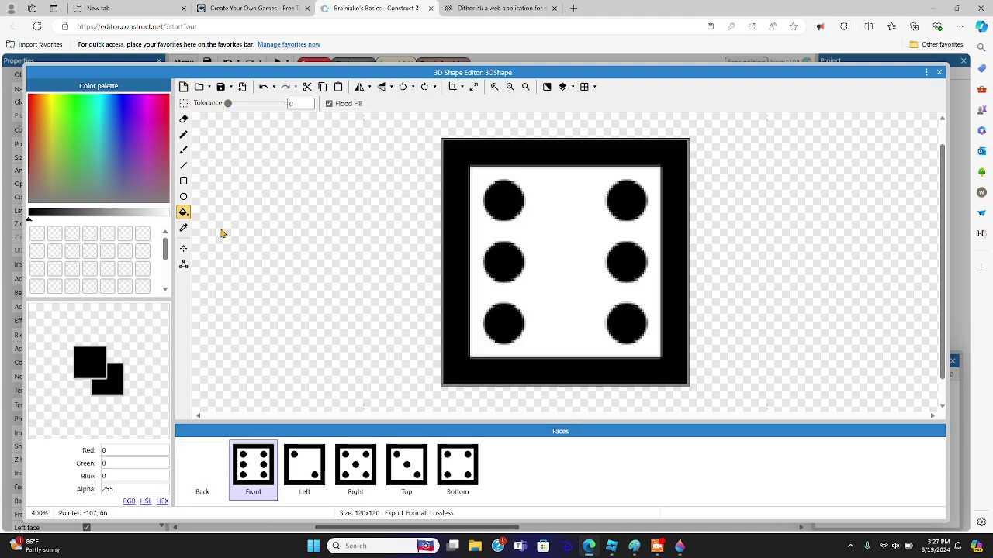
click(184, 87)
click(304, 467)
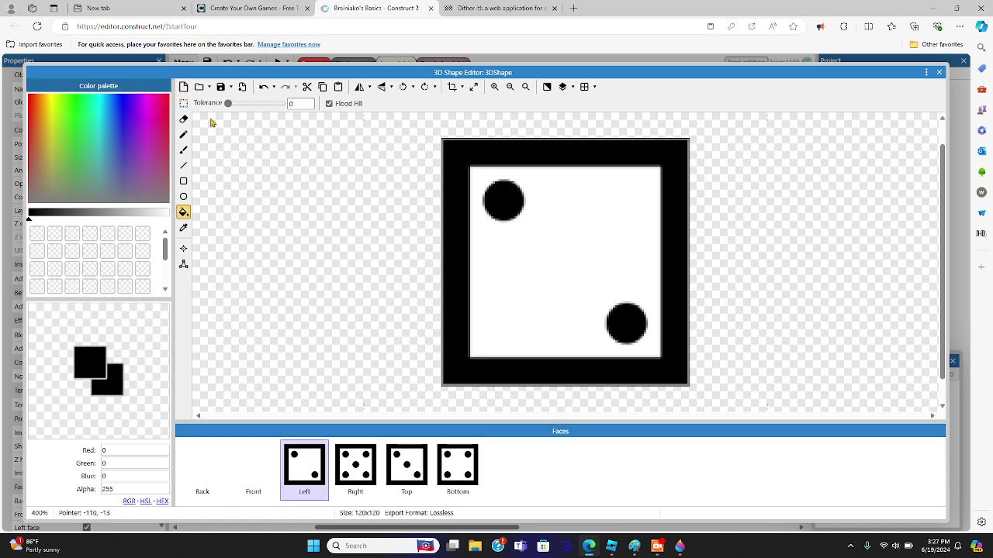
click(184, 88)
click(355, 465)
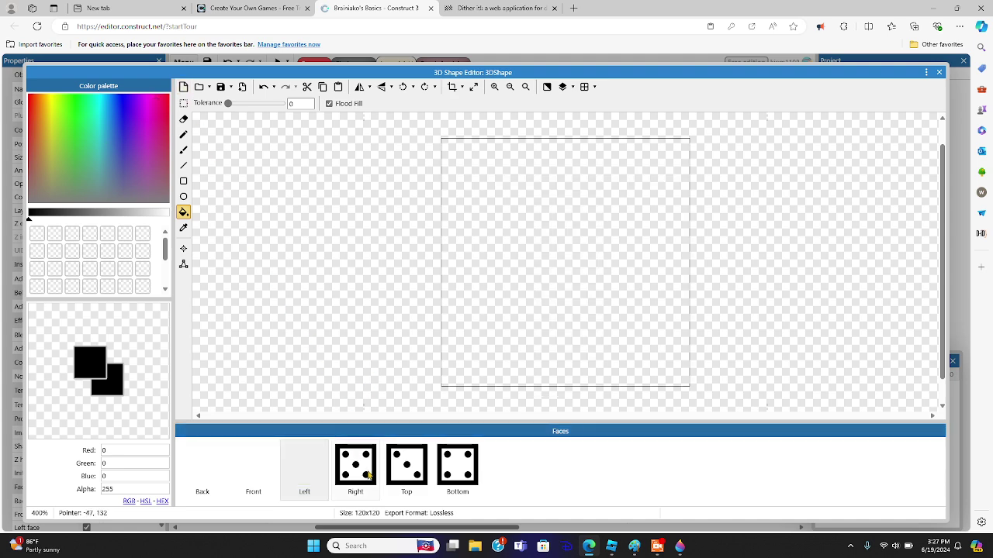
click(184, 88)
click(407, 465)
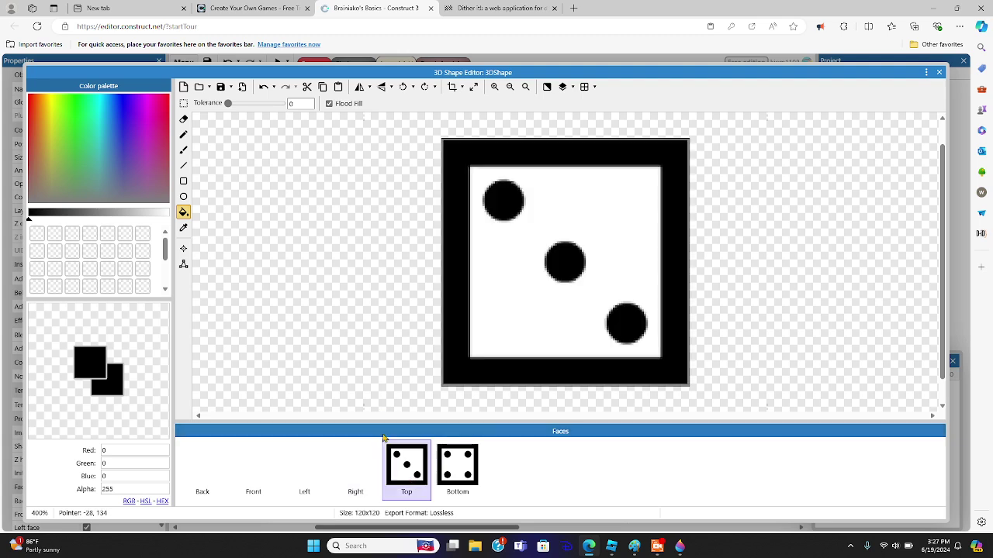
click(184, 88)
click(457, 466)
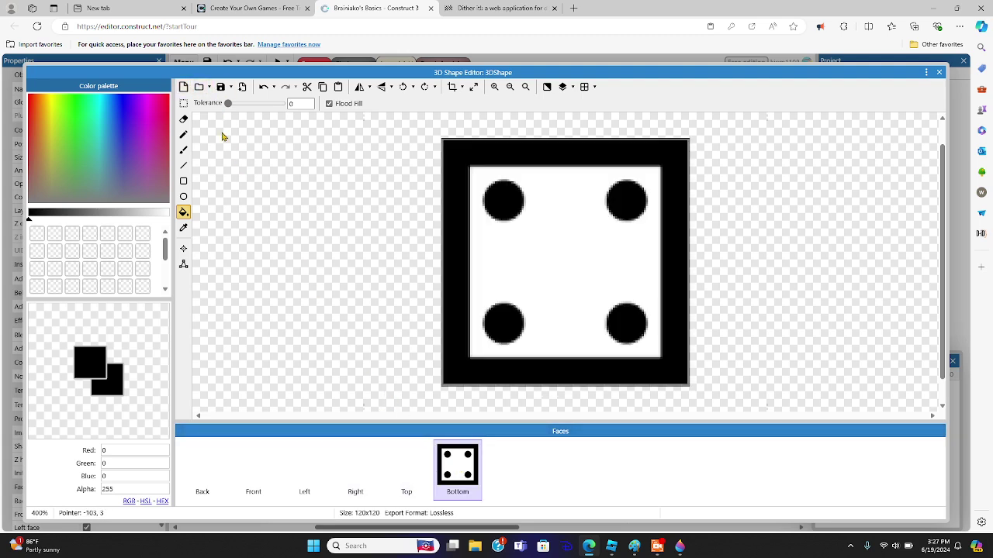
click(185, 87)
- Load the dither_it_Brainiako image onto the 3D shape's Left face and close the shape editor
click(304, 465)
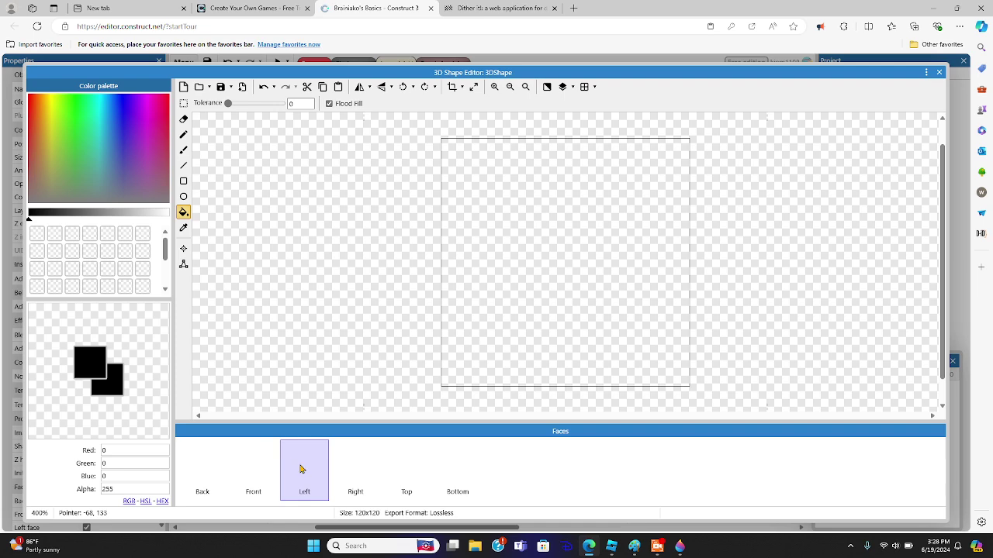
click(199, 87)
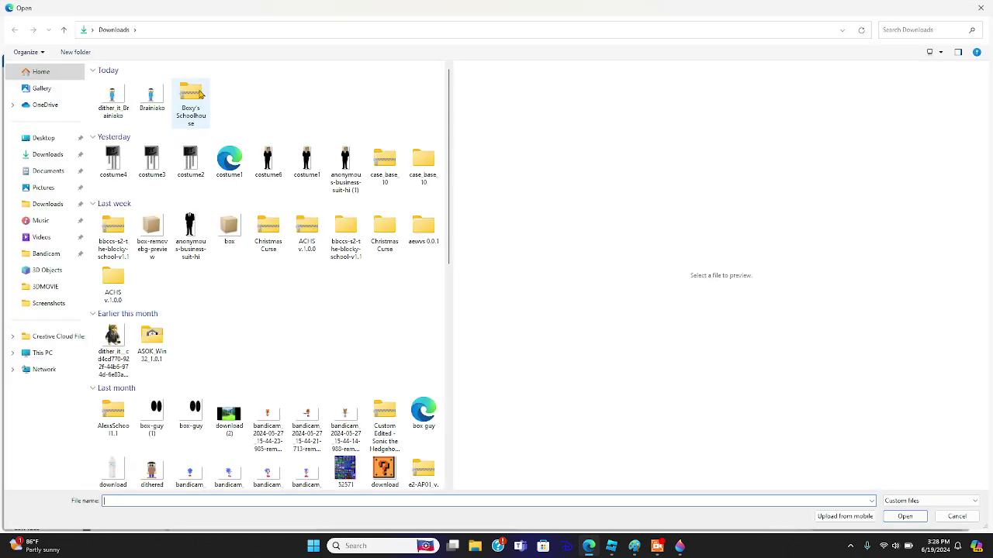
click(120, 111)
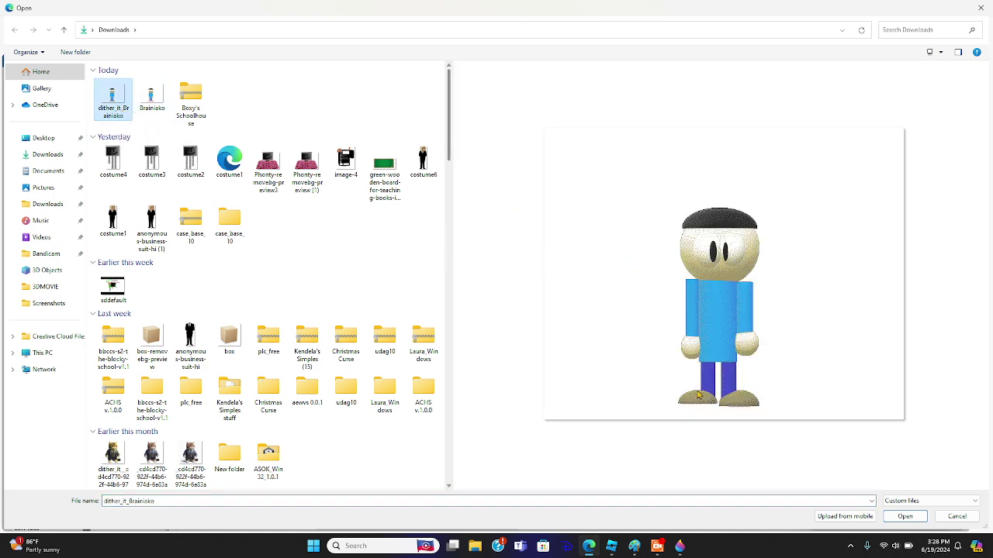
click(904, 517)
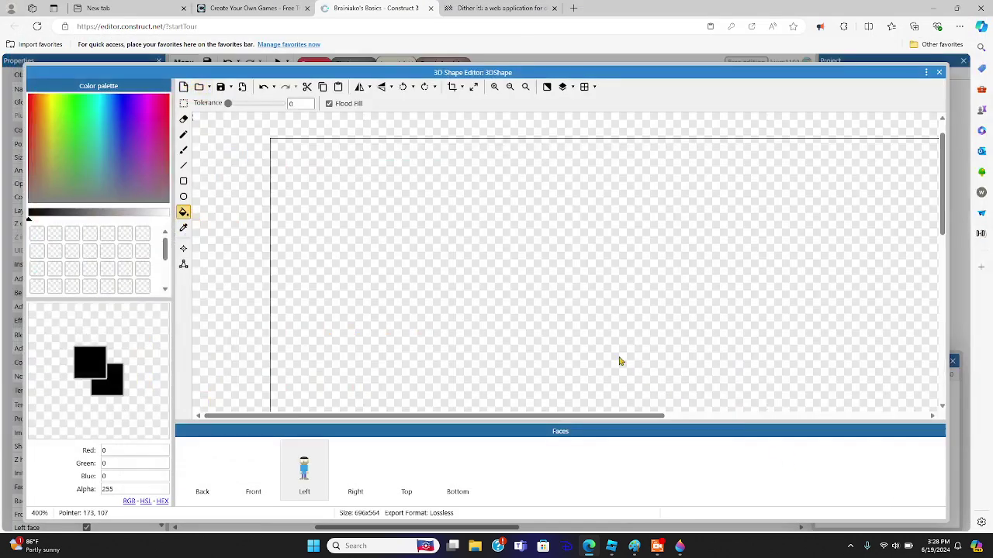
click(510, 88)
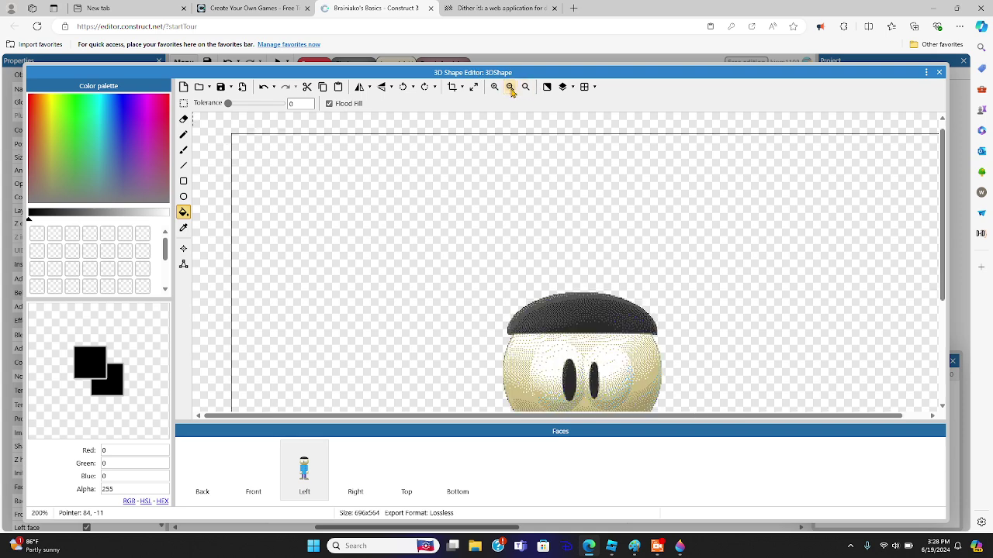
click(511, 90)
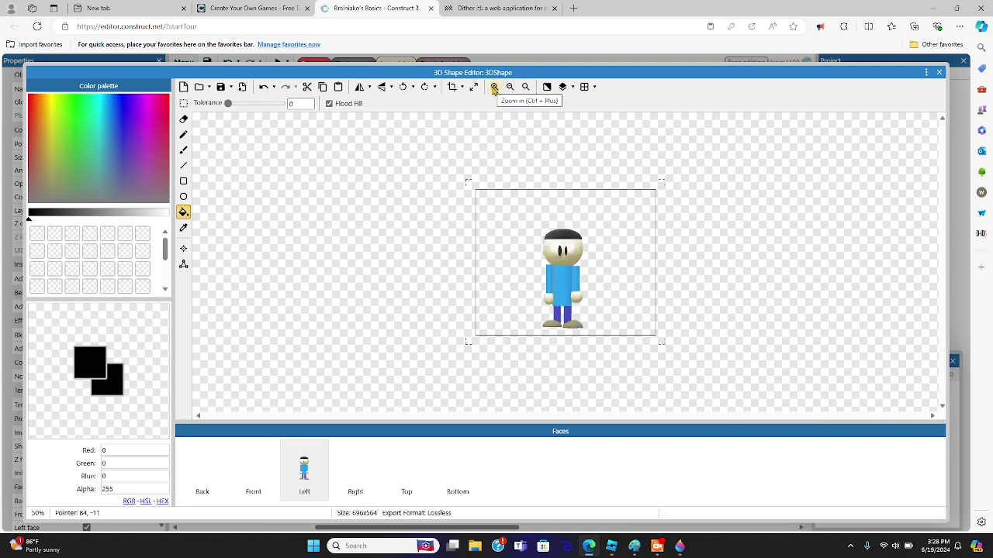
click(494, 87)
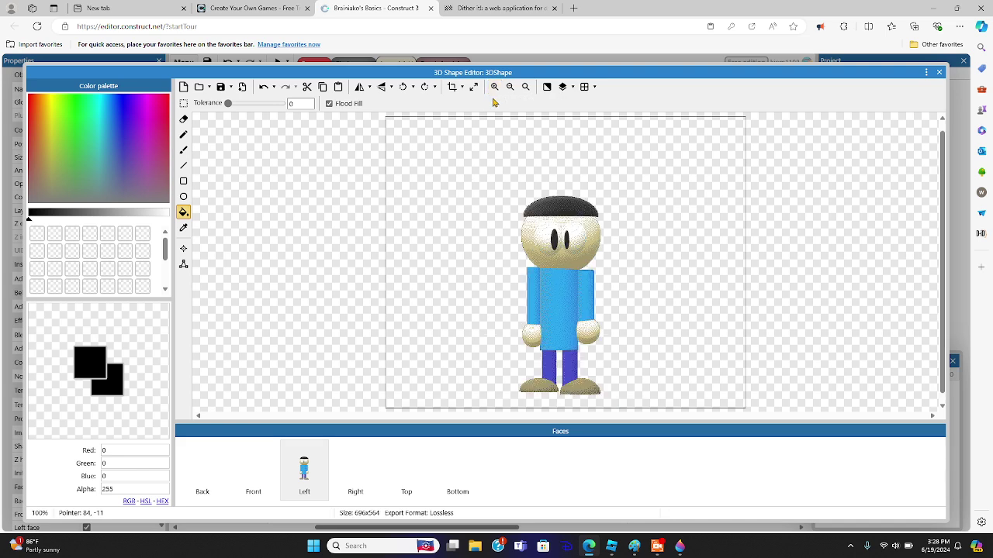
click(938, 72)
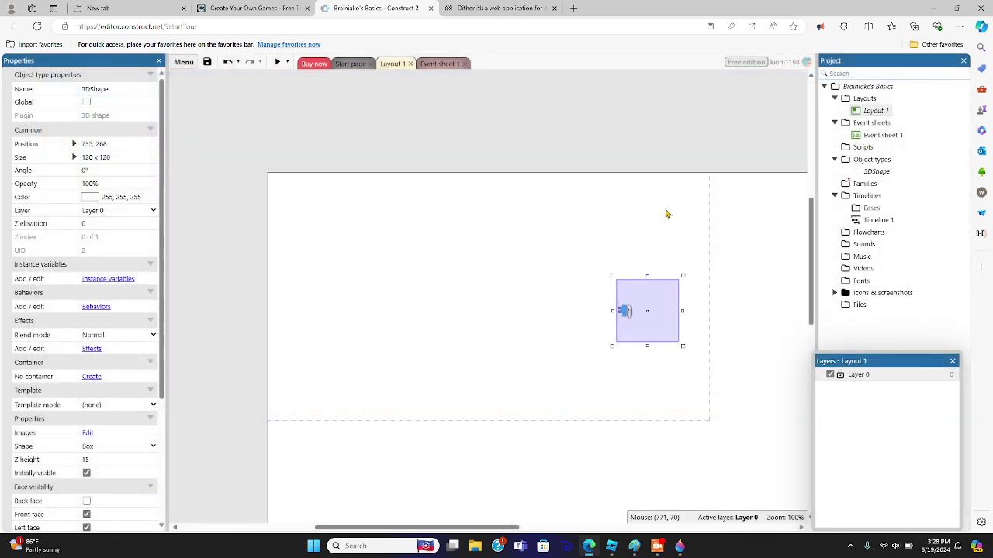
- Crop the transparent edges of the 3D shape's Left face image and shrink the shape in the layout to about 72 x 54
double_click(662, 304)
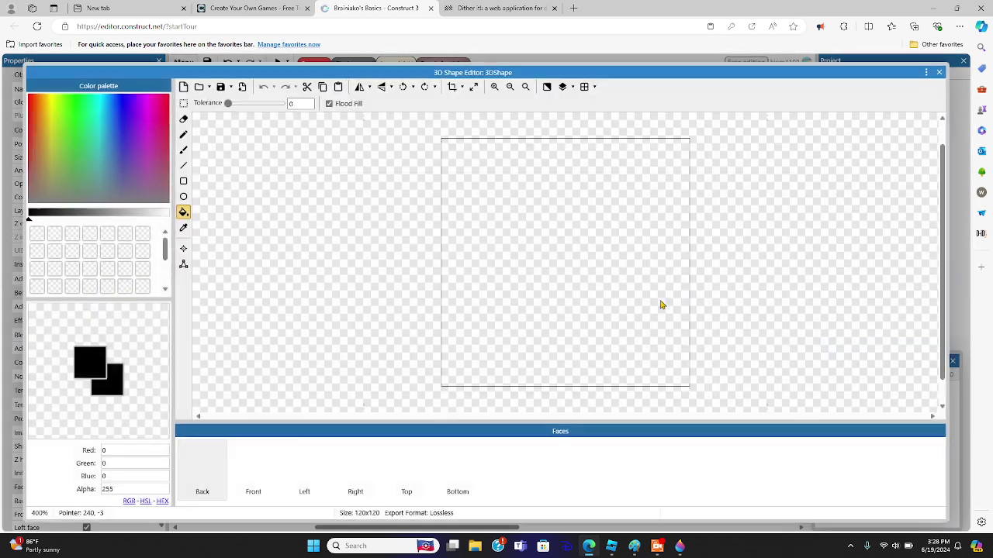
click(305, 465)
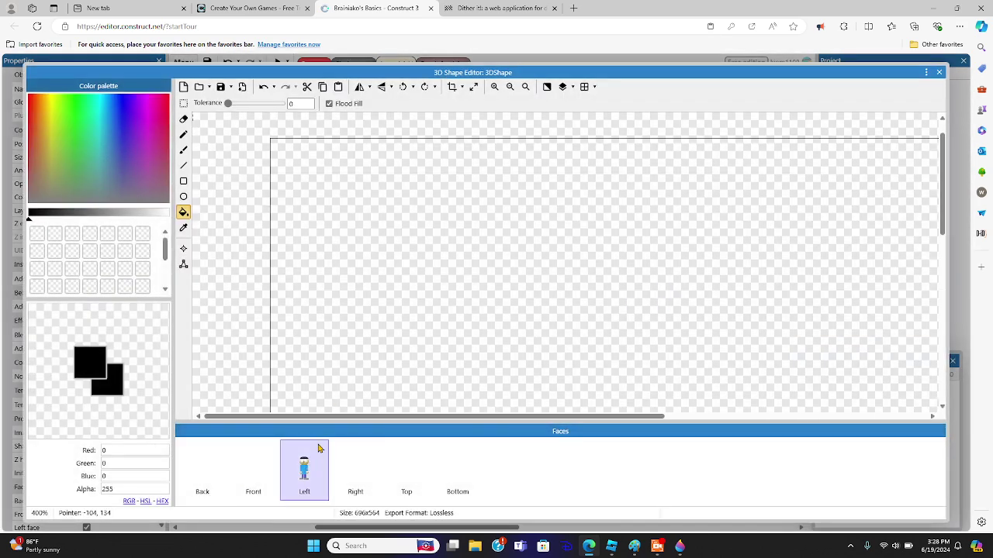
click(509, 88)
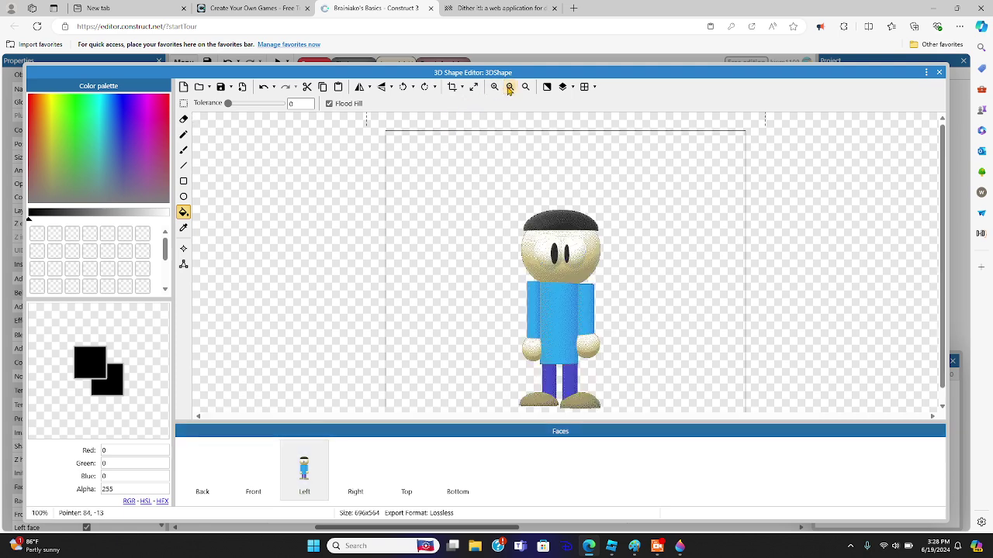
click(508, 87)
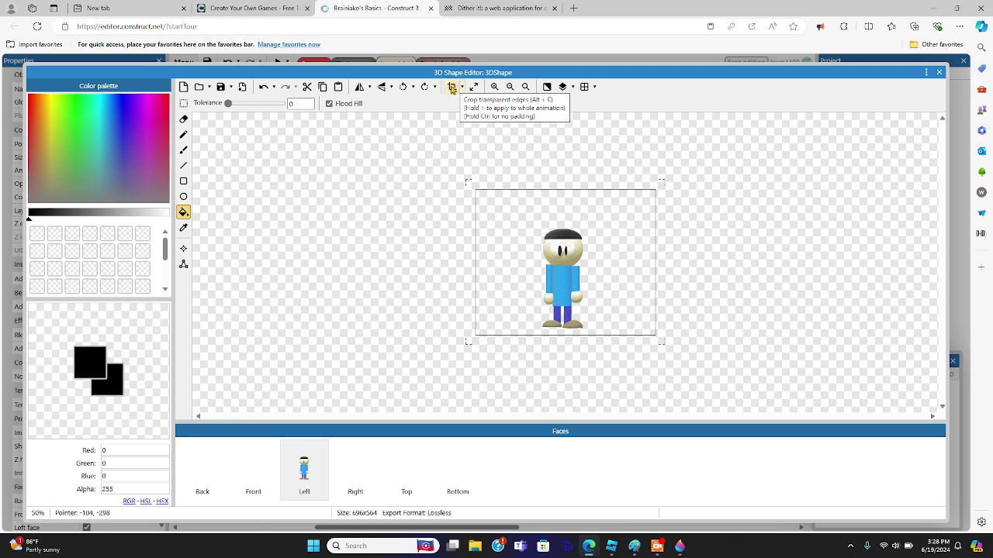
click(451, 89)
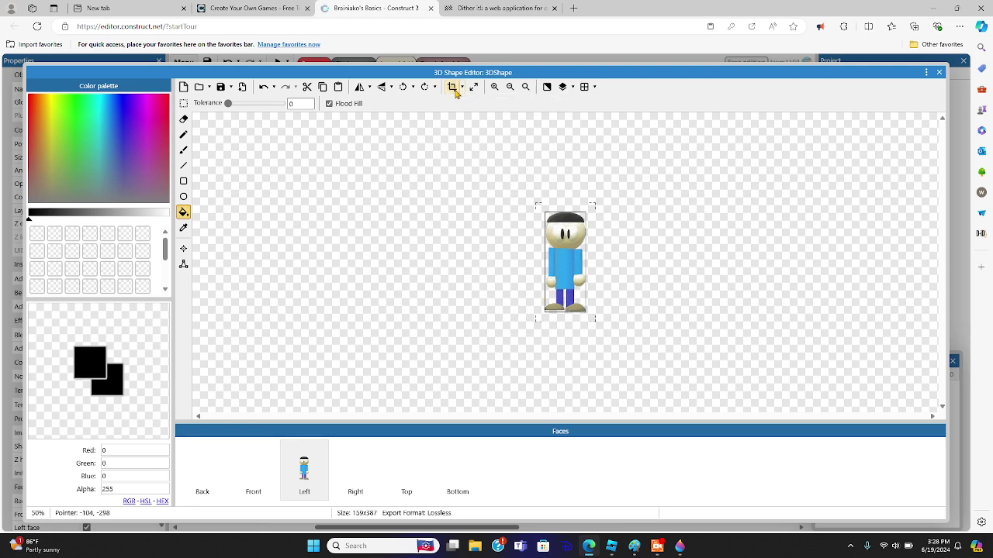
click(939, 72)
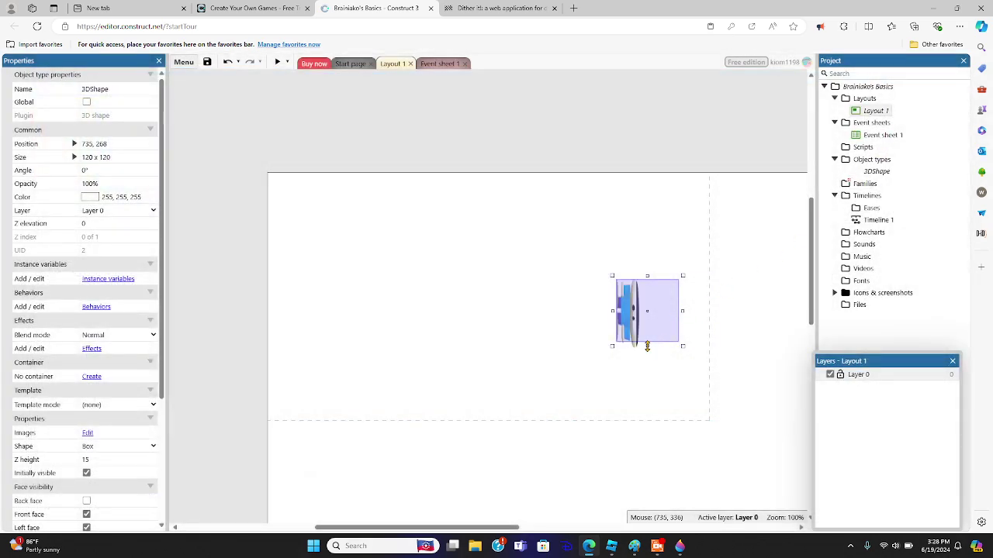
drag(684, 346, 649, 317)
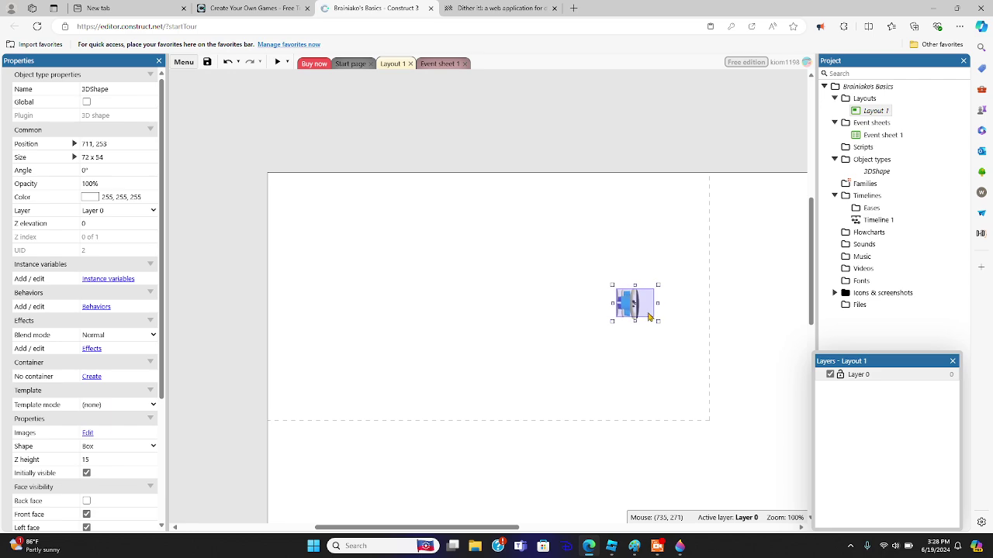
click(601, 252)
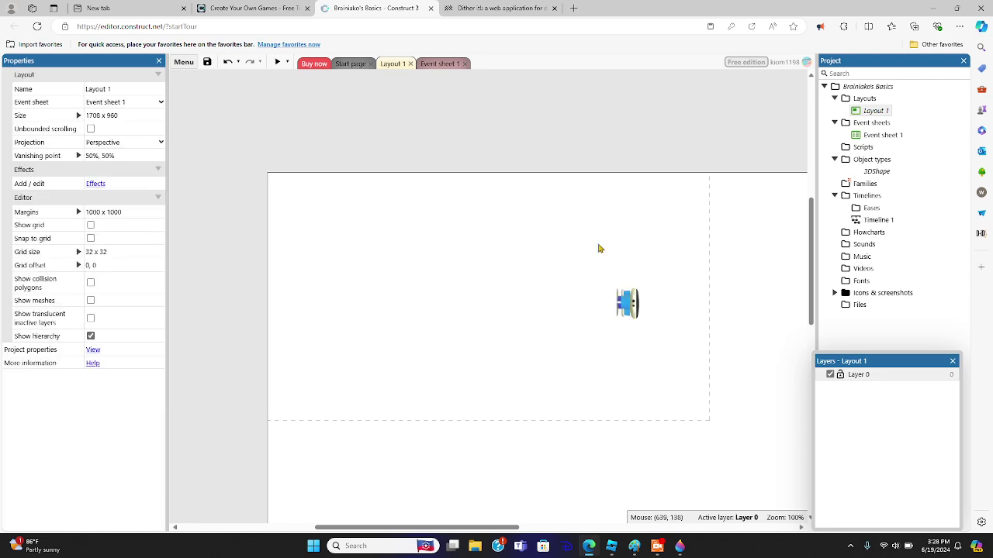
- Insert a new Sprite object and place it in Layout 1 at about (157, 269)
right_click(331, 312)
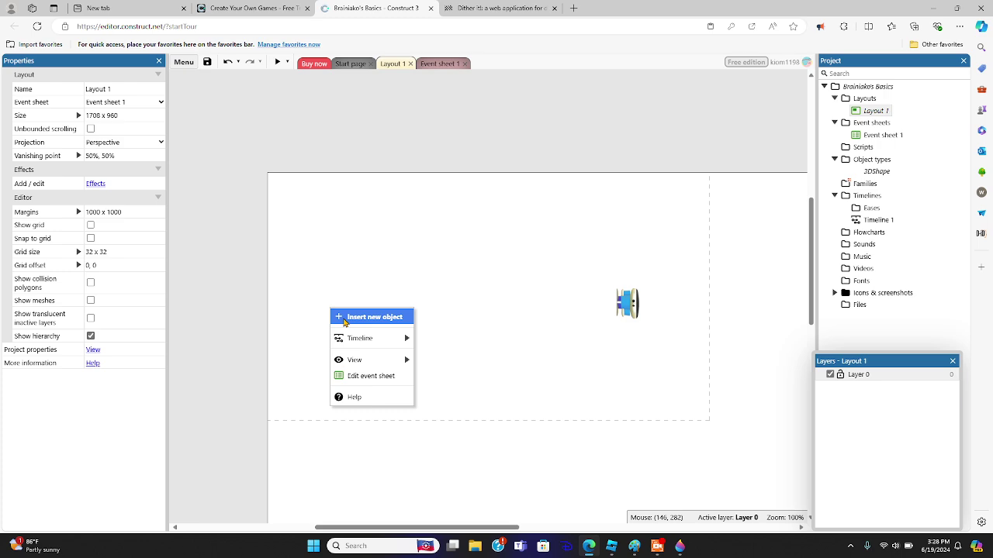
click(345, 318)
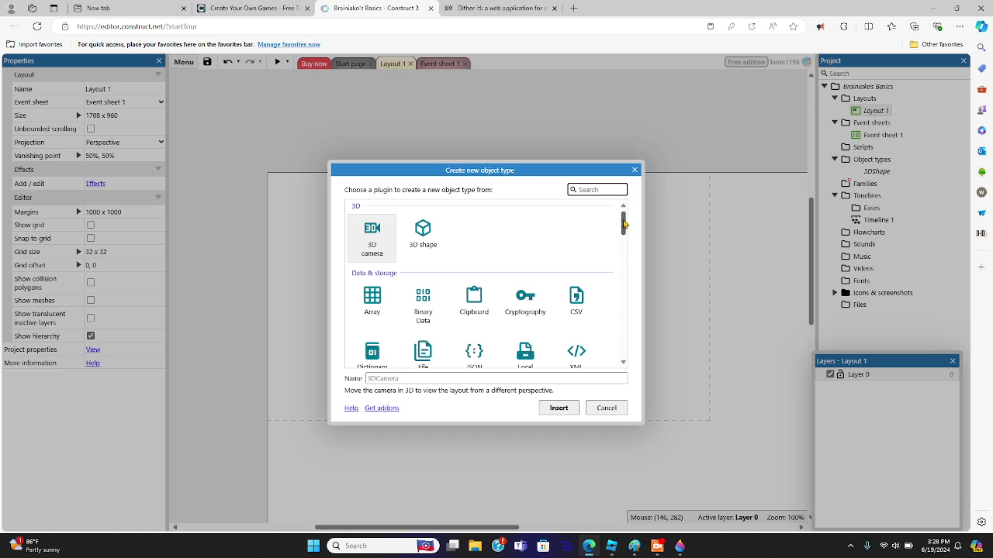
text(sp)
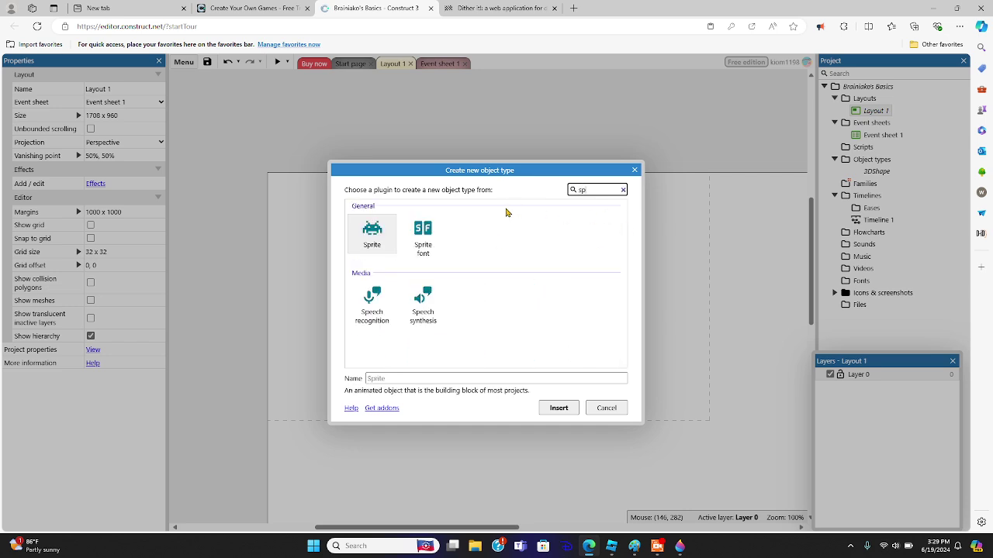
click(380, 229)
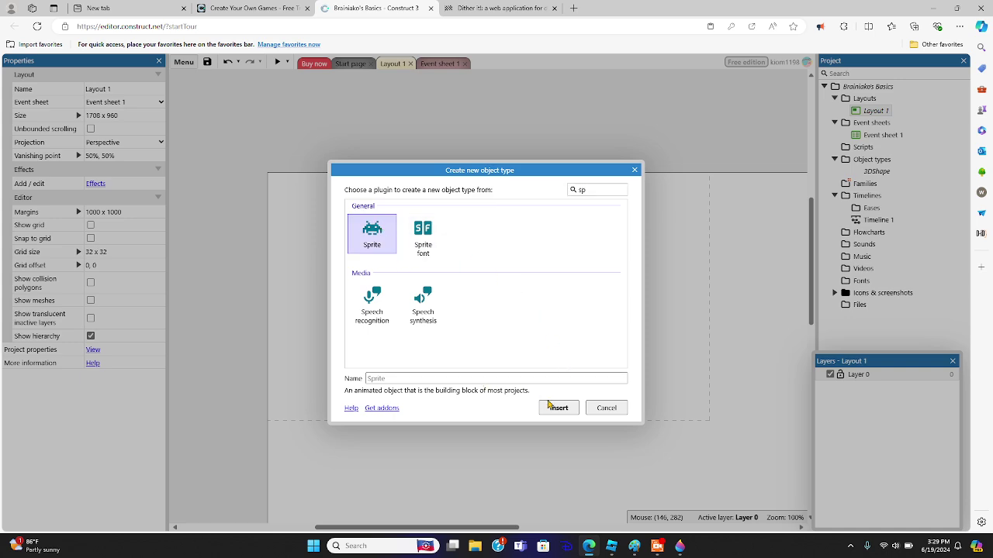
click(558, 408)
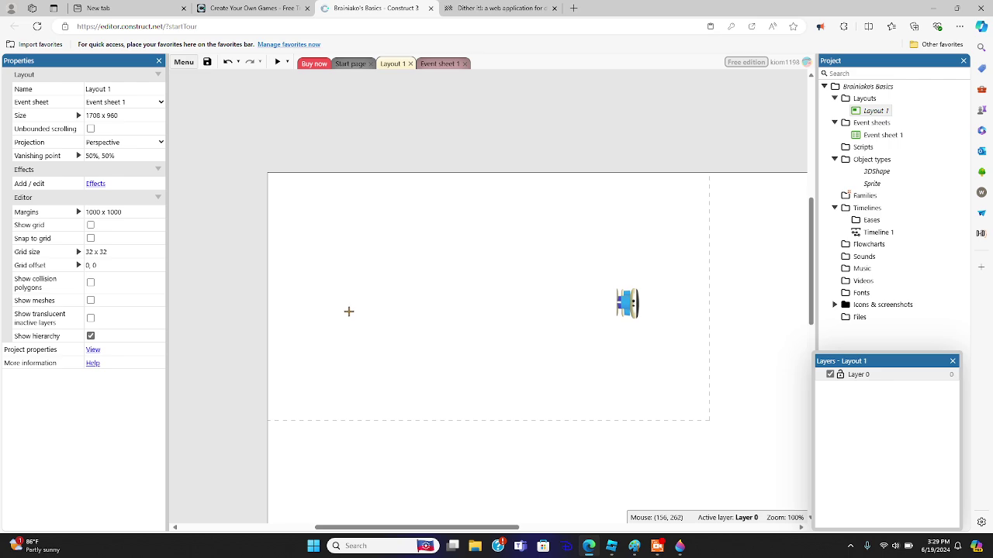
click(354, 317)
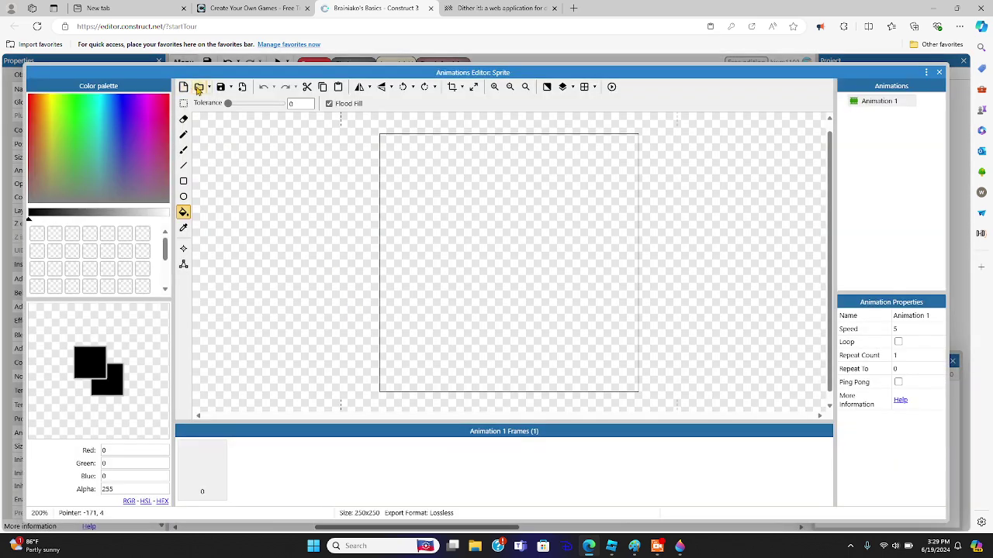
- Fill the sprite's image with light grey (245, 245, 245) and draw a near-black right-pointing arrow on it with the Line tool
click(165, 213)
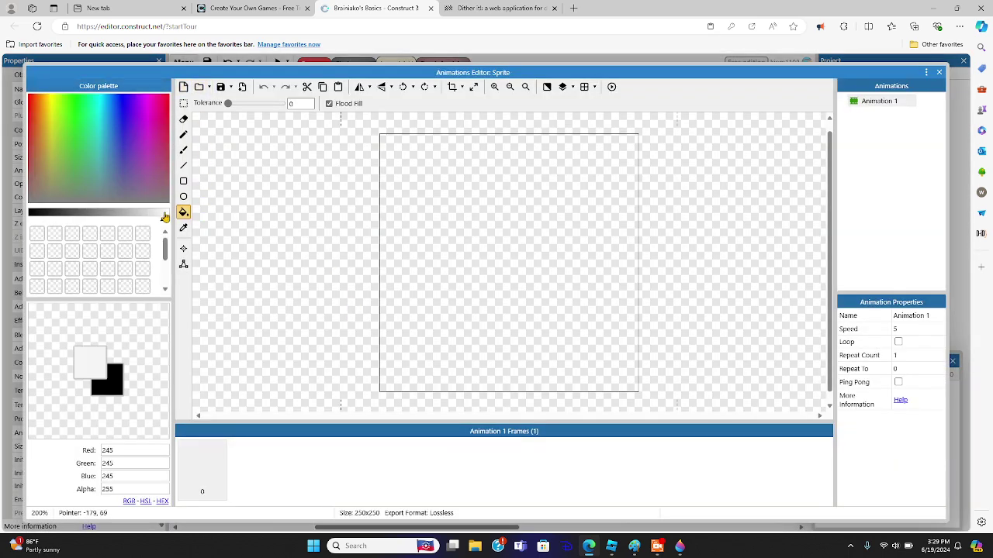
click(456, 250)
click(183, 166)
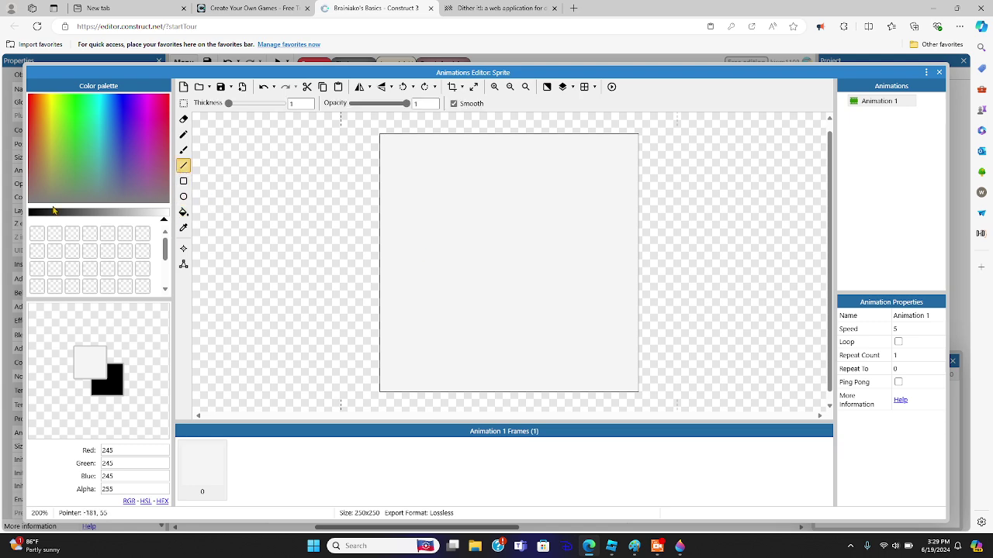
click(31, 215)
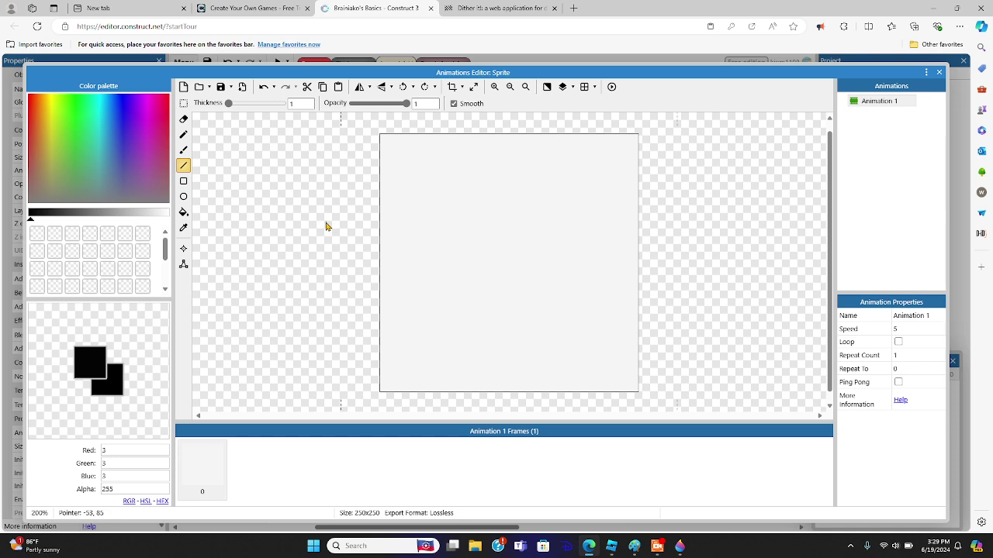
mouse_move(438, 267)
mouse_down()
mouse_move(593, 267)
mouse_move(557, 233)
mouse_up()
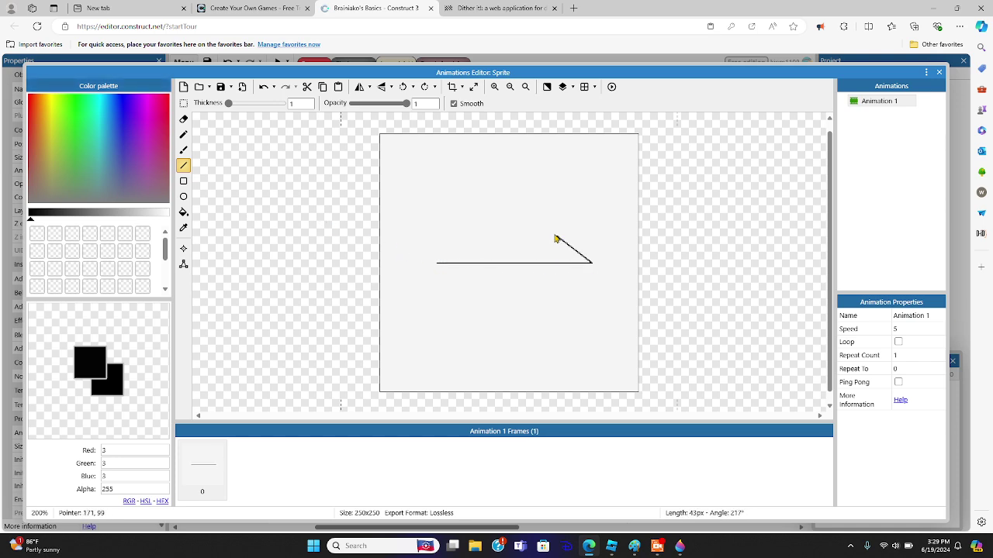
mouse_move(594, 269)
mouse_down()
mouse_move(567, 298)
mouse_move(543, 301)
mouse_up()
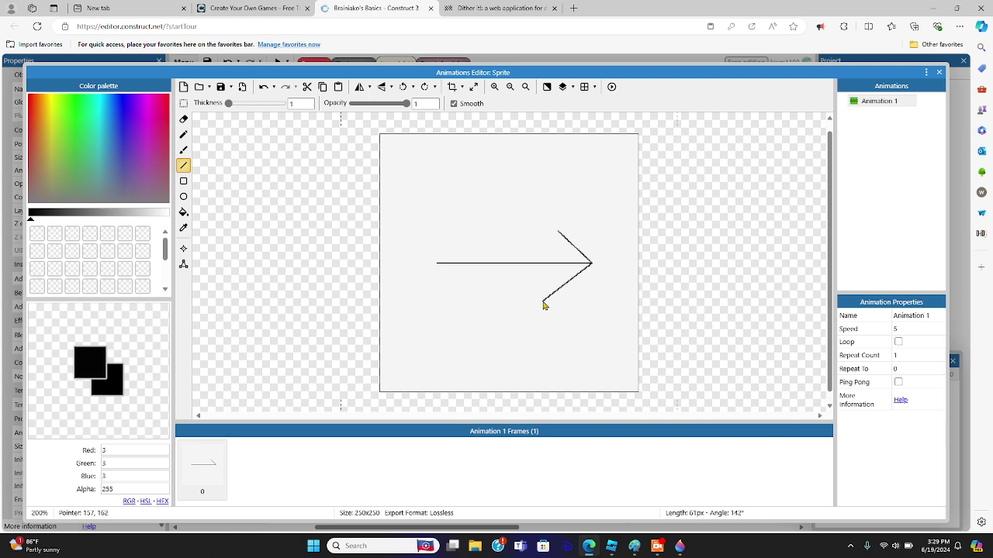
click(937, 75)
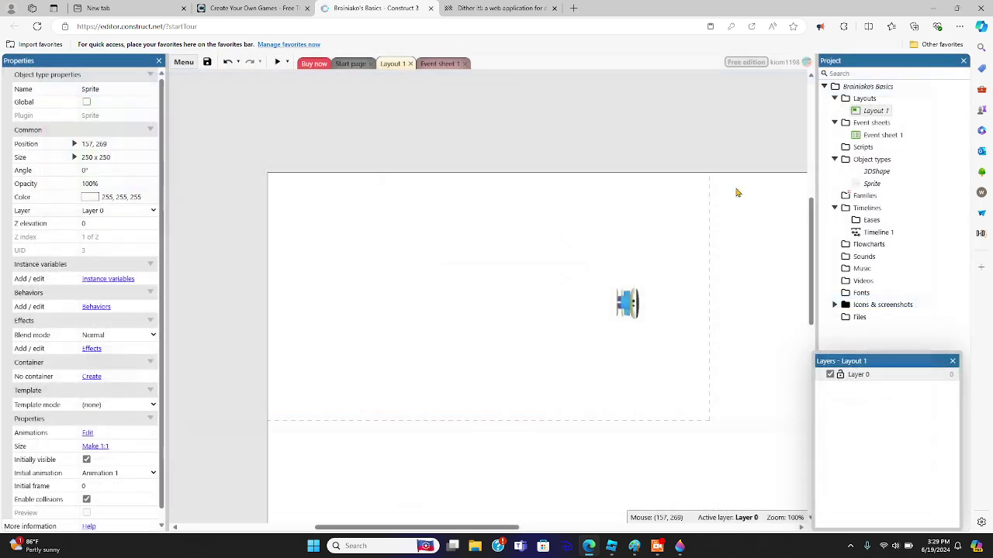
- Shrink the arrow sprite to about 27 x 30 and position it at about (108, 259), level with the 3D shape
drag(420, 241, 341, 321)
click(405, 254)
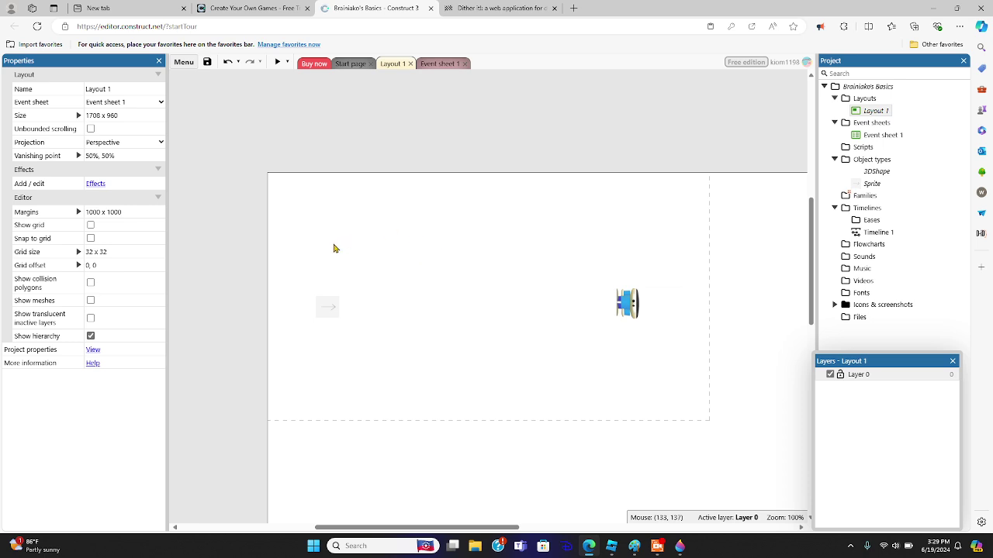
click(342, 304)
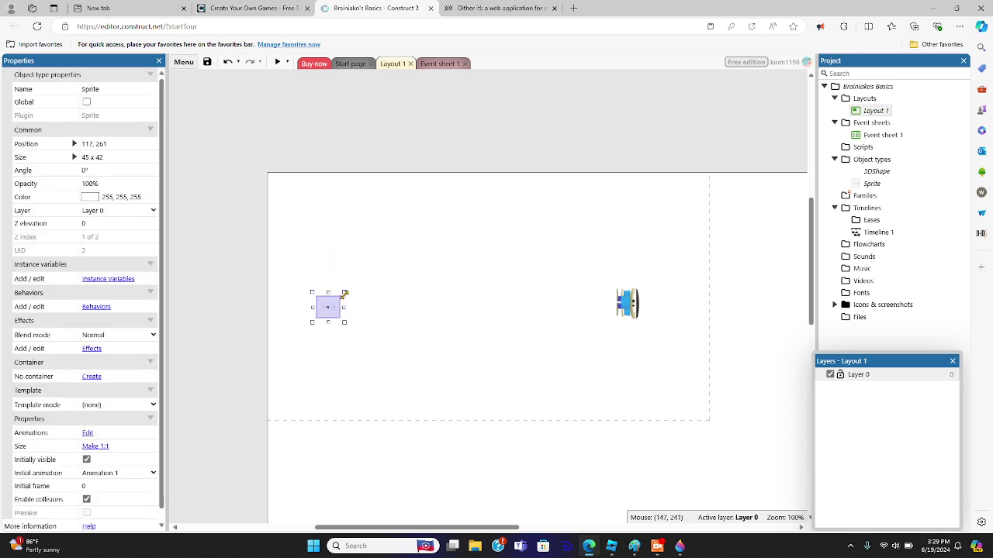
drag(344, 293, 335, 299)
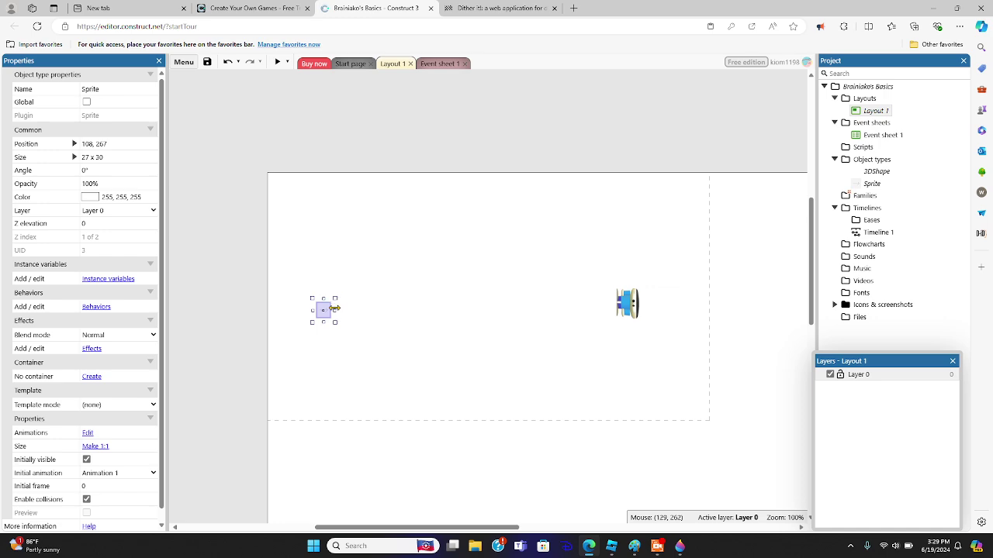
click(354, 252)
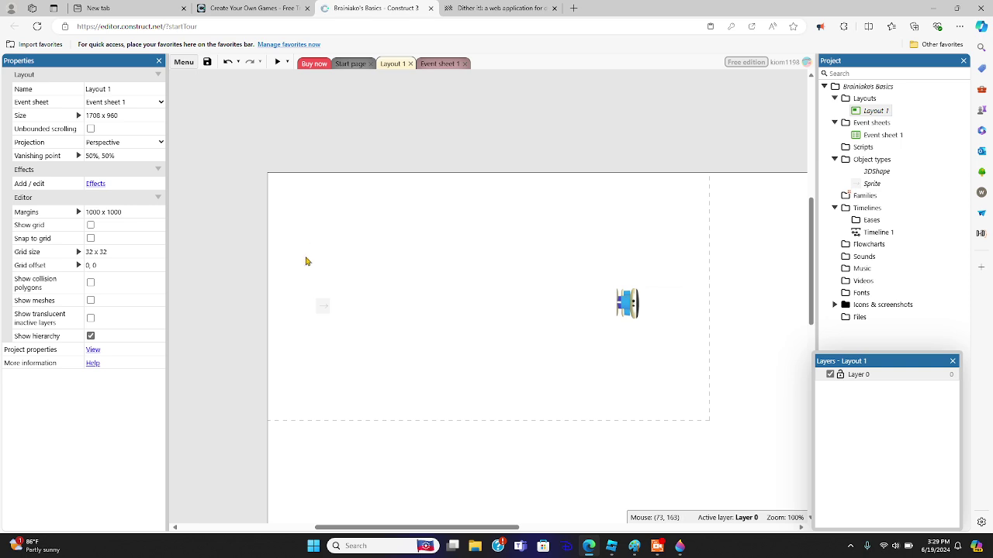
right_click(306, 263)
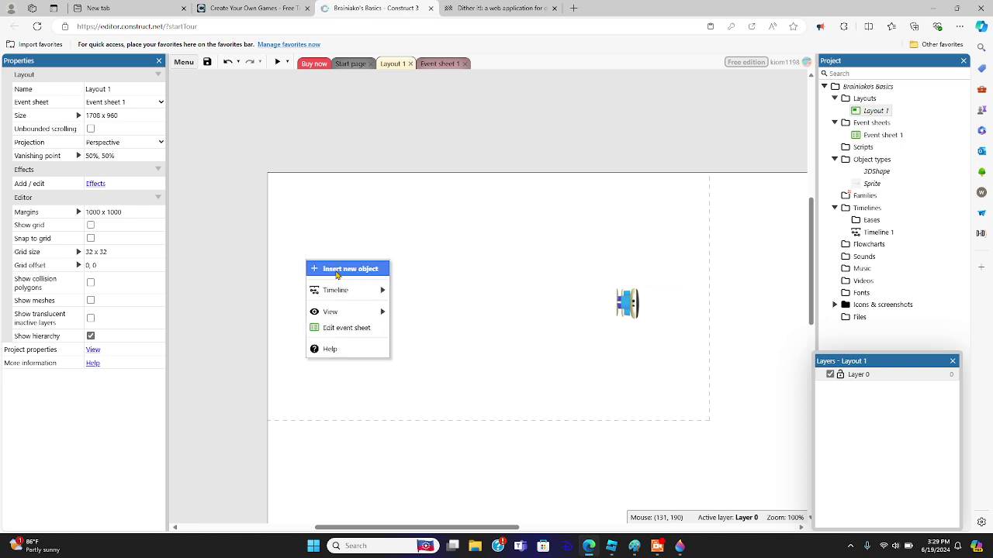
click(353, 229)
click(317, 313)
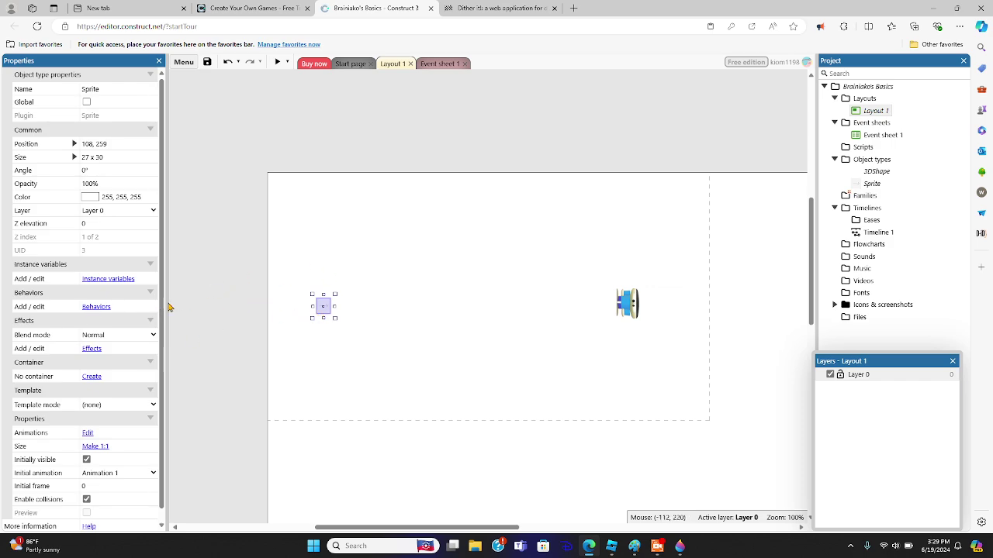
click(343, 344)
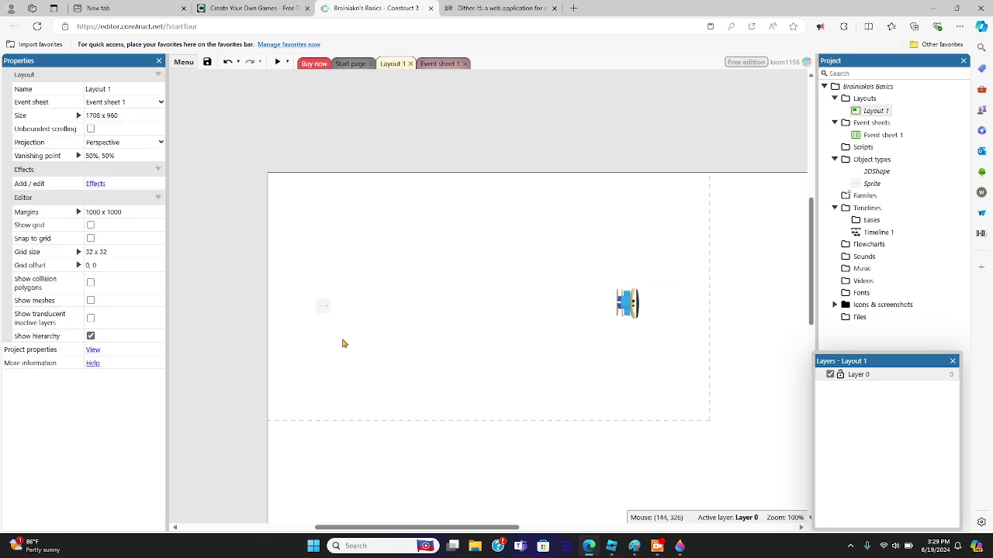
- Add the Car behavior to the arrow sprite and enable its Turn while stopped option
click(322, 311)
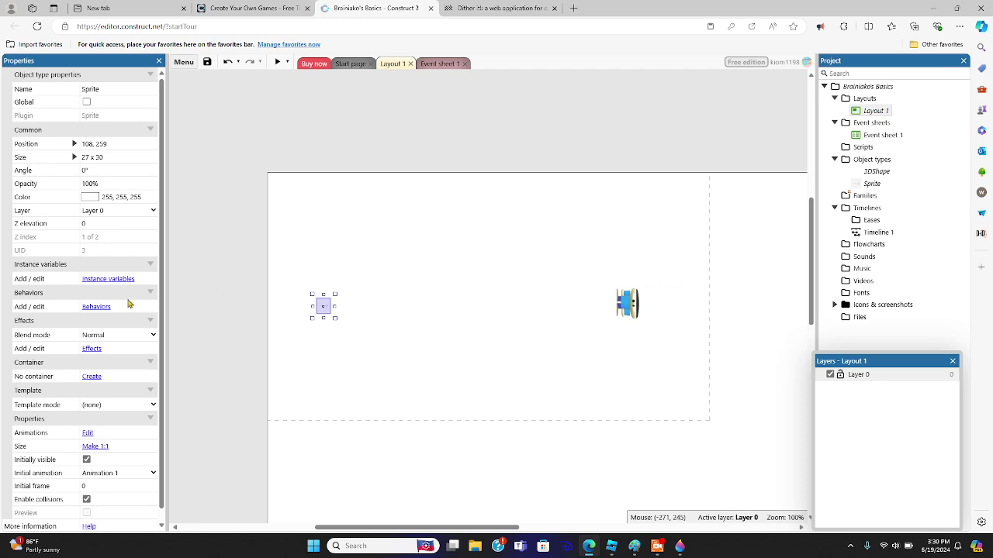
click(235, 309)
click(326, 303)
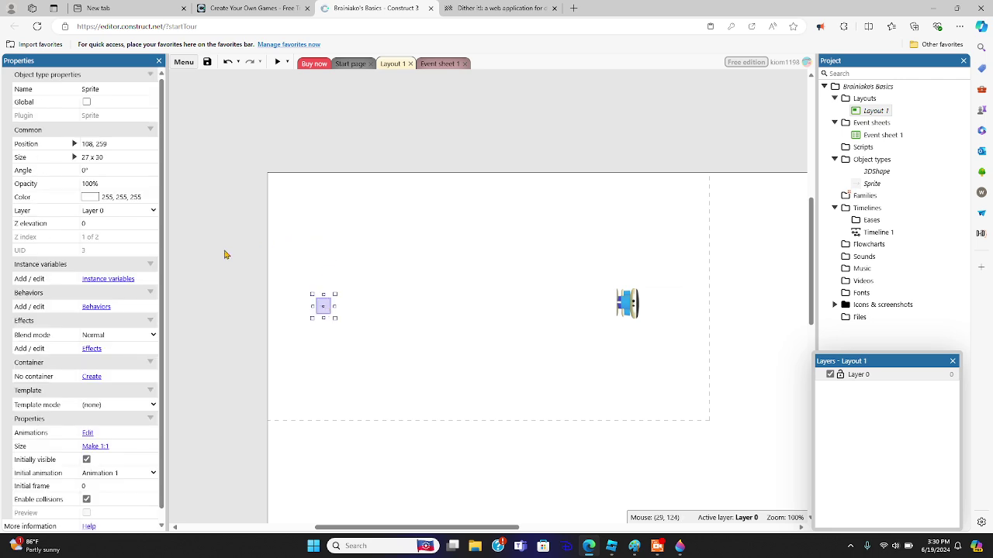
click(97, 307)
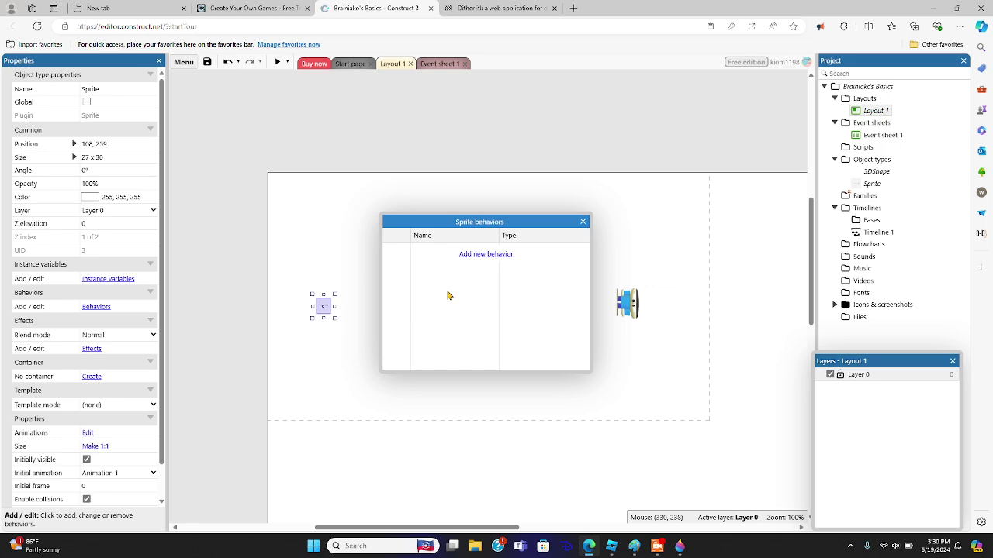
click(494, 262)
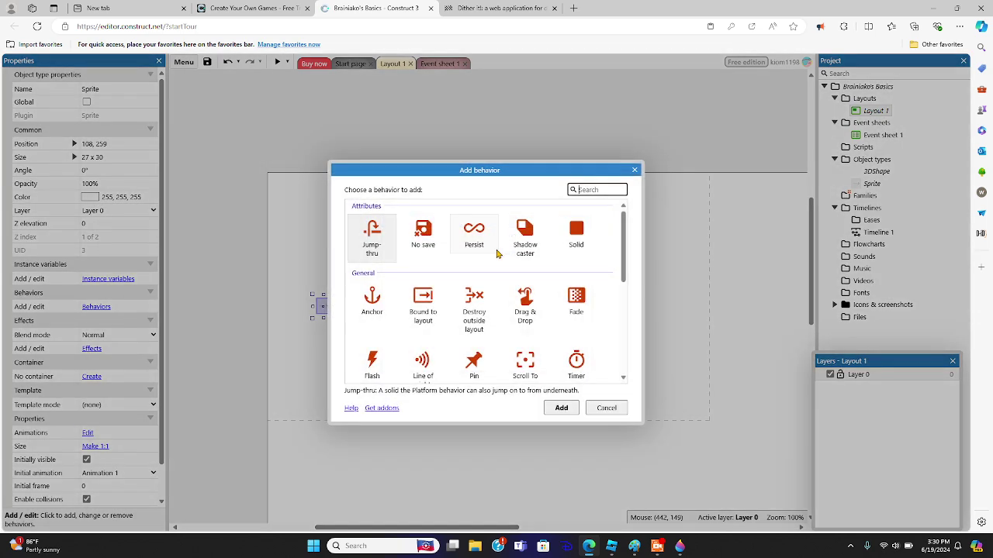
drag(625, 241, 642, 319)
click(472, 268)
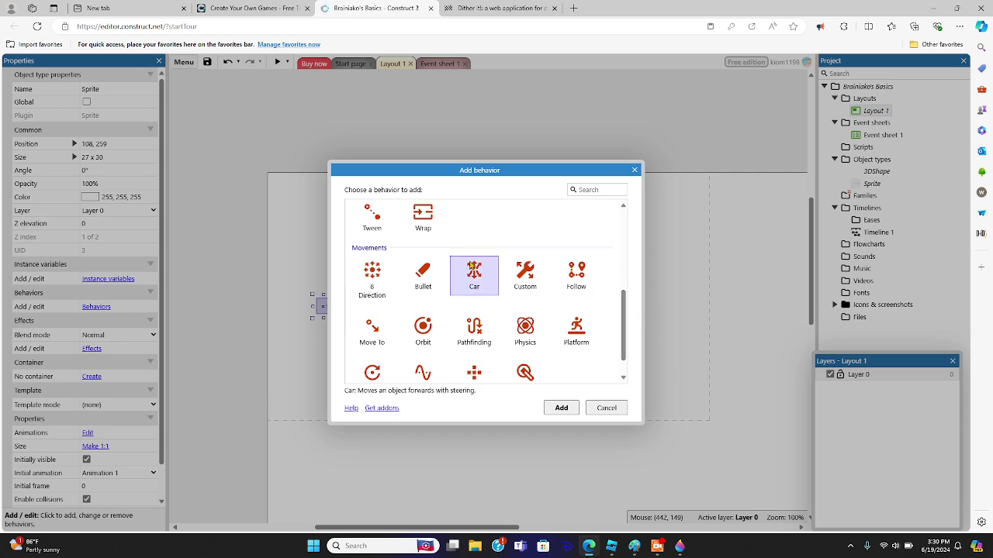
click(562, 408)
click(585, 225)
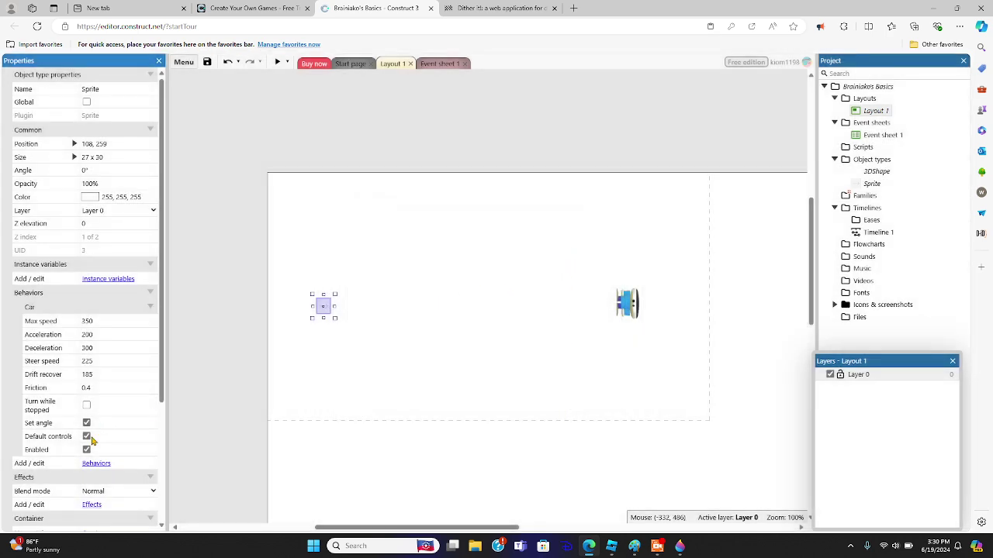
click(86, 407)
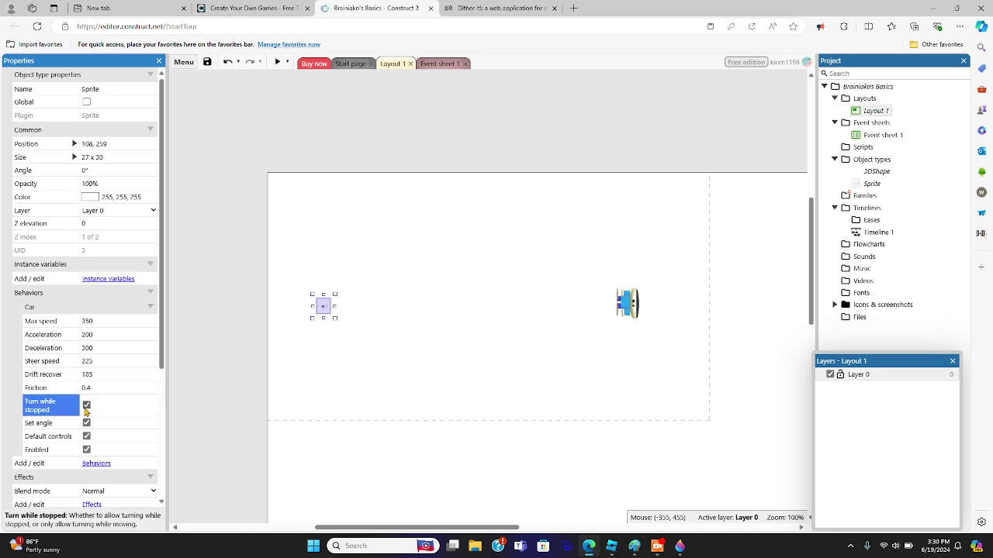
click(365, 231)
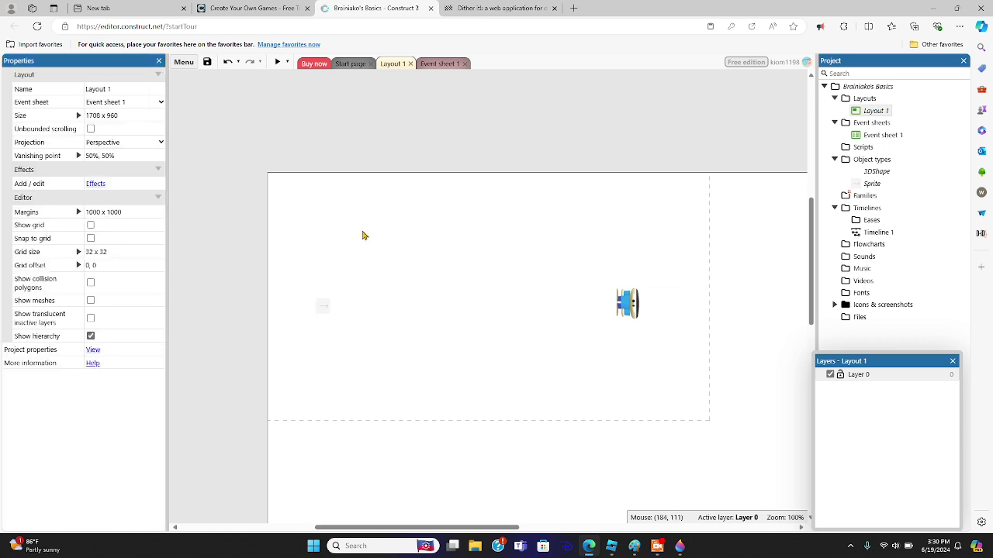
- Review the arrow sprite's Car behavior properties and run a preview of Layout 1
click(322, 312)
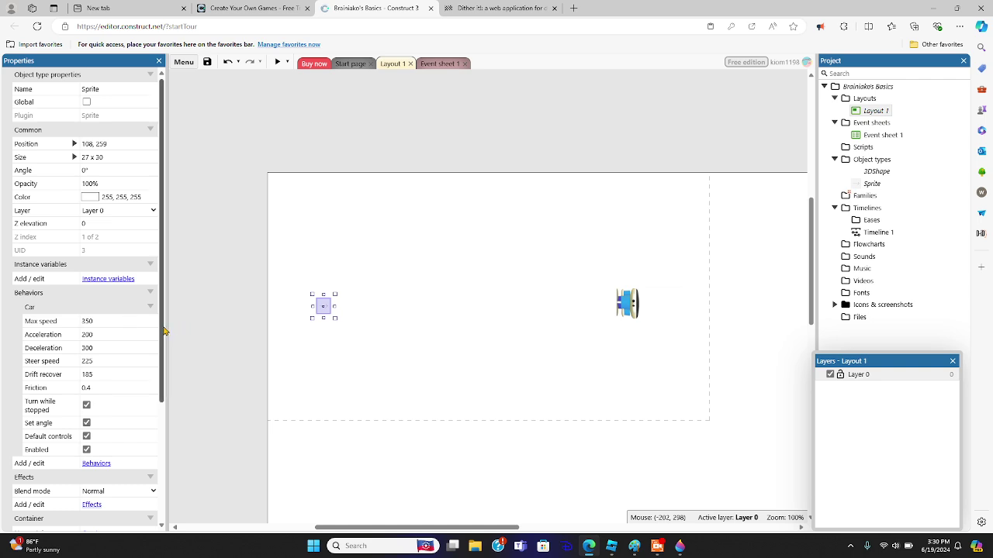
scroll(164, 333, down, 1)
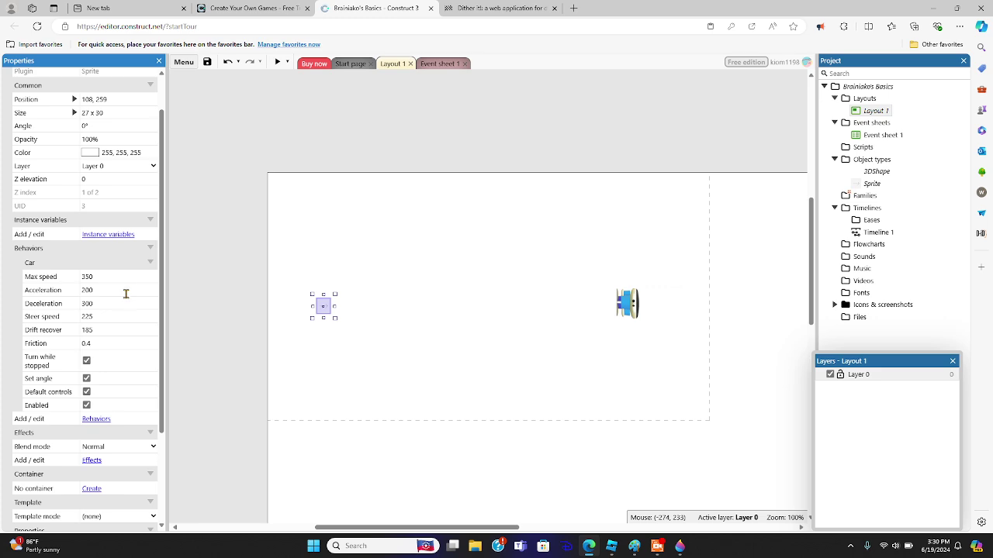
click(273, 236)
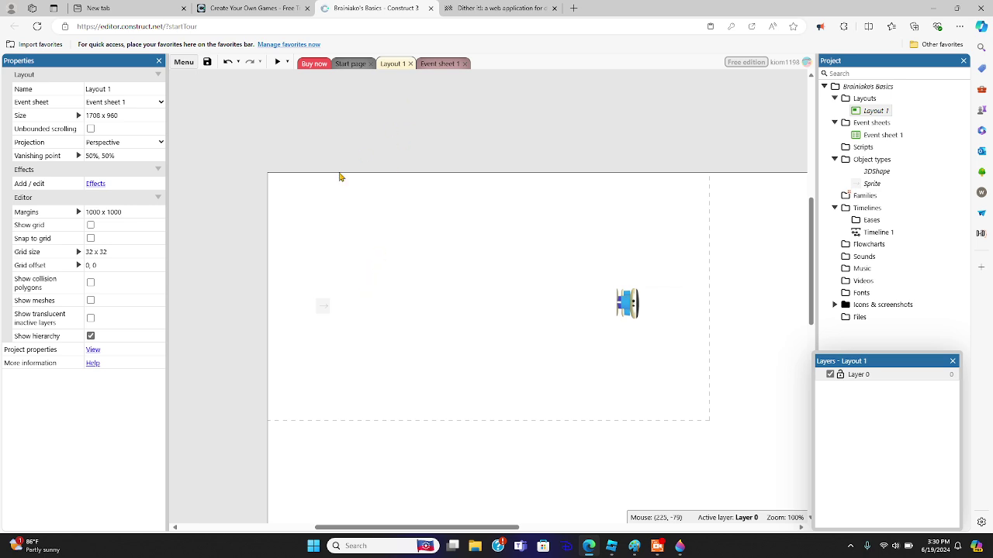
click(276, 61)
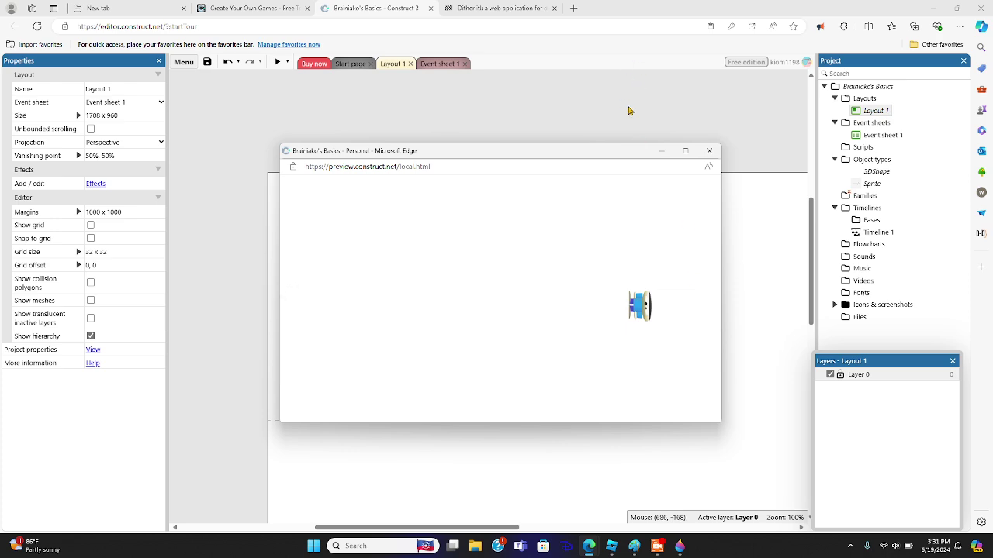
click(661, 150)
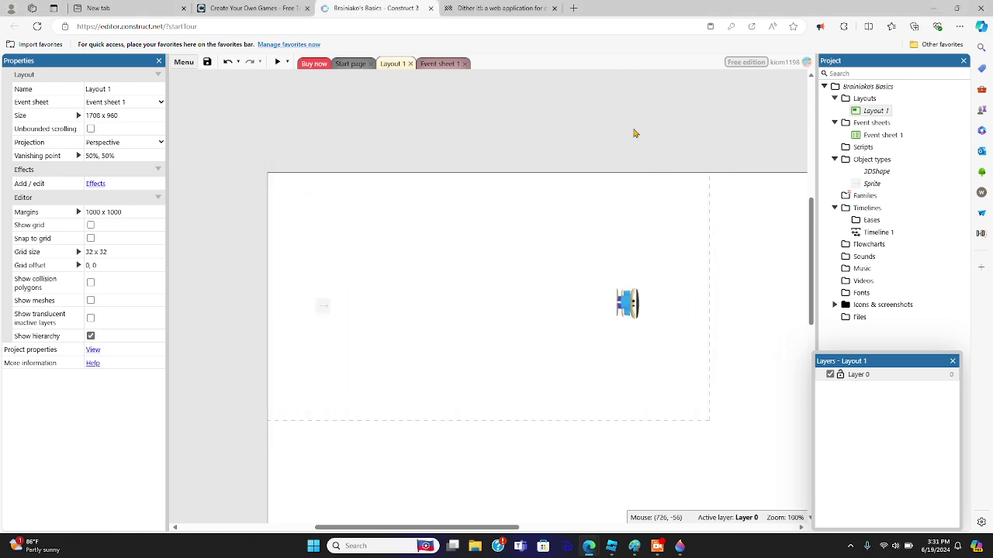
click(430, 65)
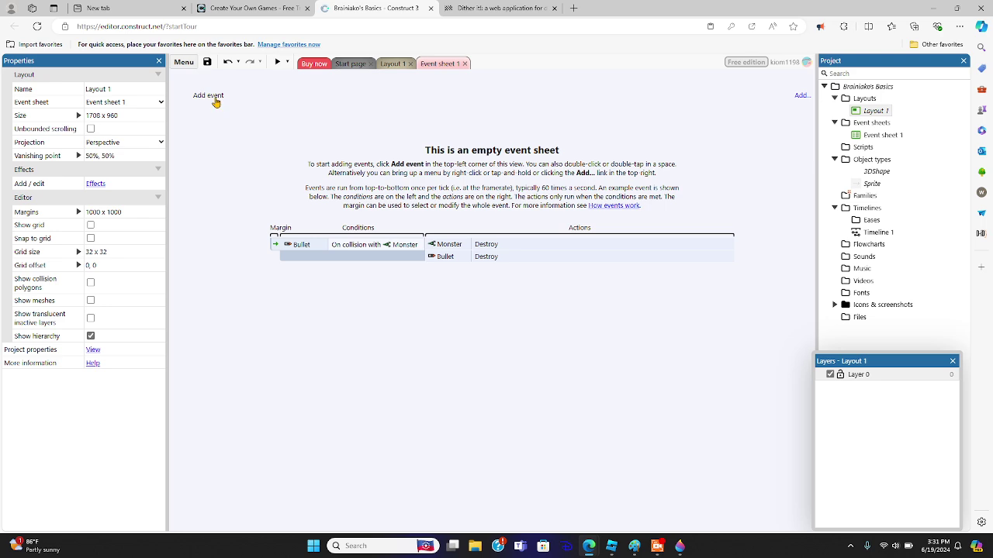
click(211, 96)
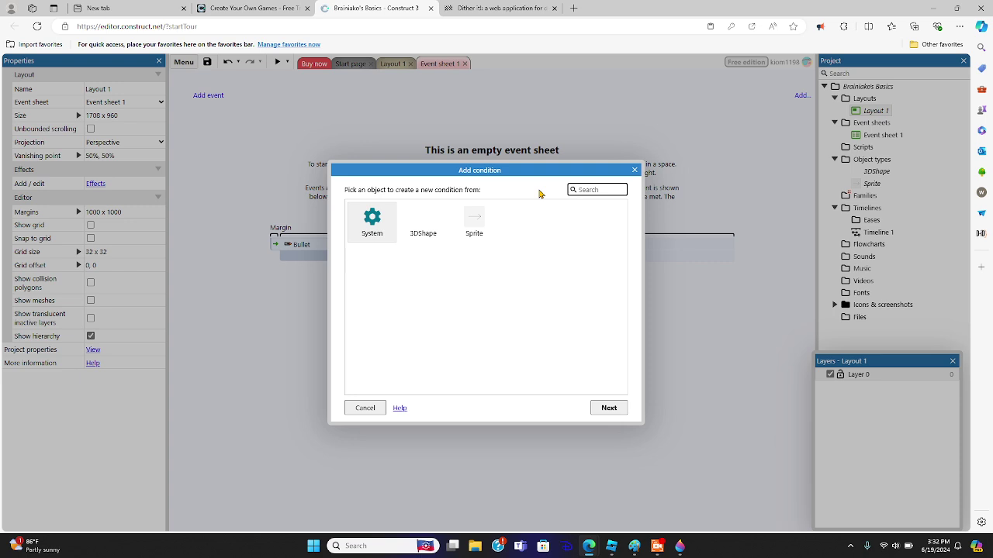
click(491, 225)
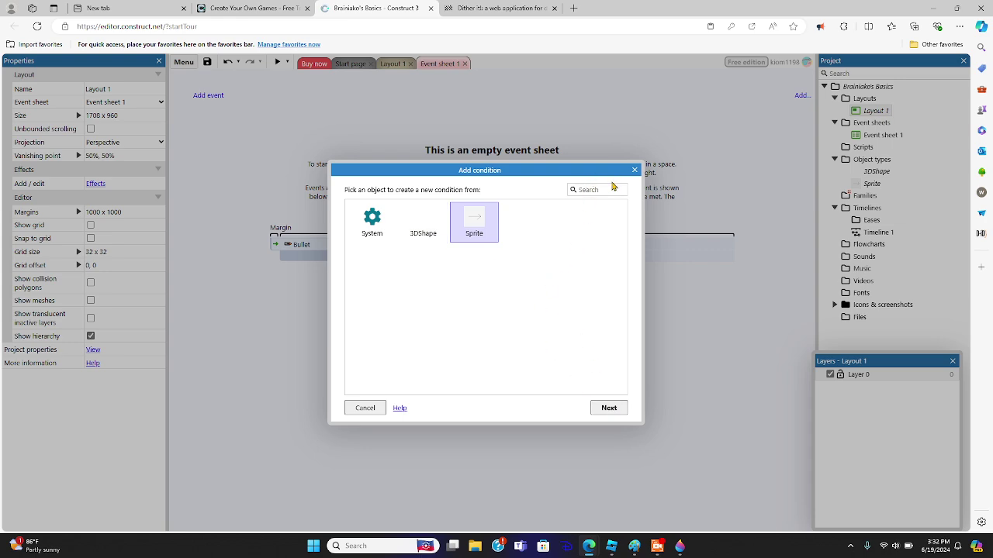
click(634, 170)
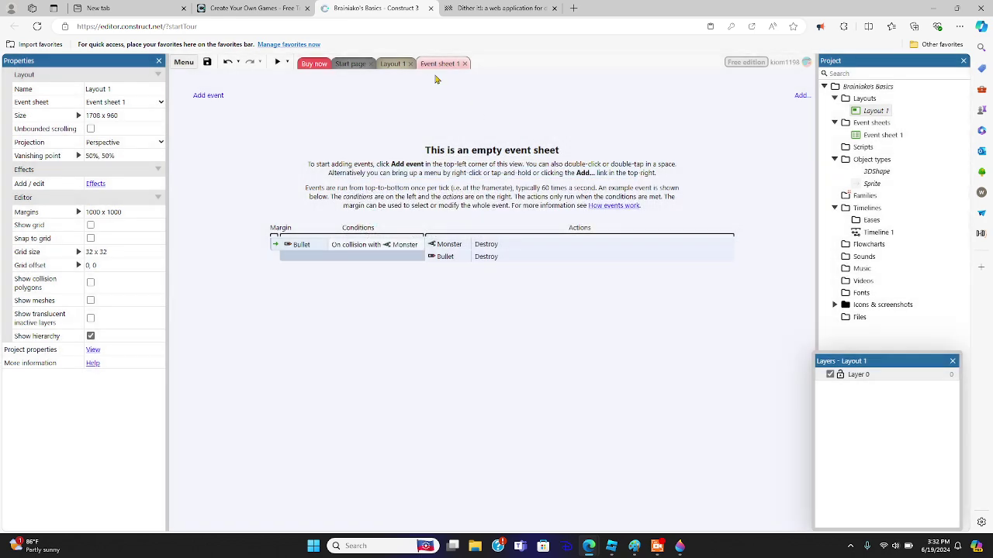
- Insert a 3D camera object into Layout 1 with the default name 3DCamera and open Event sheet 1
click(397, 66)
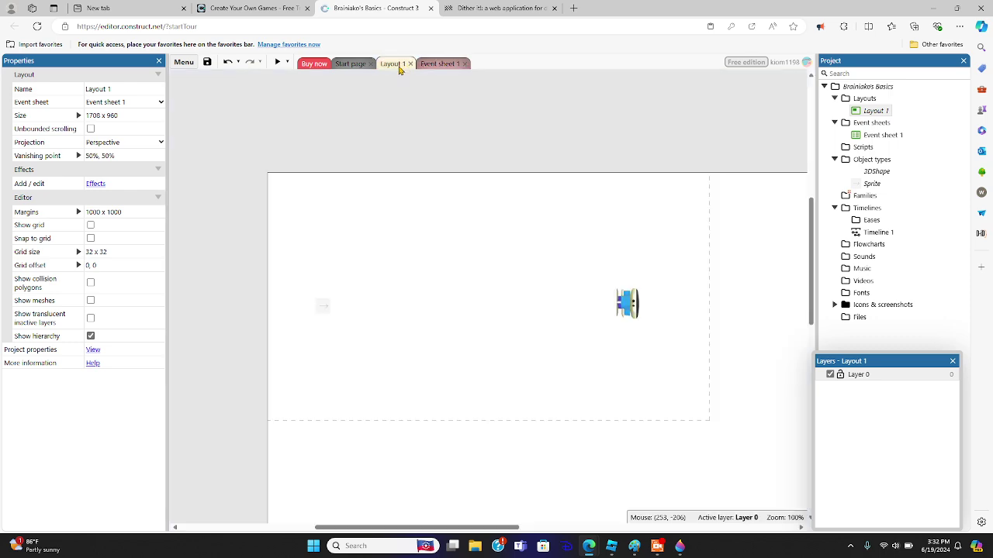
right_click(481, 303)
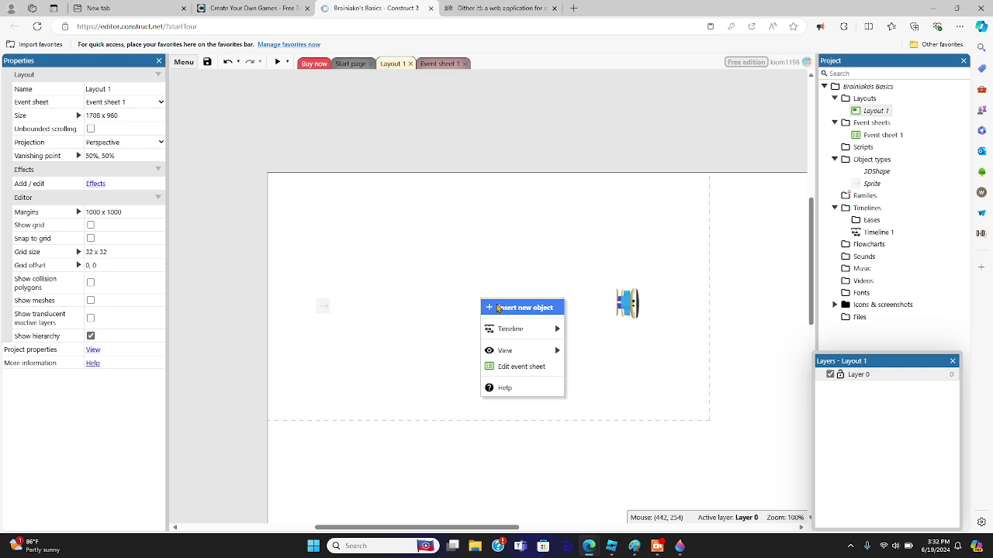
click(508, 307)
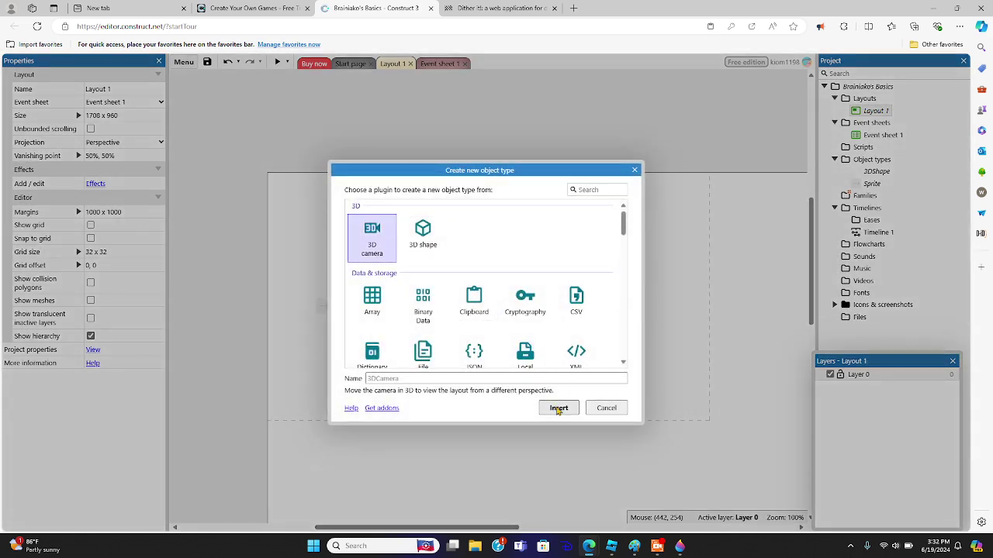
click(558, 408)
click(435, 65)
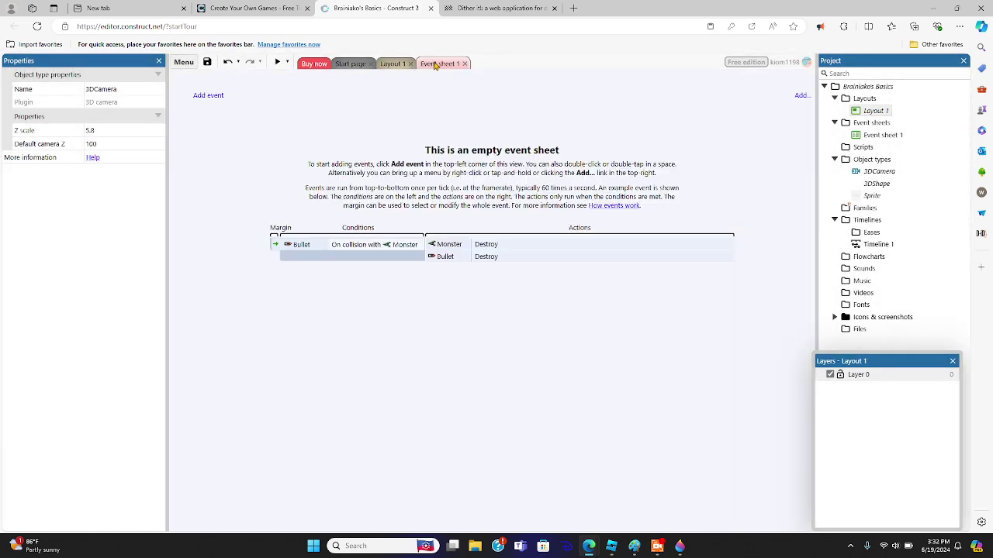
- Add an event with the System condition Every tick to Event sheet 1
click(214, 97)
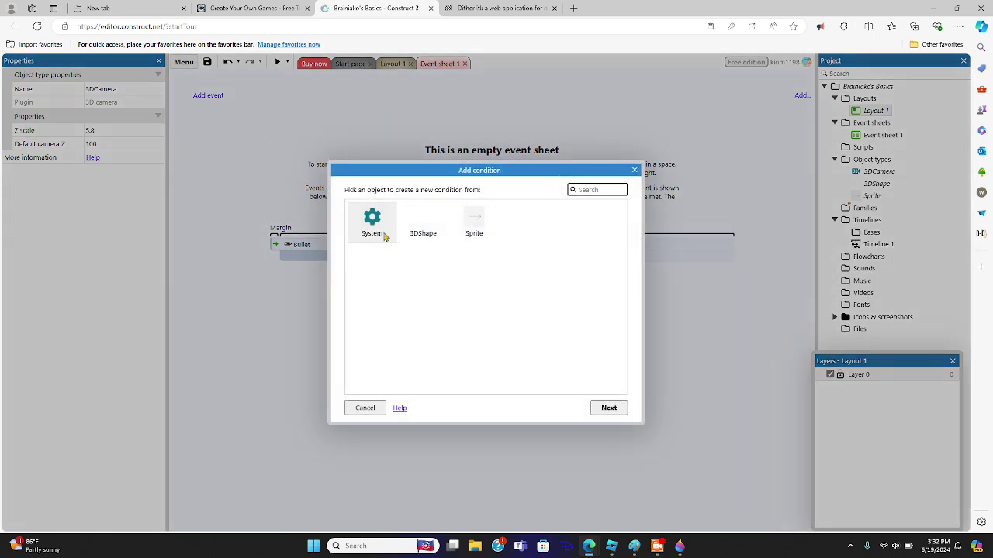
click(473, 223)
click(376, 241)
click(609, 407)
click(430, 287)
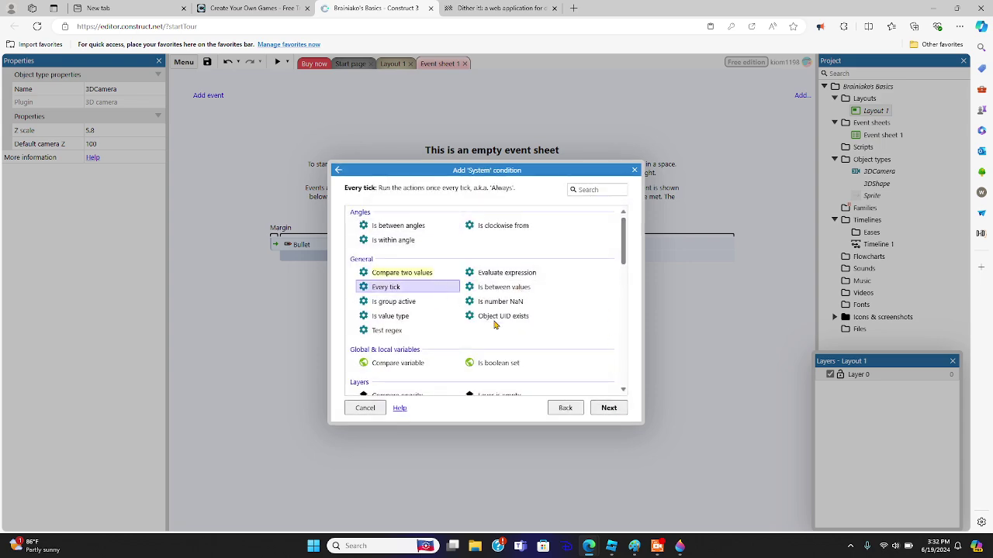
click(613, 408)
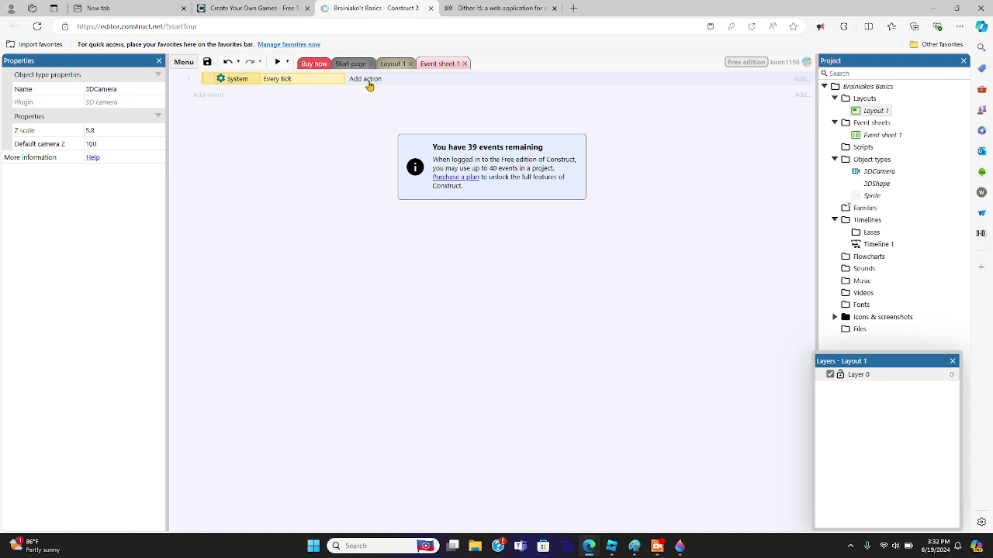
- Delete the Every tick condition and the emptied event from the event sheet
right_click(328, 81)
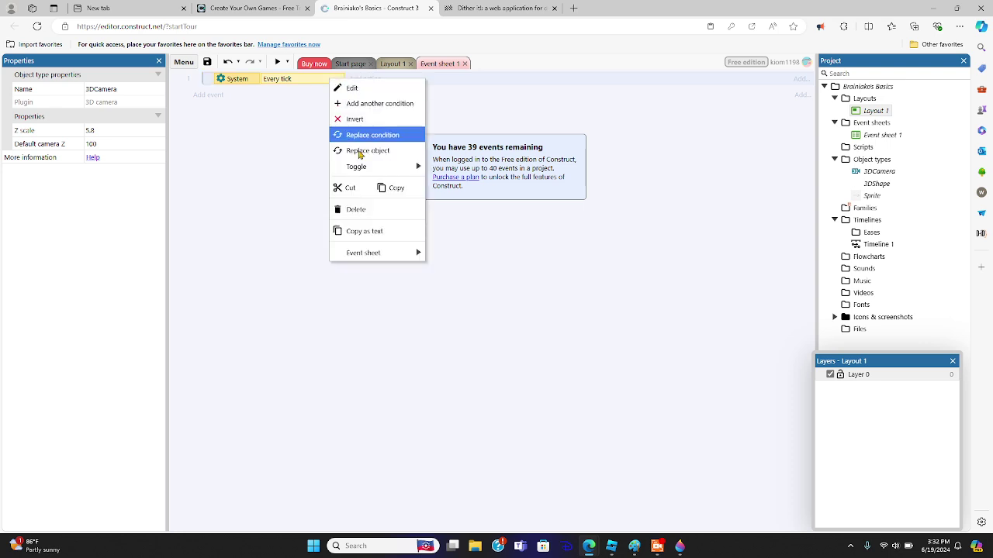
click(356, 209)
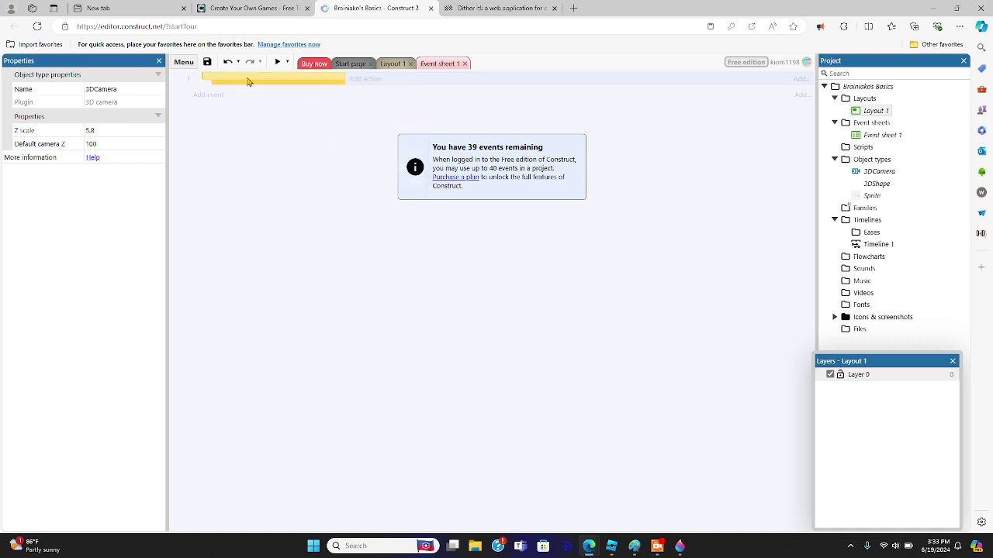
right_click(250, 80)
click(298, 186)
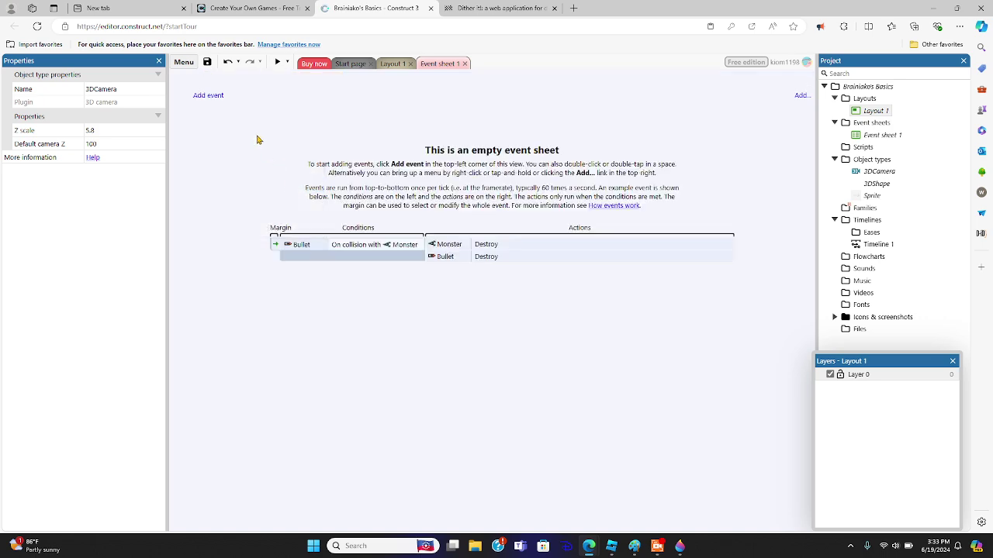
- Create a new event in Event sheet 1 using the System object's Every tick condition
click(221, 99)
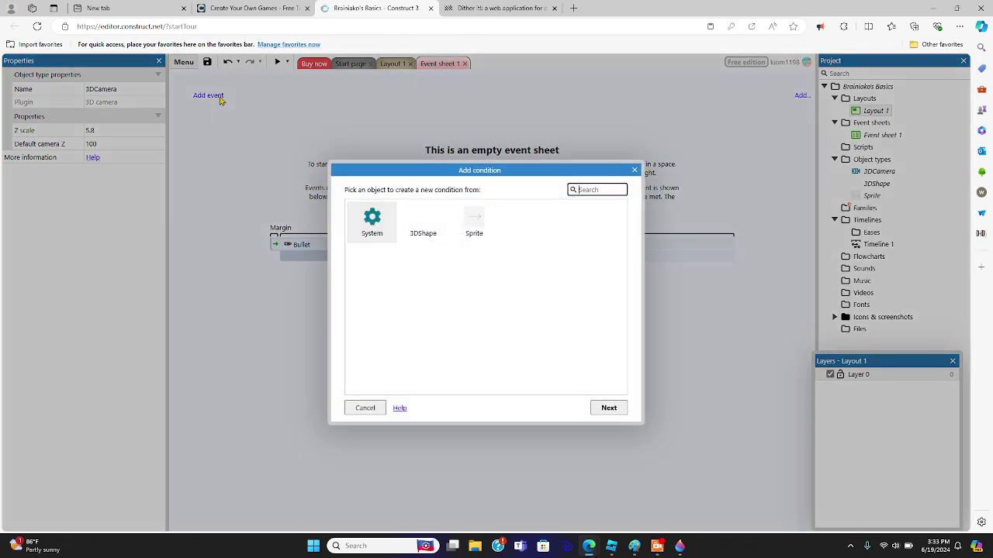
click(362, 218)
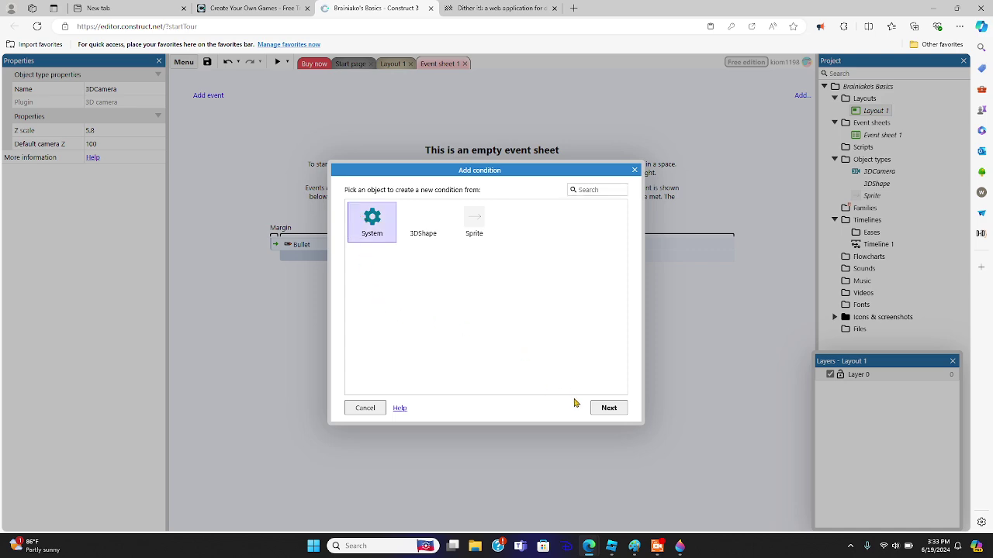
click(603, 411)
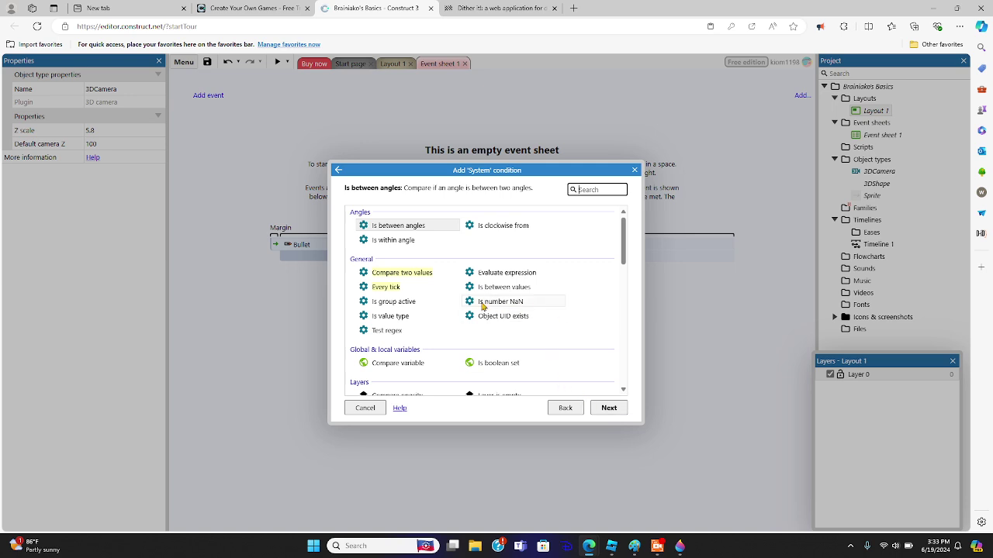
click(429, 289)
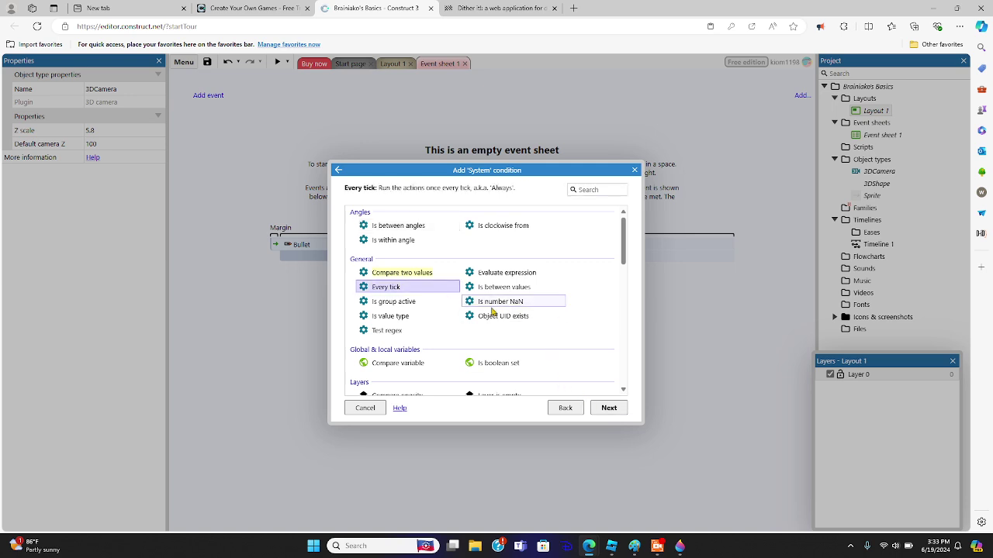
click(605, 408)
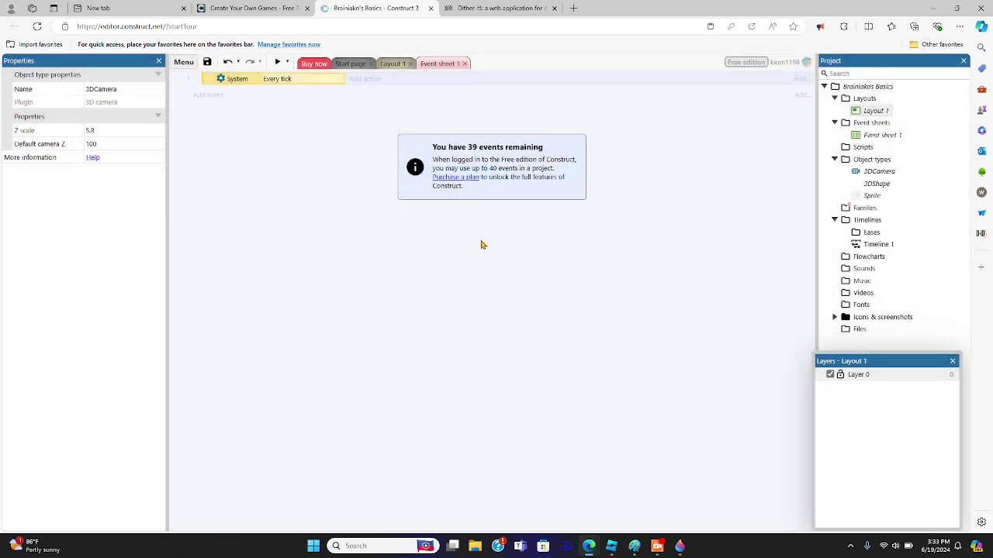
- Add a 3DCamera action, Look parallel to layout, to the Every tick event
click(356, 80)
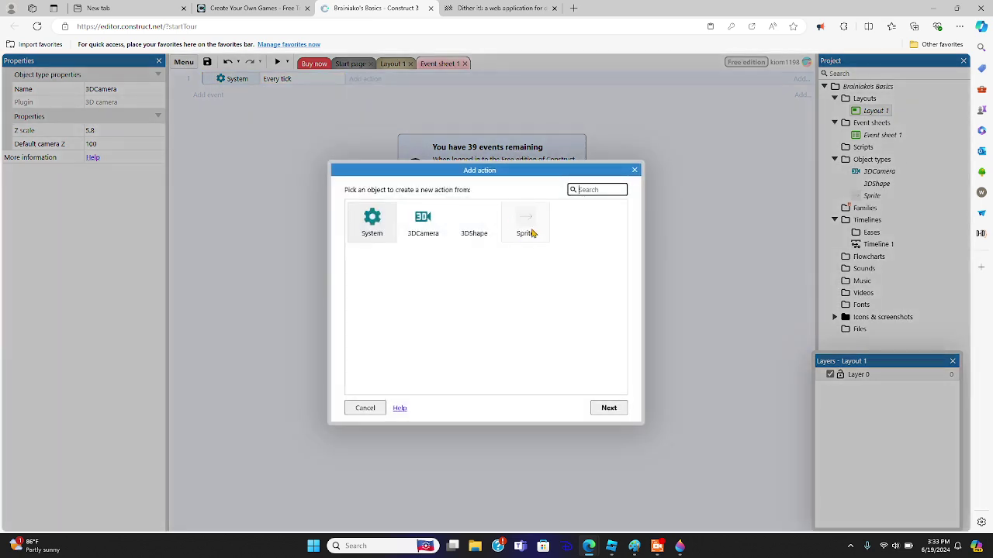
click(424, 222)
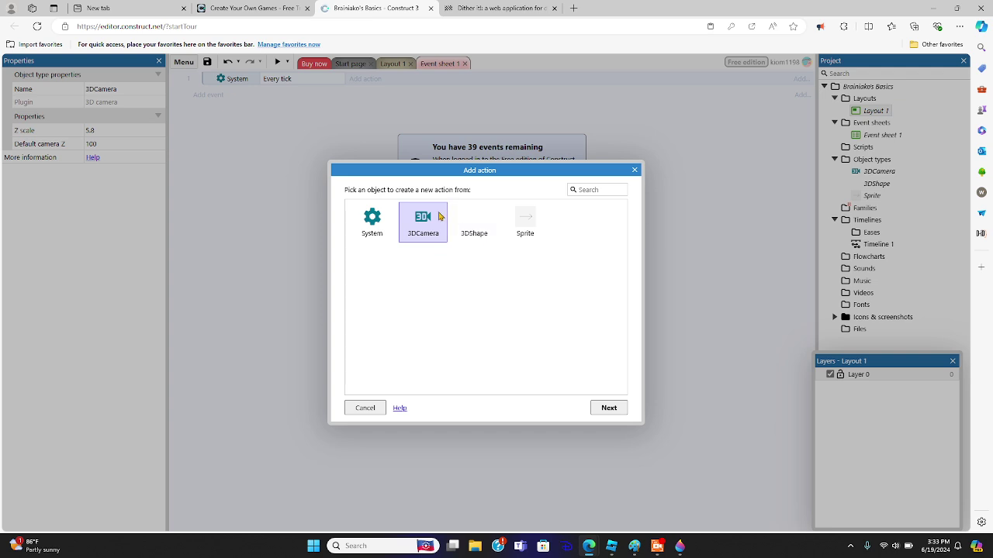
click(612, 407)
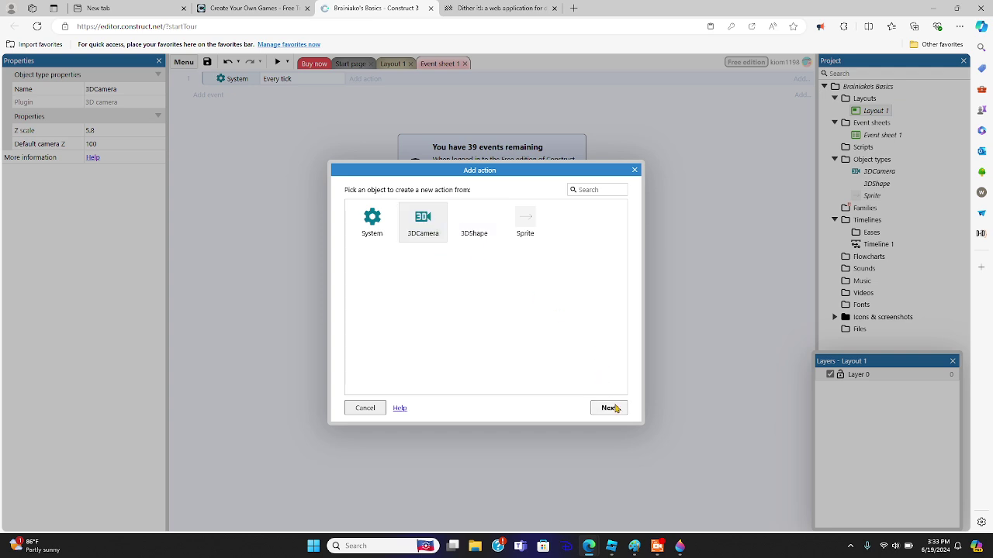
click(537, 229)
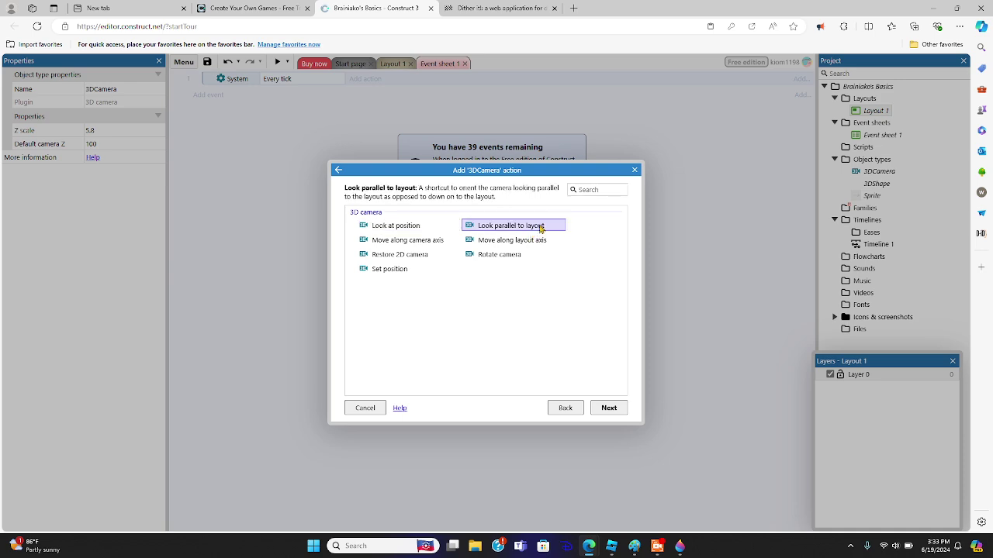
click(616, 408)
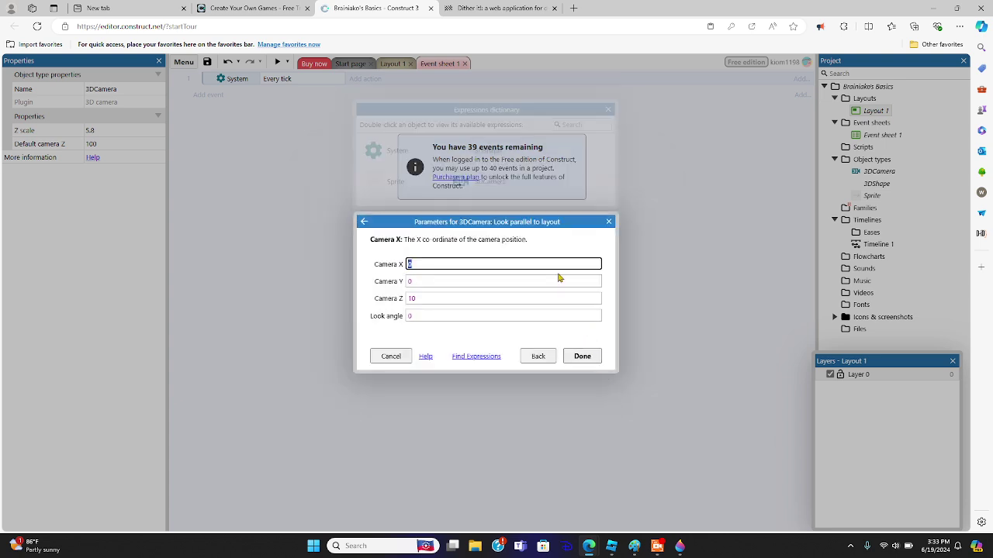
- Set the action's Camera X to Sprite.X and Camera Y to Sprite.Y
text(Sp)
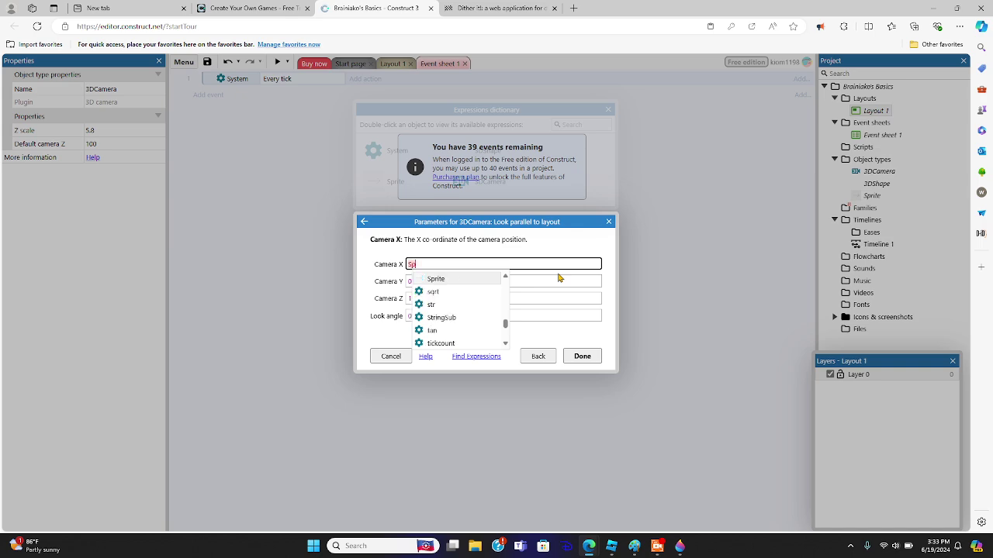
text(rite.)
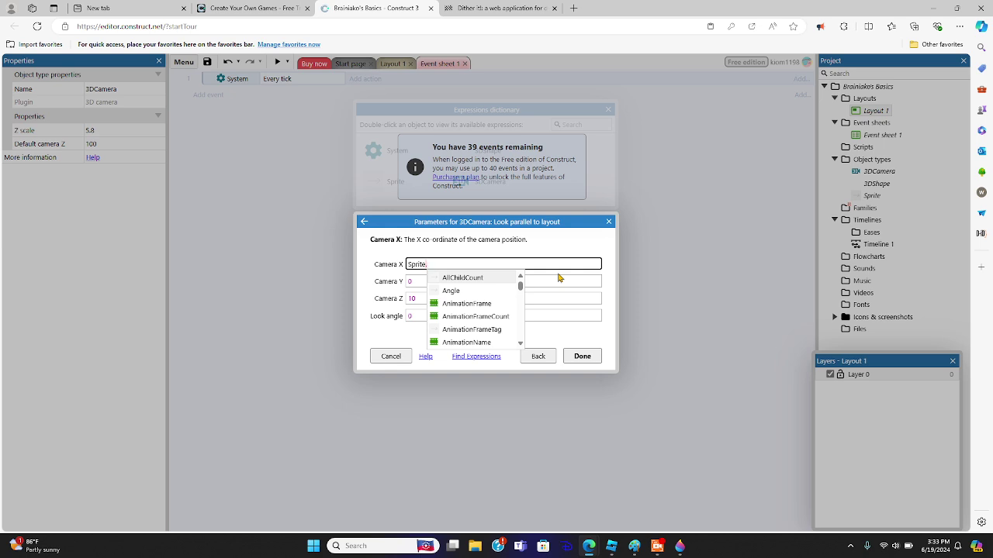
text(X)
click(558, 278)
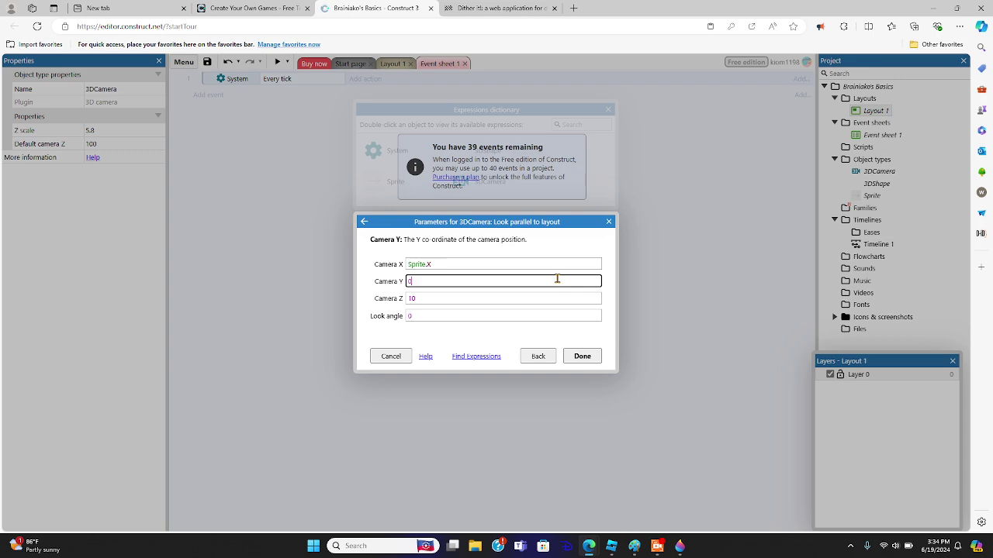
text(Sp)
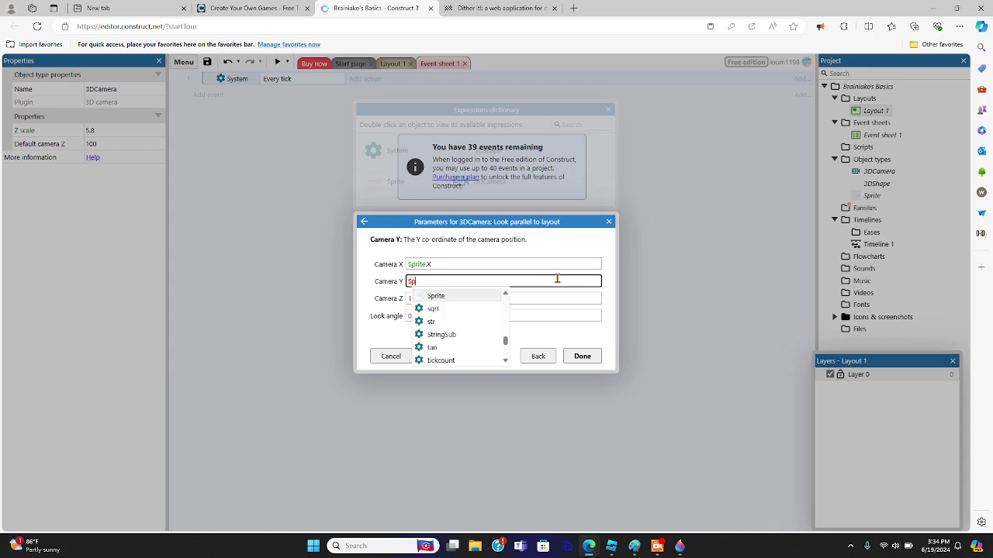
text(rite.)
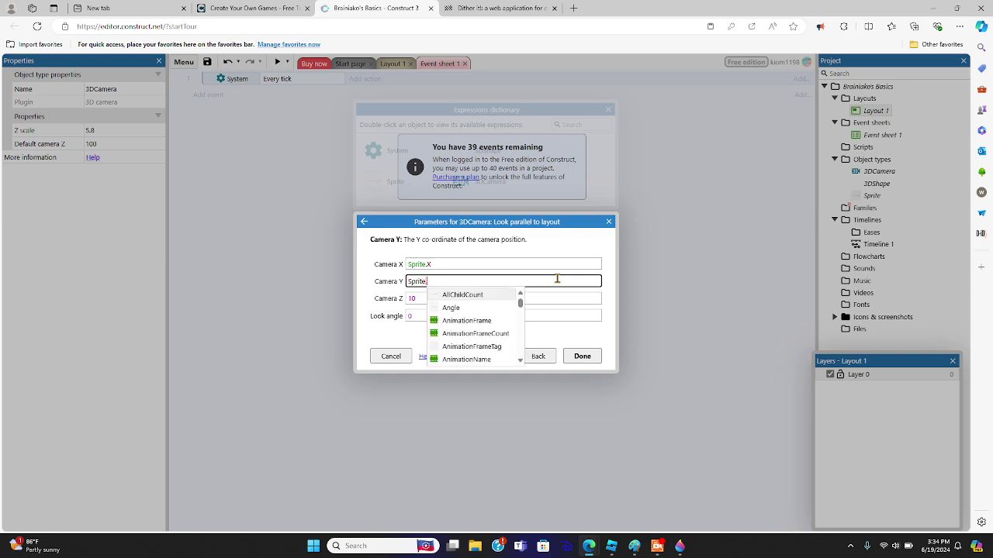
text(Y)
- Set the look angle to Sprite.Angle, keep Camera Z at 10, and complete the camera action
click(560, 317)
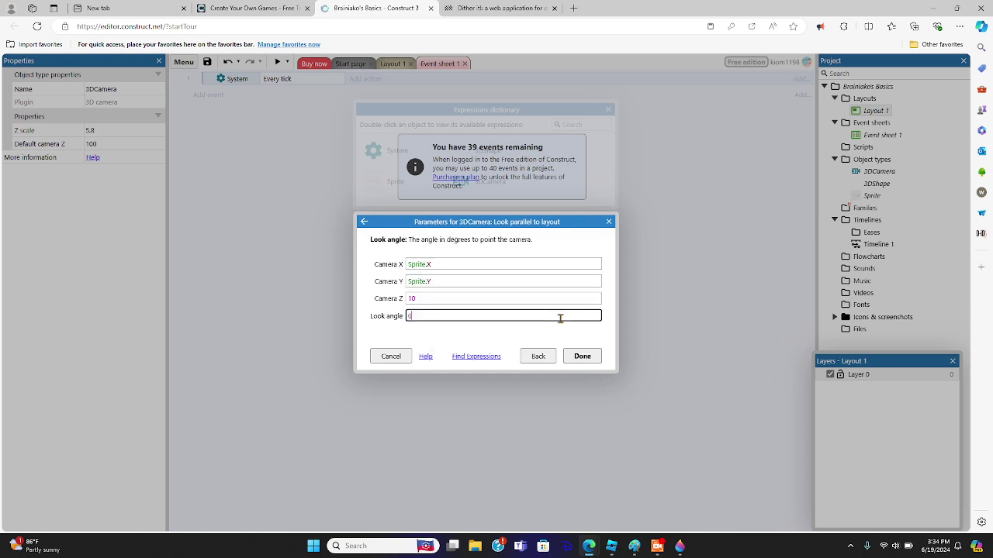
text(S)
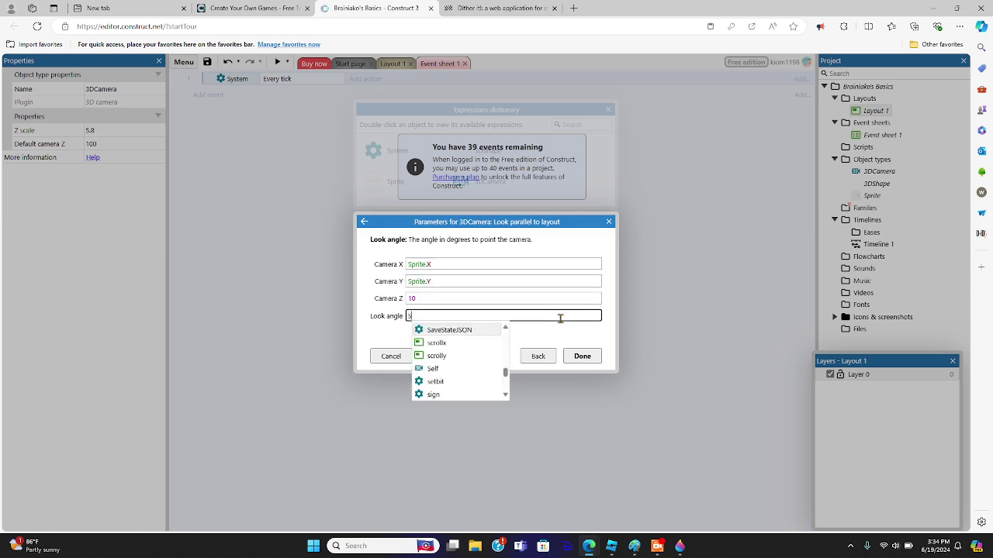
text(prite)
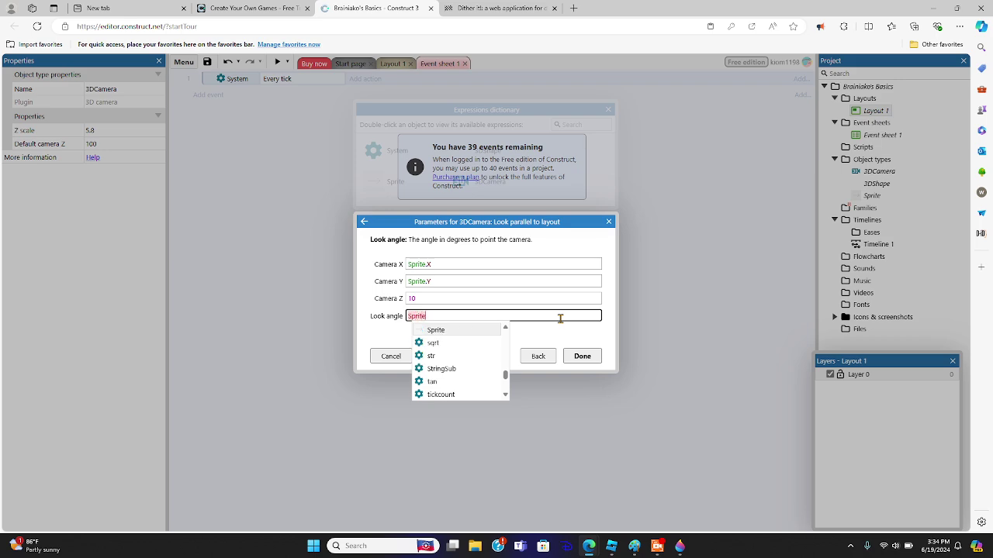
text(.Angle)
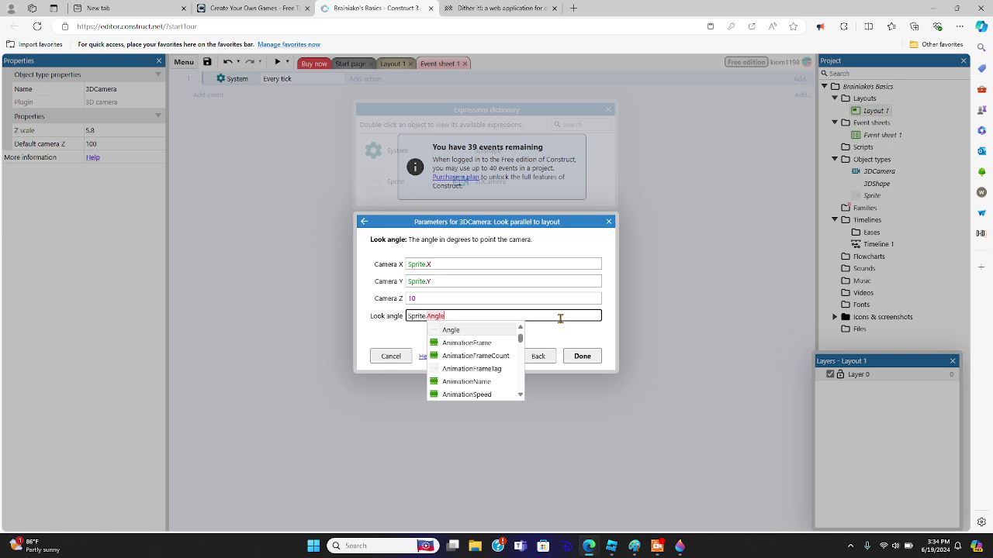
click(501, 329)
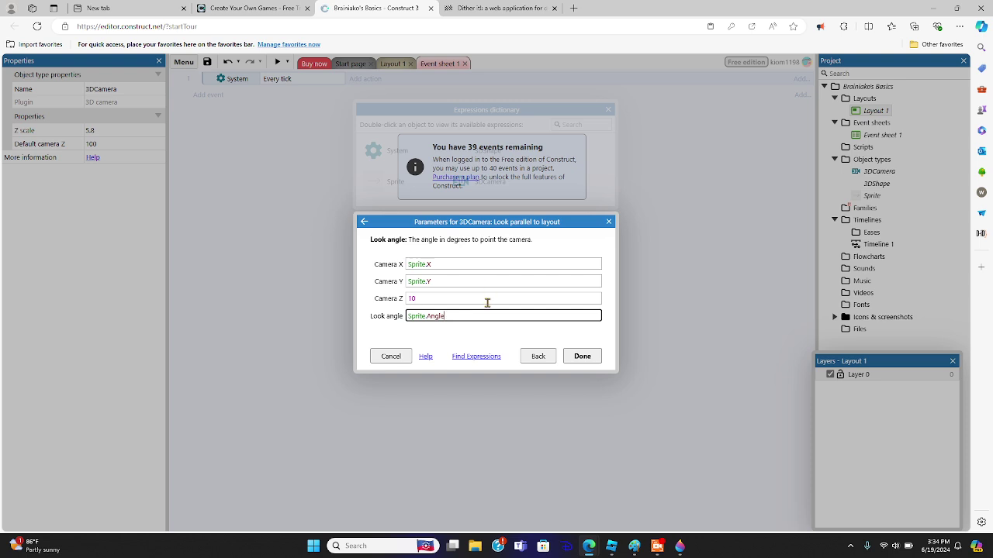
click(487, 302)
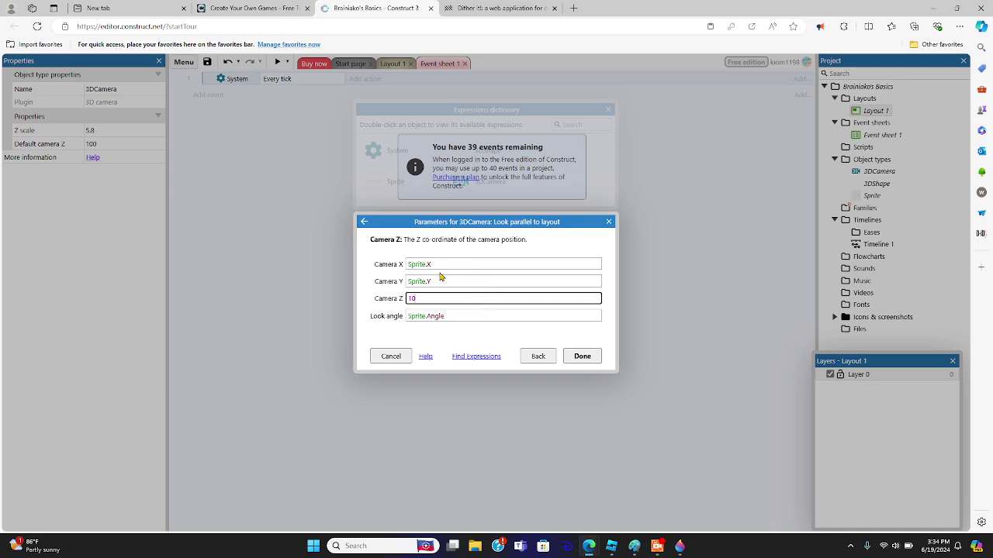
click(394, 302)
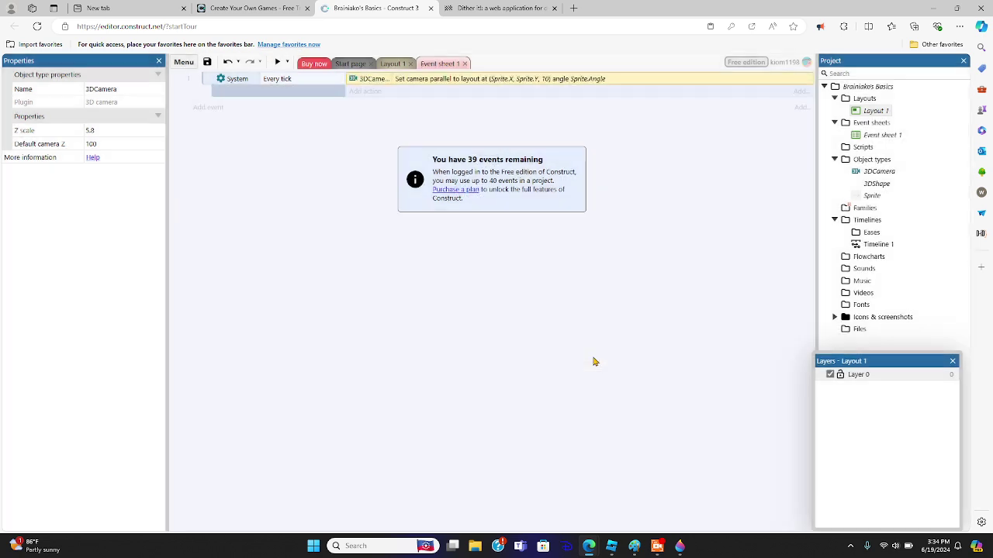
click(582, 357)
- Preview Layout 1 to check the 3D character through the camera, and put the preview window away
click(392, 64)
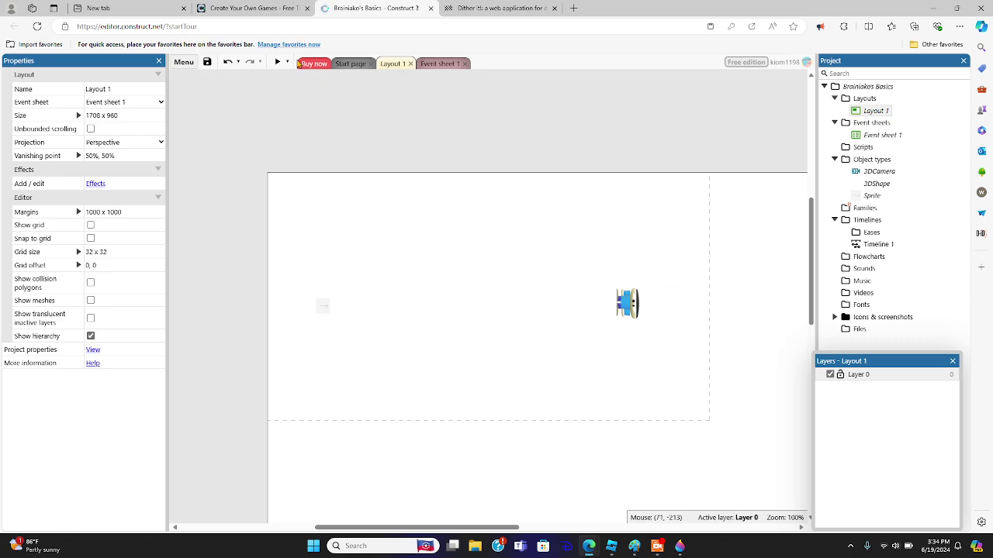
click(277, 62)
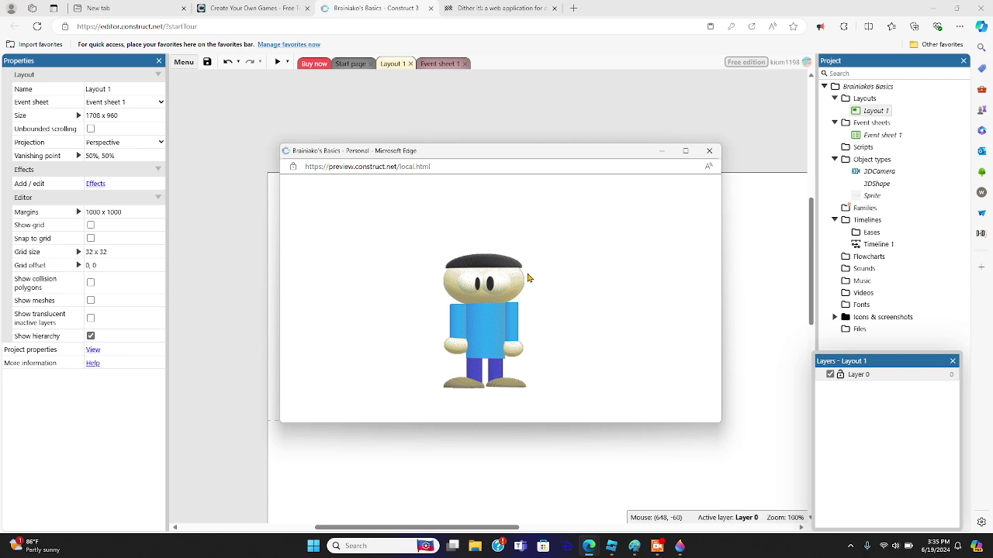
click(661, 152)
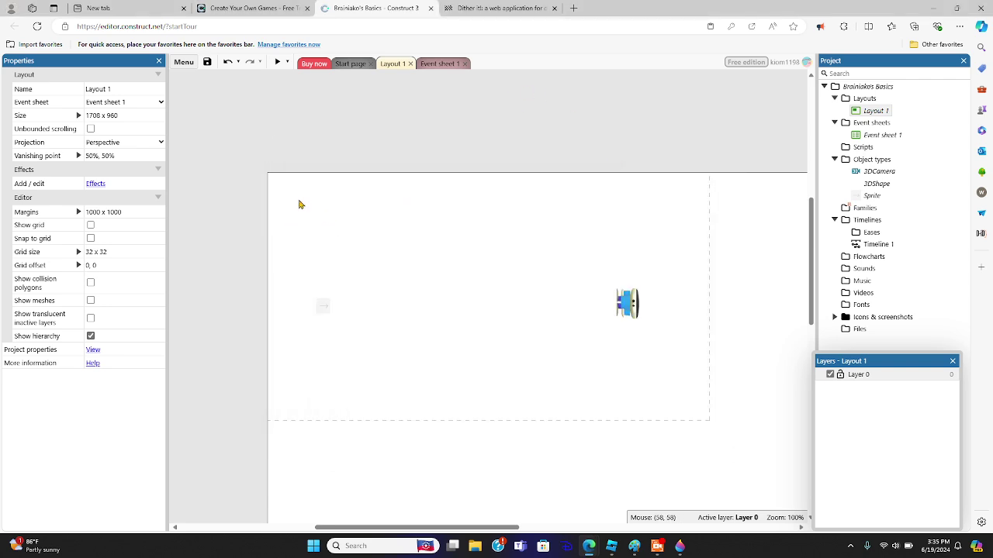
- Find the Tiled Background plugin by searching "tiled" and insert it near the upper-left corner of Layout 1 with the default name
right_click(291, 197)
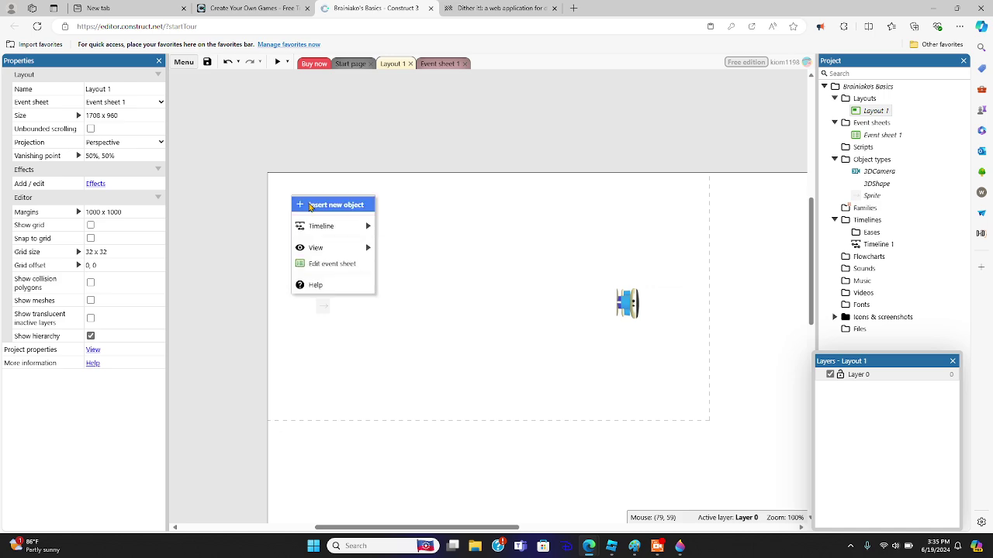
click(310, 205)
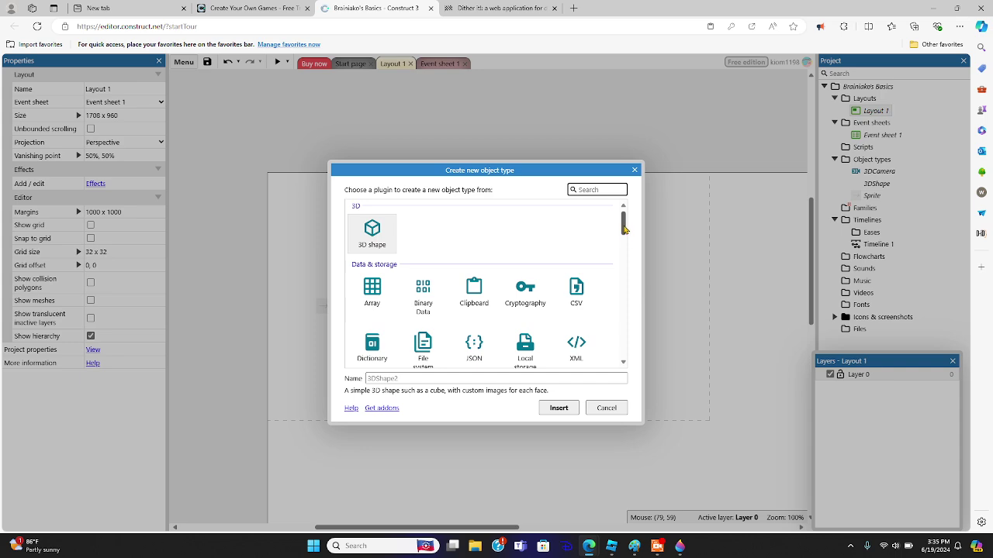
drag(624, 226, 632, 238)
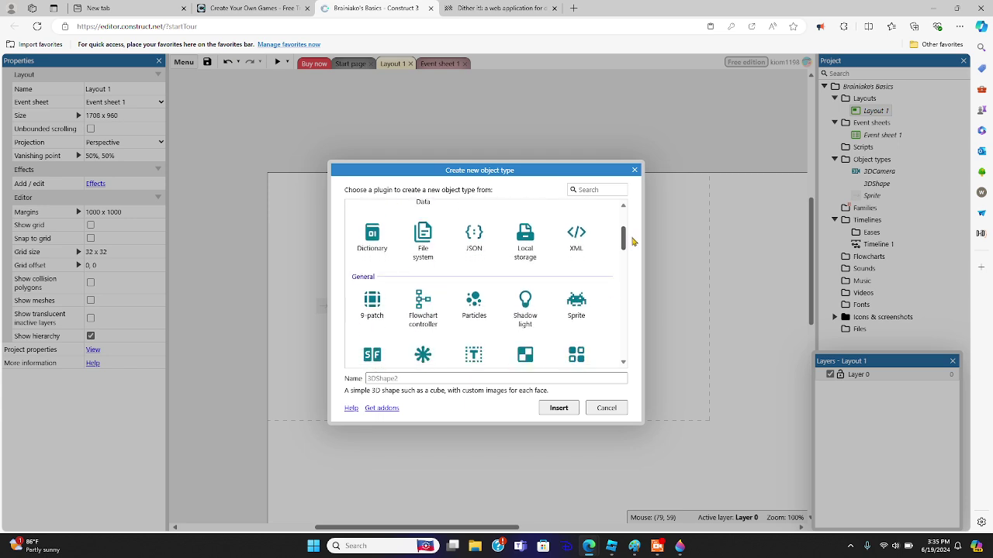
scroll(628, 234, up, 3)
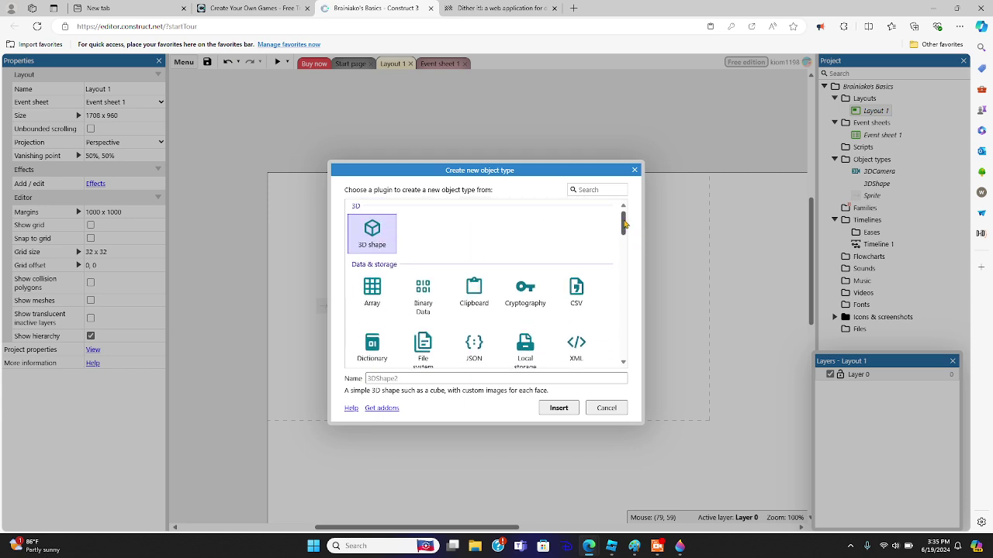
scroll(627, 222, down, 1)
scroll(627, 222, up, 1)
scroll(627, 224, down, 2)
scroll(627, 222, up, 2)
click(611, 191)
text(t)
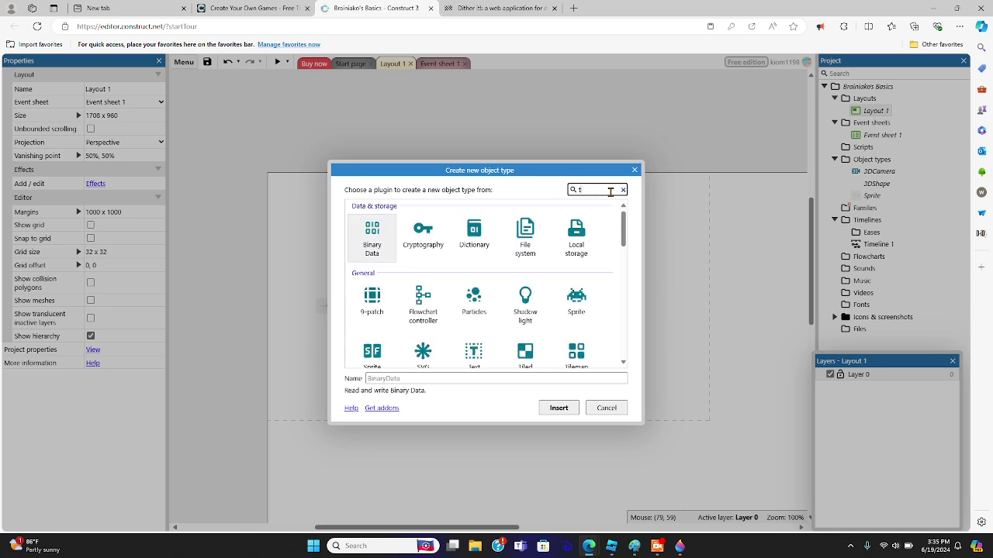
text(iled)
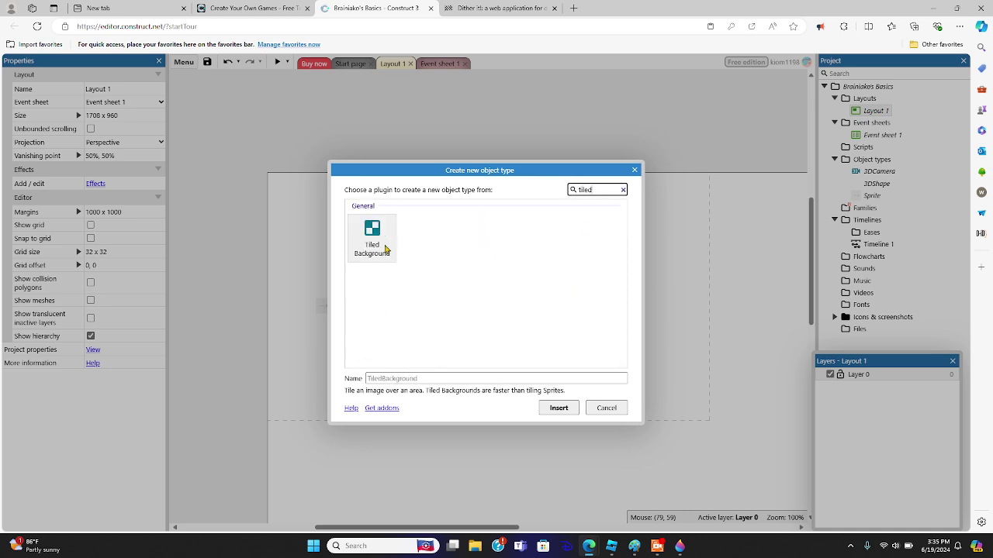
click(383, 249)
click(559, 408)
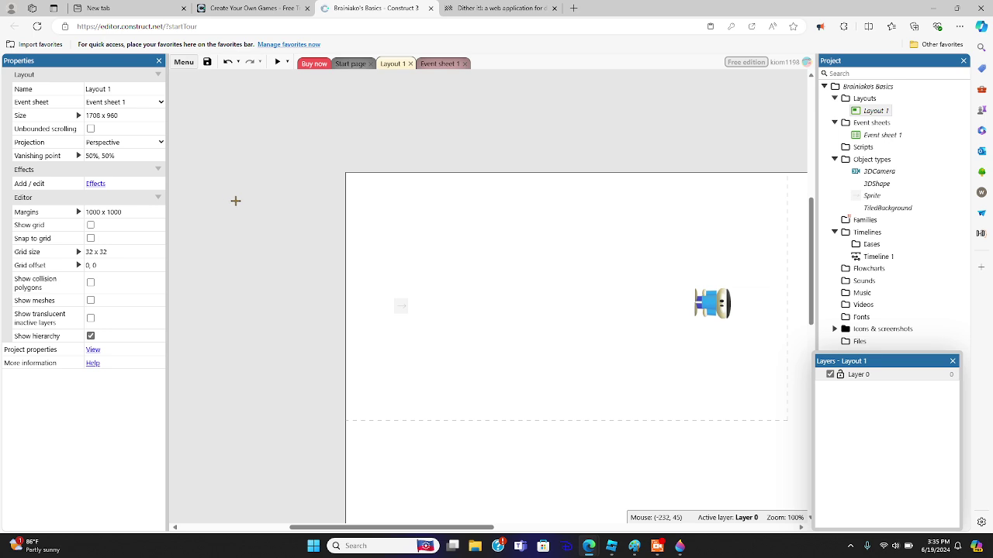
click(375, 201)
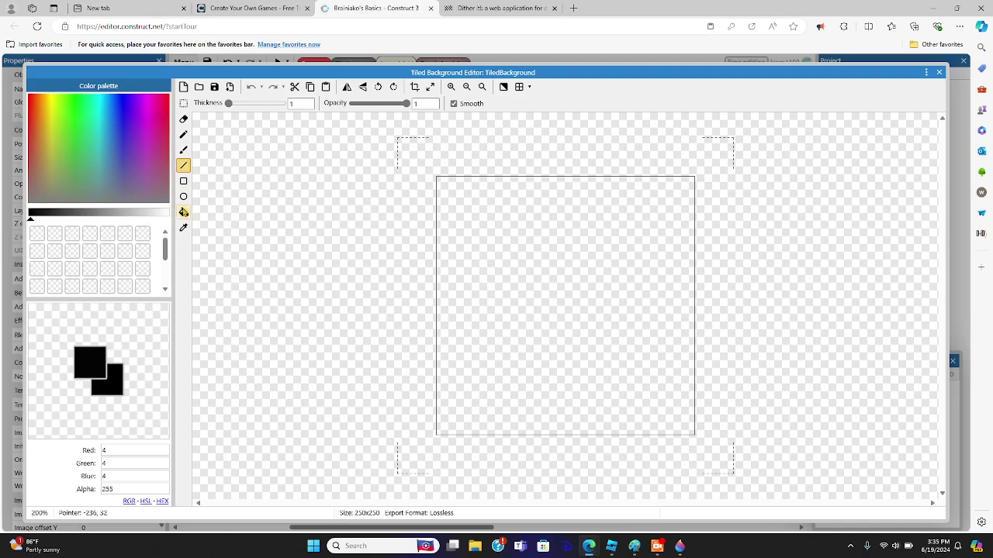
- Fill the tiled background's image with pale yellow (RGB 245, 230, 154) and close the image editor
click(184, 212)
click(48, 111)
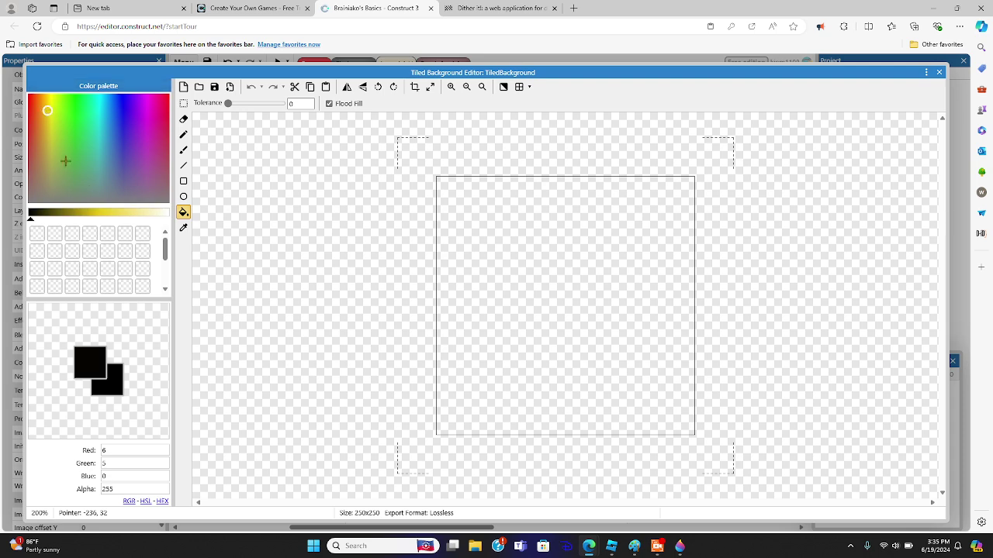
click(138, 218)
click(552, 270)
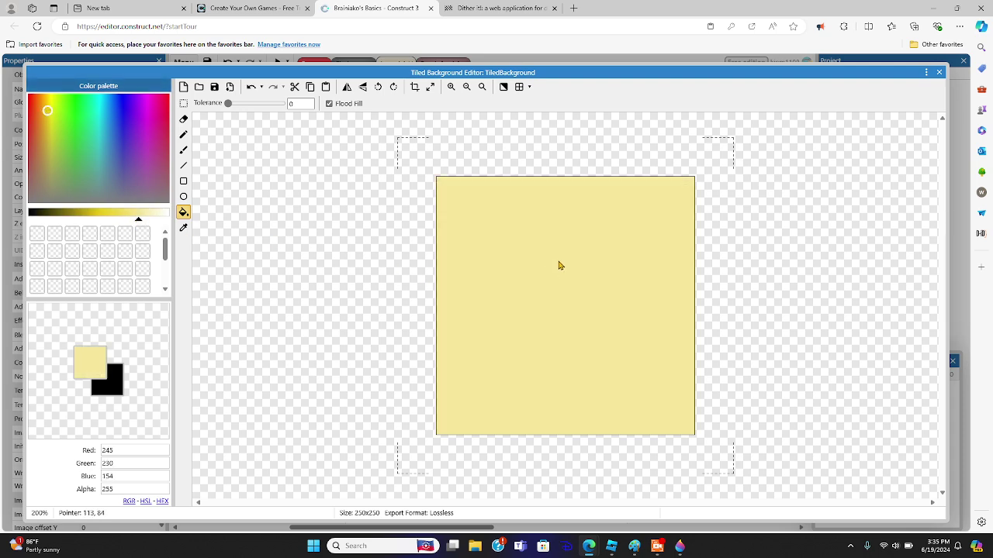
click(939, 72)
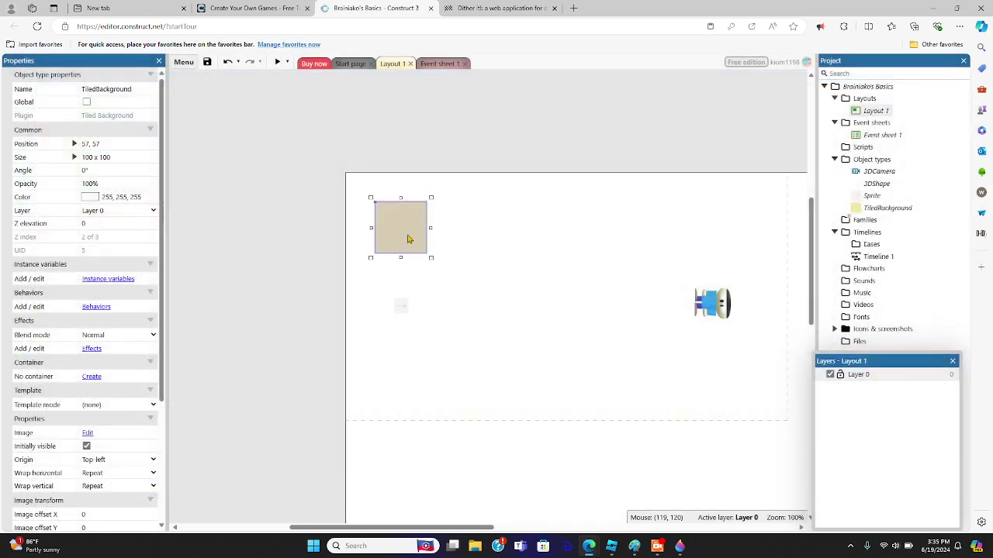
- Stretch the tiled background over the layout's viewport area, about 866 x 493, and set its Z elevation to -1
drag(409, 239, 793, 432)
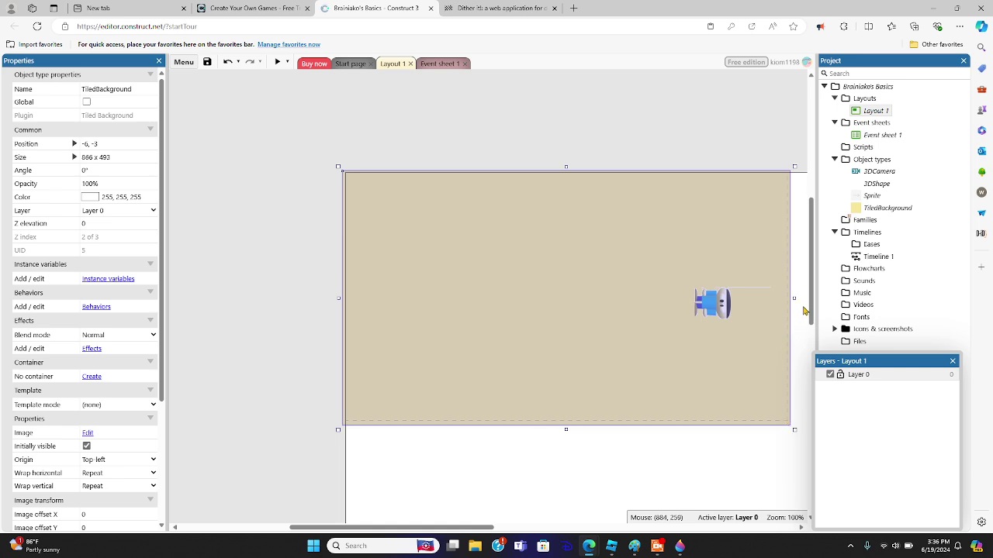
click(122, 224)
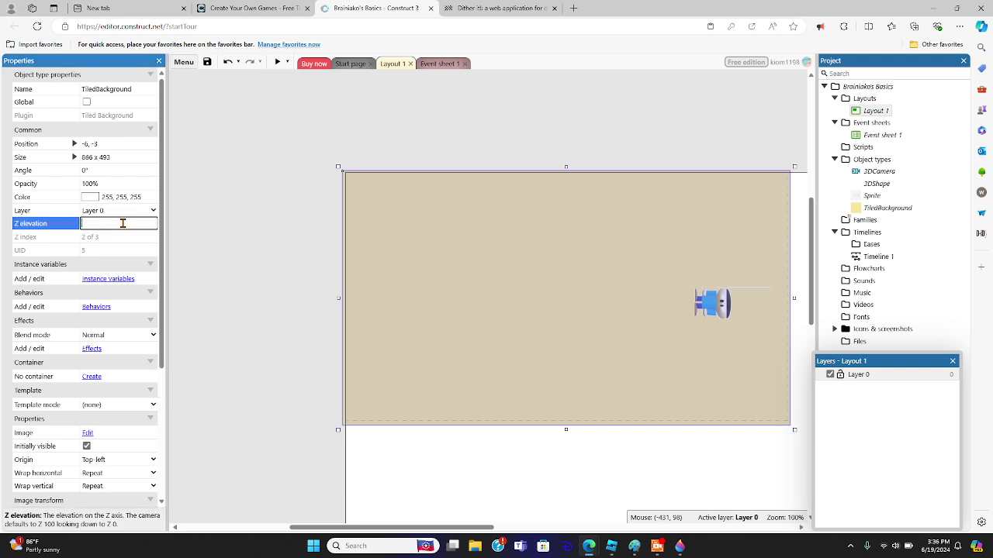
click(257, 208)
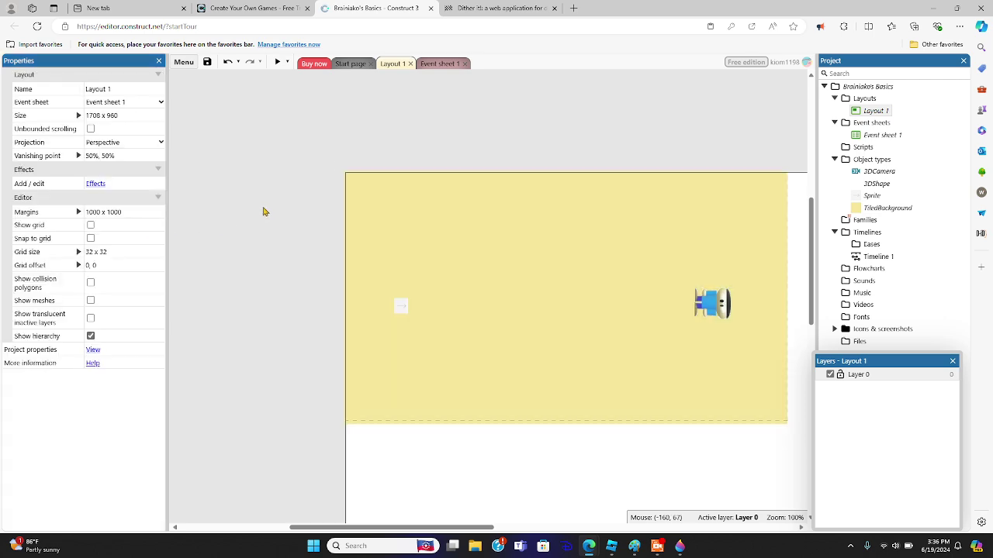
click(598, 254)
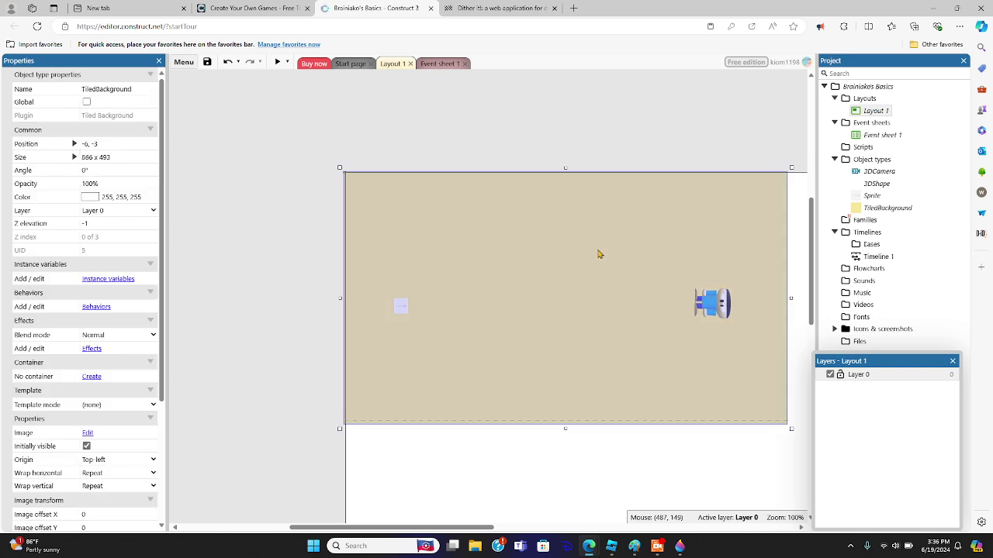
- Enlarge the tiled background past the viewport area so it covers the whole 1708 x 960 layout
drag(792, 427, 819, 311)
click(789, 407)
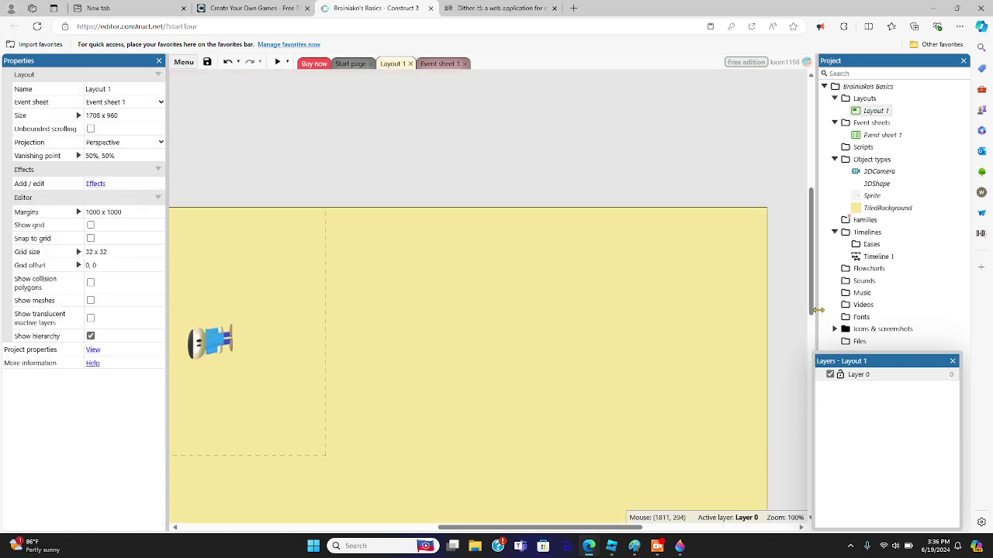
- Preview Layout 1 to check the enlarged yellow floor through the camera, and put the preview window away
drag(635, 530, 512, 536)
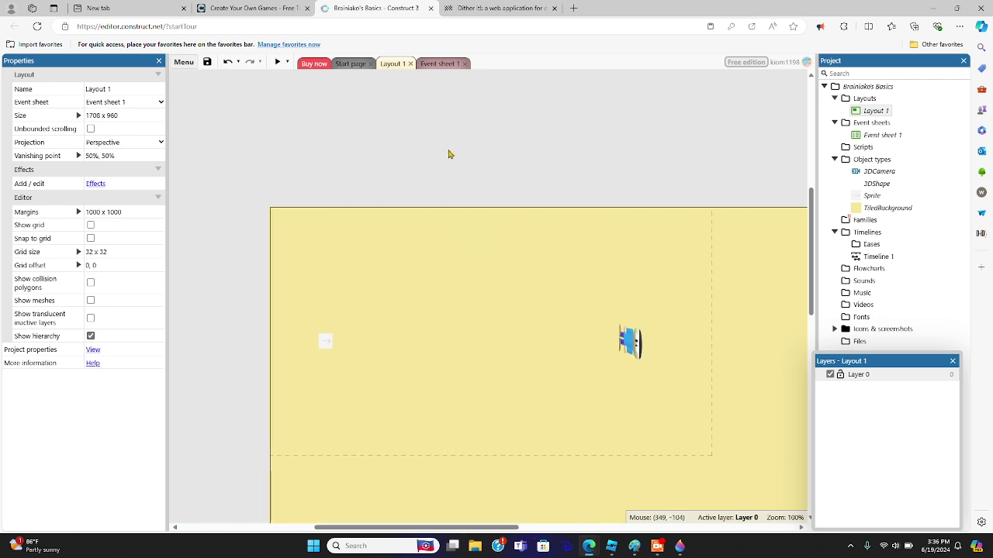
click(277, 61)
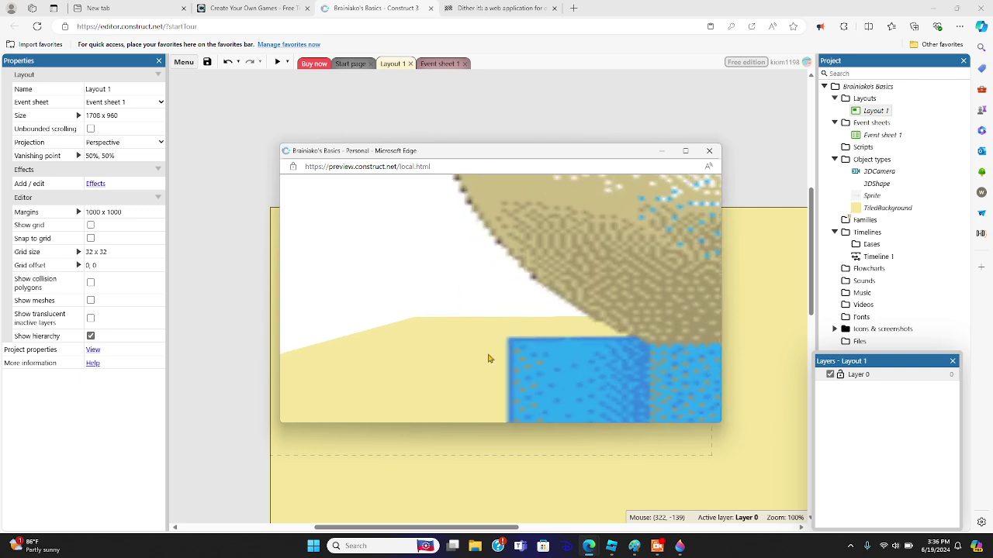
click(661, 150)
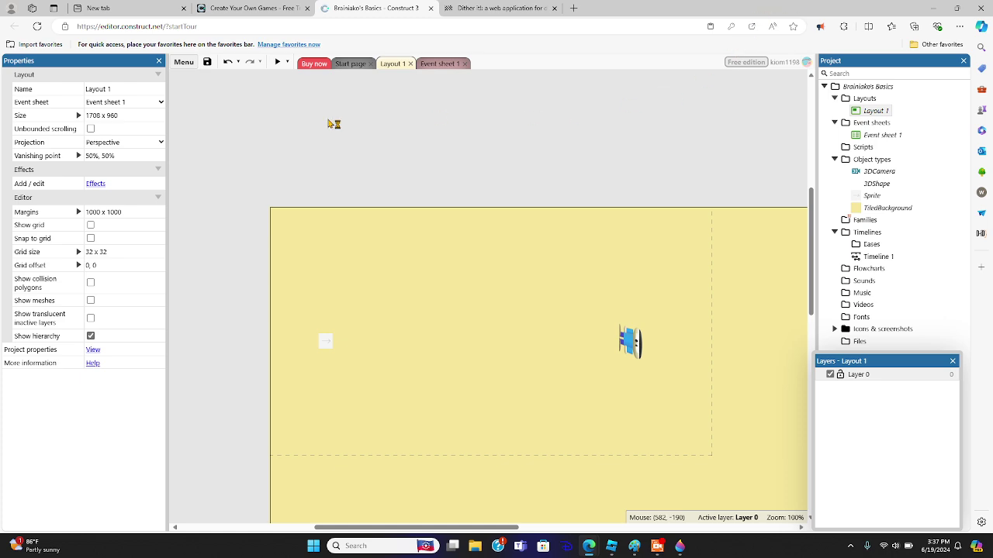
- Extend the tiled background beyond the layout's upper and left edges, to about 1877 x 1102 at position -164, -139
click(436, 249)
drag(267, 204, 249, 178)
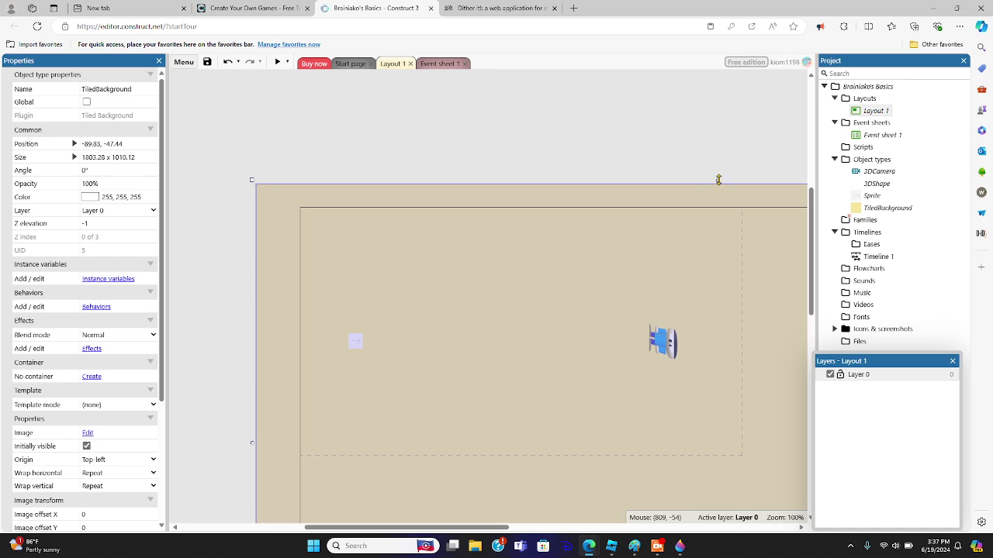
drag(716, 180, 721, 143)
drag(251, 139, 244, 133)
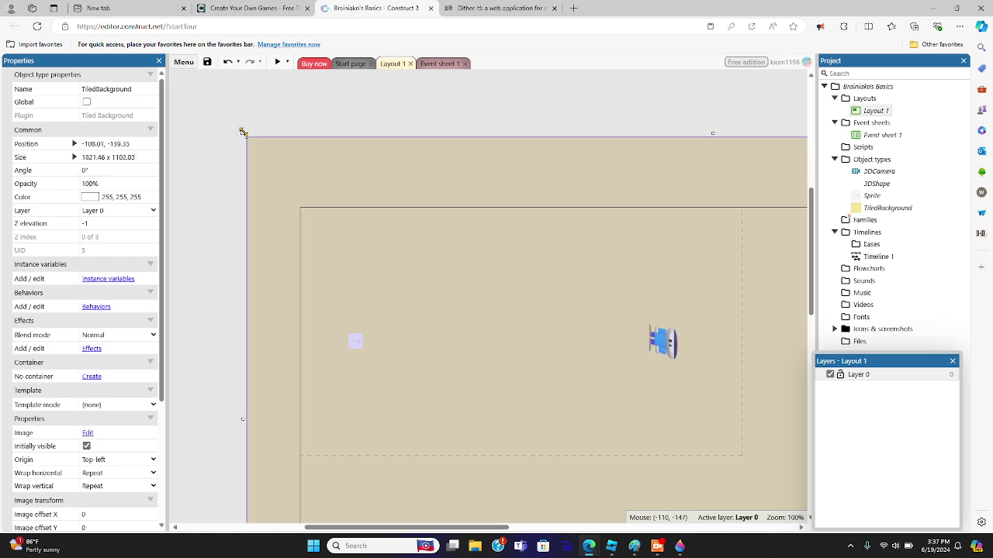
drag(241, 417, 207, 414)
click(184, 361)
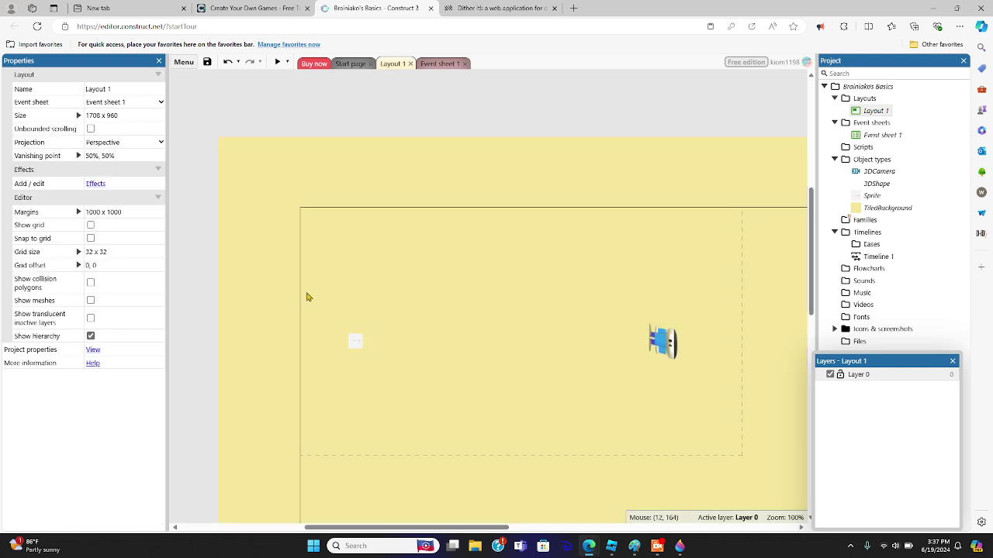
- Insert a new 3D shape with the default name on the floor near the upper-left corner of Layout 1
right_click(352, 293)
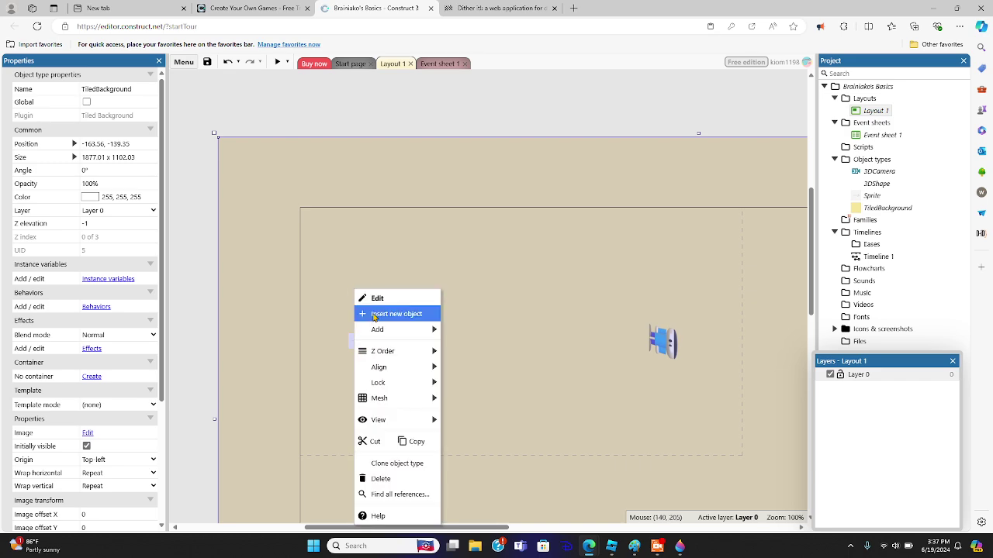
click(374, 315)
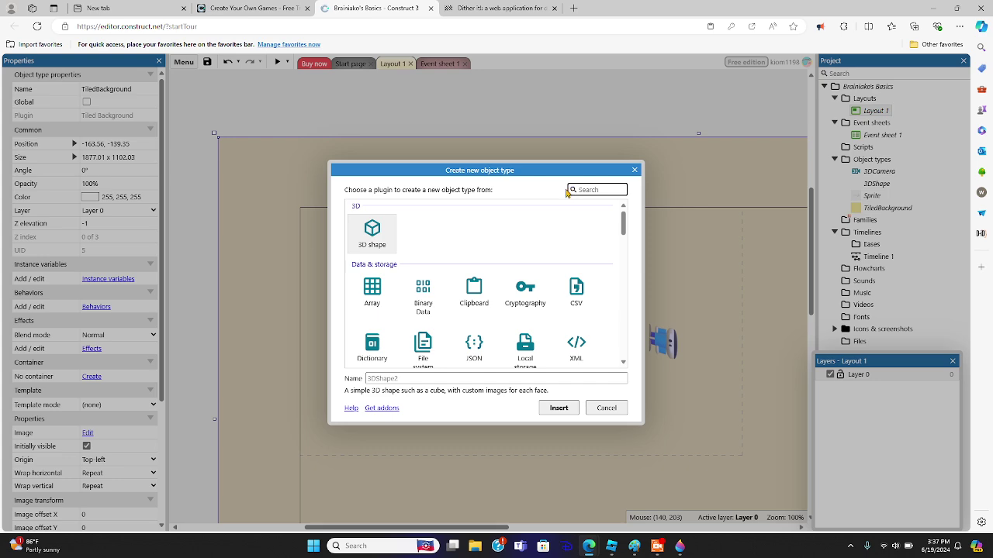
click(380, 252)
click(562, 408)
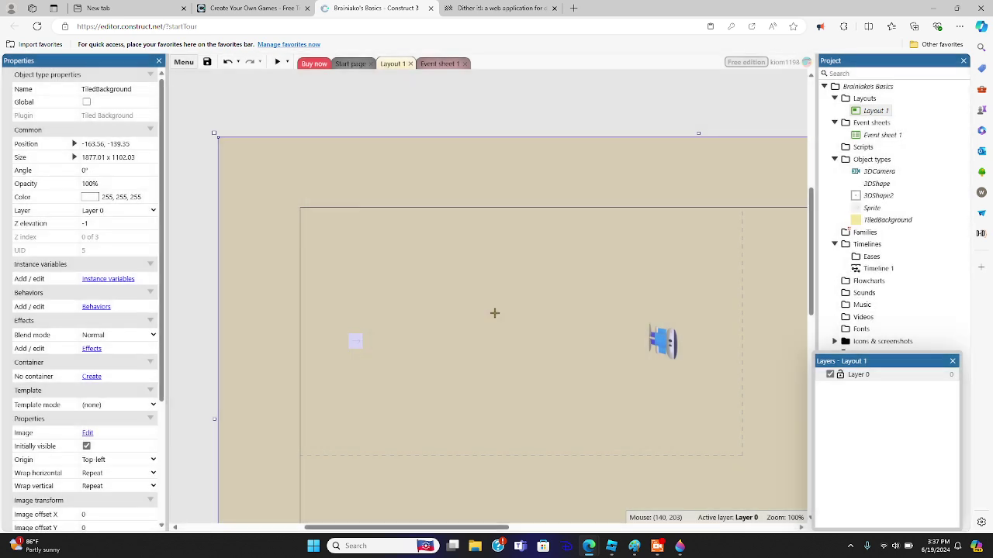
click(330, 272)
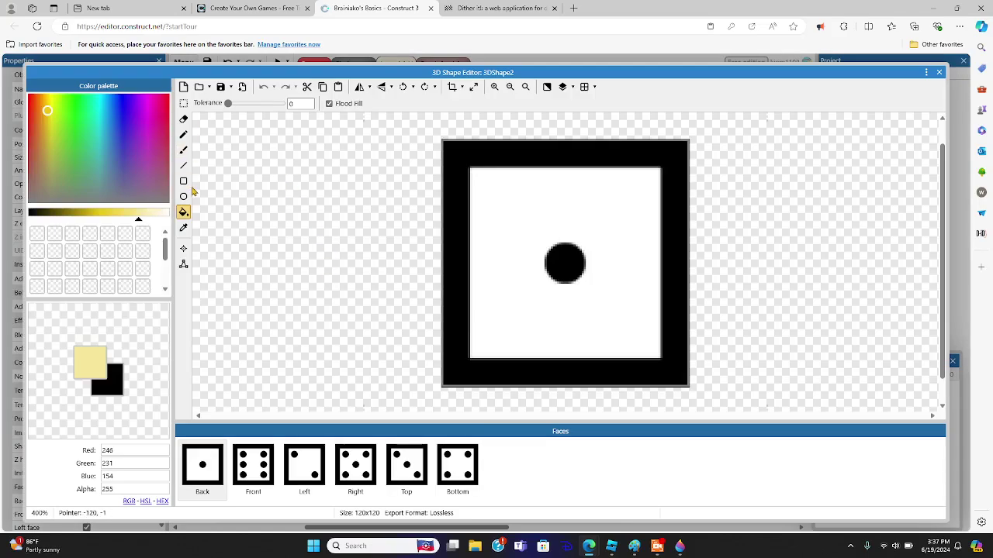
- Pick a deeper yellow (RGB 237, 207, 57) as the fill colour for the new 3D shape's faces
click(99, 213)
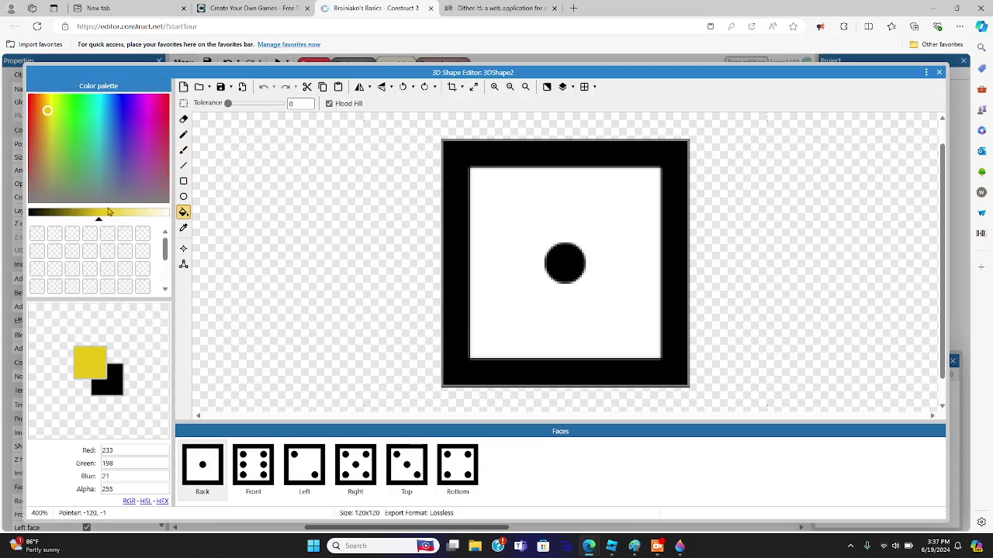
click(110, 211)
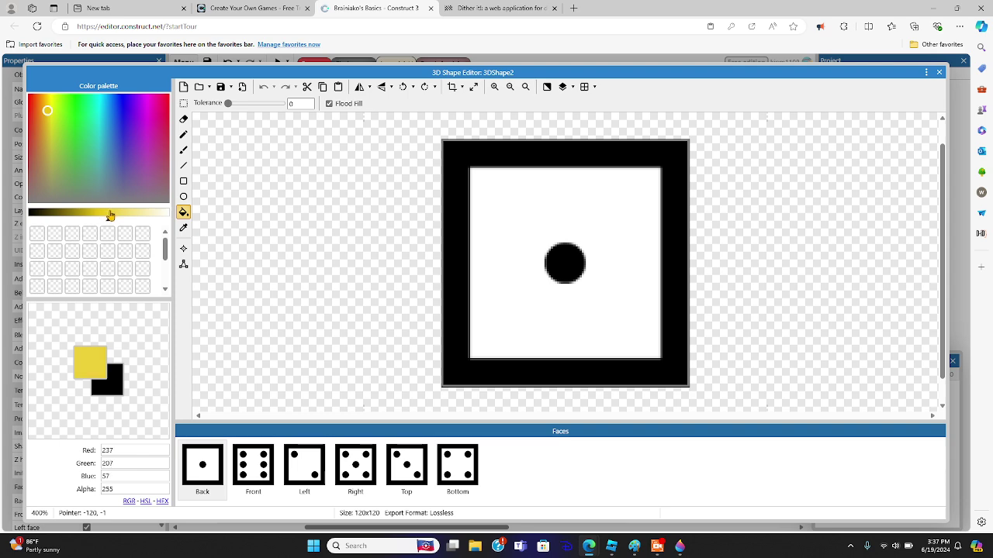
- Cover the whole Back face with a filled grey rectangle using RGB 146, 148, 148
click(72, 196)
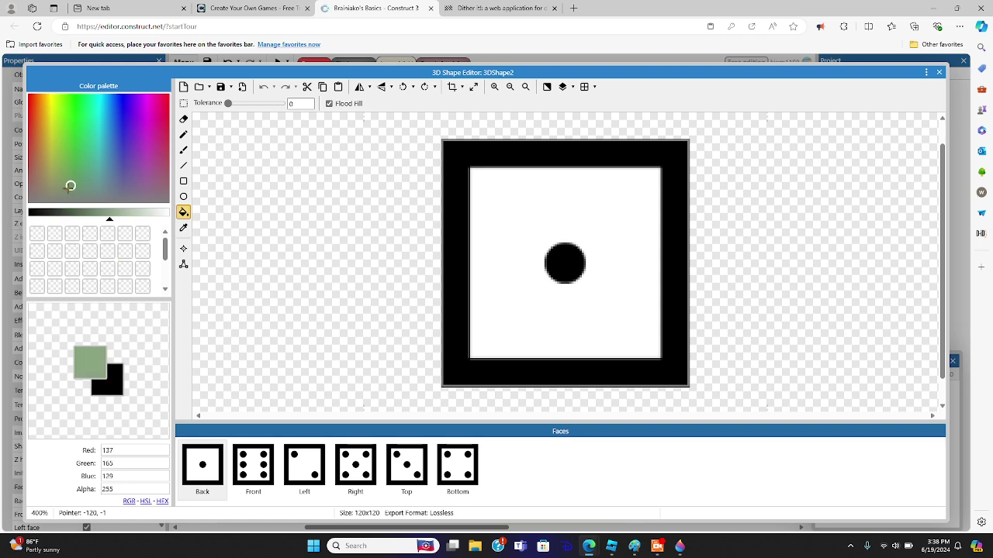
drag(72, 196, 94, 212)
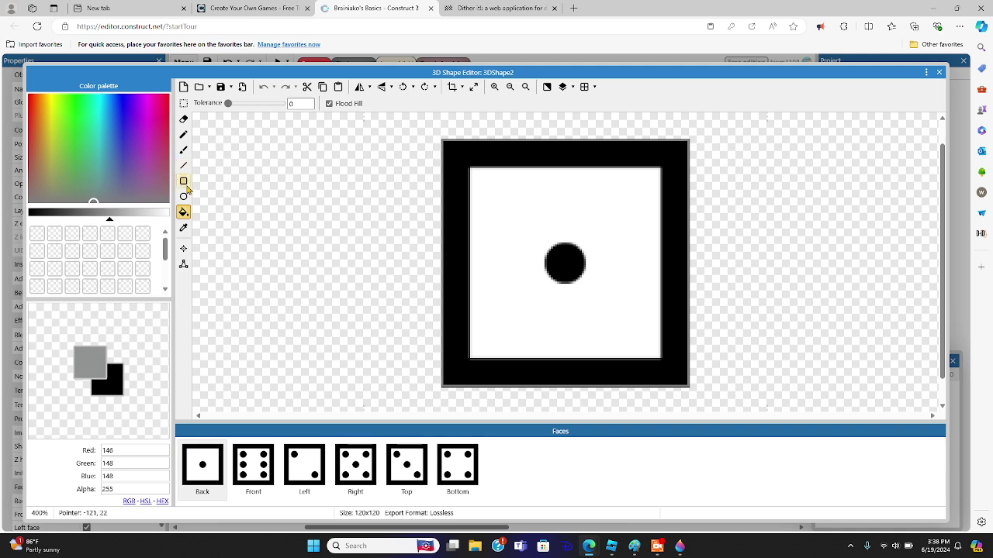
click(183, 181)
drag(428, 125, 717, 403)
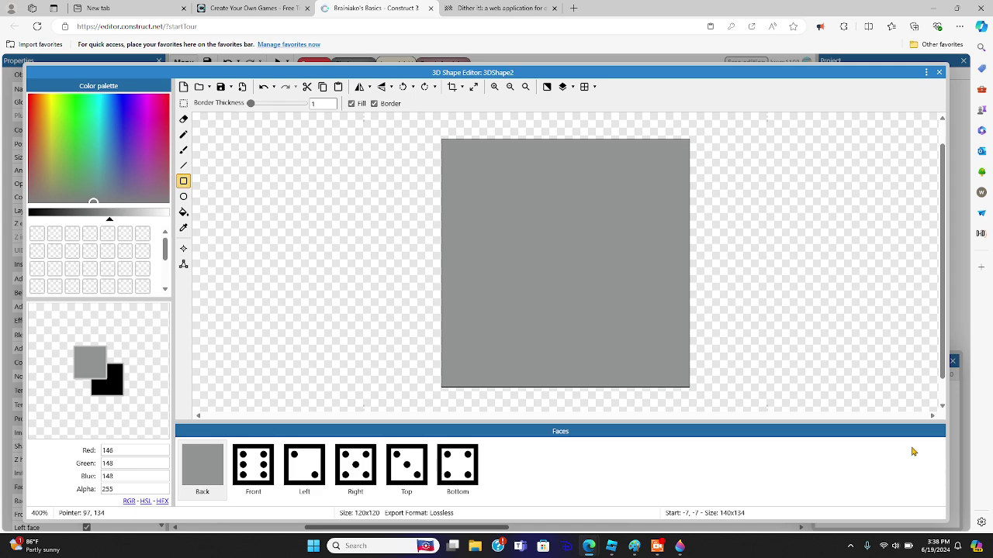
- Draw three roughly horizontal lines across the grey Back face in near-black RGB 7, 7, 7 at thickness 1
click(183, 167)
click(32, 214)
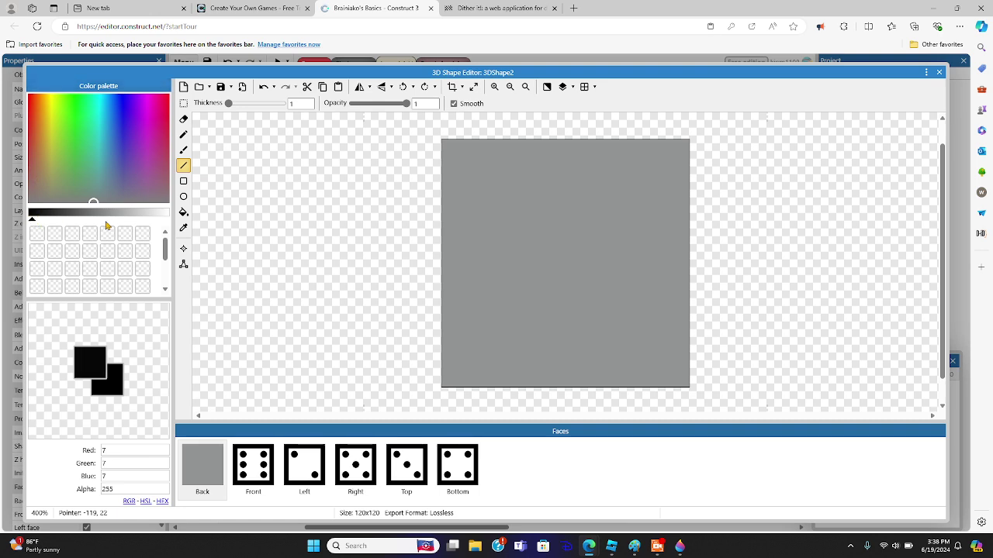
drag(436, 212, 721, 207)
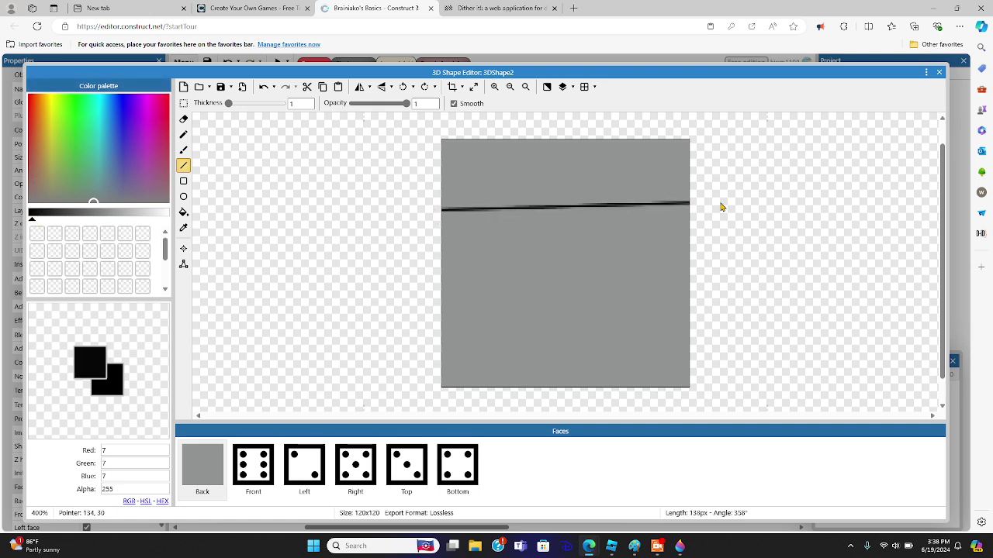
mouse_move(438, 294)
mouse_down()
mouse_move(721, 274)
mouse_move(725, 293)
mouse_up()
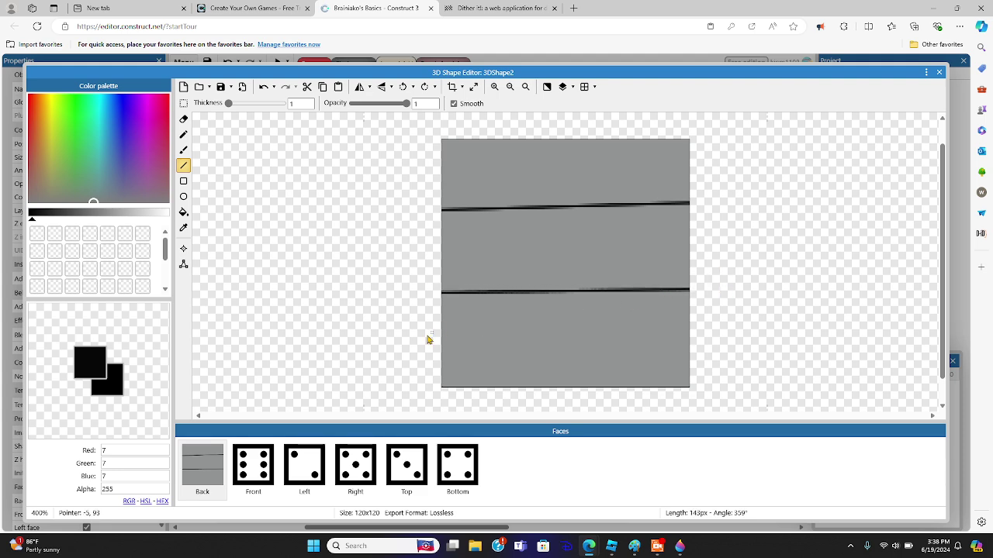
mouse_move(423, 349)
mouse_down()
mouse_move(616, 365)
mouse_move(740, 348)
mouse_up()
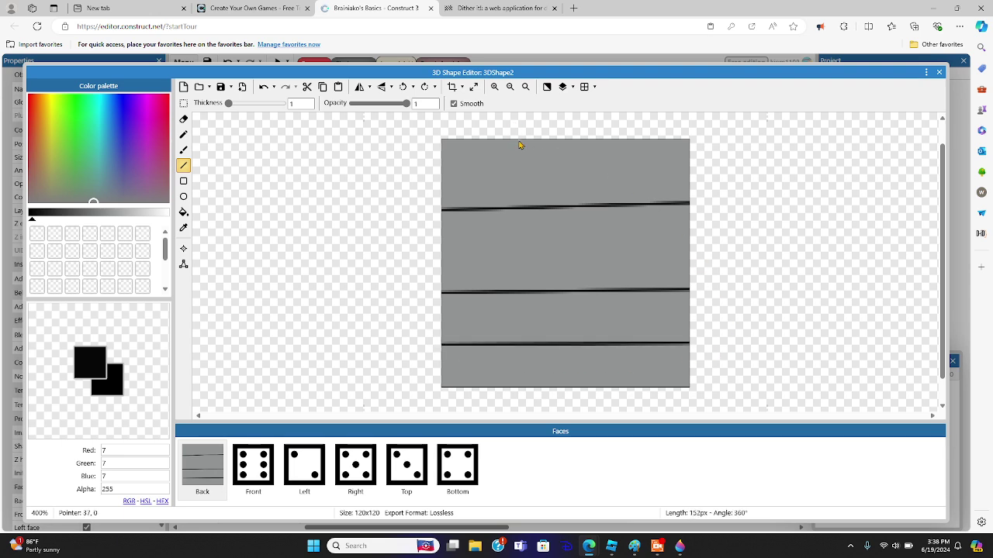
- Draw eight short vertical joint lines across the four rows of the Back face to form a stone brick pattern
drag(567, 137, 567, 210)
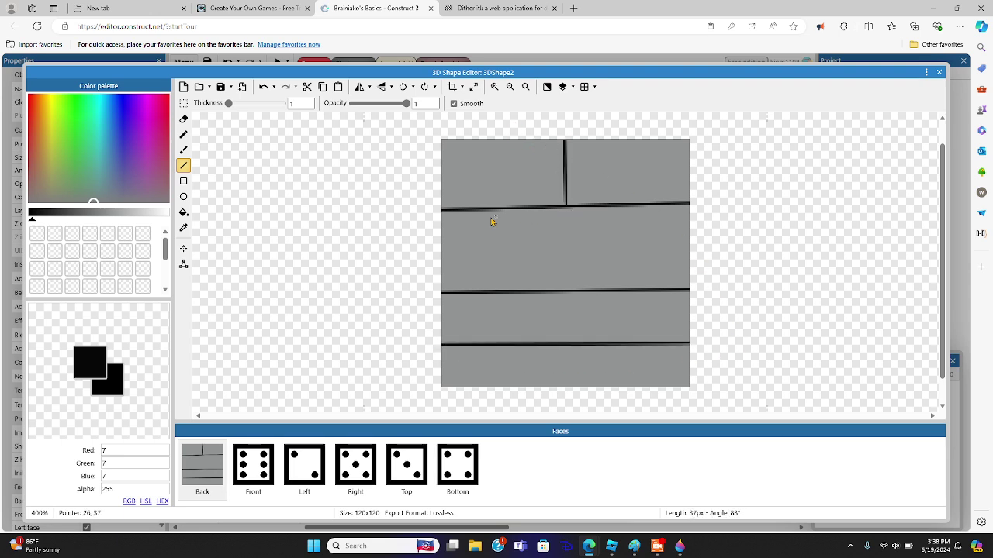
drag(483, 209, 483, 295)
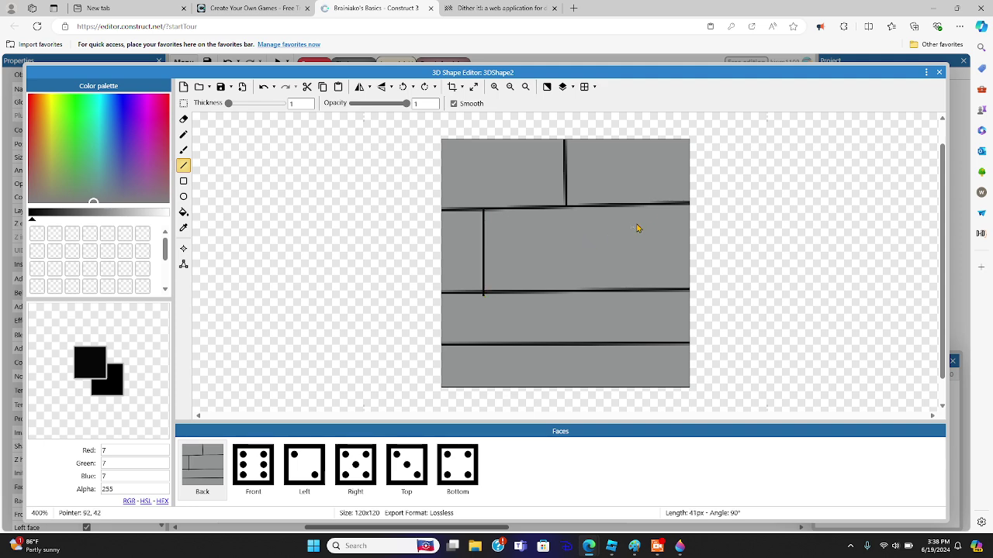
drag(652, 211, 646, 295)
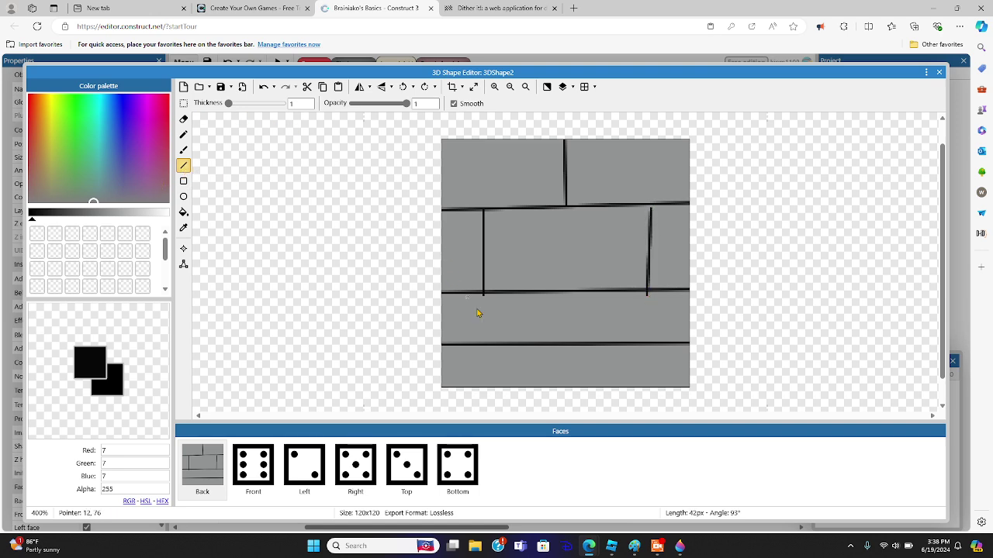
drag(562, 294, 564, 344)
drag(484, 350, 488, 391)
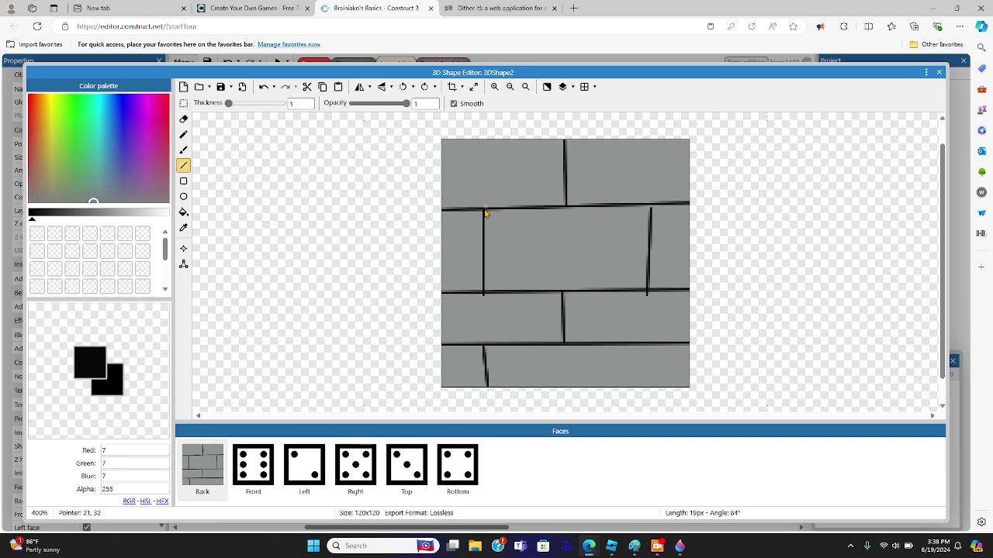
drag(484, 210, 483, 135)
drag(649, 204, 649, 141)
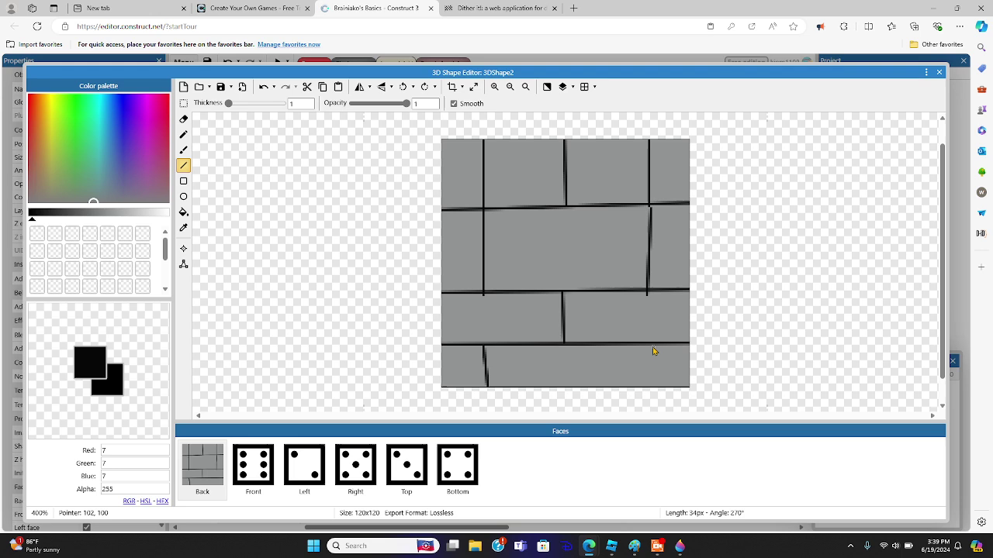
drag(649, 345, 656, 393)
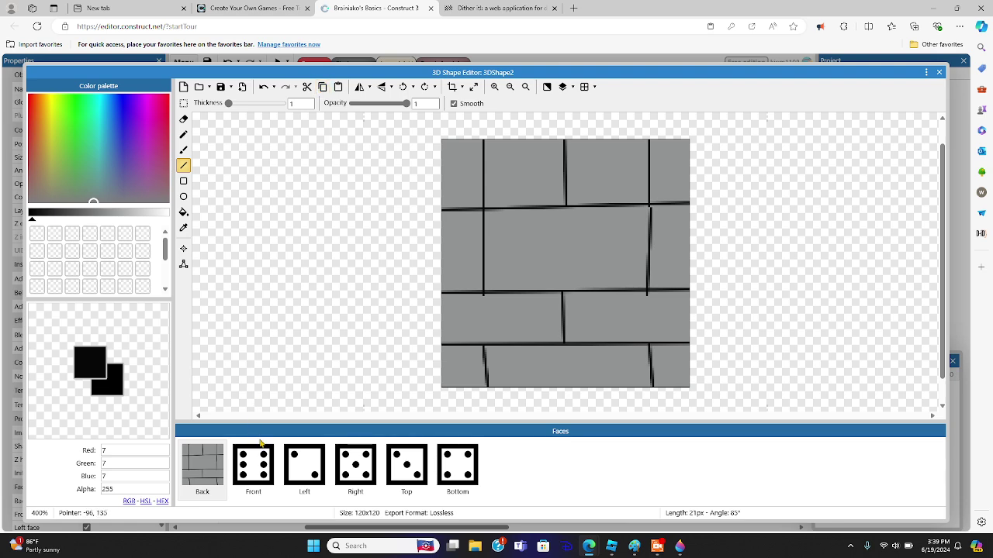
- Paste the brick texture onto the Front, Left and Right faces of the 3D shape
click(264, 463)
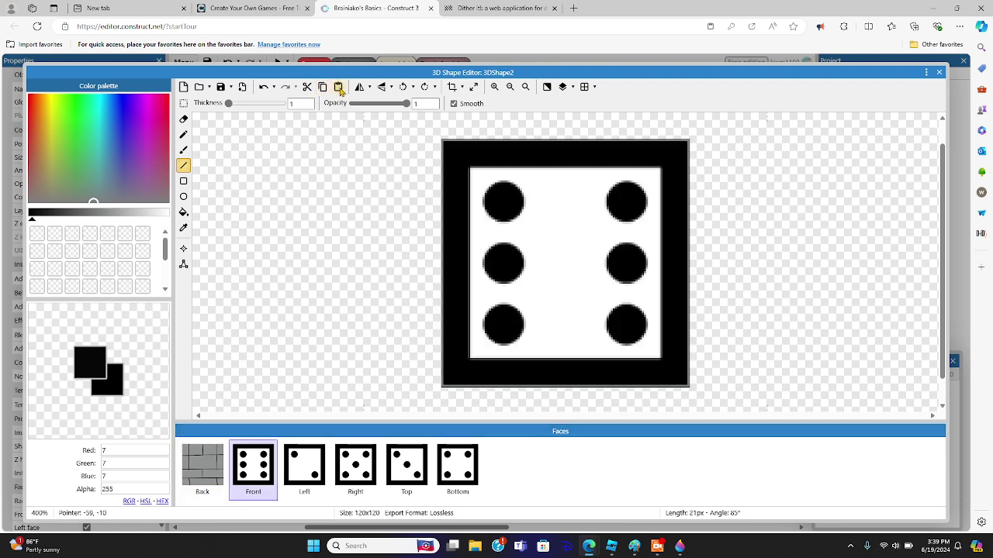
key(ctrl+v)
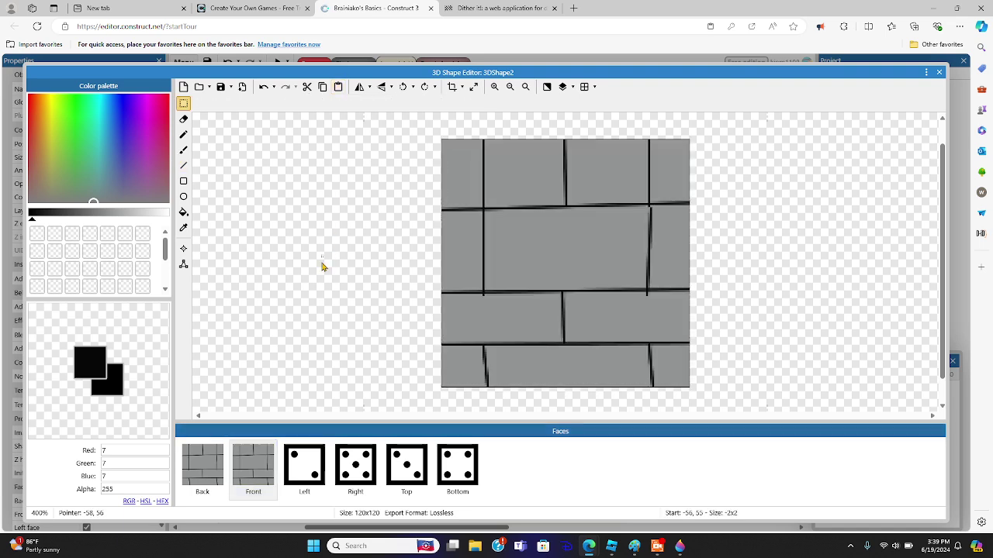
click(304, 465)
click(339, 87)
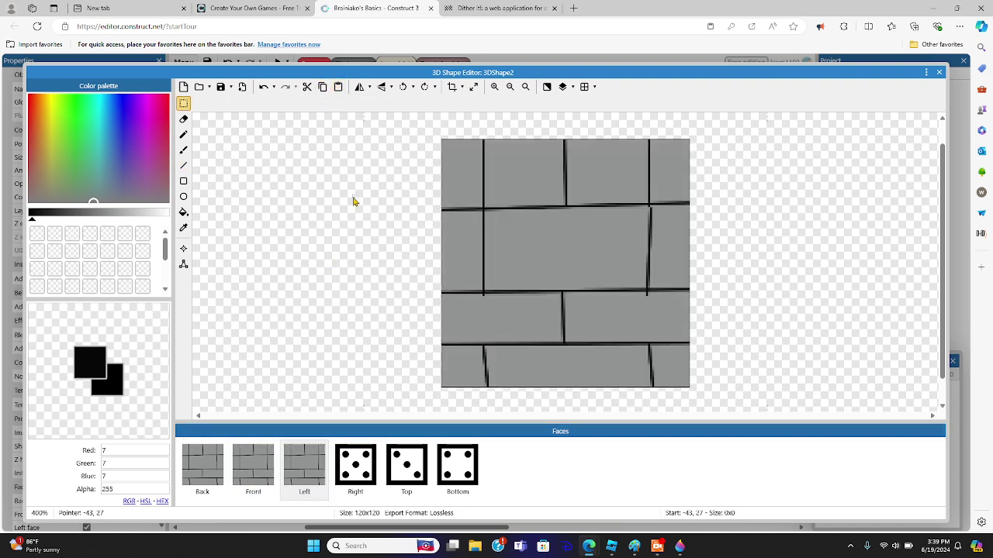
click(355, 466)
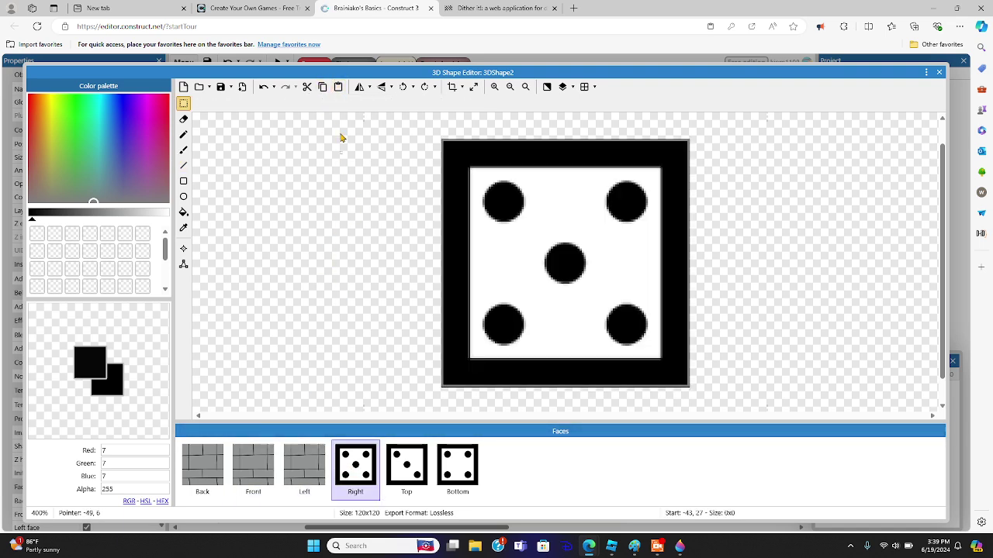
click(339, 87)
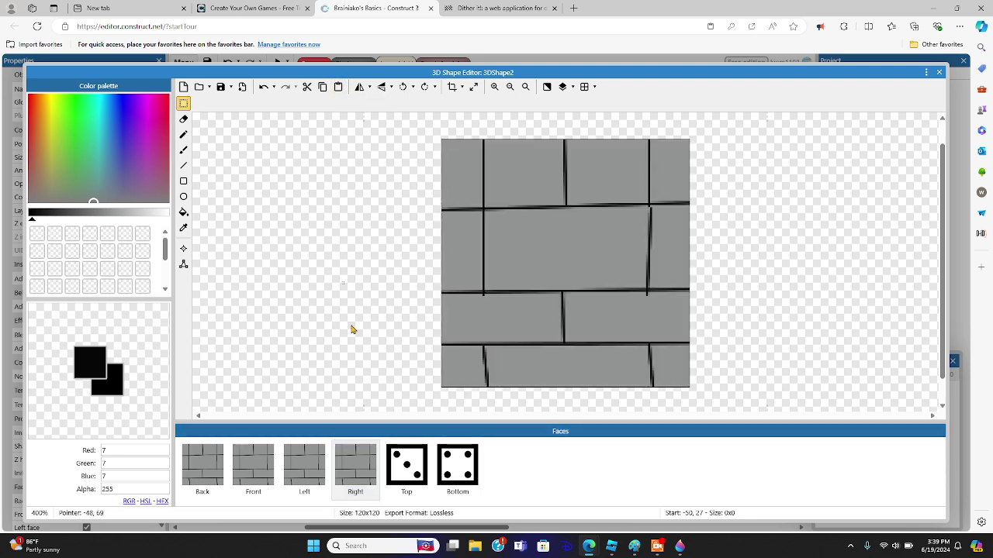
- Paste the brick texture onto the Top and Bottom faces and close the shape editor
click(393, 462)
click(355, 451)
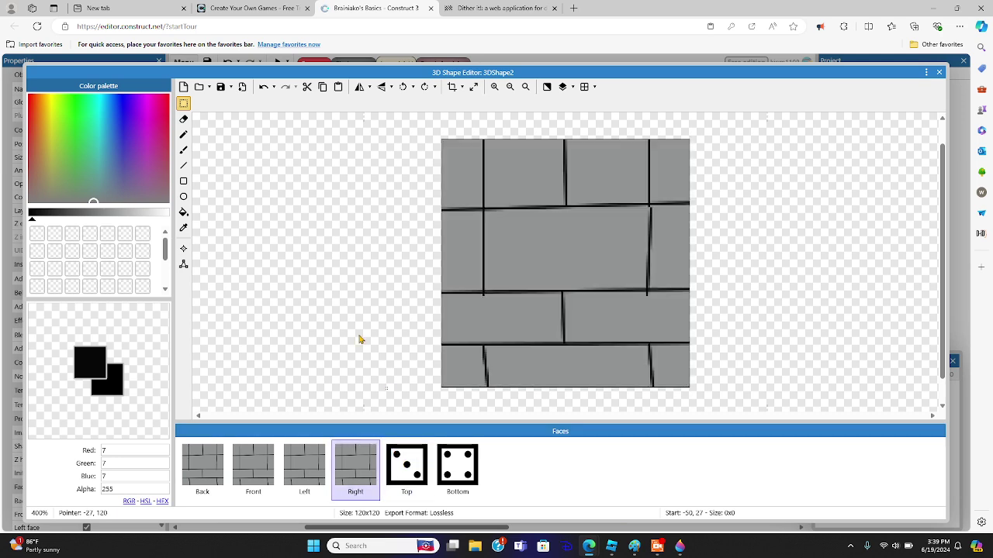
click(403, 453)
click(339, 87)
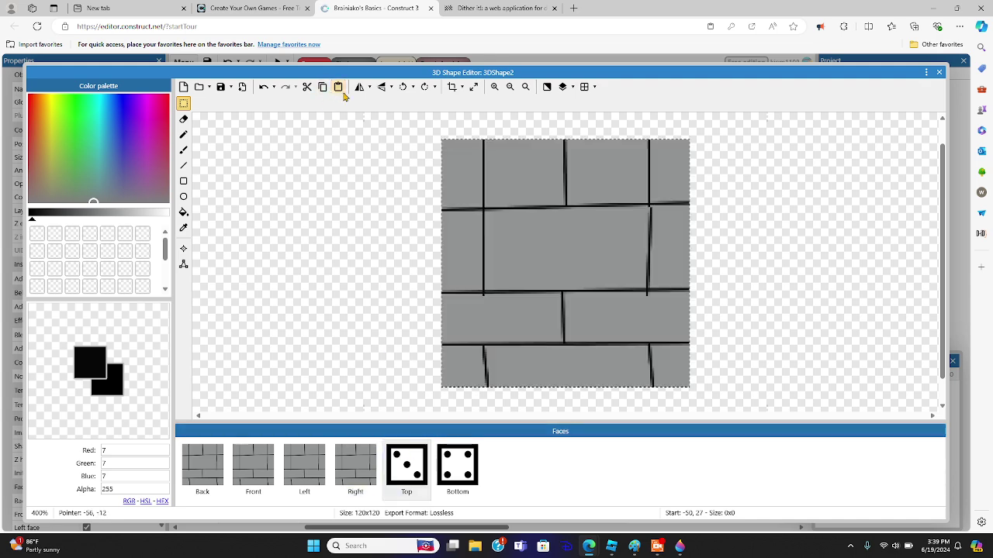
click(448, 463)
click(339, 87)
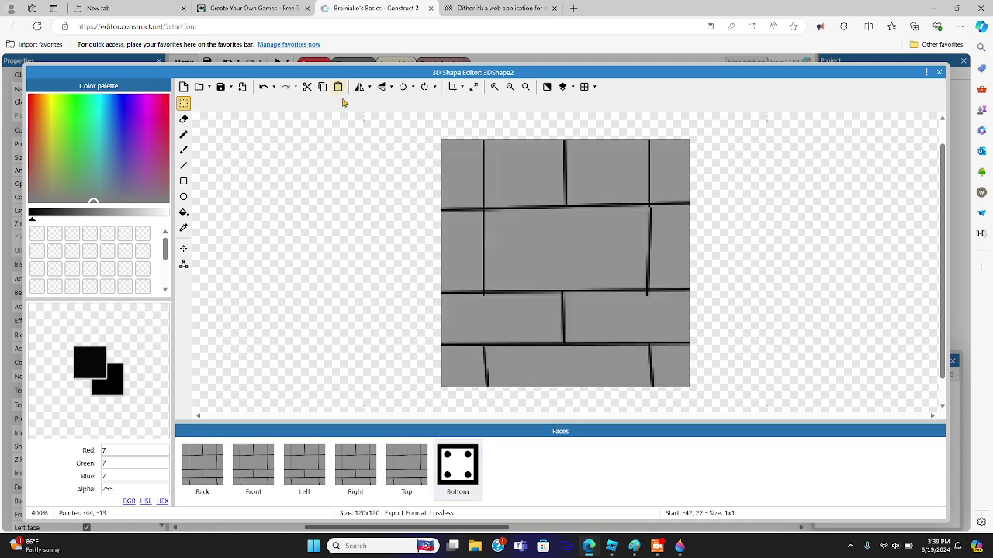
click(203, 464)
click(939, 72)
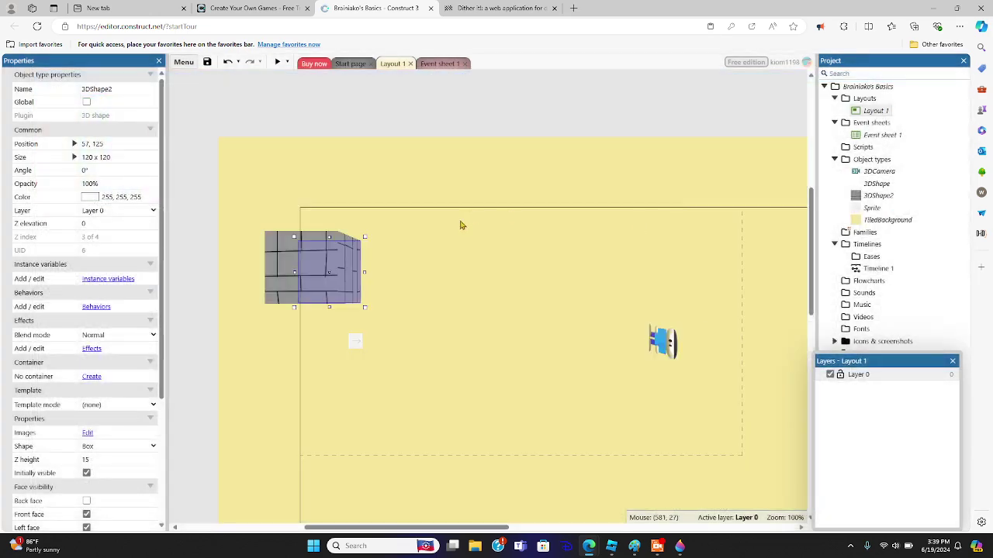
- Move the brick block to about 91, 120 and add the Solid behavior to it
mouse_move(326, 279)
mouse_down()
mouse_move(366, 274)
mouse_move(342, 273)
mouse_up()
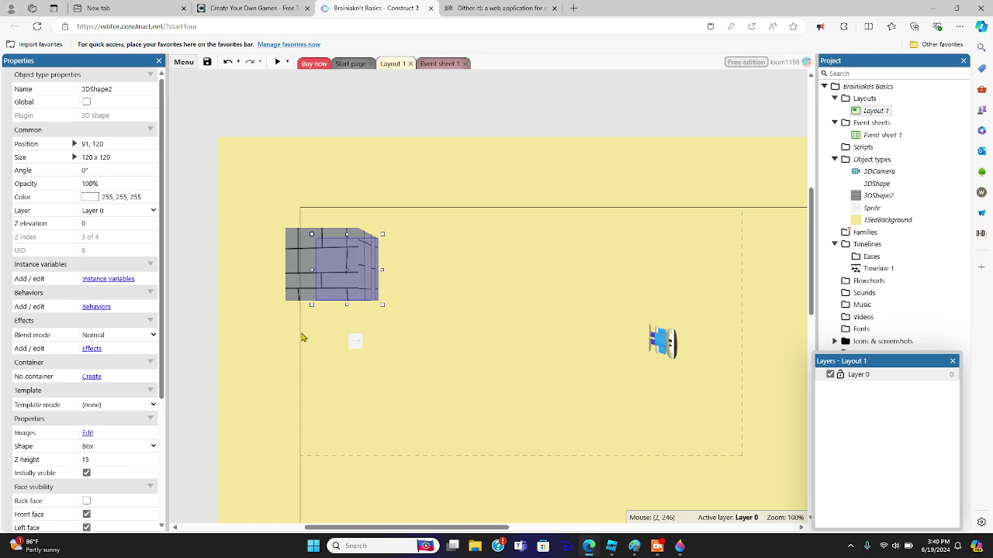
click(99, 309)
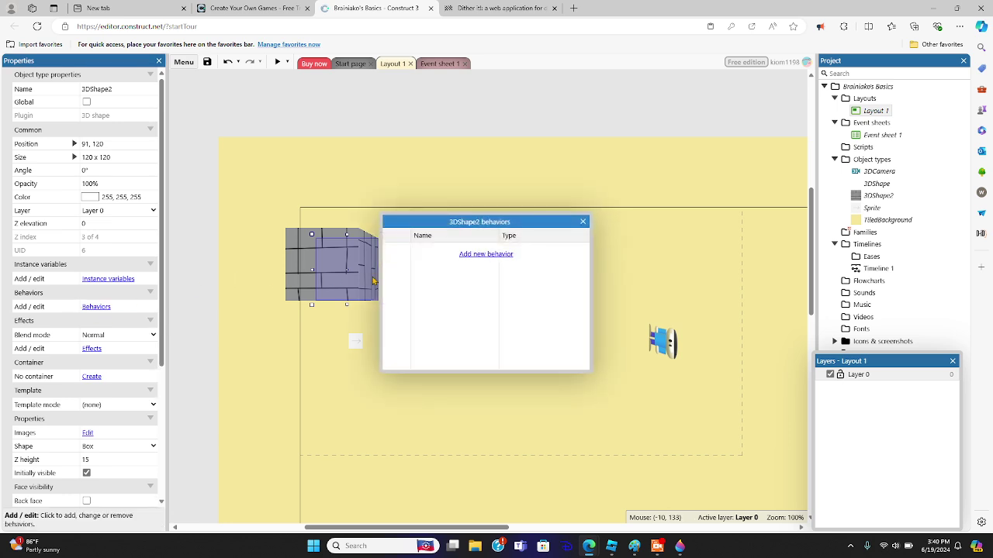
click(475, 259)
click(578, 245)
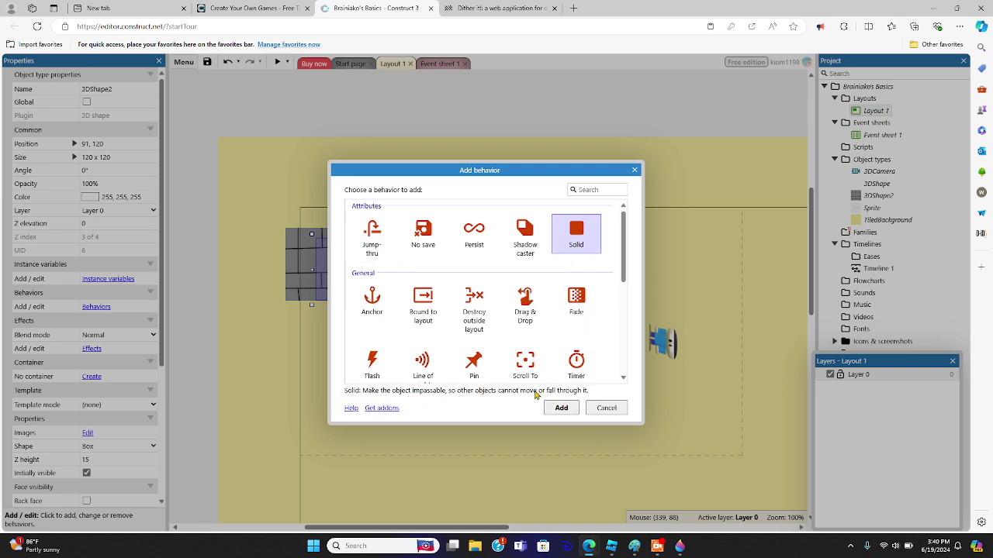
click(559, 408)
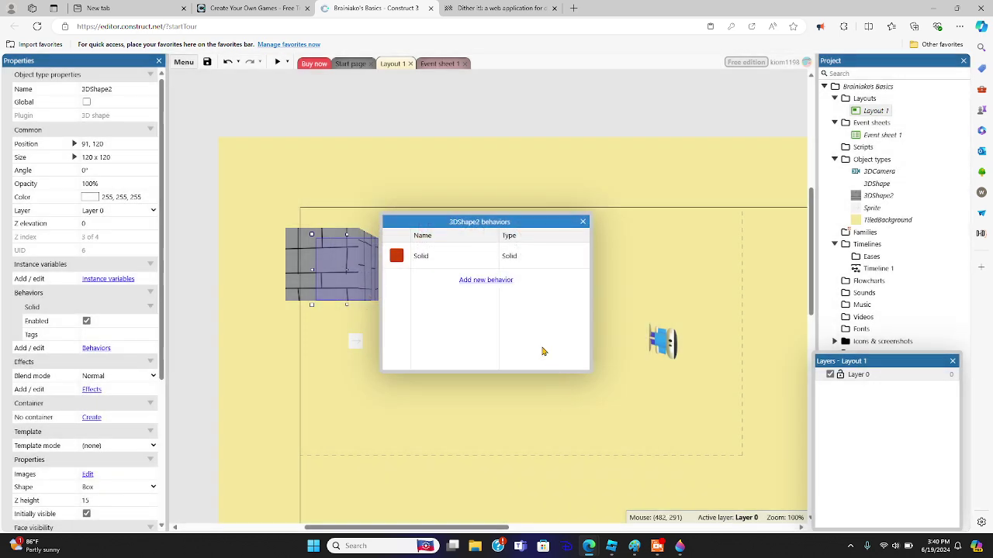
click(582, 222)
- Move the brick block to about 57, 116 and preview the layout
drag(357, 293, 339, 283)
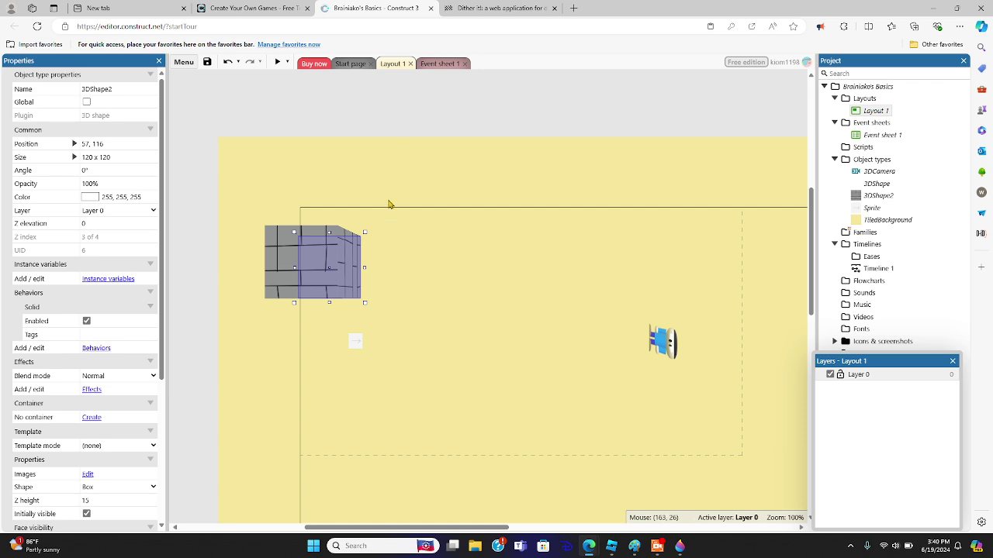
click(314, 91)
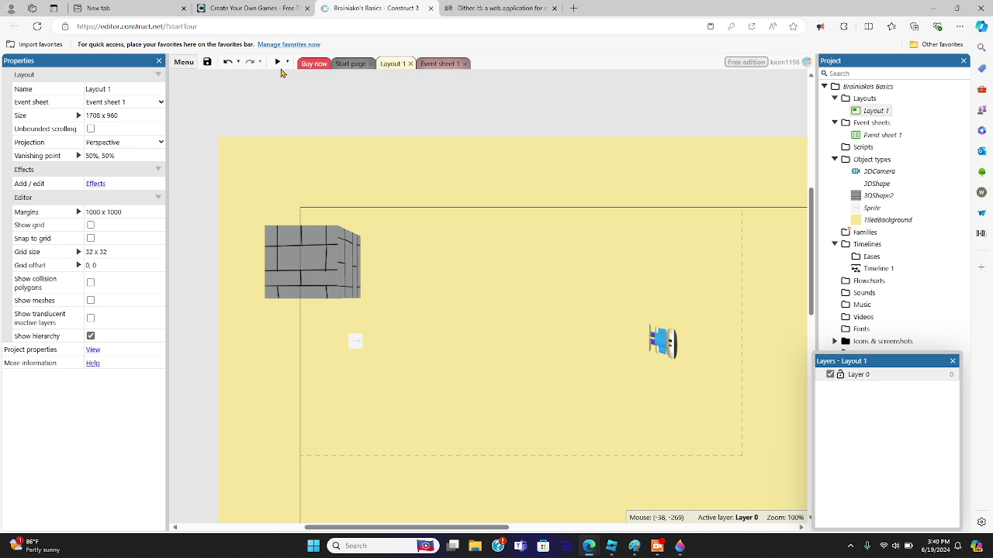
click(278, 62)
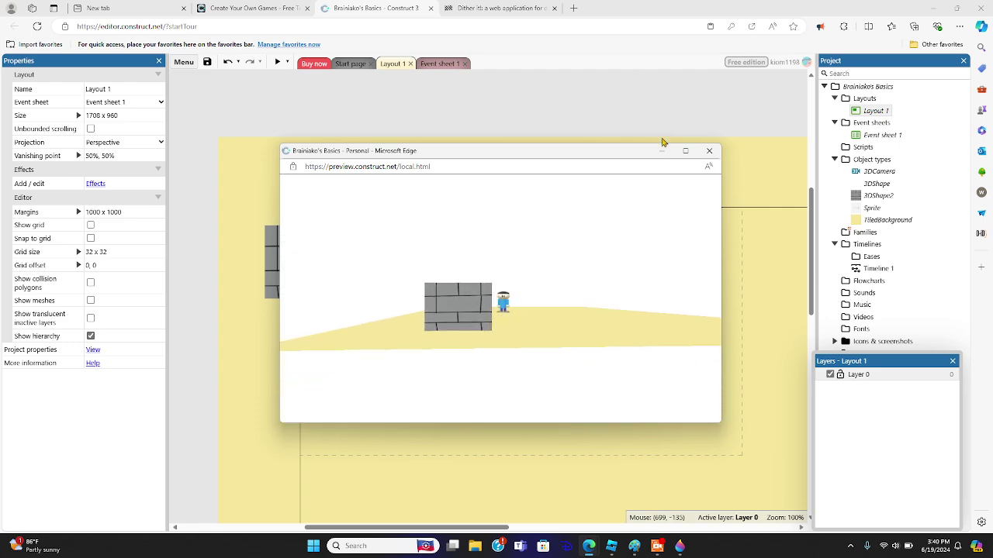
click(589, 109)
- Try stretching the brick block horizontally to about 831 x 120, and undo the resize
click(328, 273)
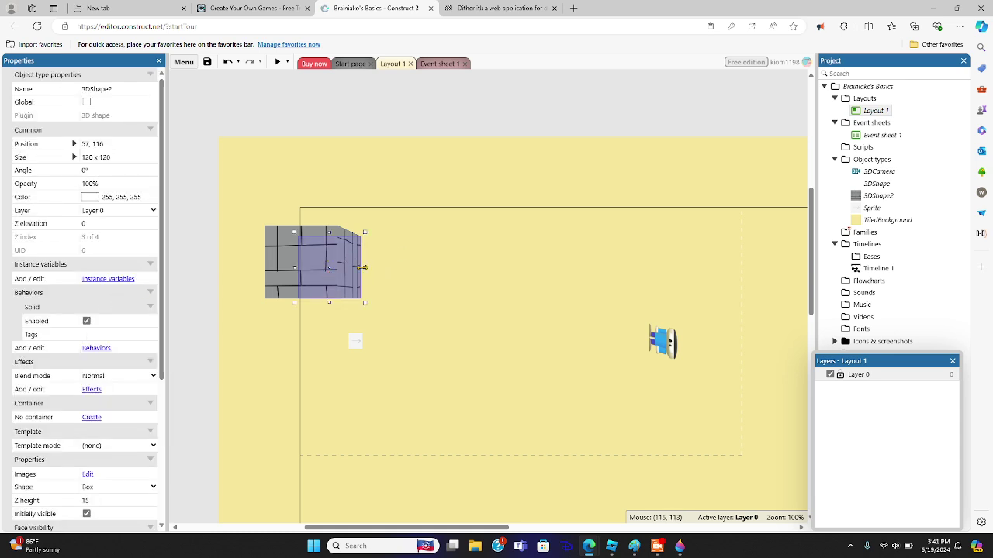
drag(365, 269, 732, 266)
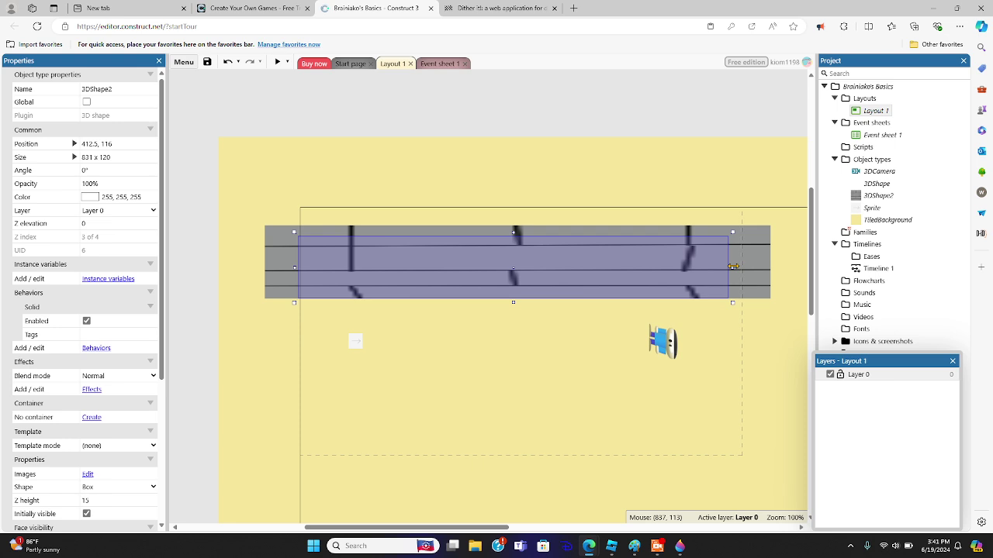
click(229, 68)
click(347, 116)
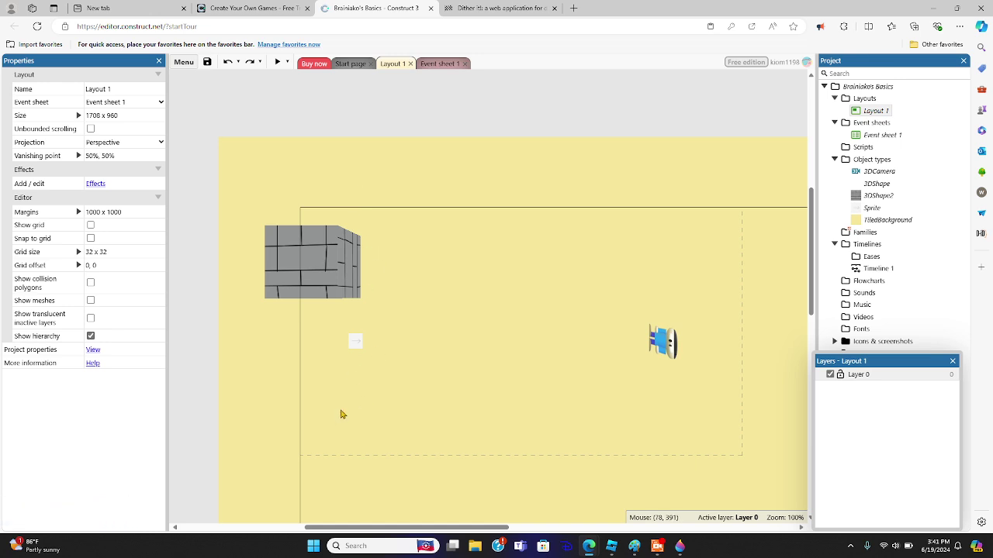
- Insert a new Tiled Background object below the arrow sprite in the layout
right_click(339, 178)
click(384, 198)
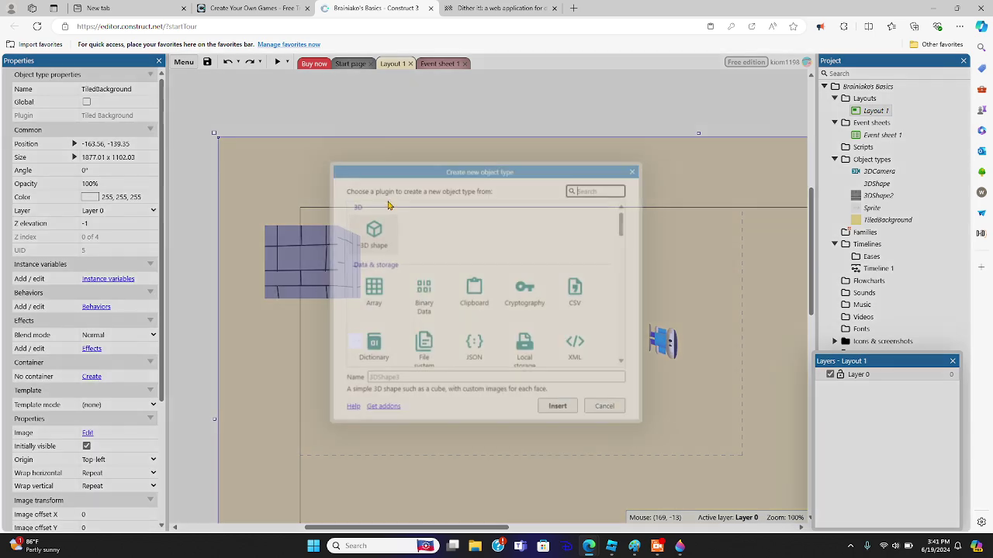
text(tile)
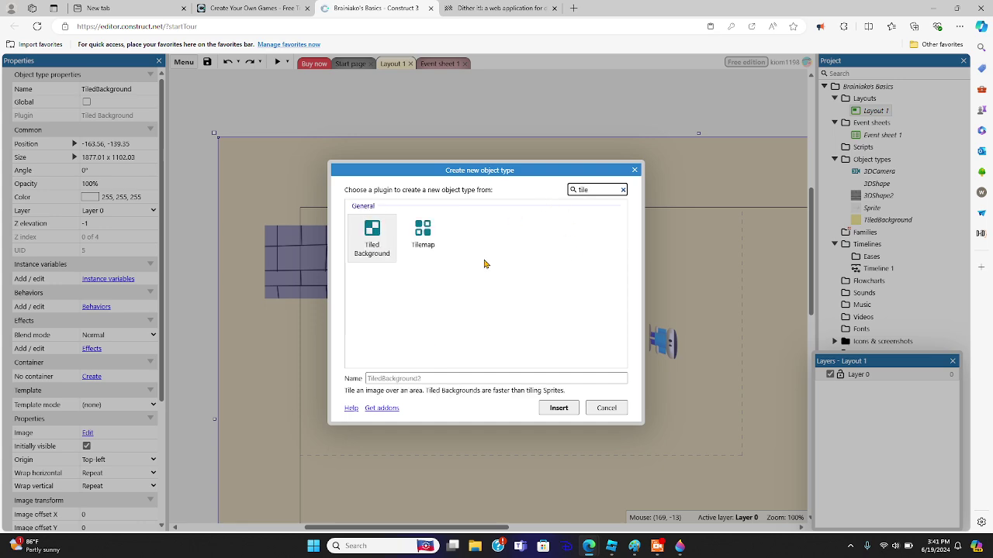
click(384, 249)
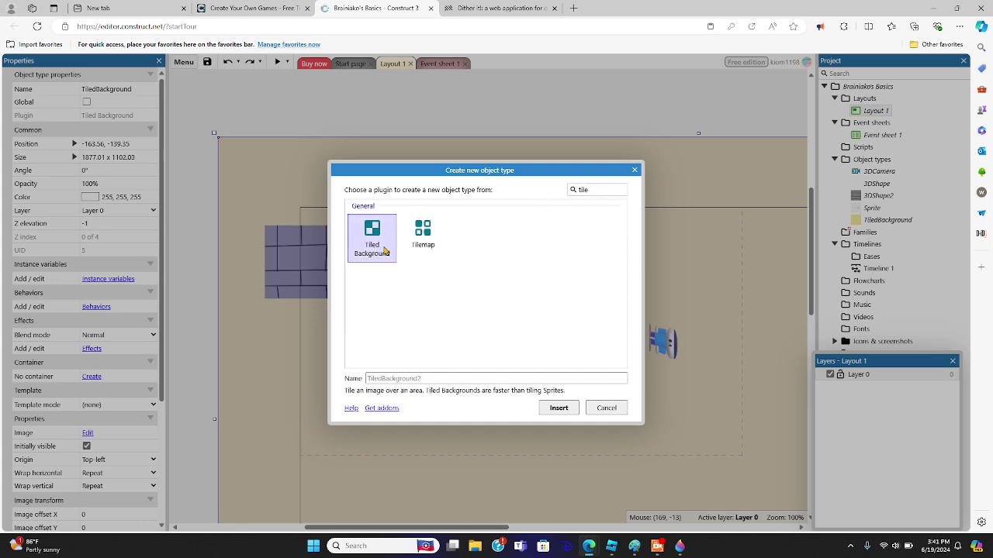
click(558, 409)
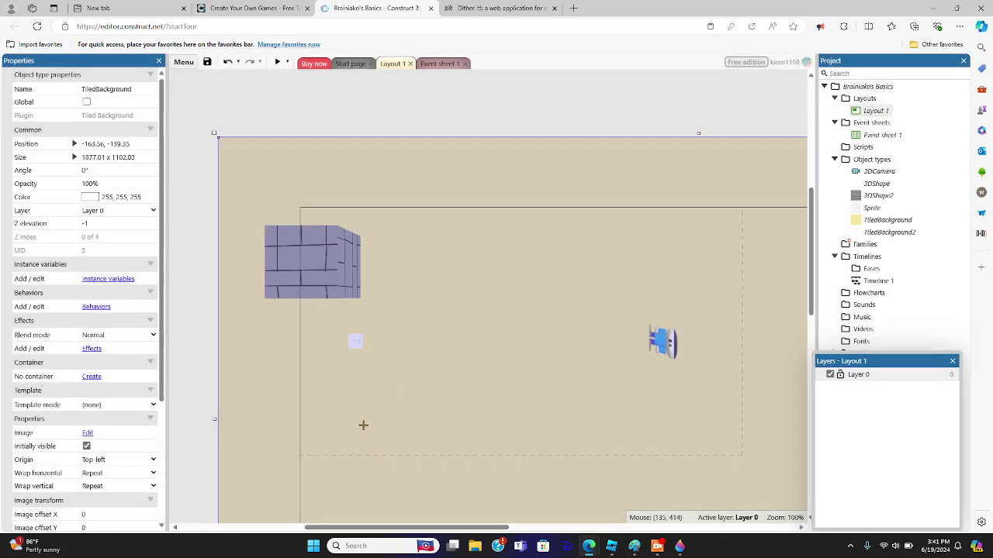
click(405, 429)
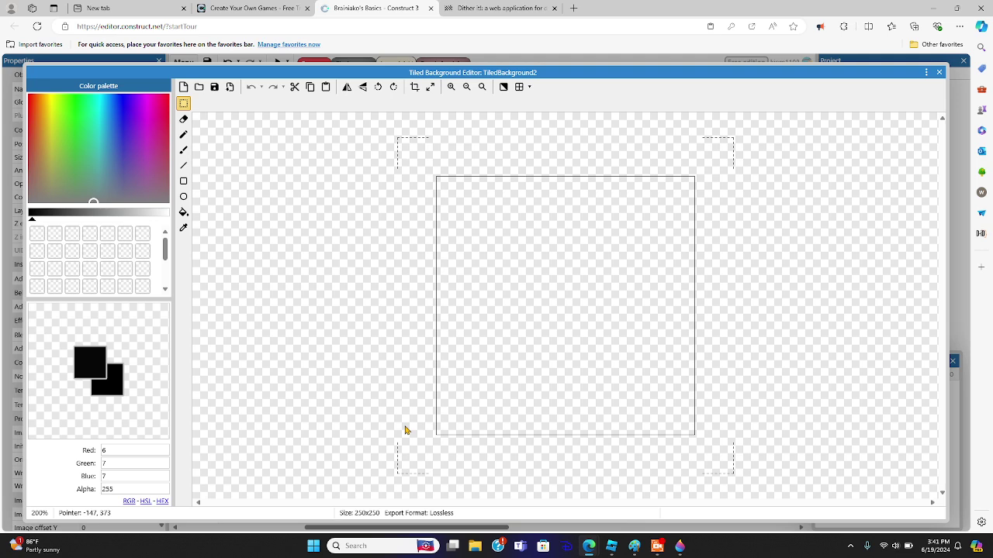
- Paste the brick texture into the tiled background's image, crop the canvas to the texture, and close the image editor
click(326, 86)
click(328, 132)
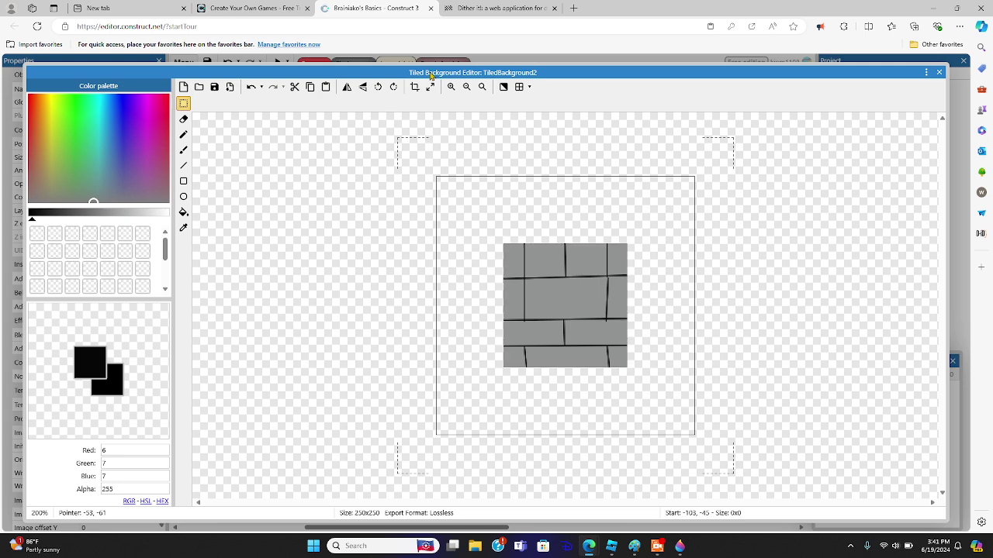
click(415, 86)
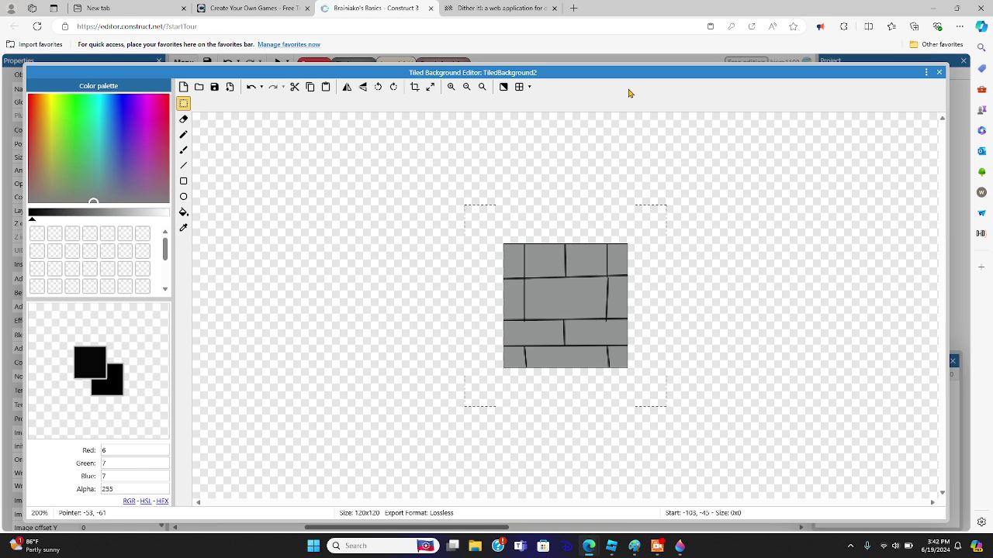
click(939, 72)
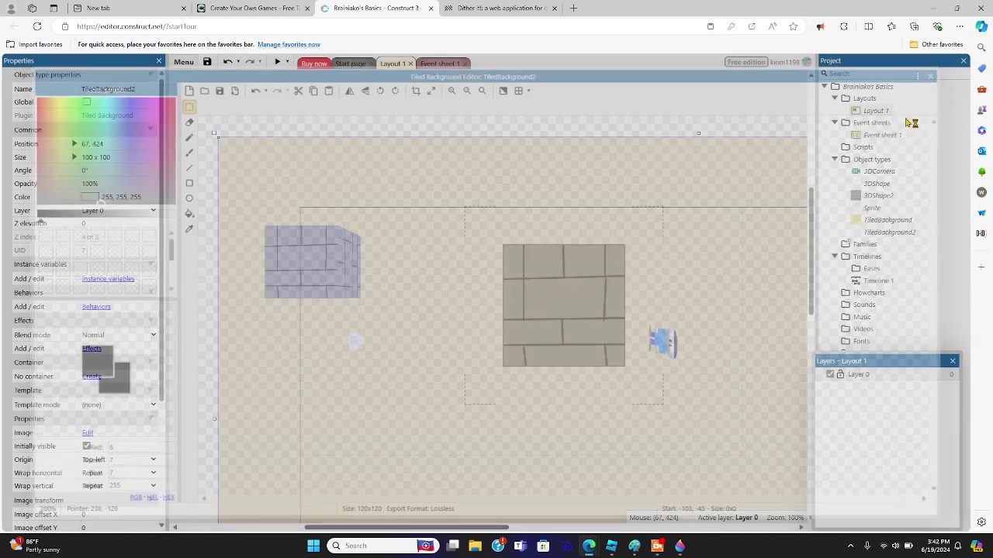
- Stretch the brick tiled background to about 856 x 100 at about -1, 385, and preview the layout
drag(370, 462, 746, 449)
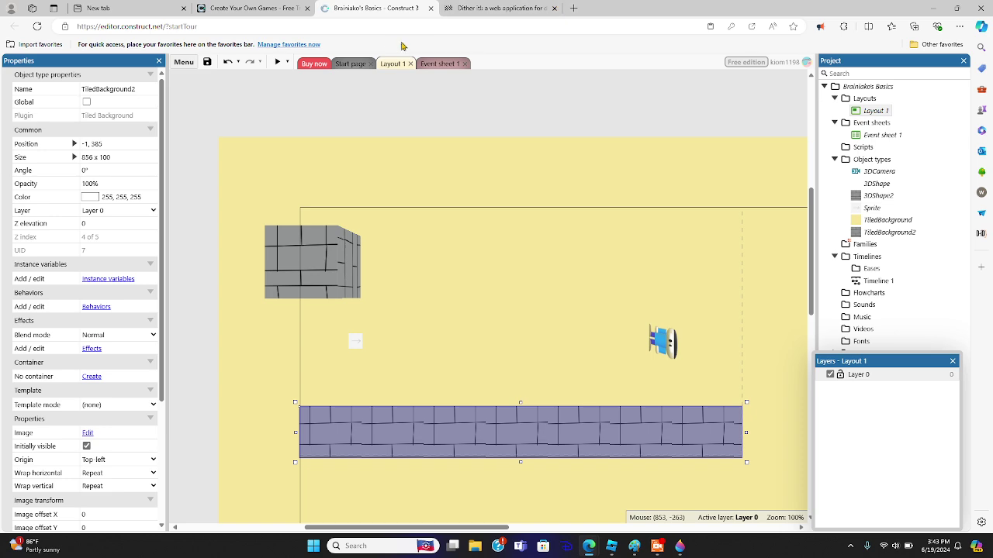
click(276, 63)
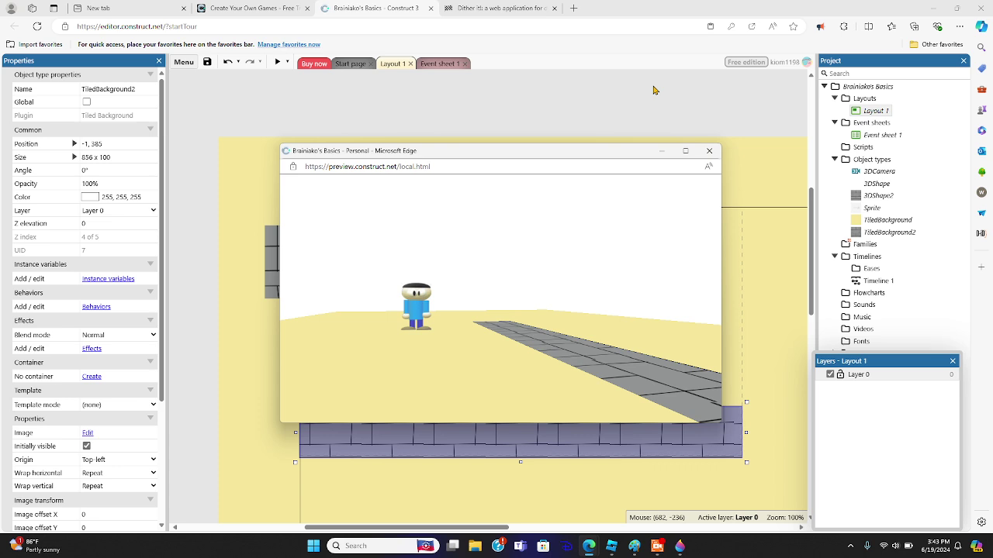
click(660, 151)
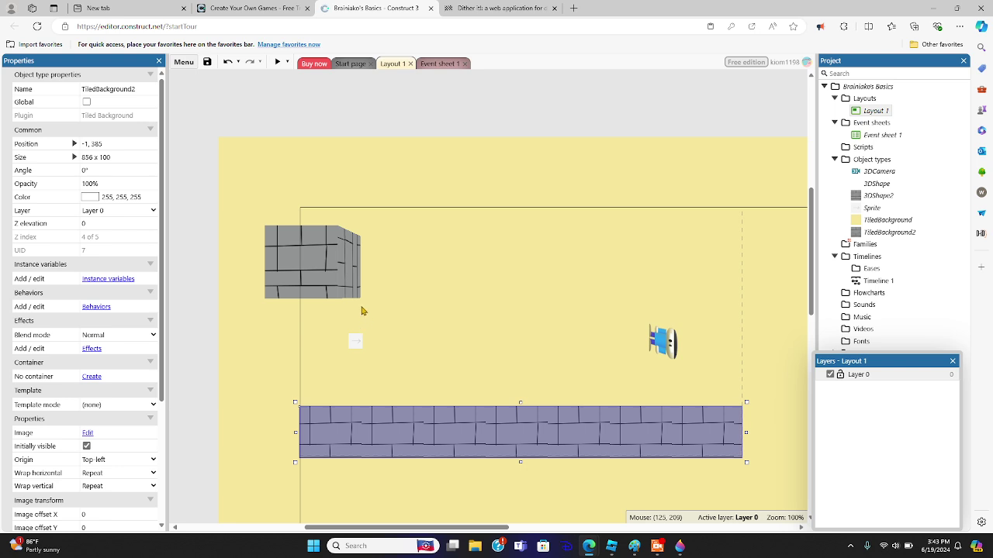
- Assign TiledBackground2 as the back and front face object of the brick block
click(331, 271)
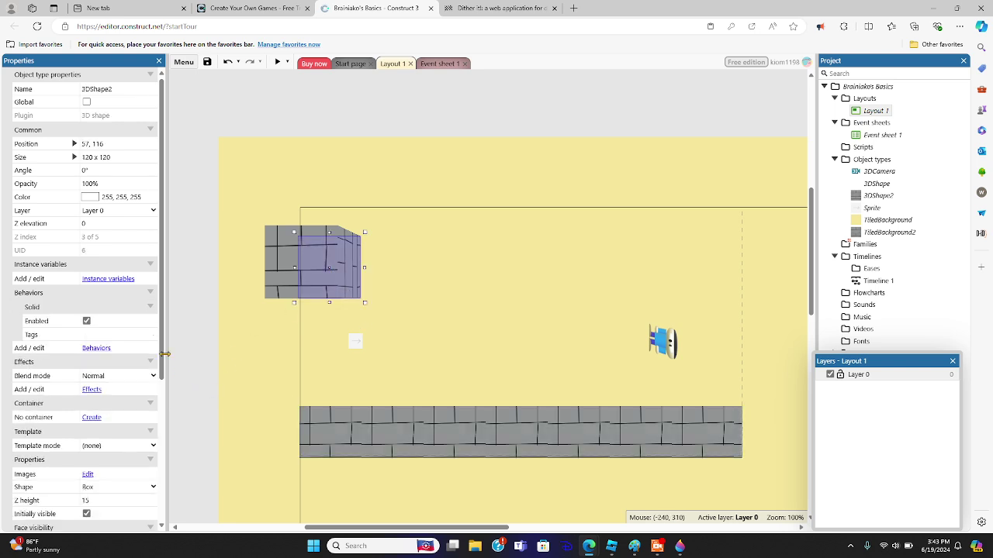
scroll(165, 346, down, 1)
drag(166, 347, 177, 505)
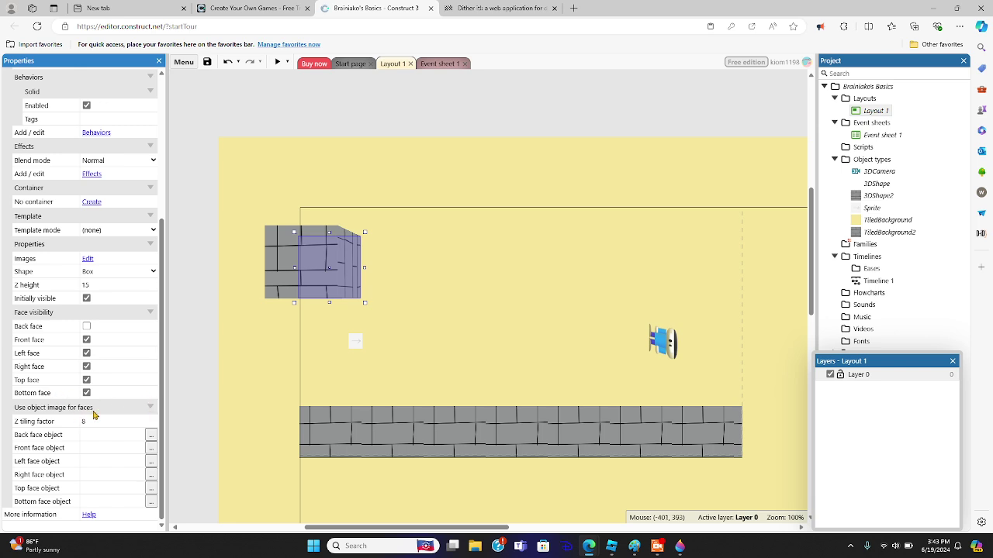
click(151, 437)
click(435, 271)
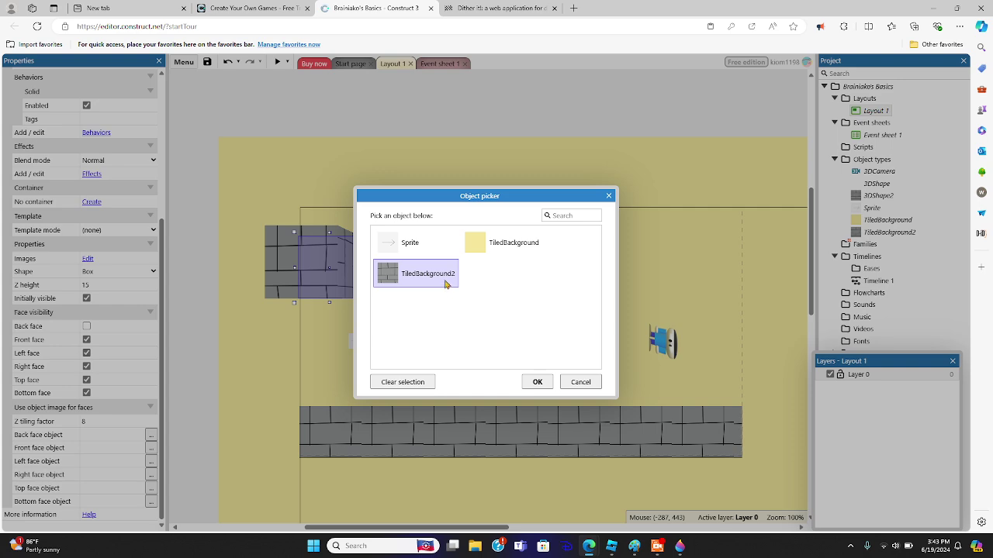
click(536, 380)
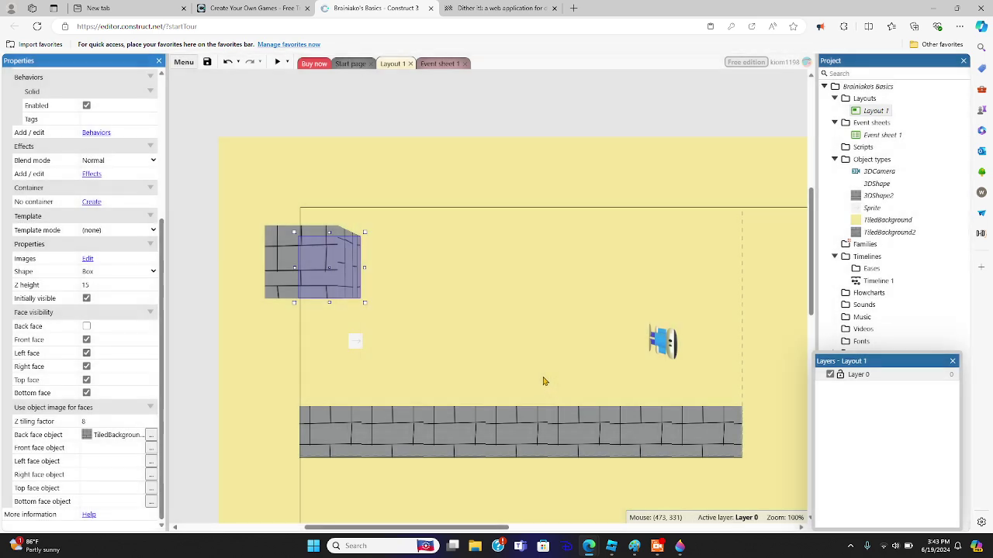
click(150, 447)
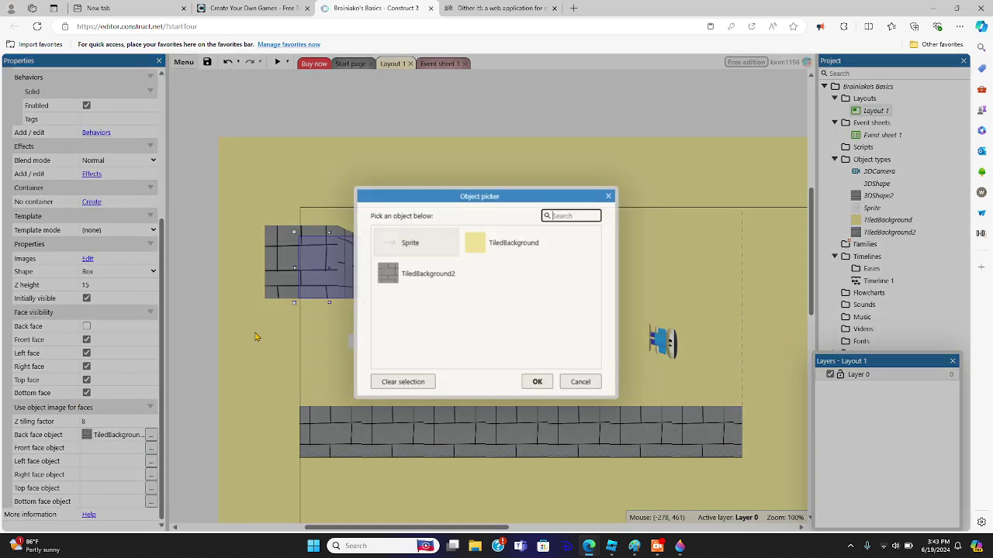
click(411, 274)
click(536, 381)
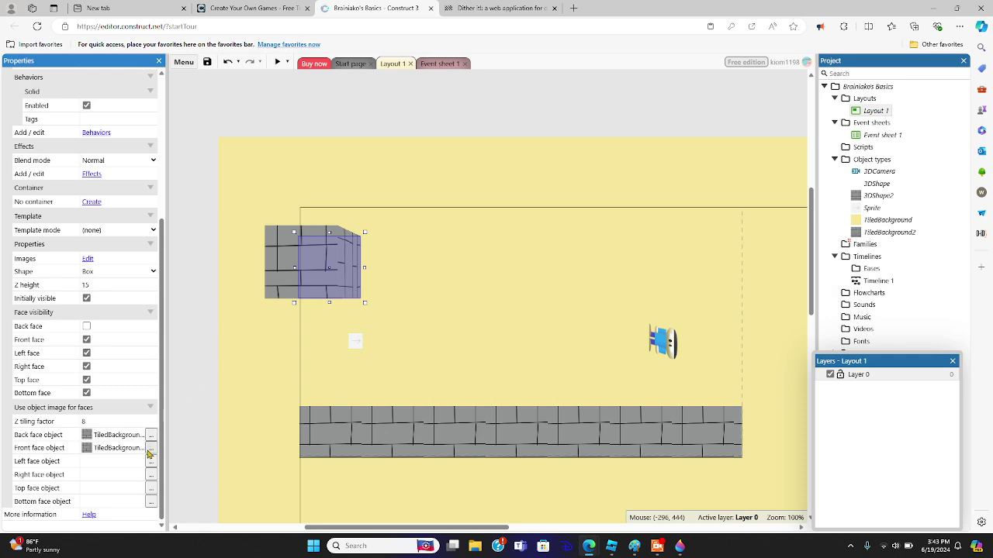
- Assign TiledBackground2 as the left and right face object of the brick block
click(150, 460)
click(461, 281)
click(536, 381)
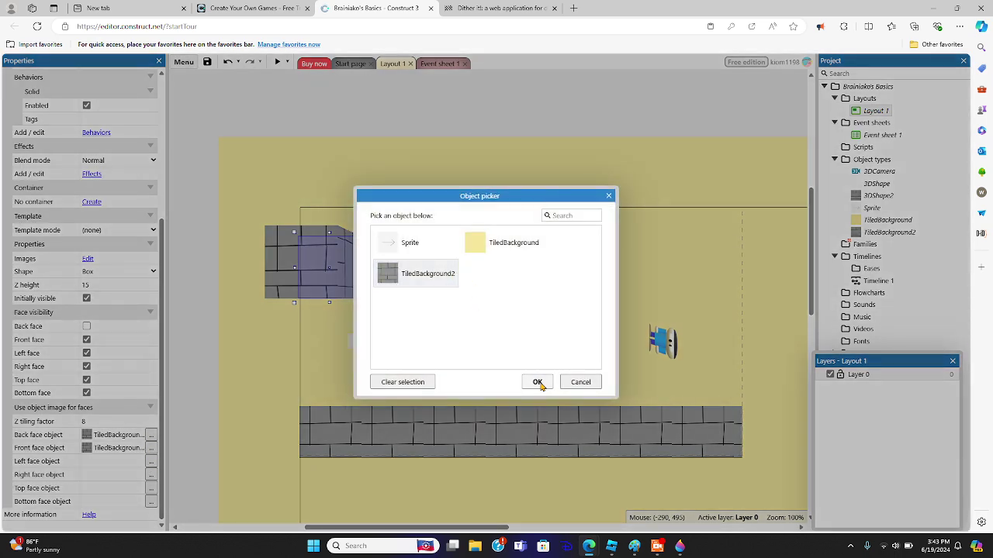
click(150, 474)
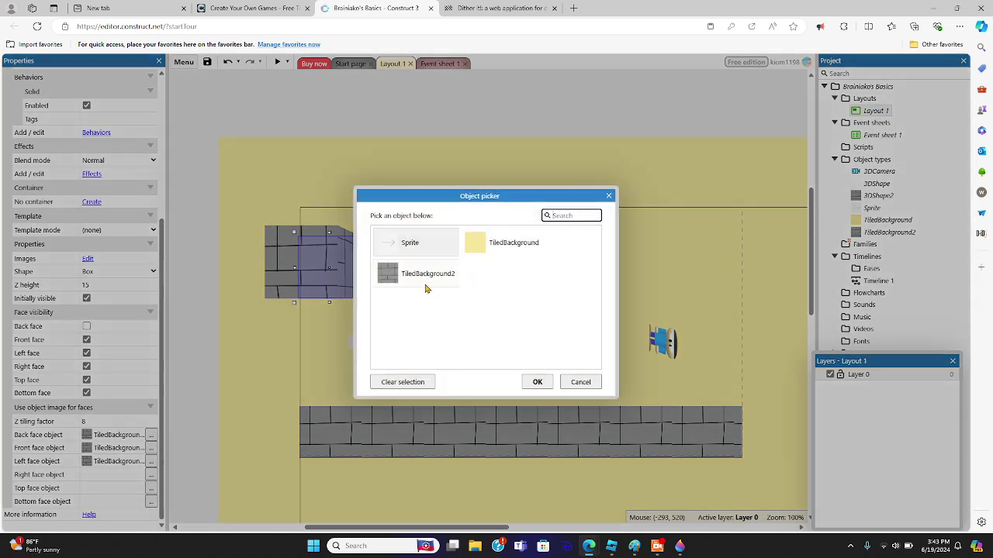
click(446, 283)
click(537, 381)
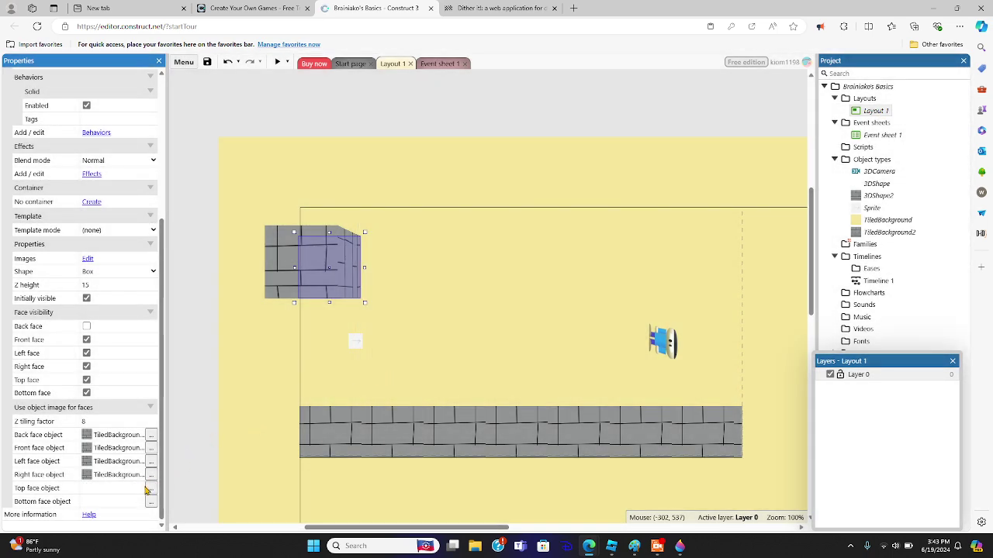
- Assign TiledBackground2 as the top and bottom face object of the brick block
click(150, 488)
click(421, 273)
click(536, 381)
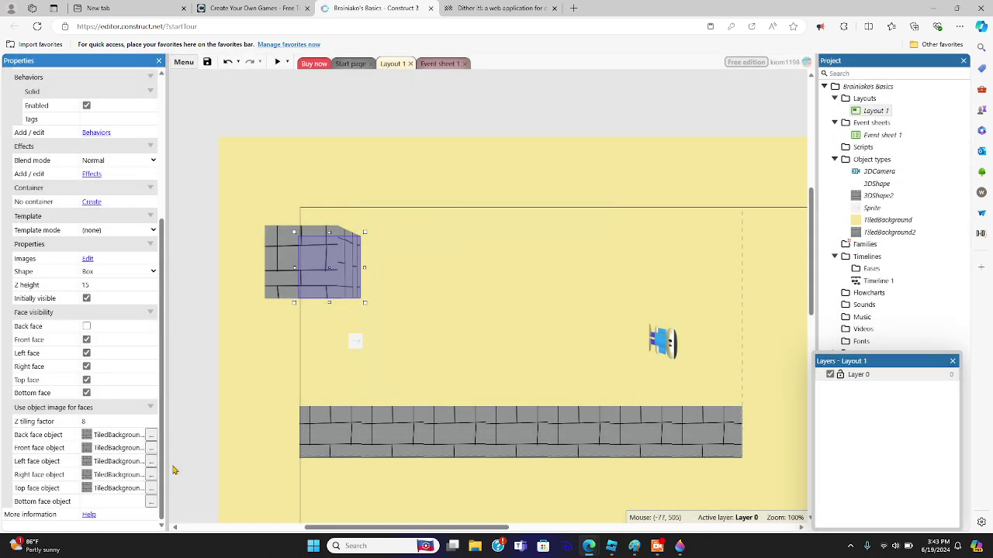
click(151, 501)
click(423, 273)
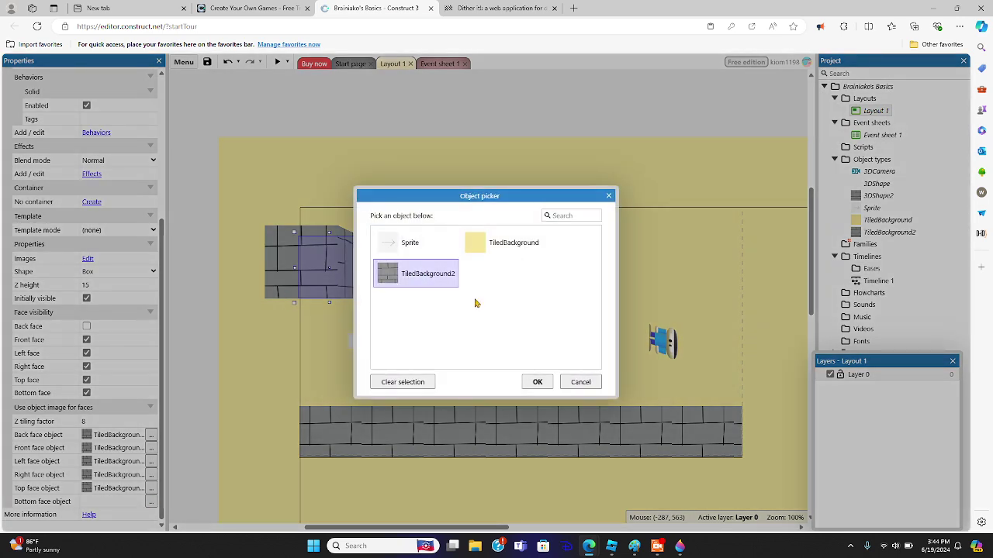
click(536, 381)
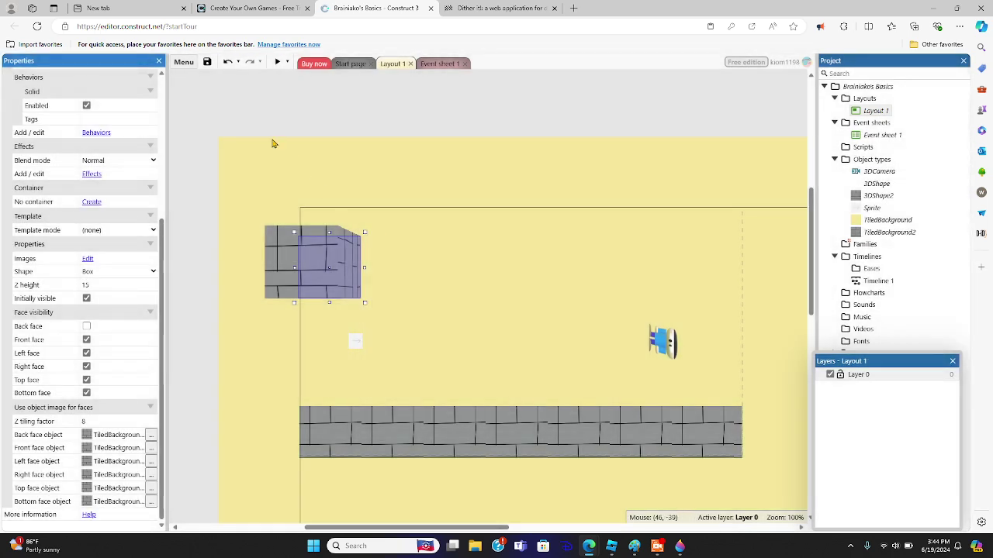
- Preview the tiled brick block in the layout, and stretch it horizontally into a wall of about 822 x 120
click(277, 62)
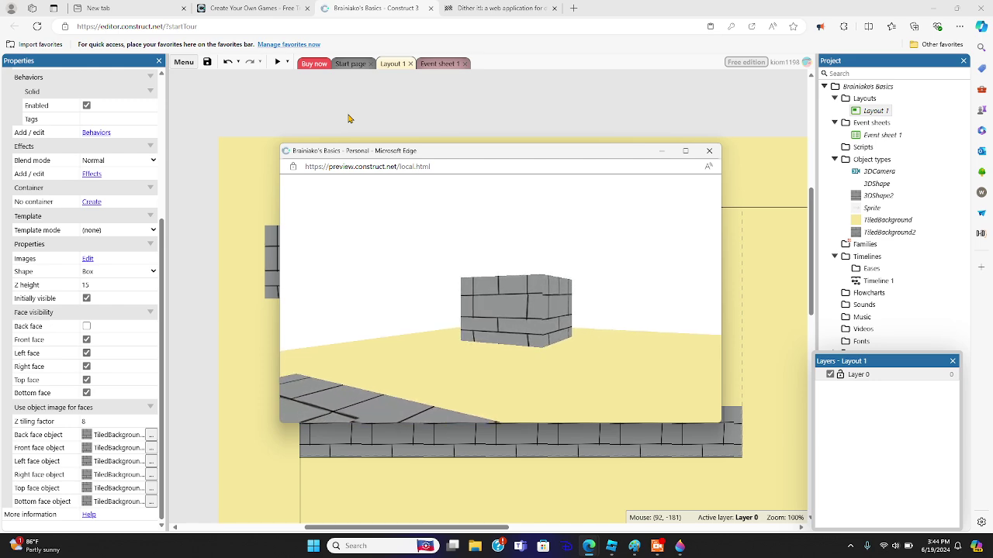
click(661, 151)
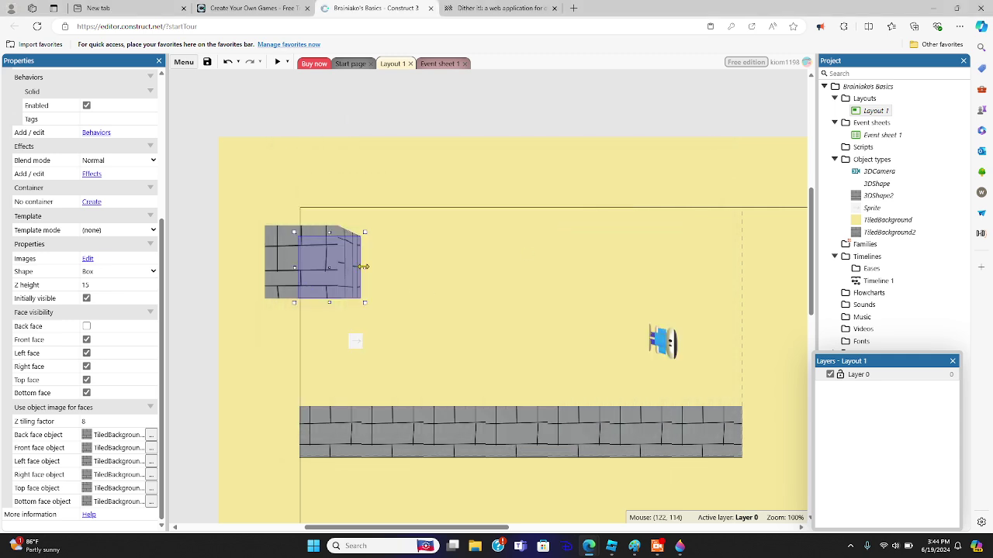
drag(365, 268, 728, 275)
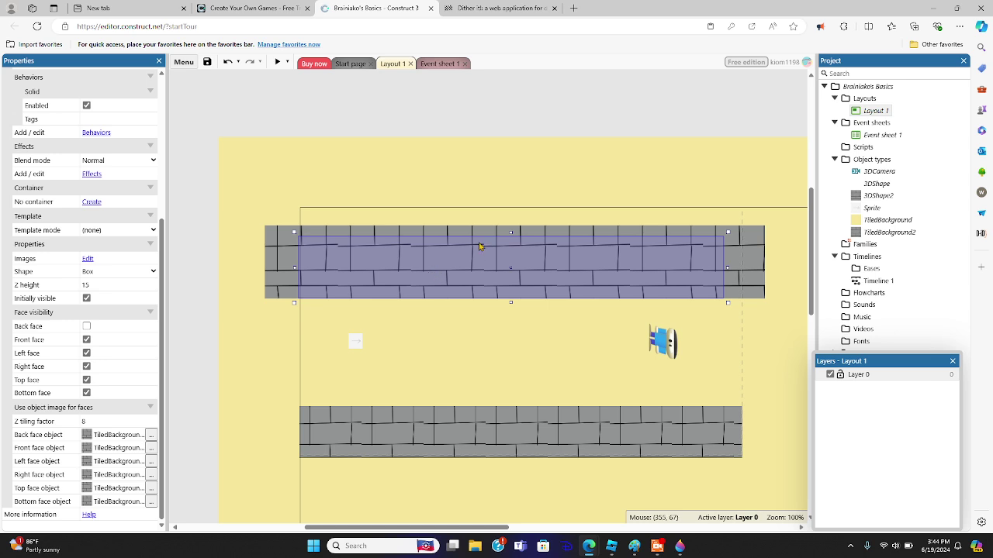
- Copy the long brick wall, paste it over the brick strip below the character, and move the copy to about 379, 404
right_click(418, 279)
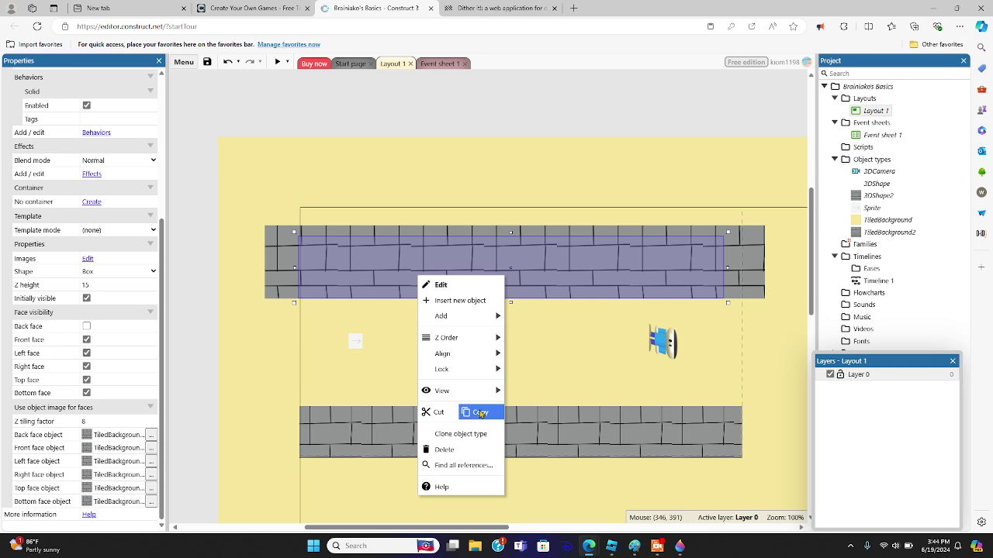
click(481, 413)
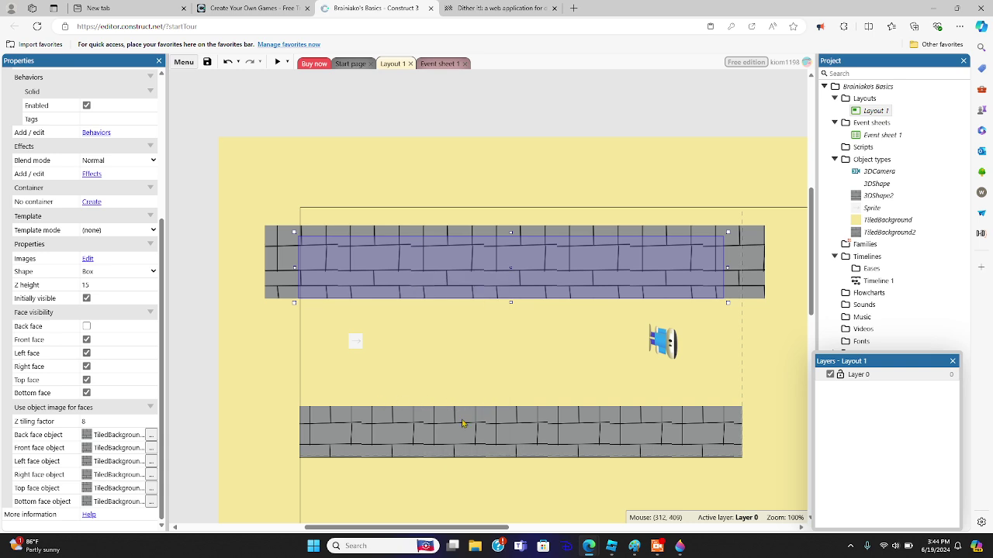
right_click(498, 435)
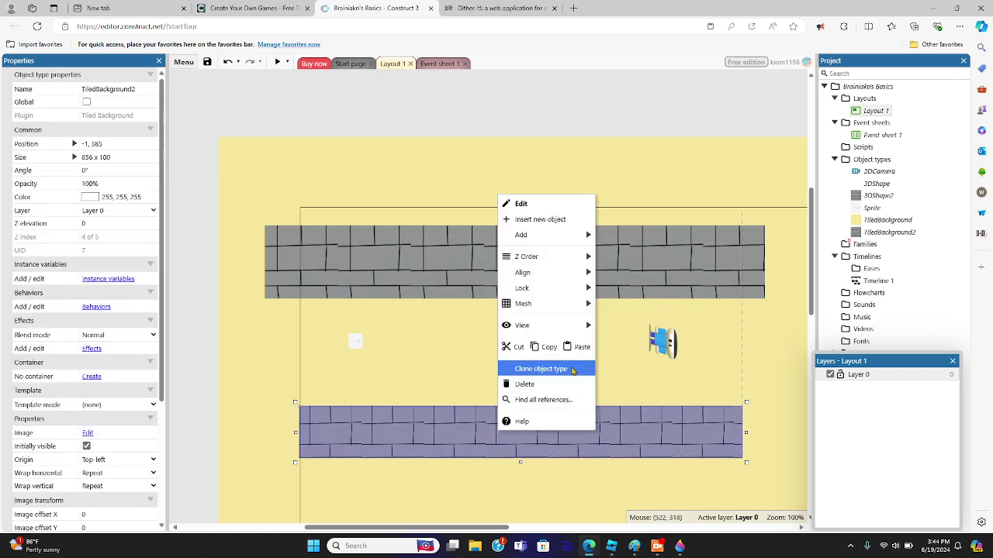
click(578, 349)
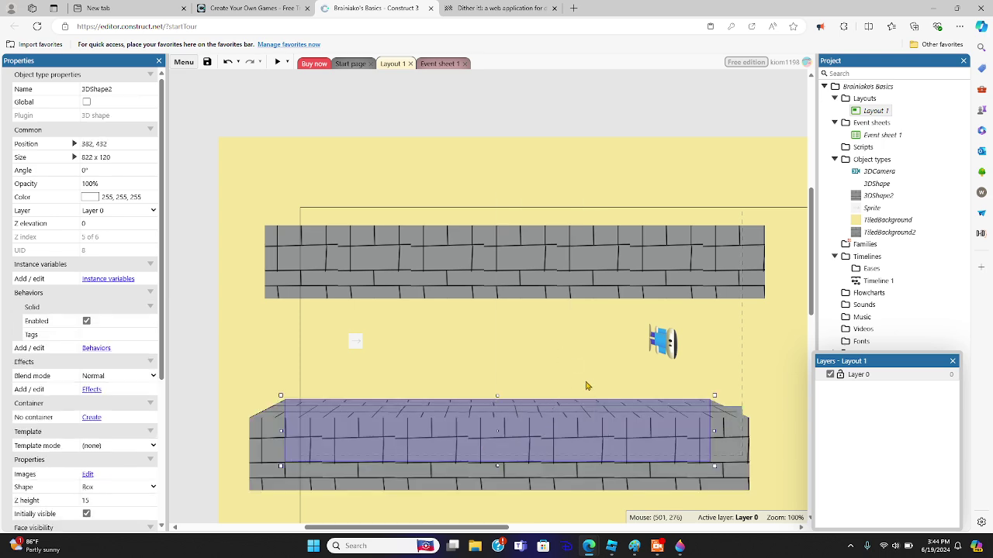
drag(573, 438, 574, 424)
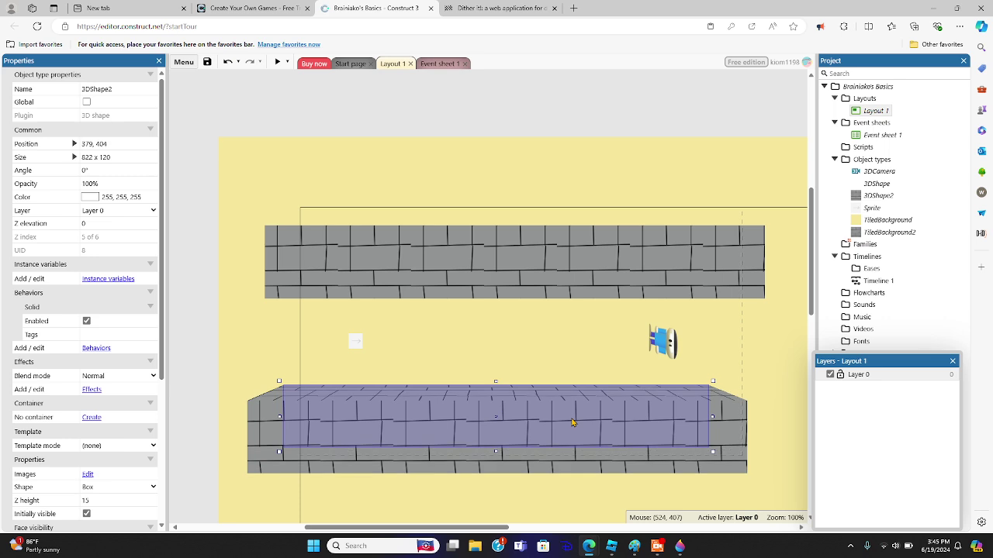
click(547, 197)
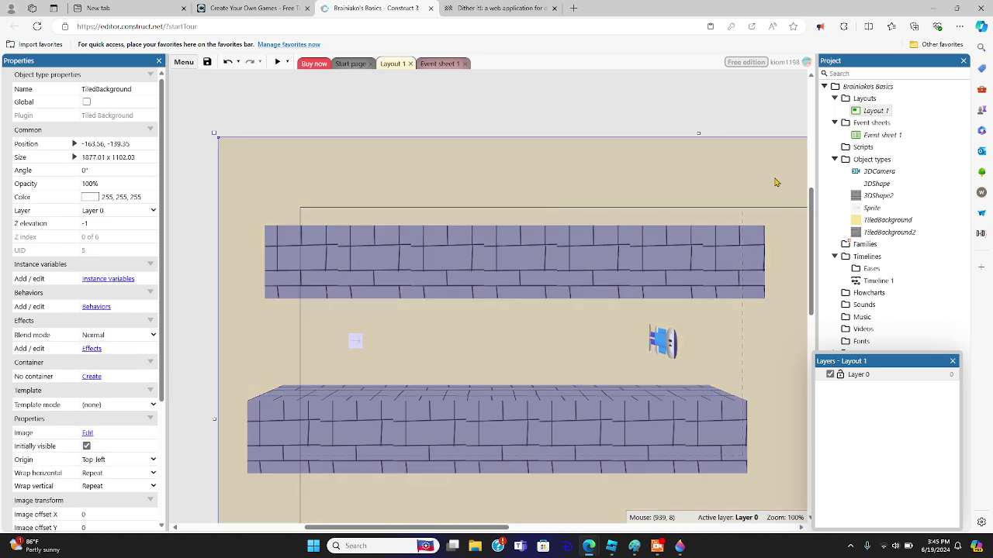
click(767, 123)
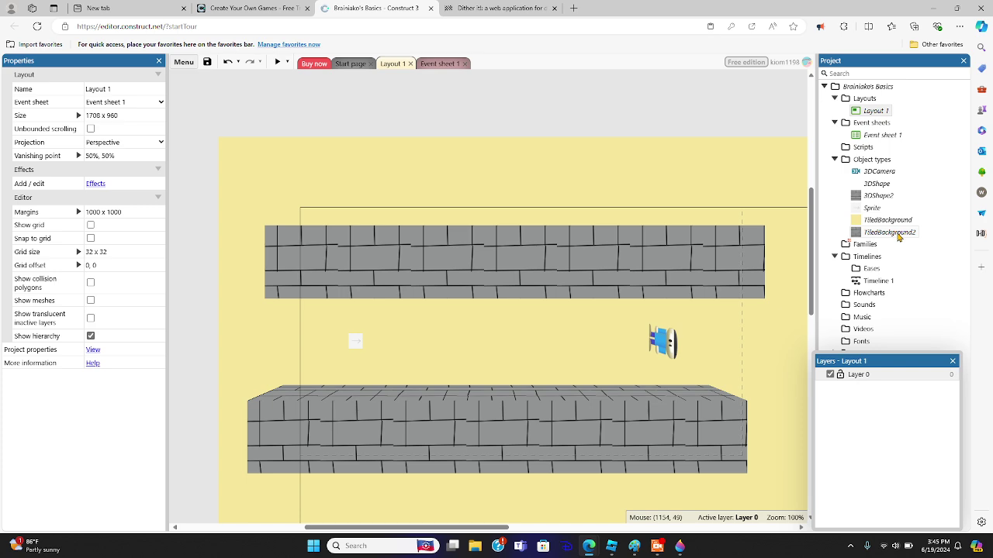
drag(898, 237, 502, 226)
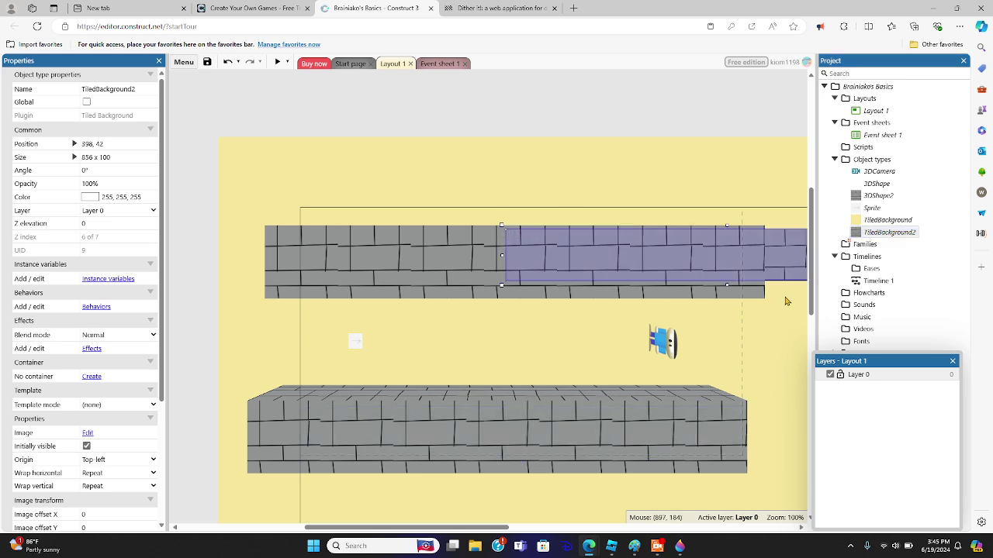
drag(783, 265, 576, 181)
right_click(576, 180)
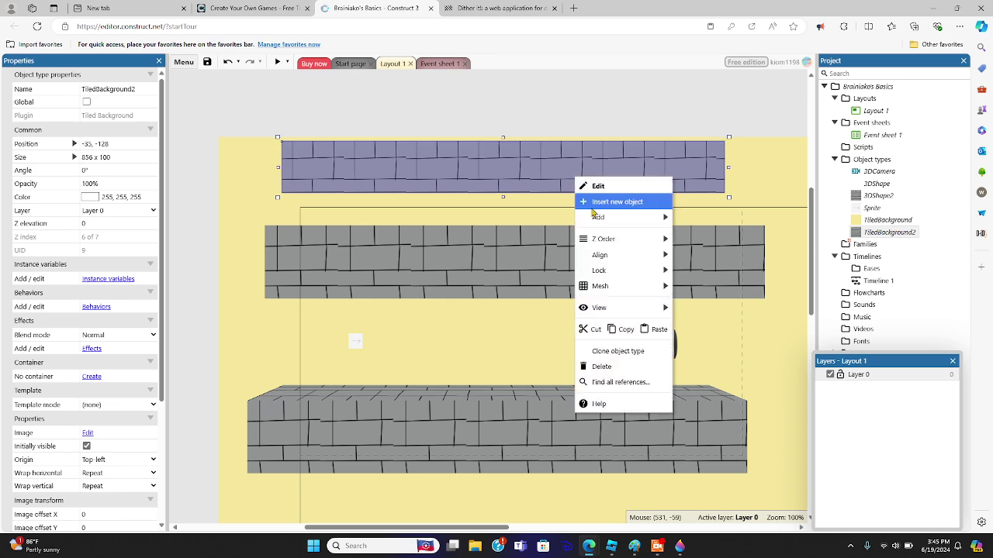
click(632, 366)
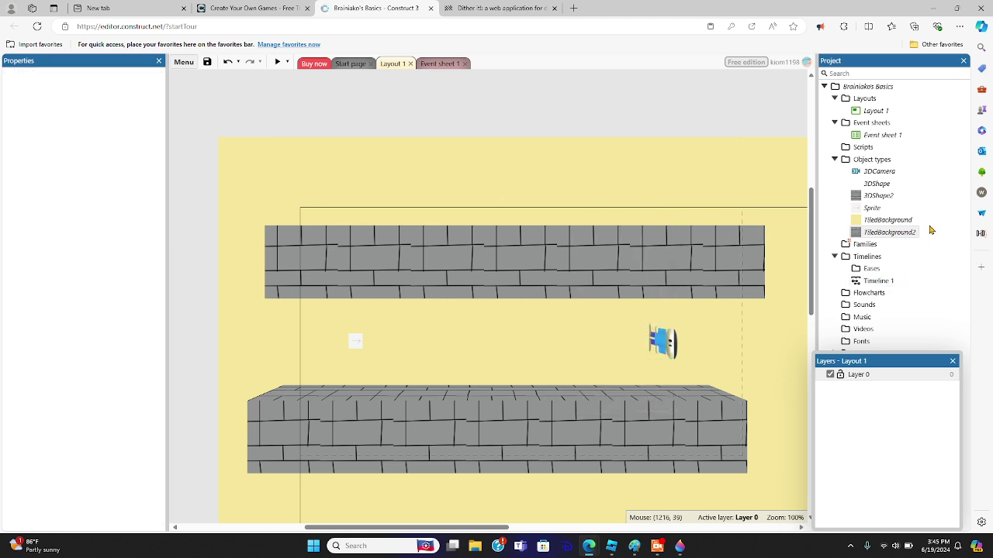
- Add another 3DShape2 wall, place it at about -25, 248, and rotate it to about 268.4° across the left ends of both walls
click(884, 197)
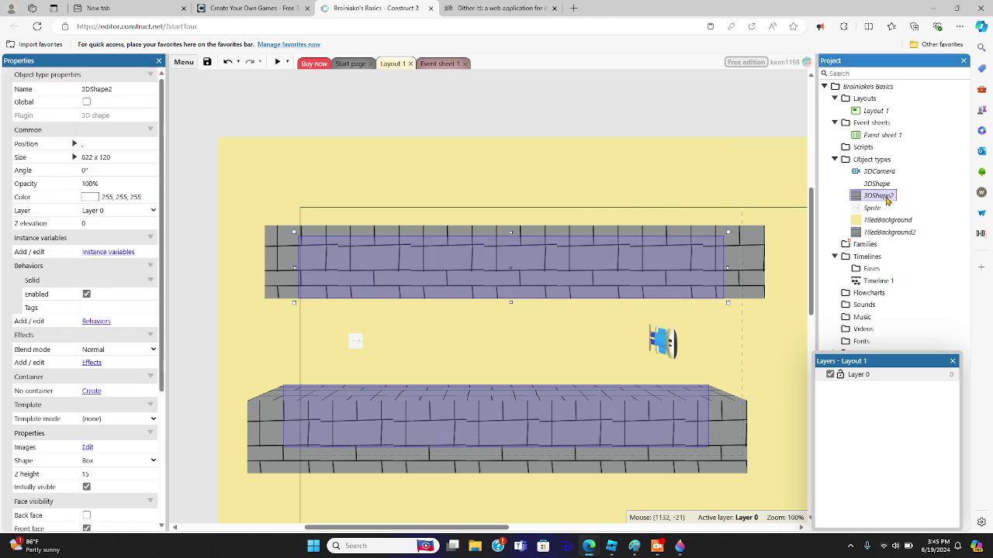
drag(886, 199, 397, 344)
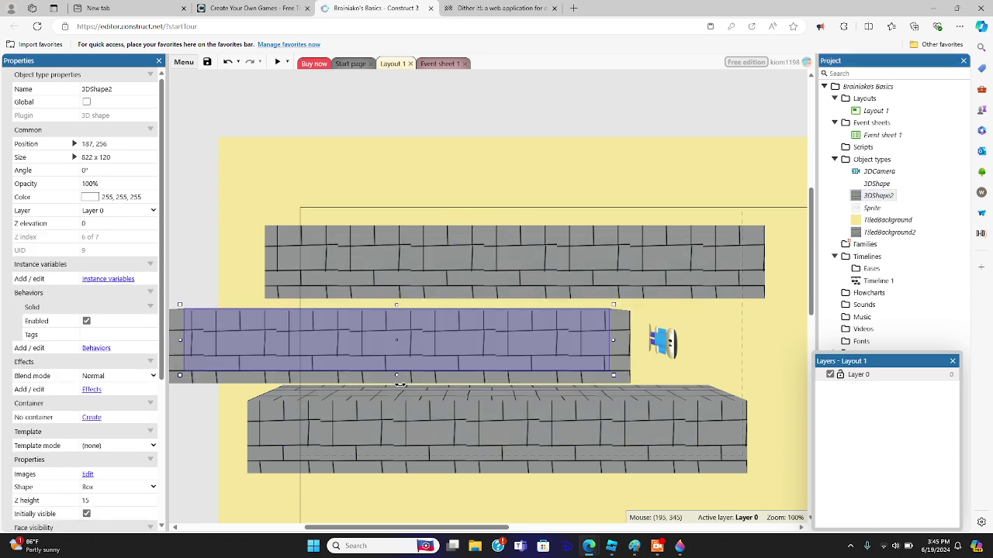
drag(398, 384, 491, 334)
drag(221, 372, 284, 374)
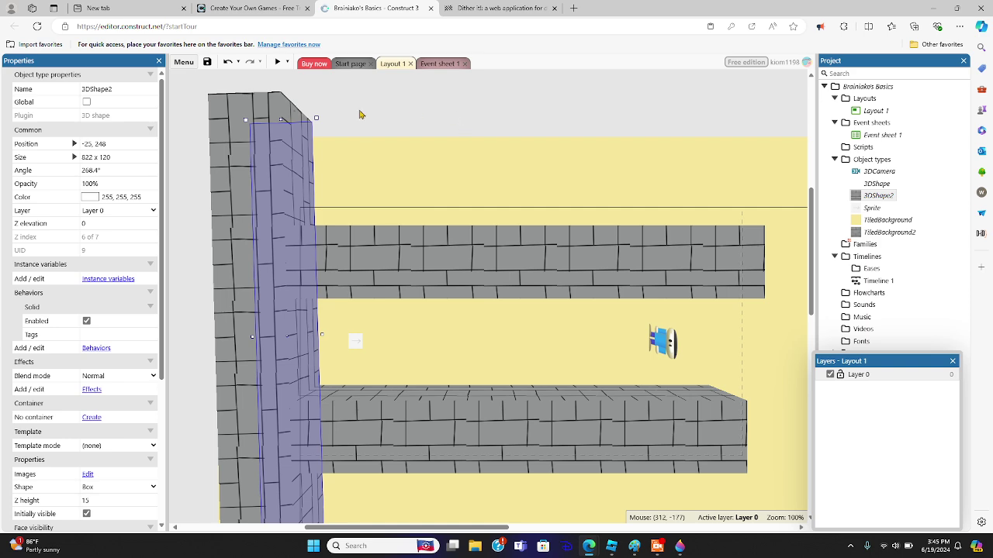
- Shorten the vertical brick wall from both ends to about 401 x 120 so it just spans the two horizontal walls
drag(282, 122, 311, 234)
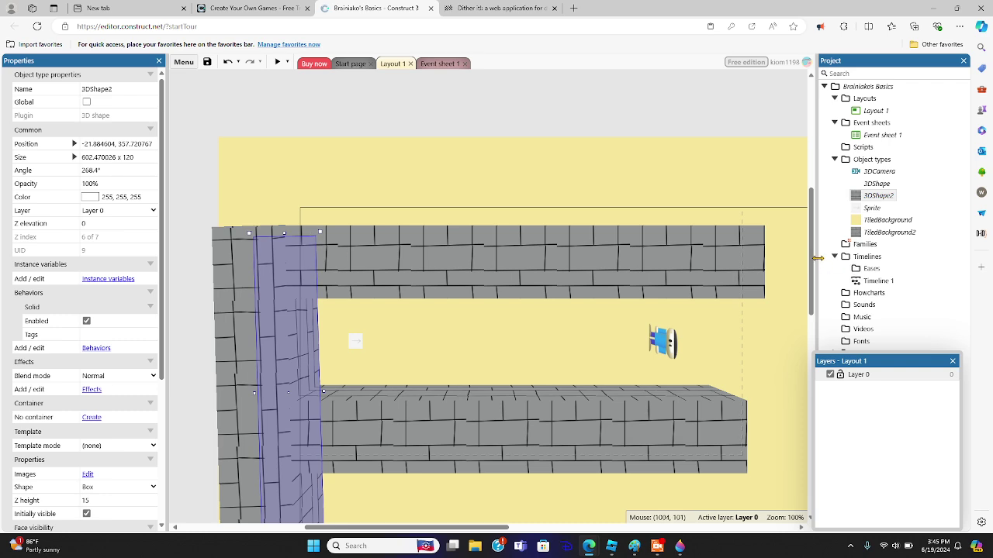
drag(812, 258, 811, 311)
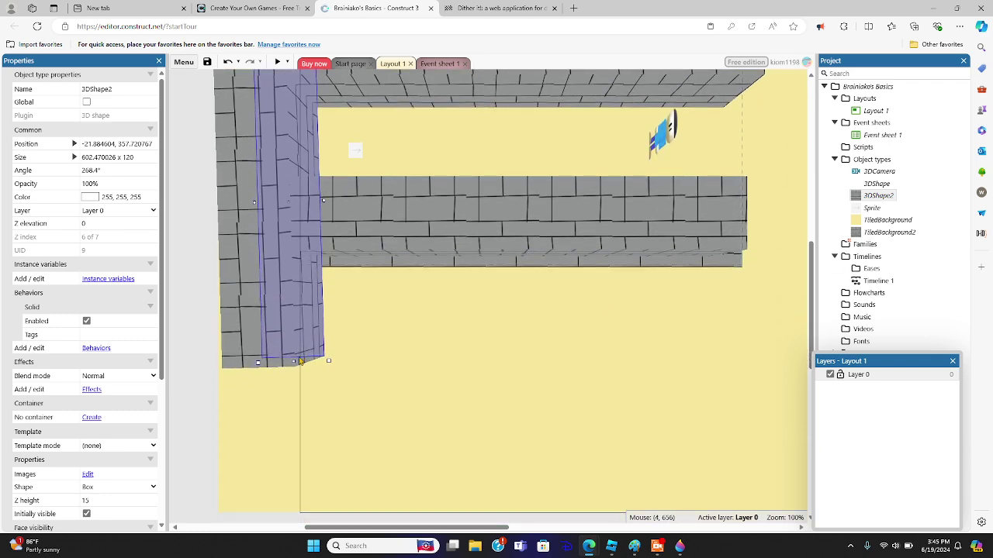
drag(293, 362, 292, 257)
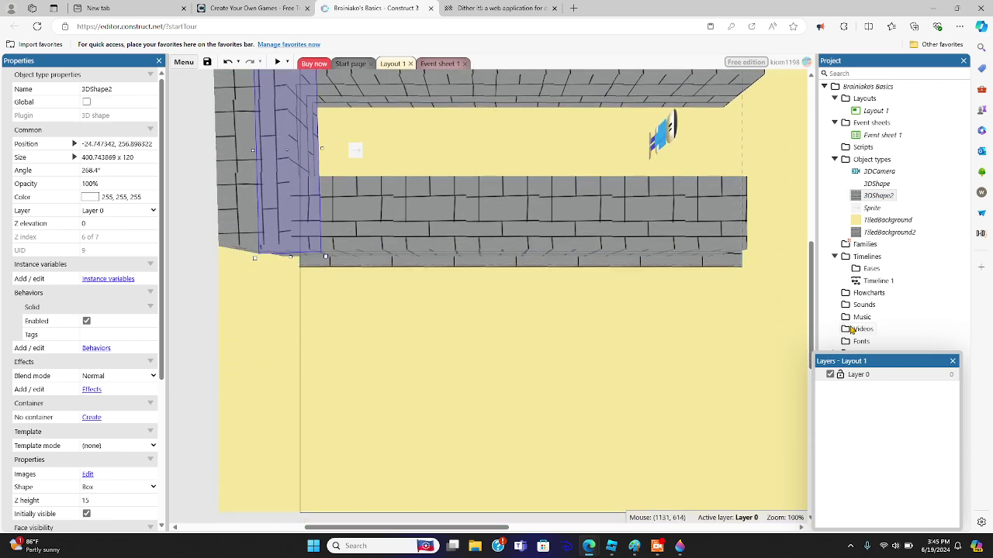
drag(816, 316, 822, 262)
click(690, 254)
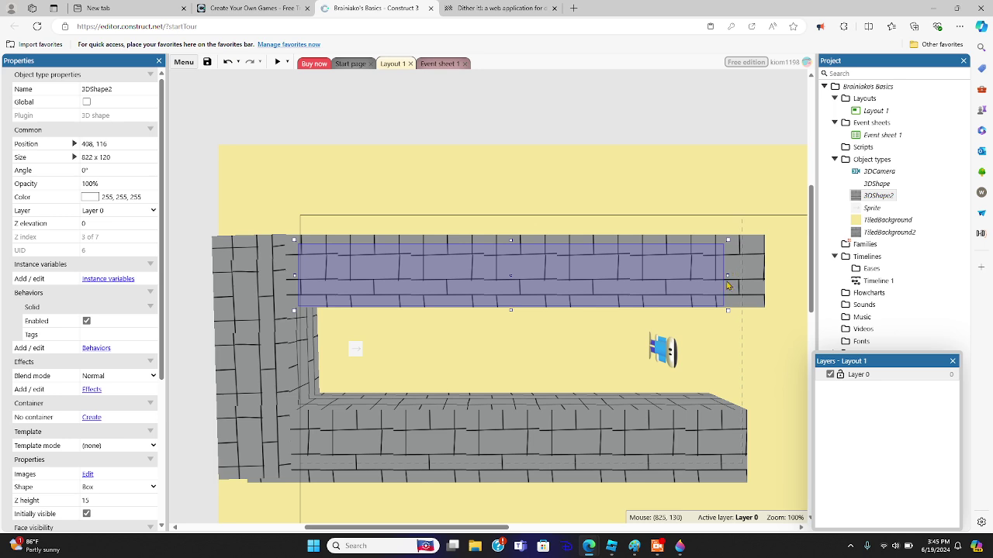
drag(727, 277, 456, 283)
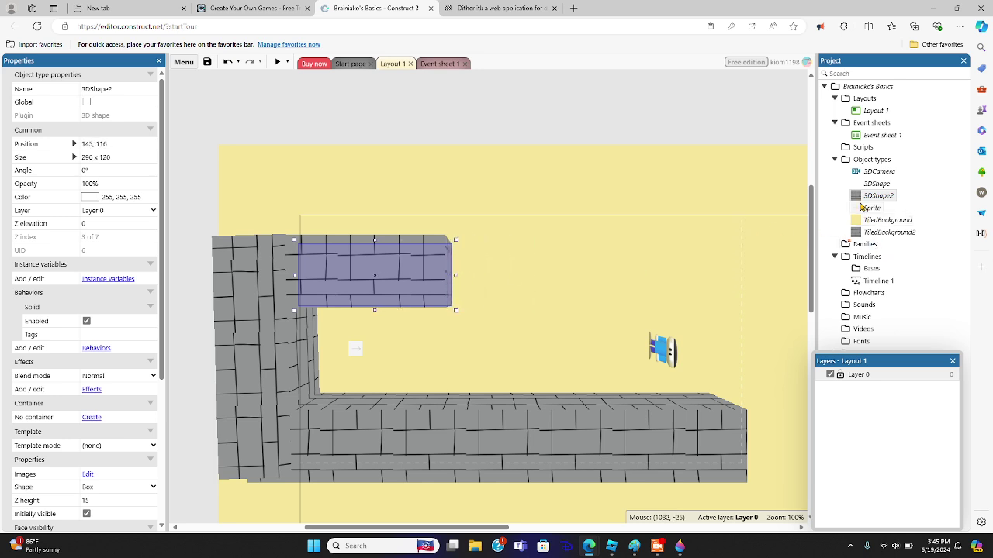
drag(861, 197, 566, 284)
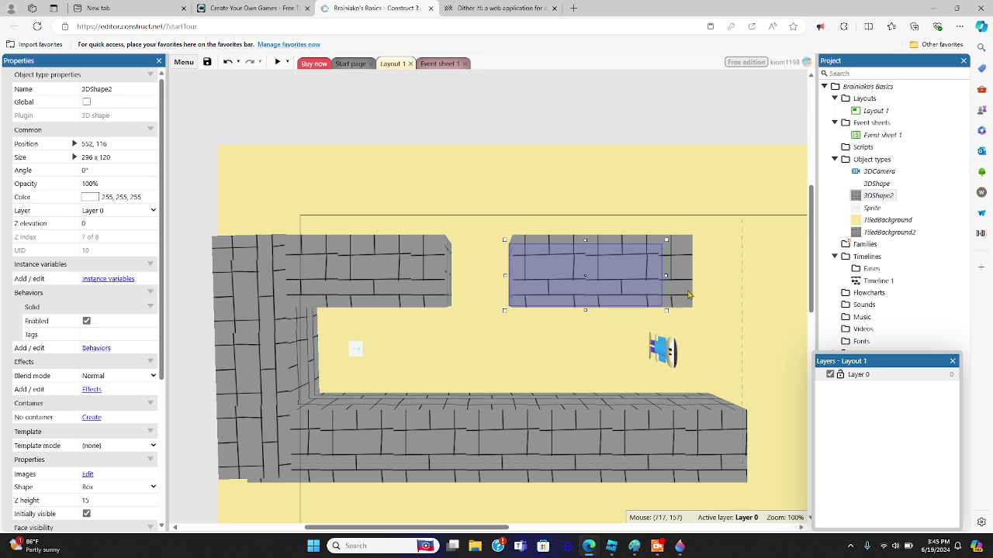
right_click(540, 277)
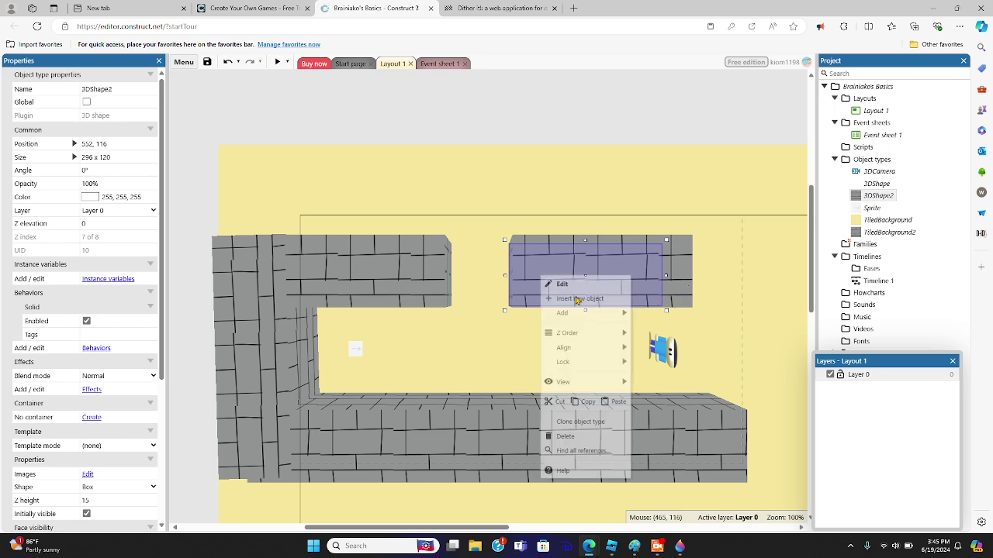
click(603, 450)
- Stretch the upper horizontal brick wall to the right to about 1383 x 120
click(384, 275)
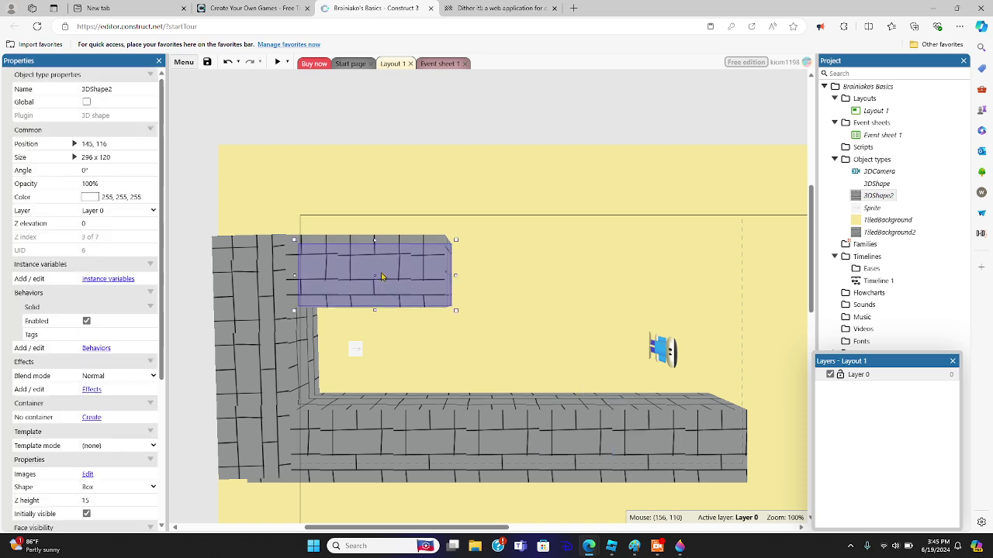
drag(452, 276, 710, 278)
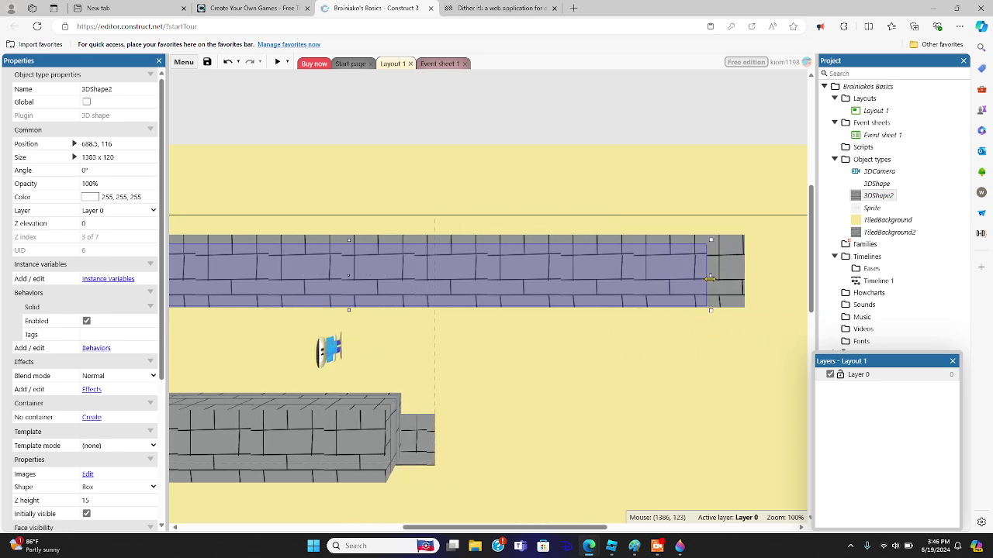
- Move the leftover tiled strip to -129, 381 behind the lower wall, and stretch the lower wall to the right to about 938 x 120
click(431, 439)
double_click(406, 438)
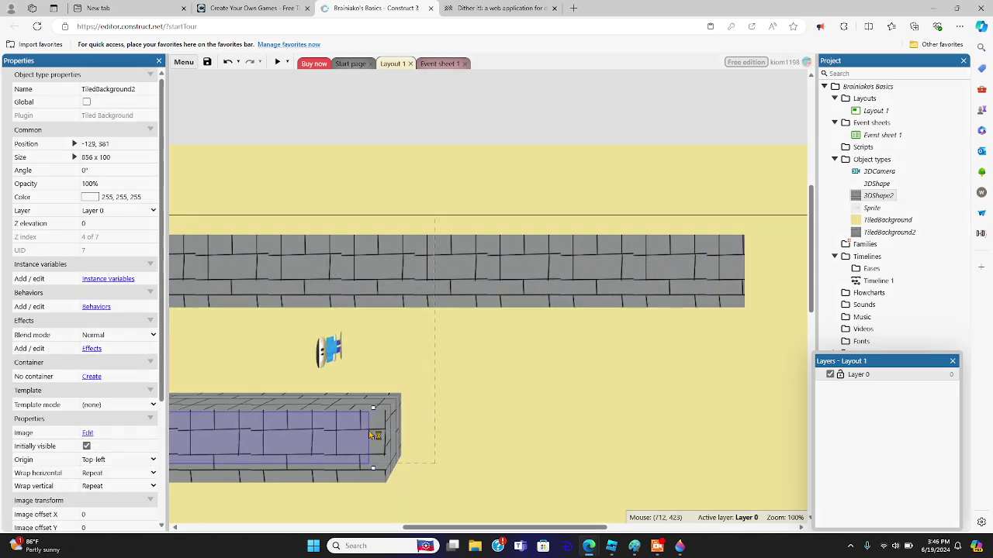
click(939, 73)
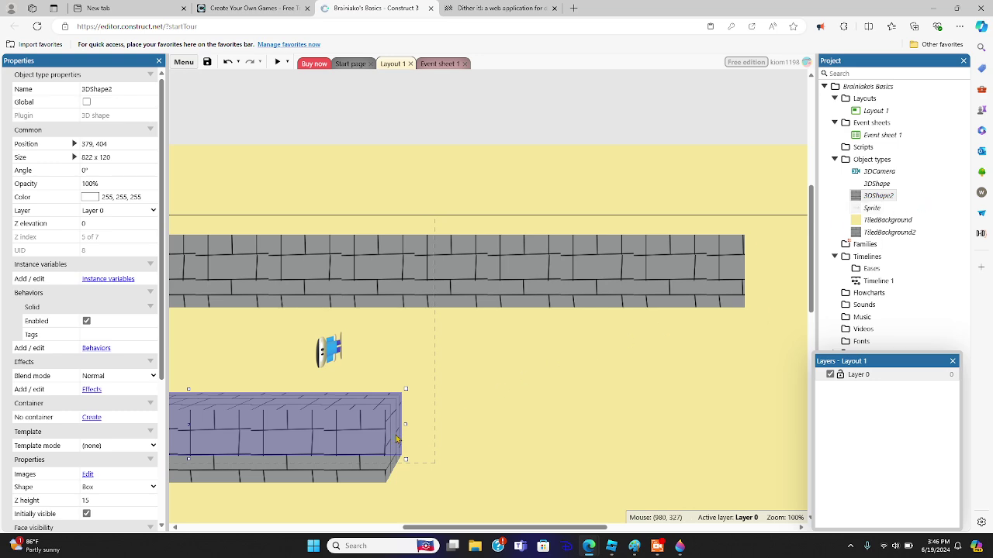
drag(409, 423, 465, 424)
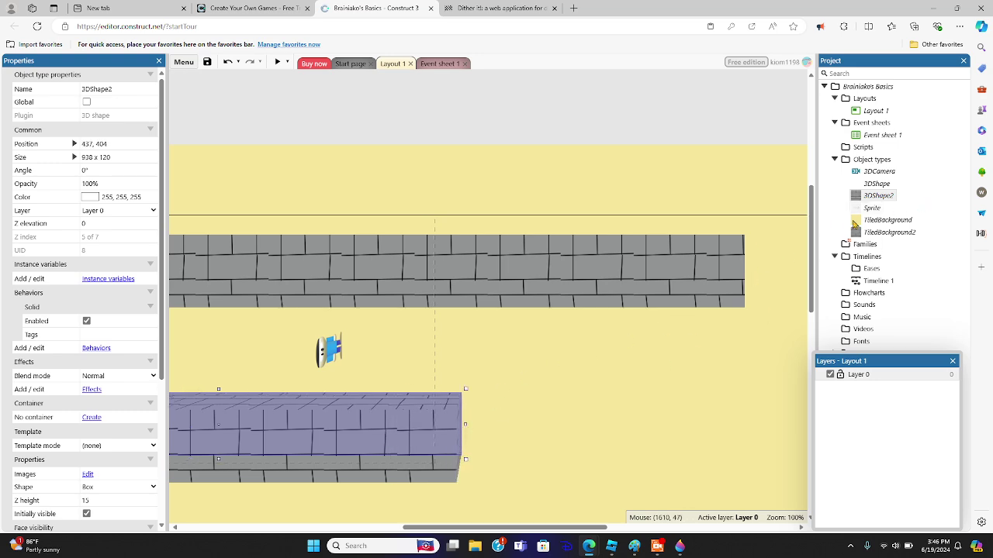
- Place another 1383 x 120 brick wall at about 1743, 409 beyond a gap in the lower wall, and extend the upper wall to about 1724 x 120
drag(870, 194, 692, 433)
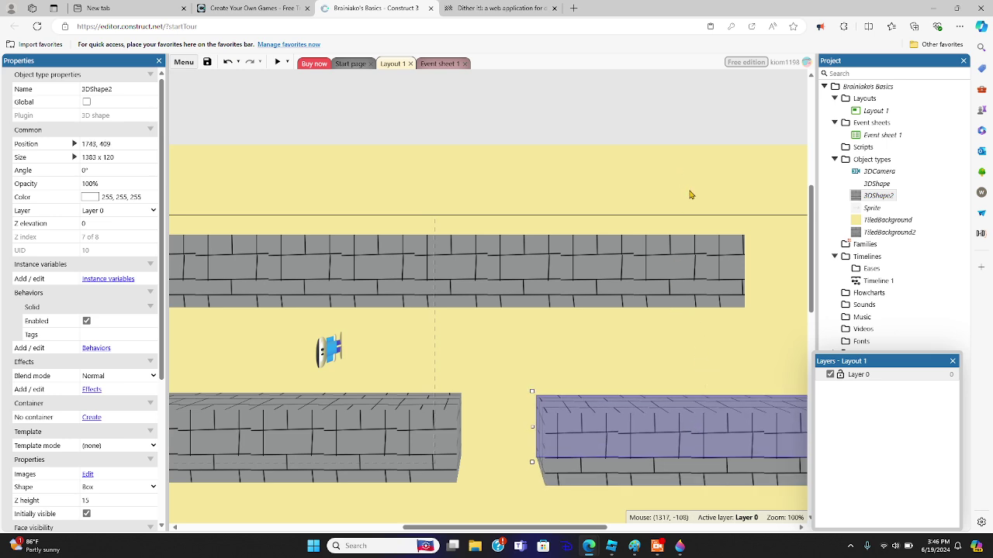
click(693, 260)
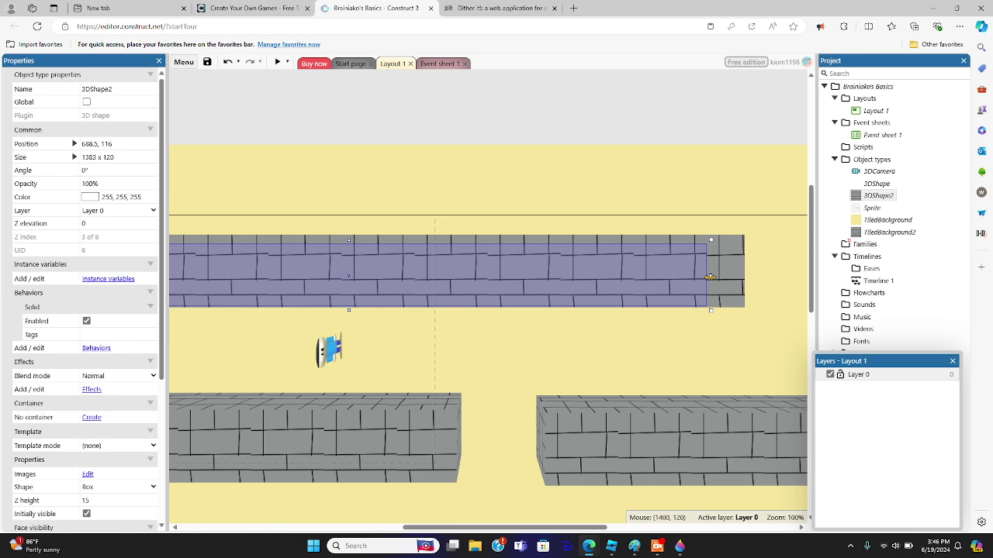
drag(710, 277, 497, 329)
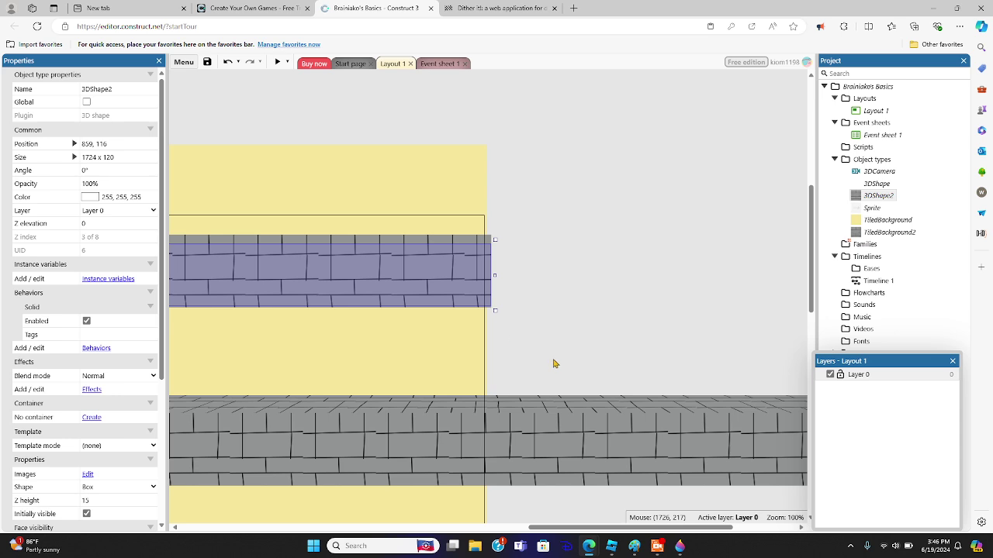
click(627, 356)
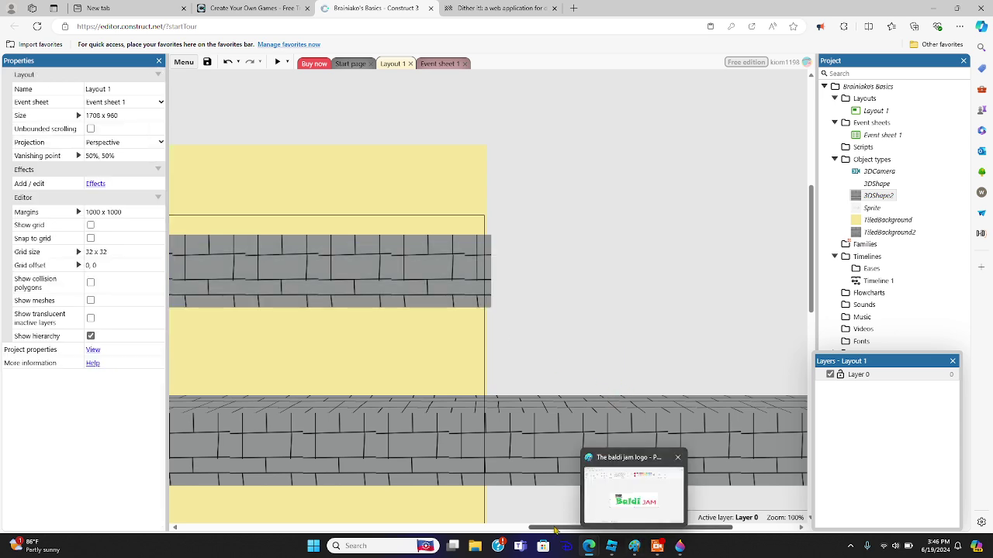
- Examine how far the upper and lower brick walls extend past the right edge of the layout
scroll(568, 532, left, 3)
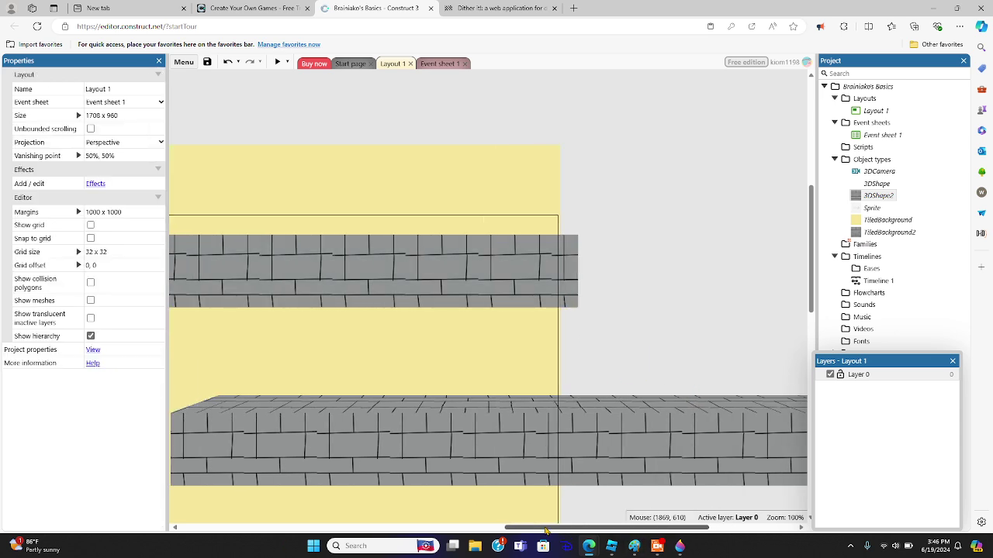
scroll(589, 520, right, 2)
scroll(643, 458, right, 3)
scroll(682, 398, left, 2)
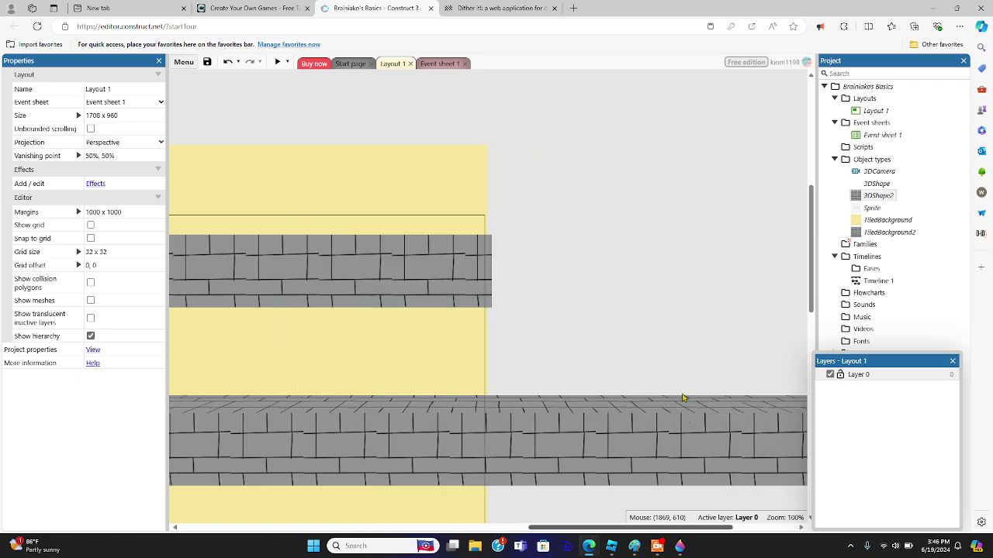
scroll(721, 466, right, 3)
mouse_move(632, 529)
mouse_down()
mouse_move(465, 530)
mouse_move(627, 531)
mouse_up()
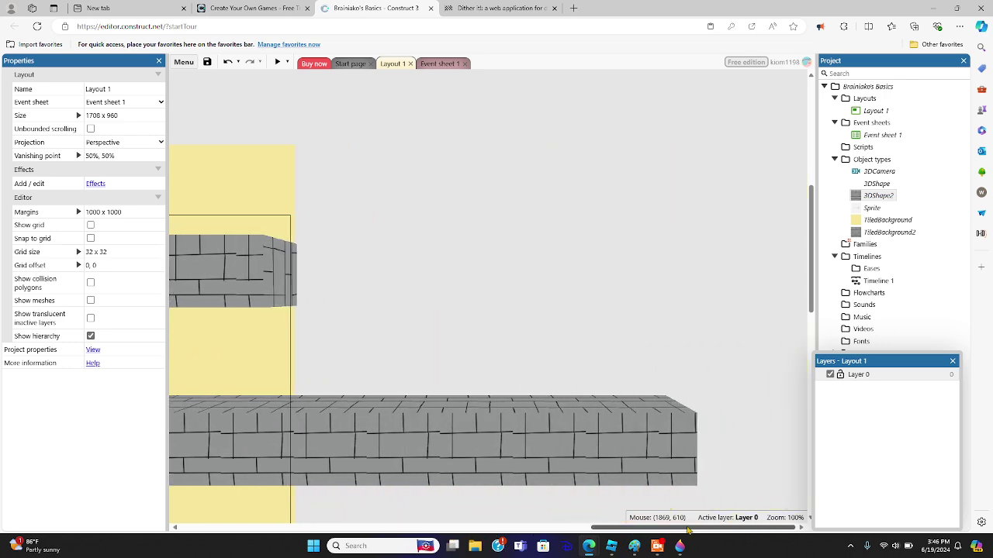
drag(687, 529, 384, 526)
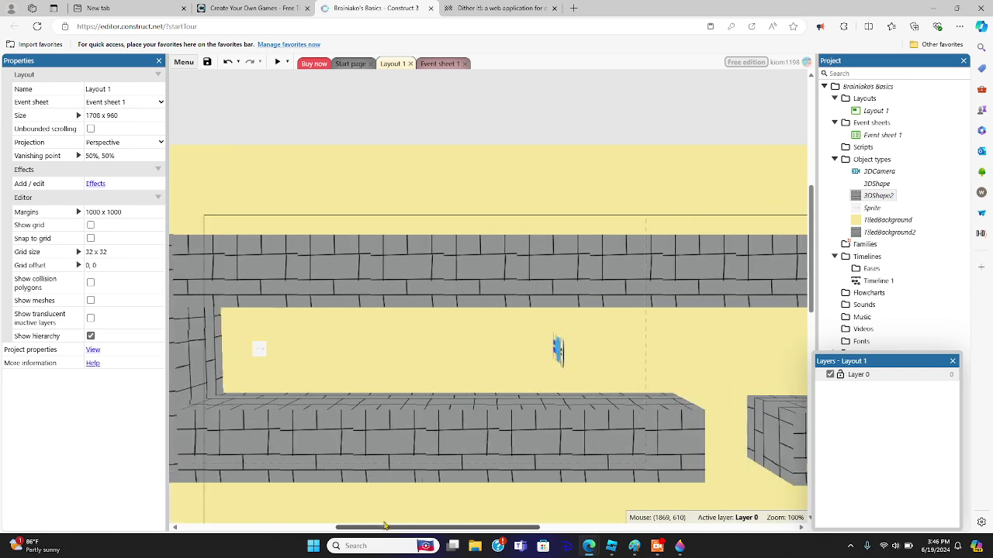
scroll(458, 527, left, 1)
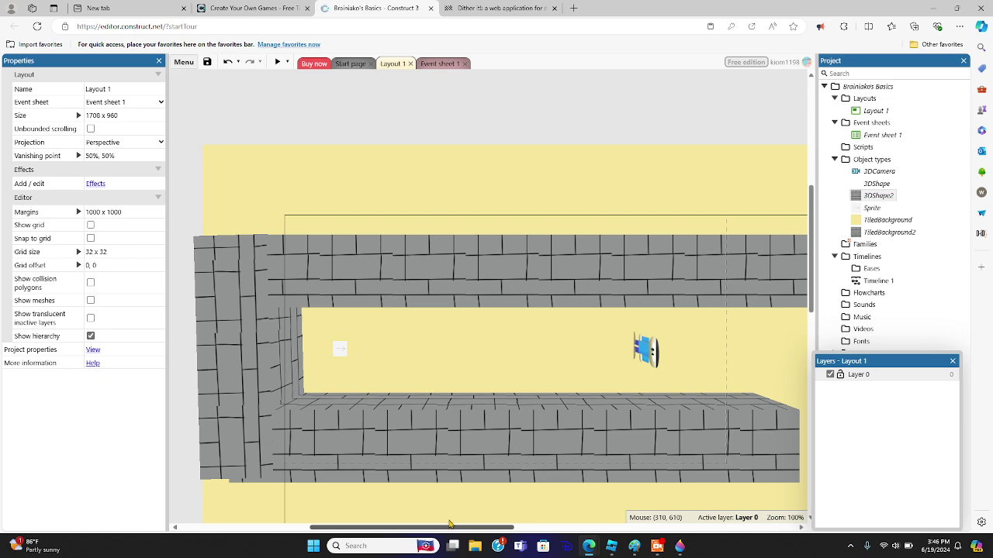
- Set the size of Layout 1 to 2508 x 960
click(862, 112)
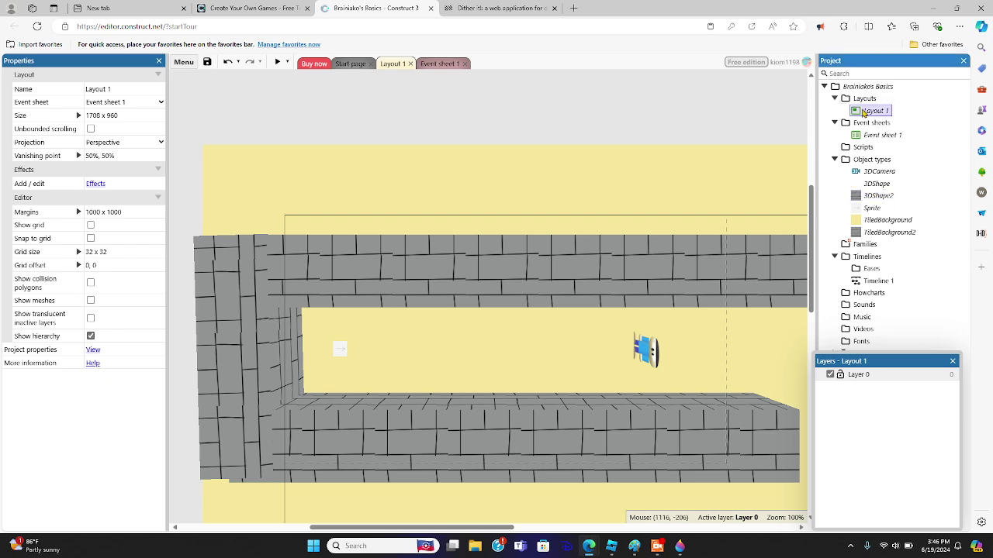
click(93, 115)
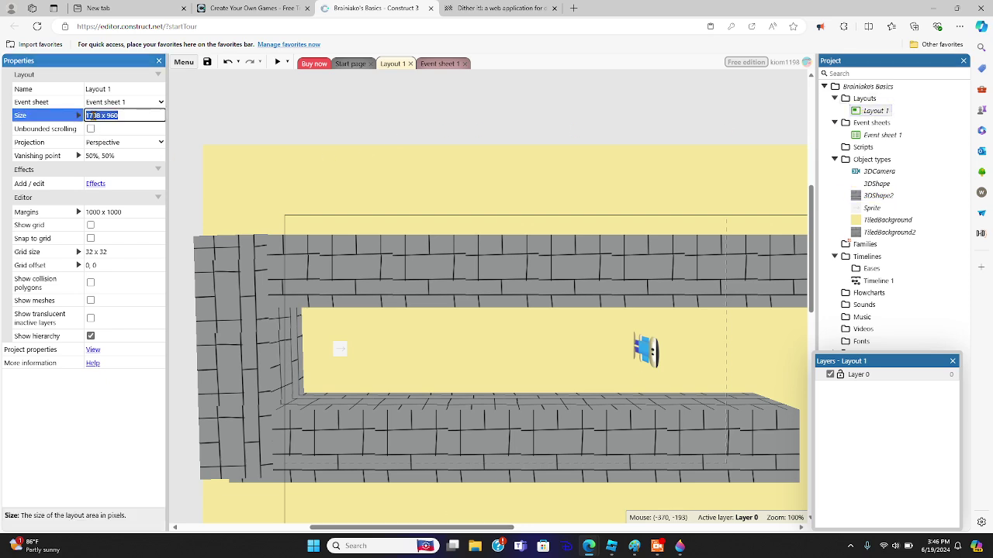
click(92, 115)
key(BackSpace)
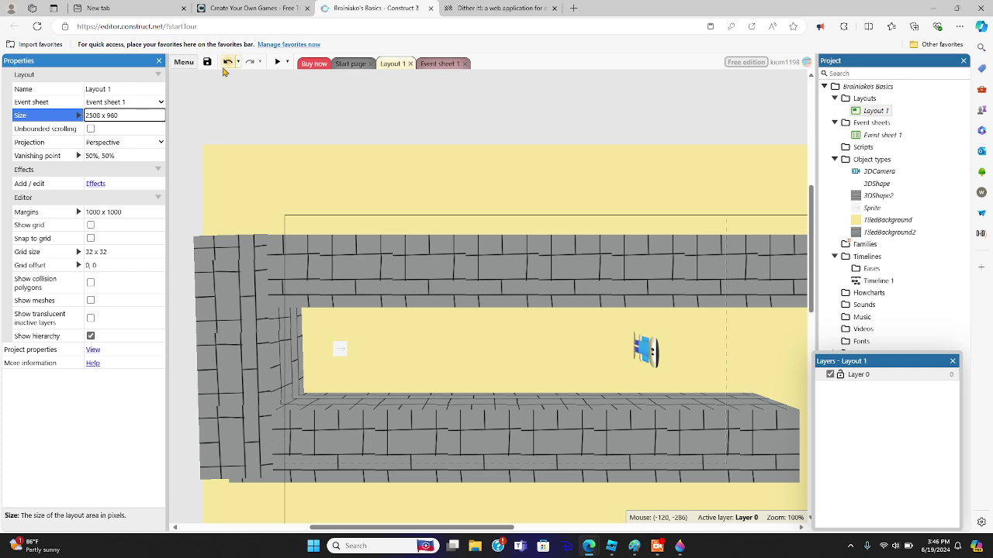
- Shift the yellow background slightly up to -164, -156, and check the right end of the enlarged layout
click(529, 188)
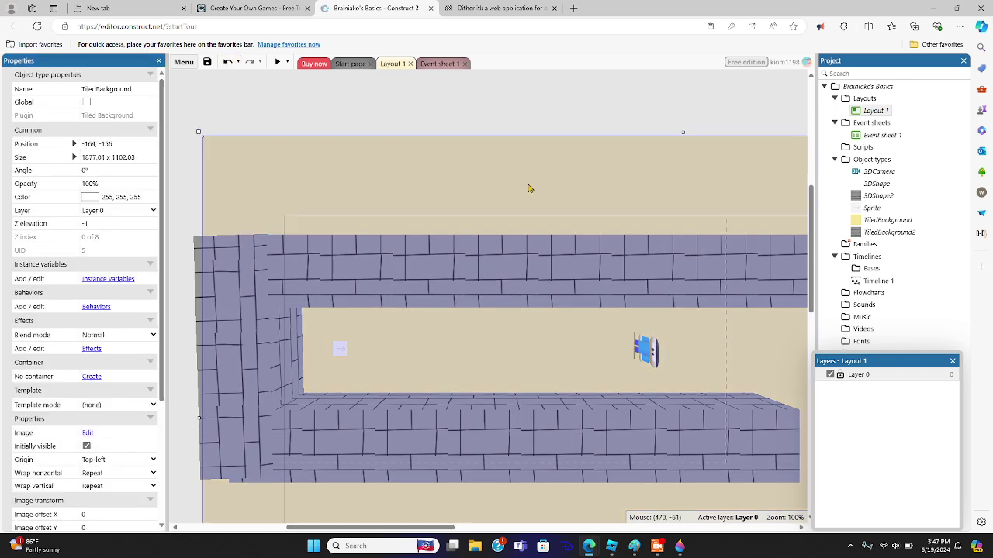
click(353, 111)
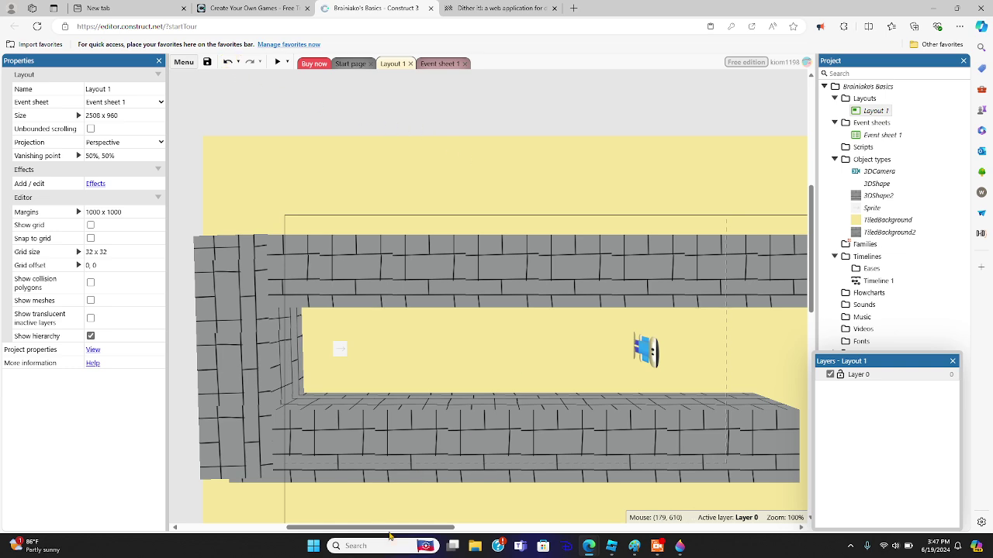
drag(388, 528, 667, 458)
click(876, 111)
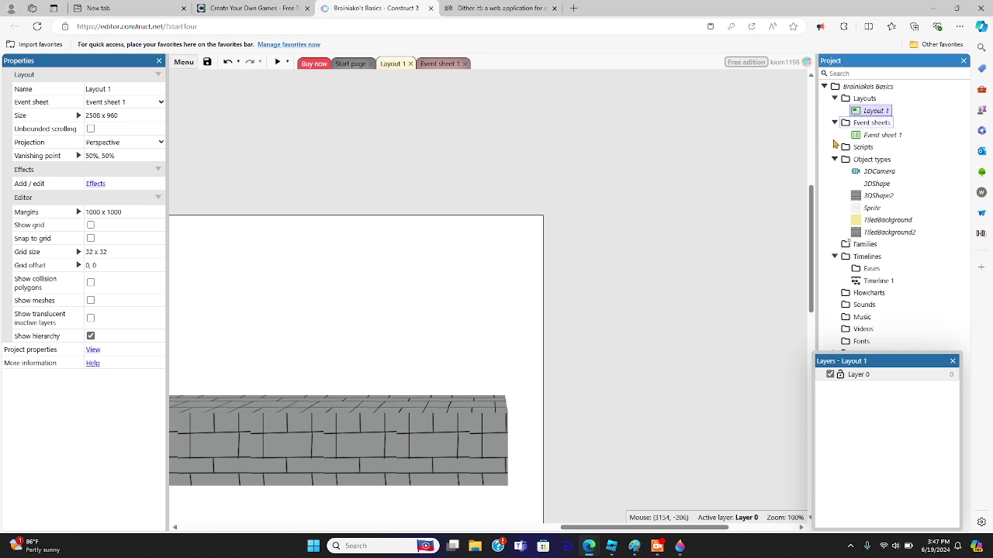
- Set the size of Layout 1 to 10008 x 9960
click(98, 114)
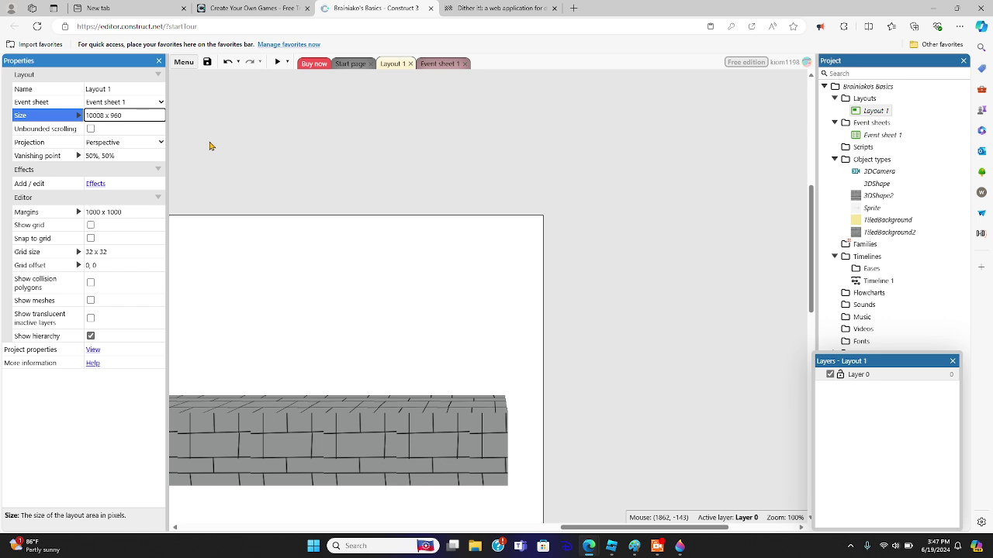
click(161, 155)
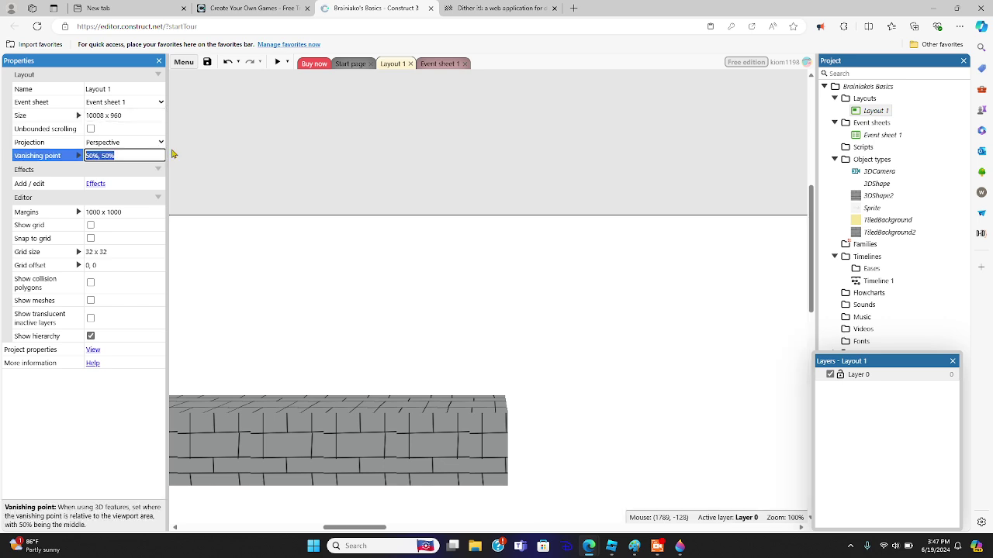
click(199, 176)
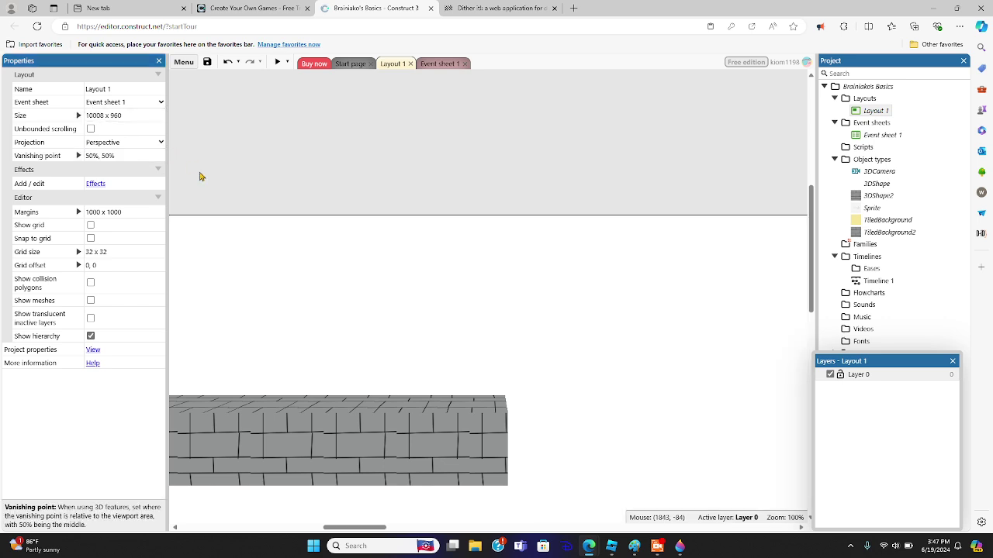
click(141, 115)
click(115, 114)
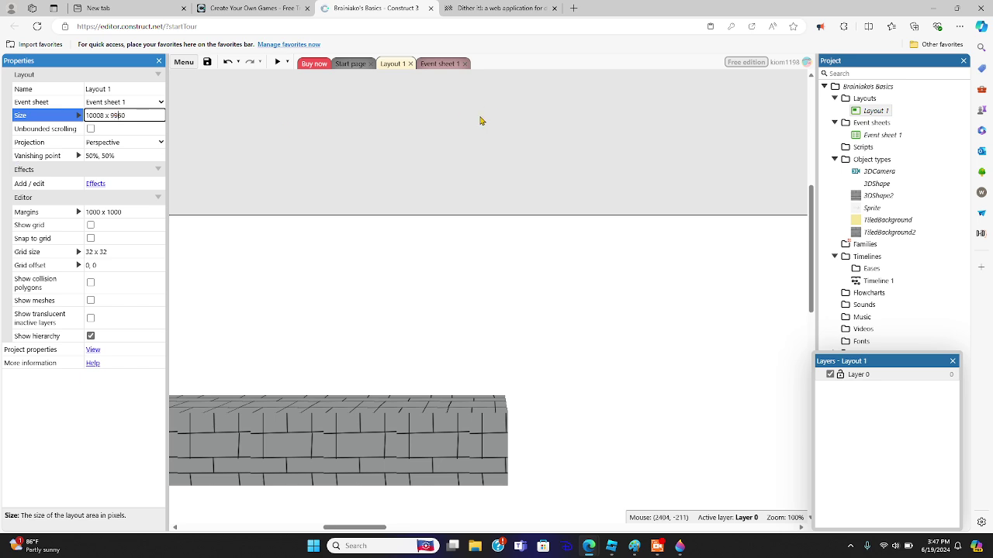
click(495, 217)
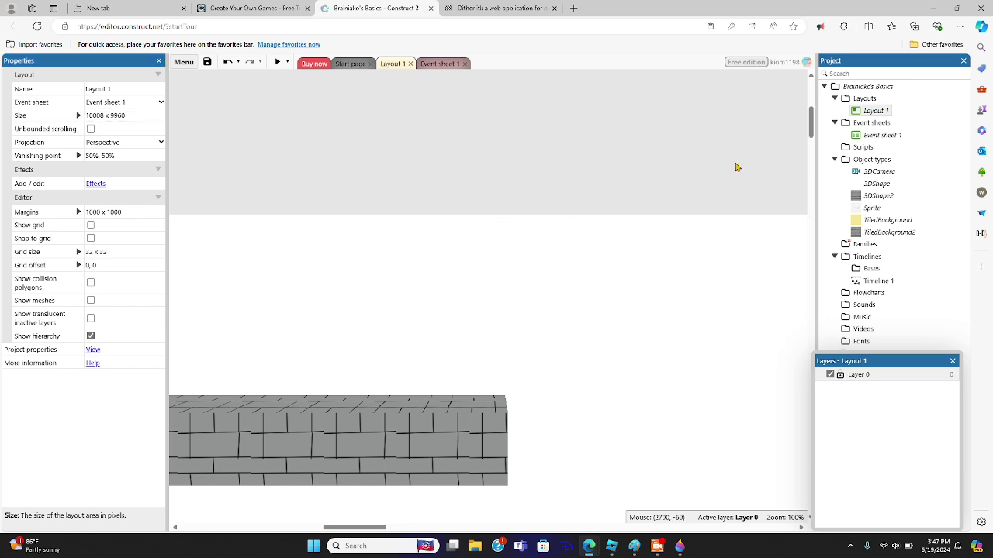
- Widen the yellow background to about 2817 x 1102, past the end of the lower brick wall
scroll(809, 139, down, 1)
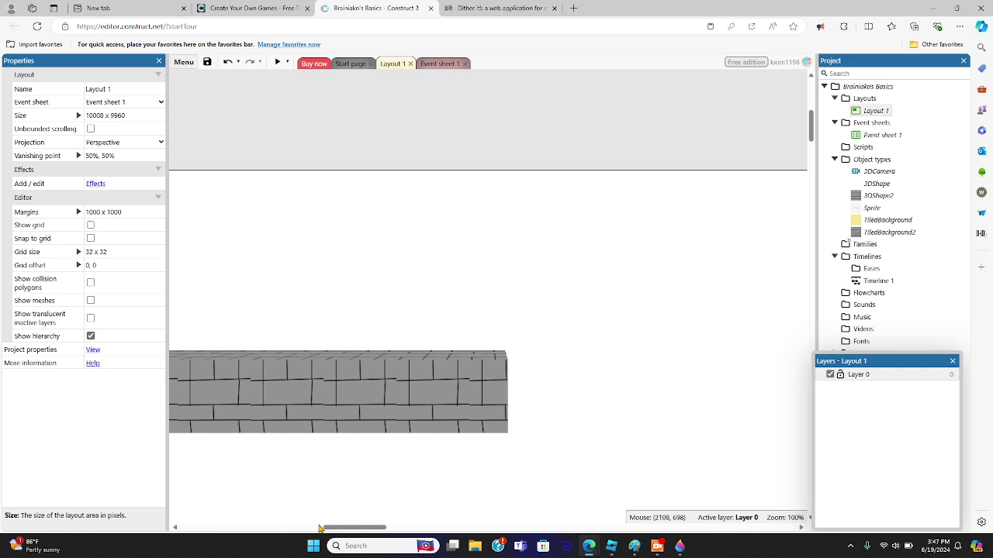
drag(351, 530, 326, 535)
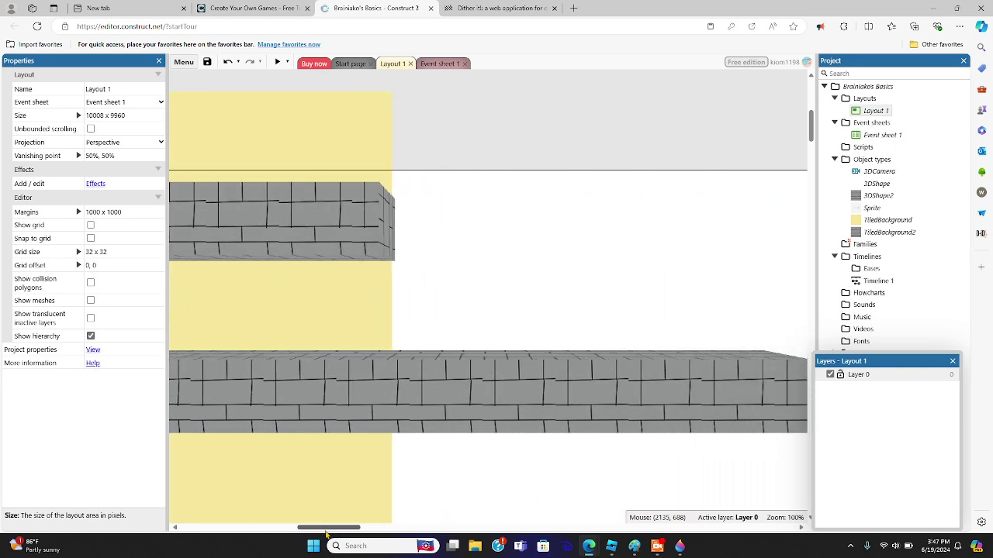
click(359, 277)
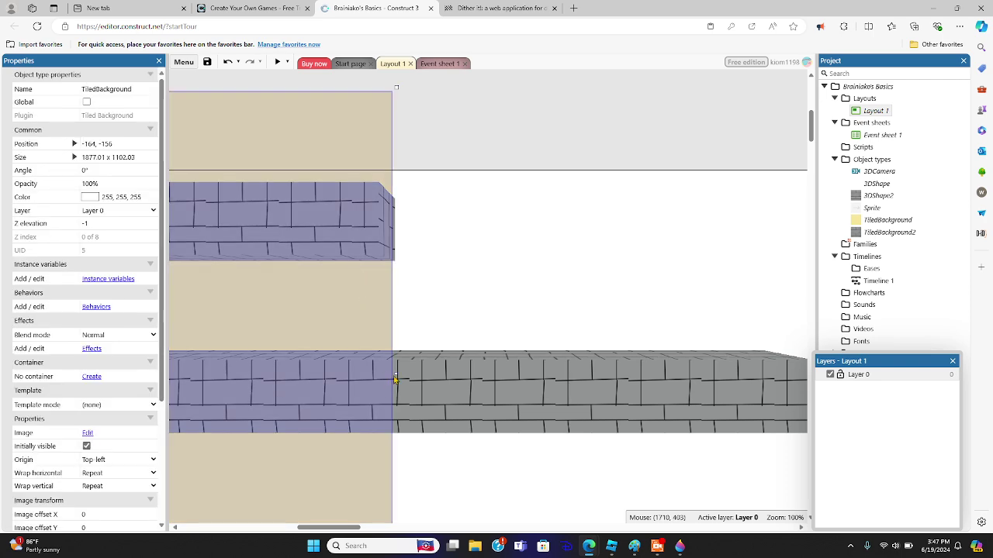
drag(394, 379, 505, 374)
click(614, 377)
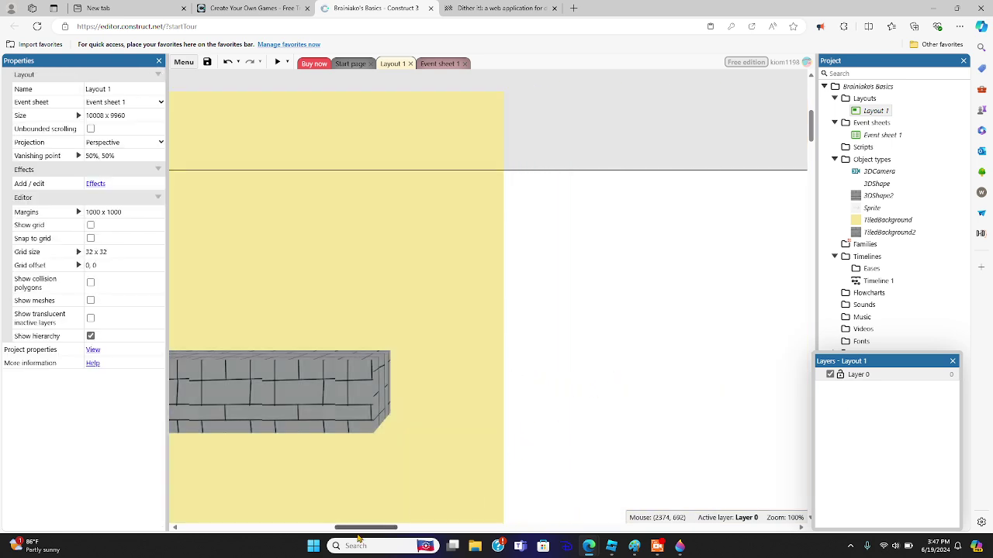
- Extend the upper brick wall to about 3332 x 120
drag(372, 529, 332, 530)
click(368, 241)
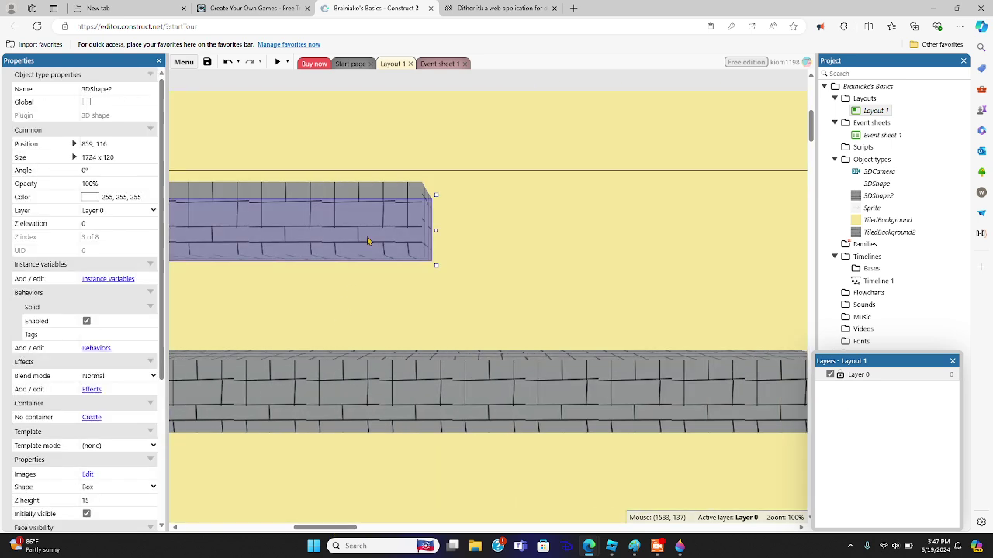
drag(433, 234, 705, 267)
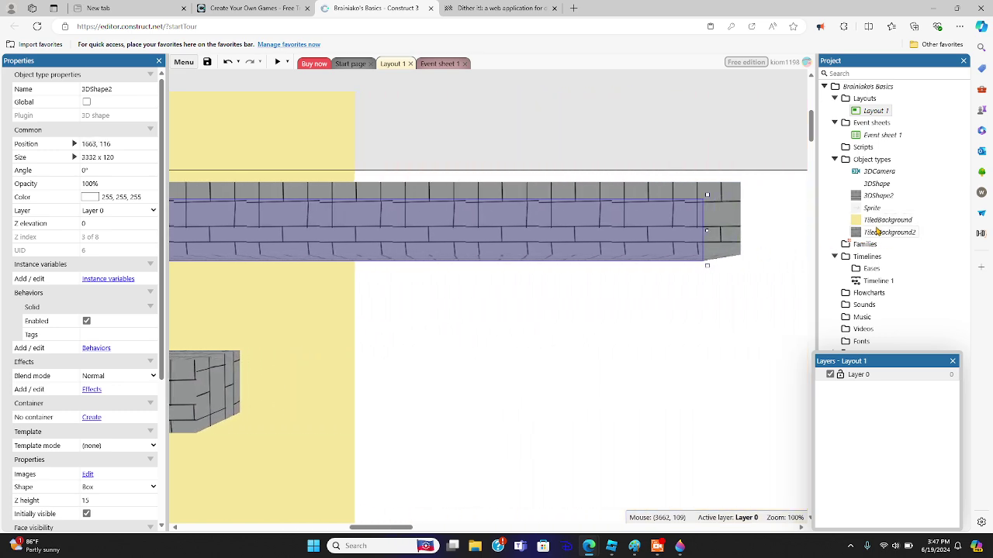
- Place another 3332 x 120 brick wall at about 4221, 410, in line with the lower wall beyond a second gap
drag(880, 199, 567, 367)
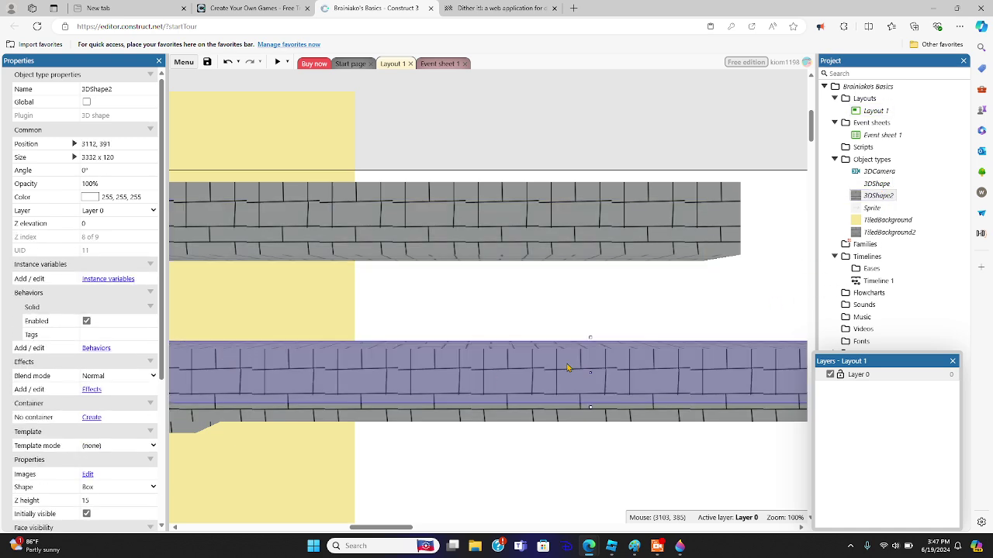
drag(324, 385, 403, 390)
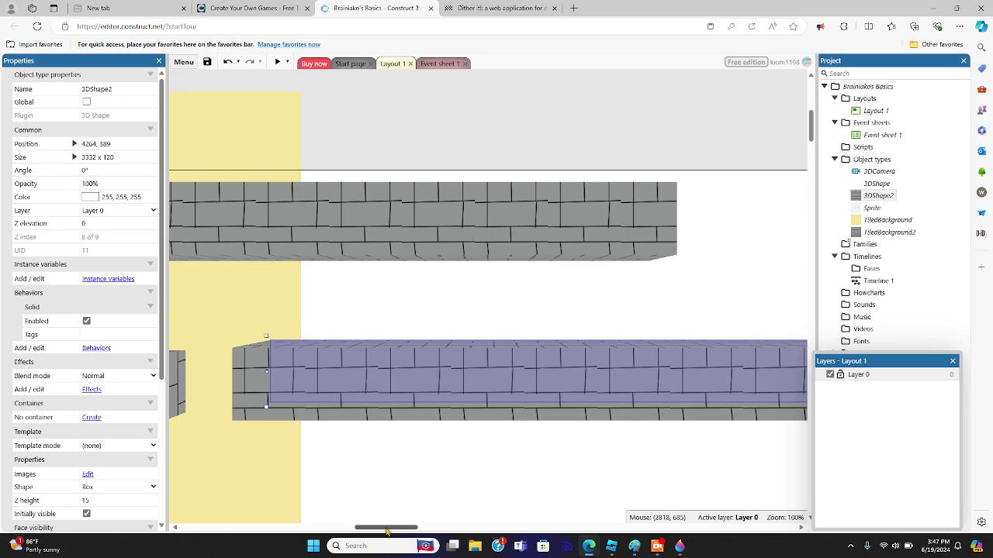
drag(386, 530, 370, 533)
drag(537, 372, 512, 382)
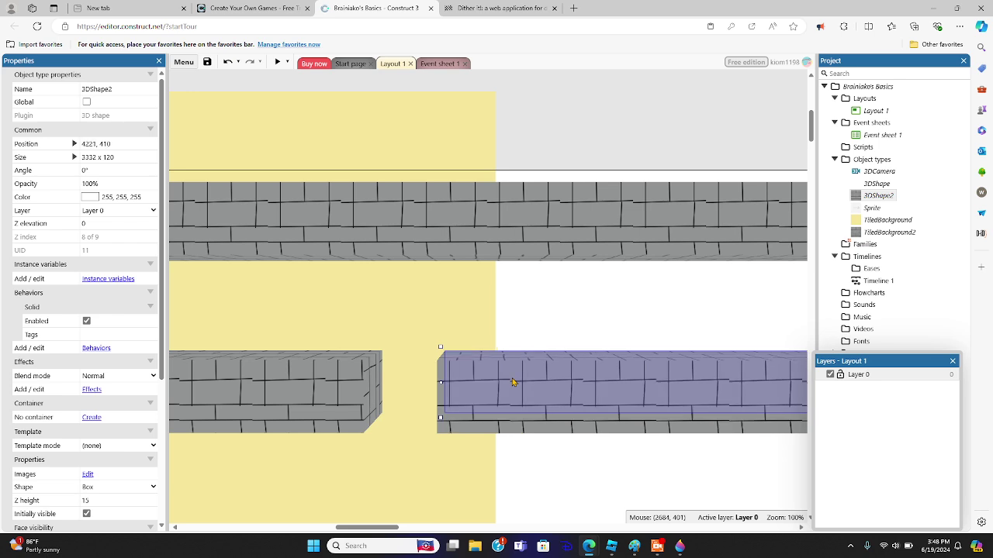
- Widen the yellow background to about 5646 x 1102 beneath the new lower wall
click(485, 317)
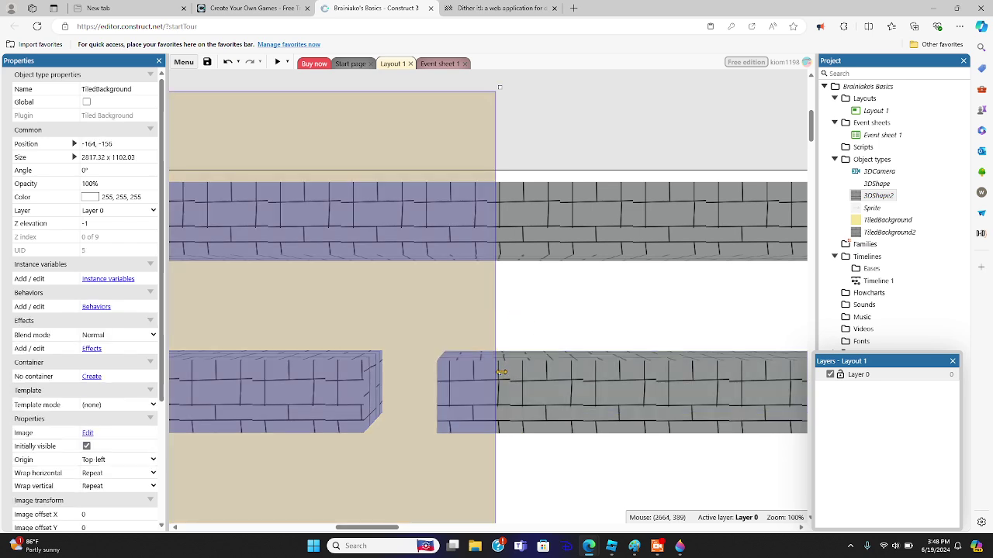
drag(502, 373, 588, 358)
click(651, 322)
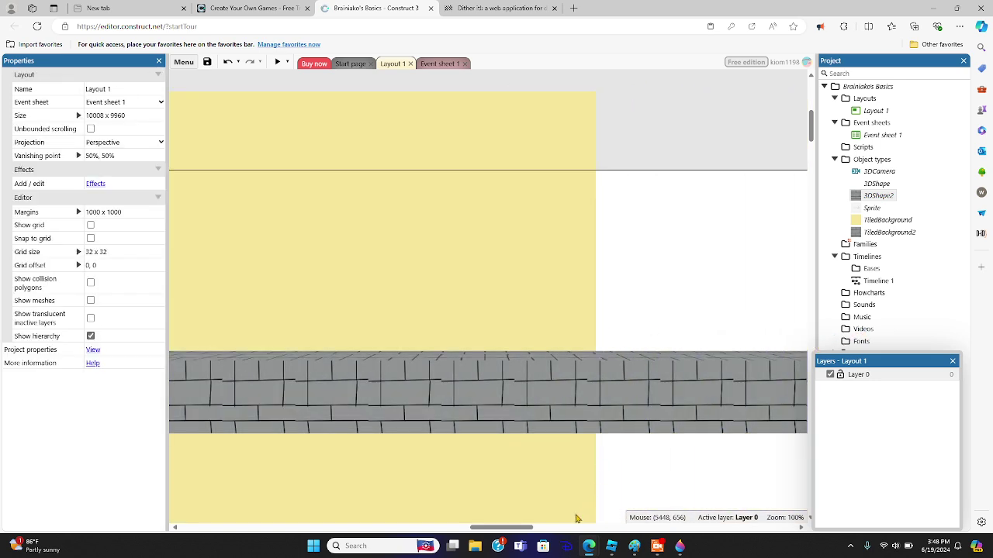
- Place a 3332 x 120 brick wall rotated to about 89.3° at about 590, 2083, running down from the lower wall before the first gap
drag(519, 529, 278, 533)
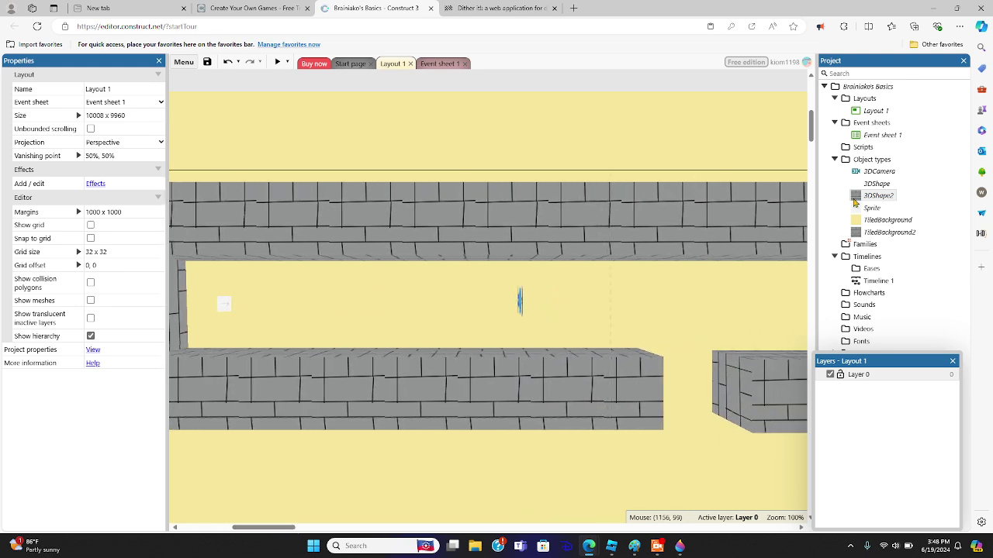
drag(854, 202, 516, 434)
drag(547, 395, 585, 473)
scroll(574, 423, down, 3)
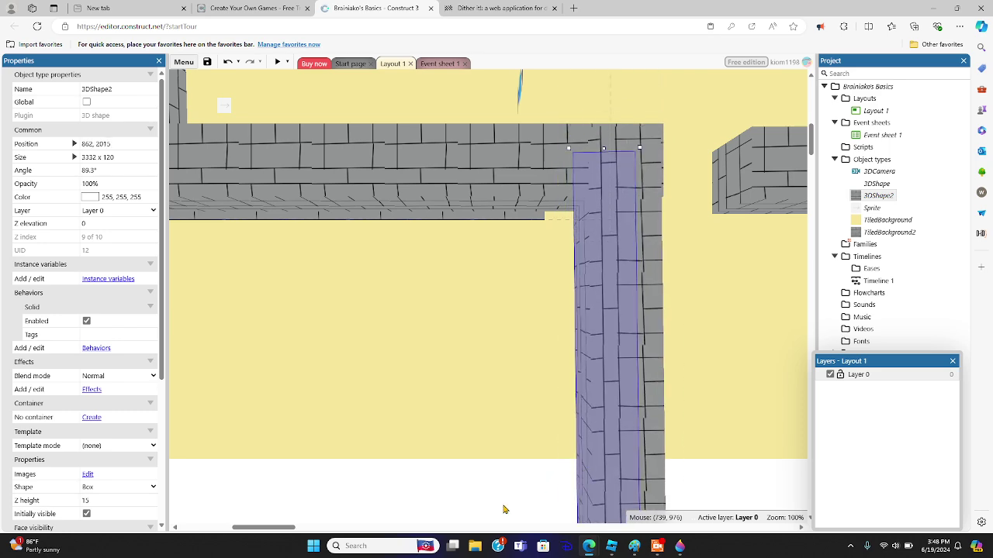
drag(299, 532, 313, 534)
drag(405, 404, 265, 415)
- Paste a copy of the vertical wall at about 1385, 2003 beyond the gap, and place a horizontal wall at about 1048, 888 across both
right_click(265, 415)
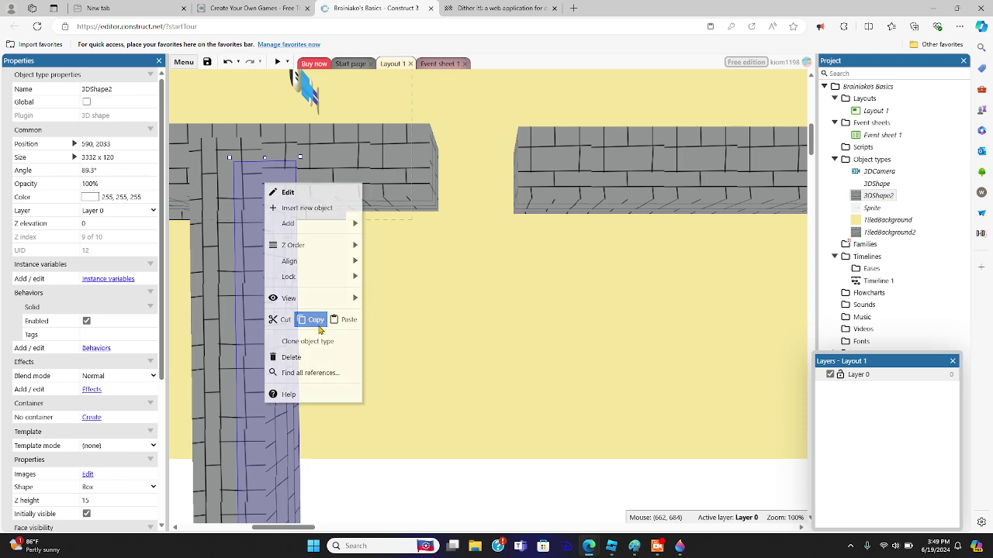
click(314, 320)
right_click(626, 337)
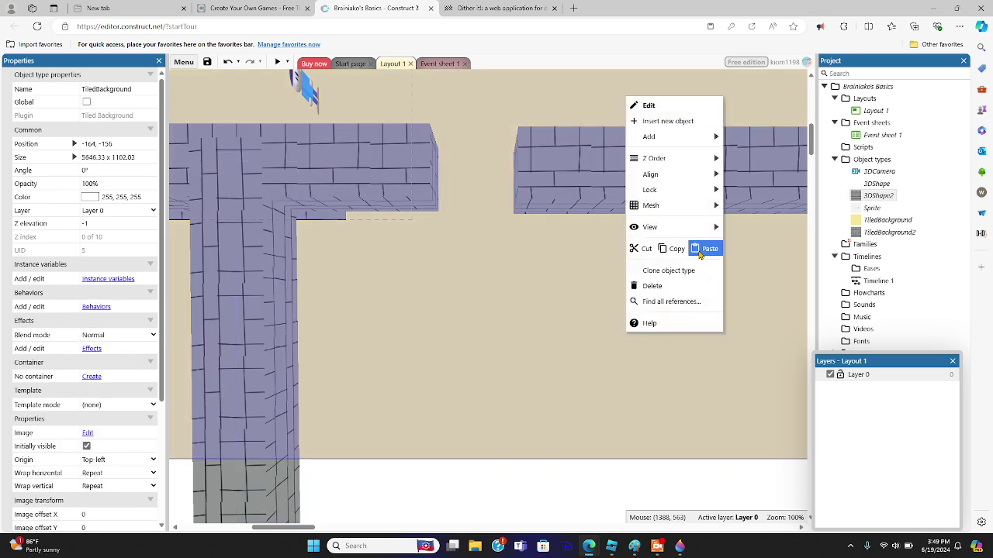
click(705, 249)
drag(632, 283, 628, 376)
drag(639, 222, 632, 408)
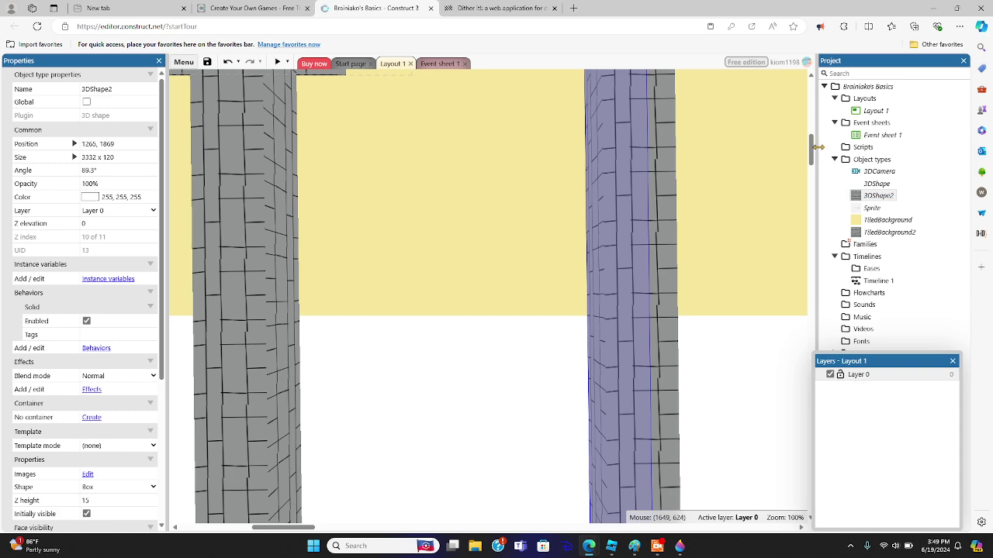
scroll(771, 142, up, 5)
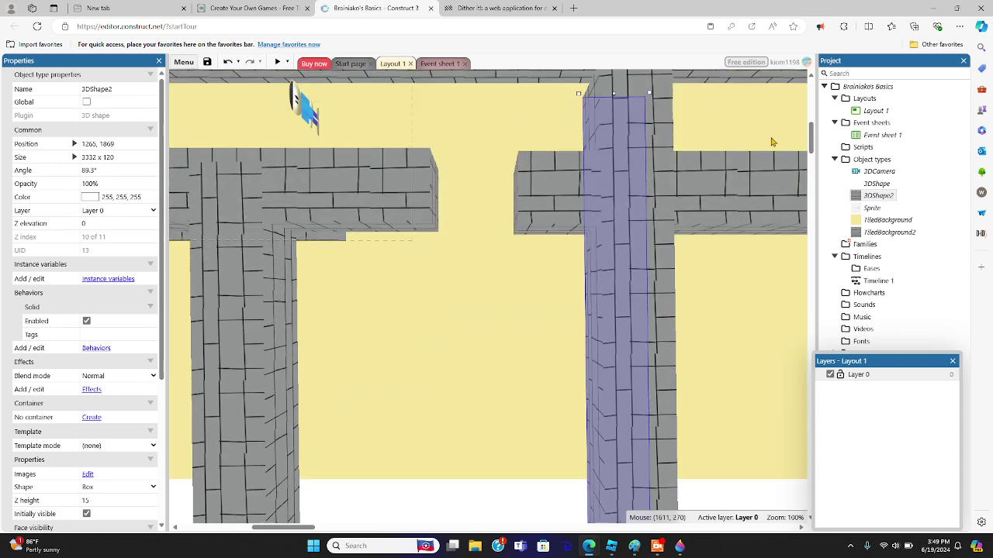
drag(628, 180, 688, 251)
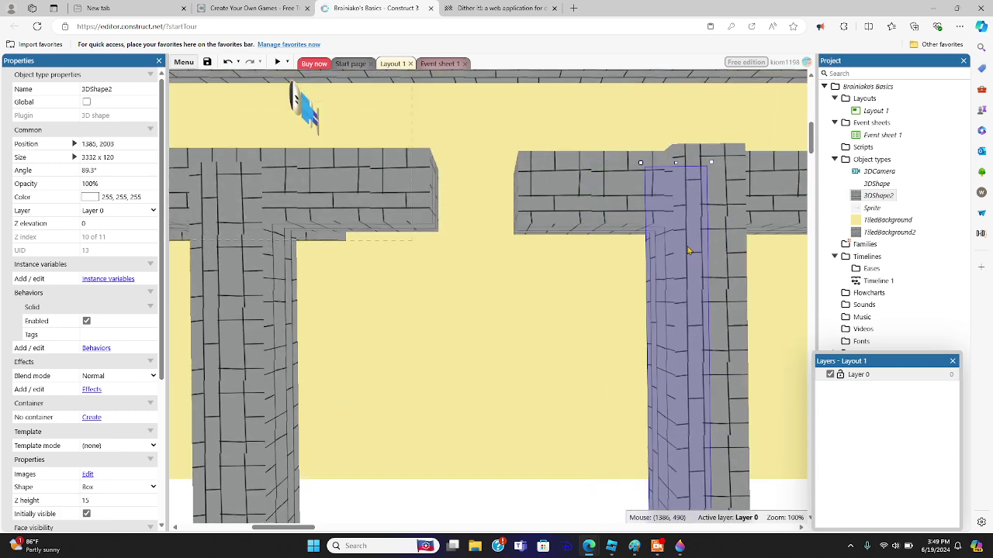
drag(861, 196, 511, 454)
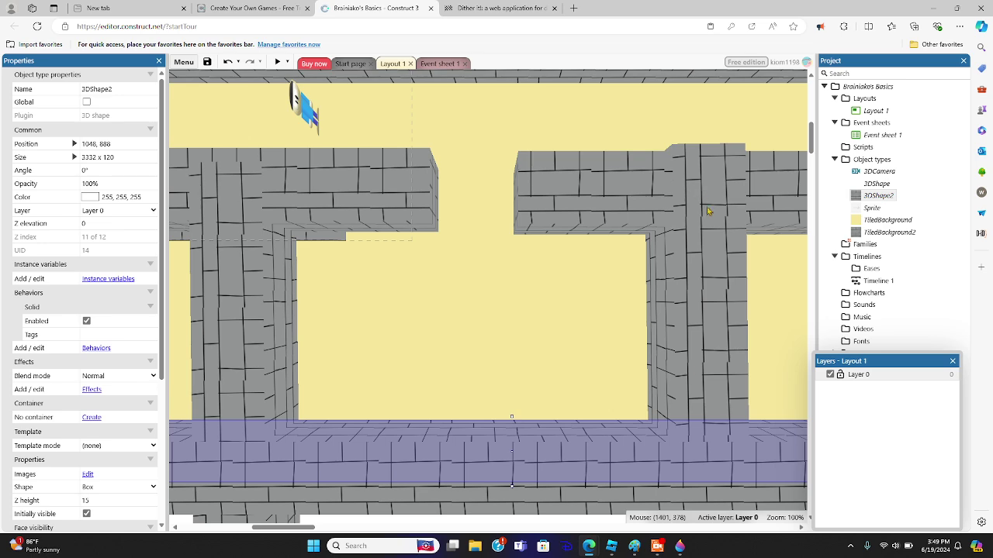
- Place a wall rotated to about 88.8° at about 2977, 2011 beyond the second gap, and a horizontal wall at about 2917, 866 across it
drag(271, 528, 357, 535)
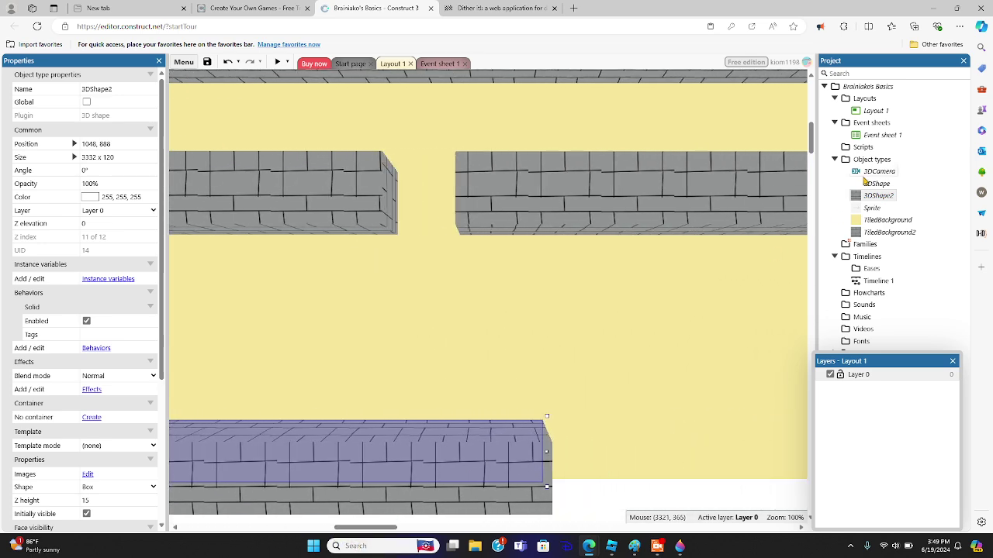
drag(878, 197, 650, 361)
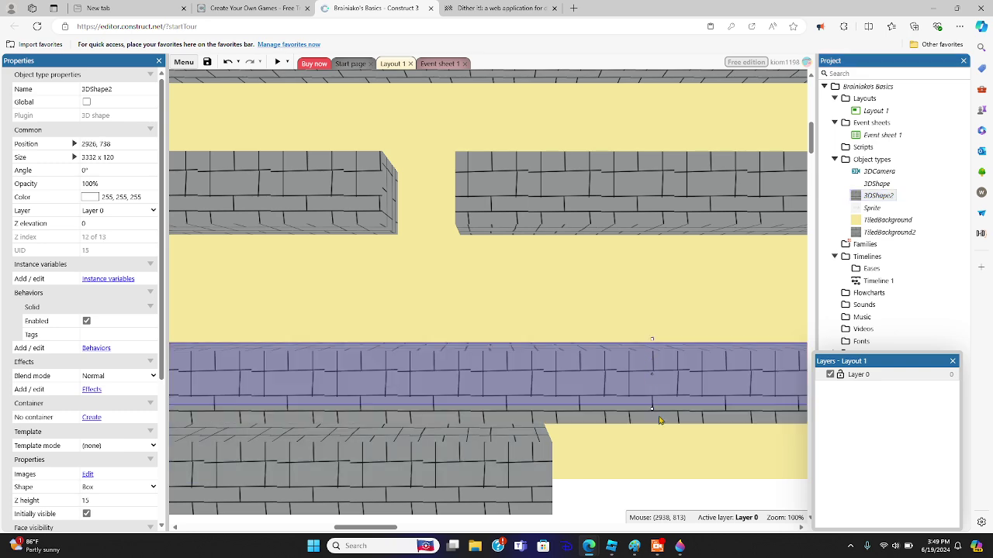
drag(655, 413, 540, 384)
drag(669, 289, 661, 292)
drag(679, 196, 686, 208)
scroll(690, 217, down, 3)
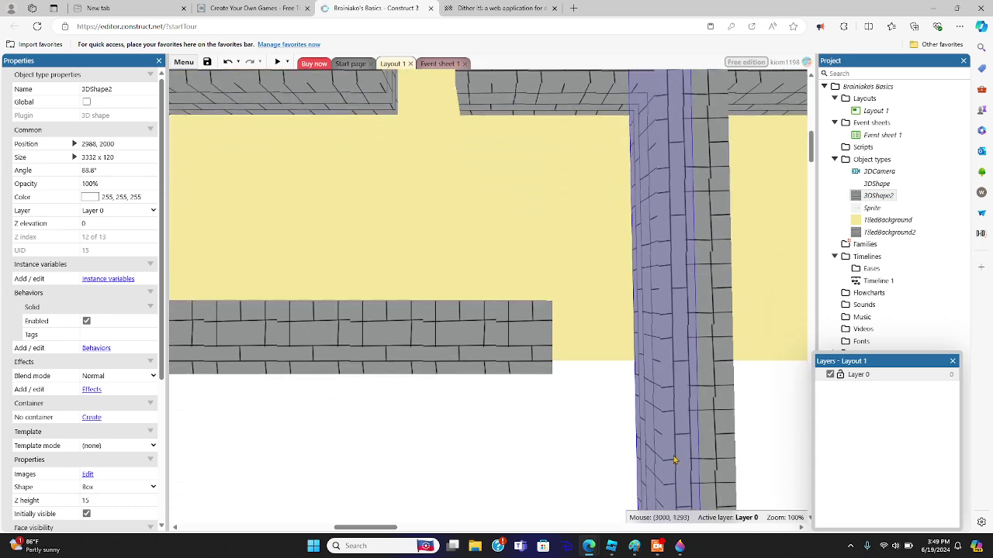
scroll(814, 138, up, 4)
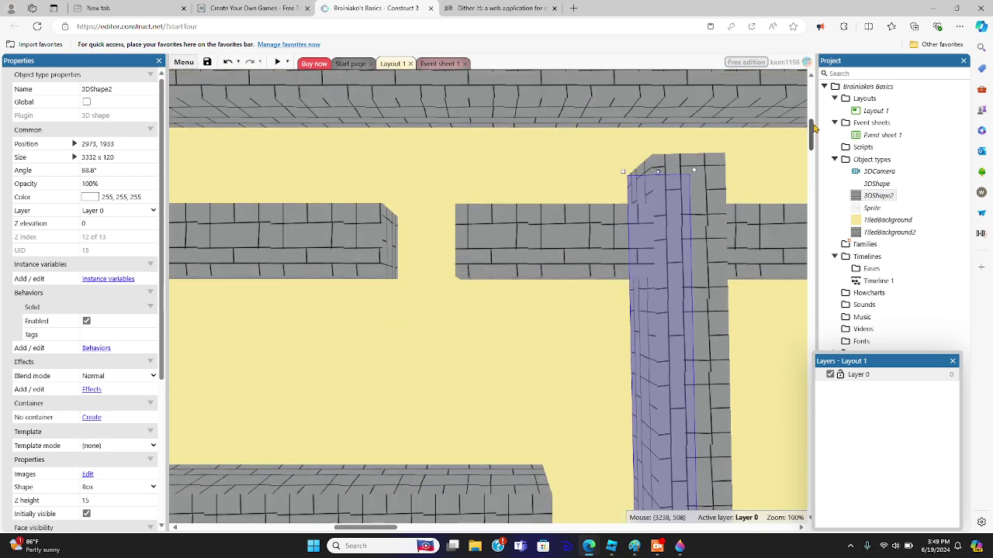
drag(676, 277, 676, 295)
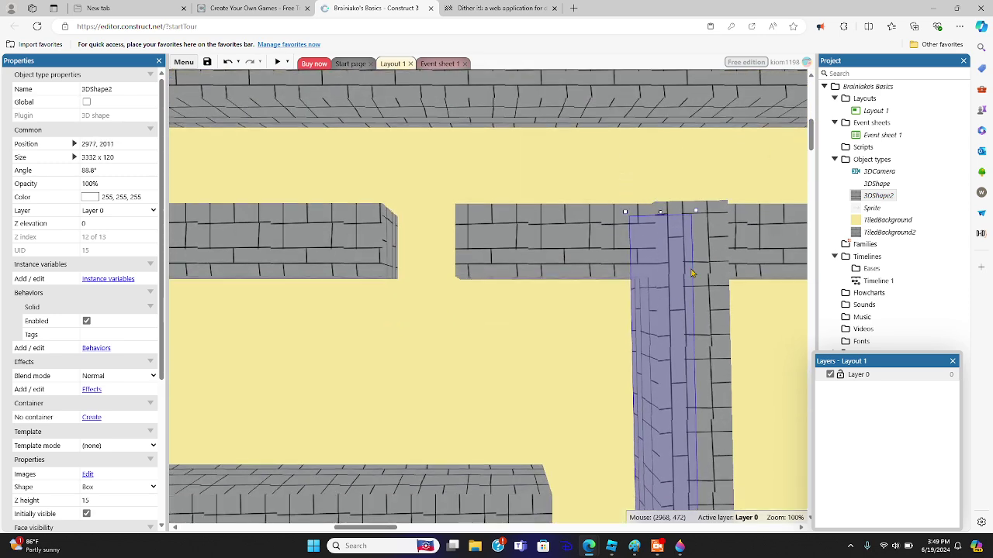
drag(853, 199, 625, 474)
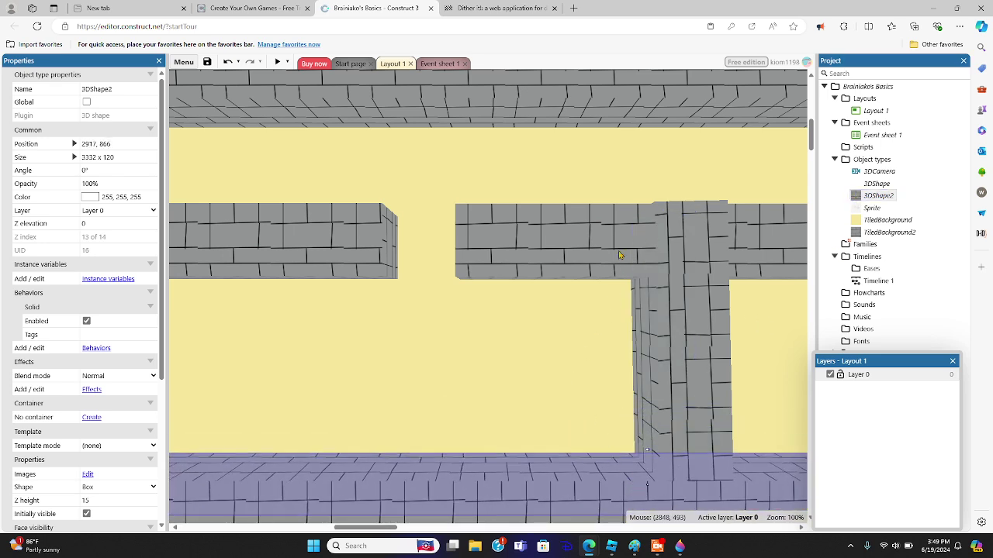
- Preview the layout and turn left in the corridor to check the brick walls in 3D
click(578, 314)
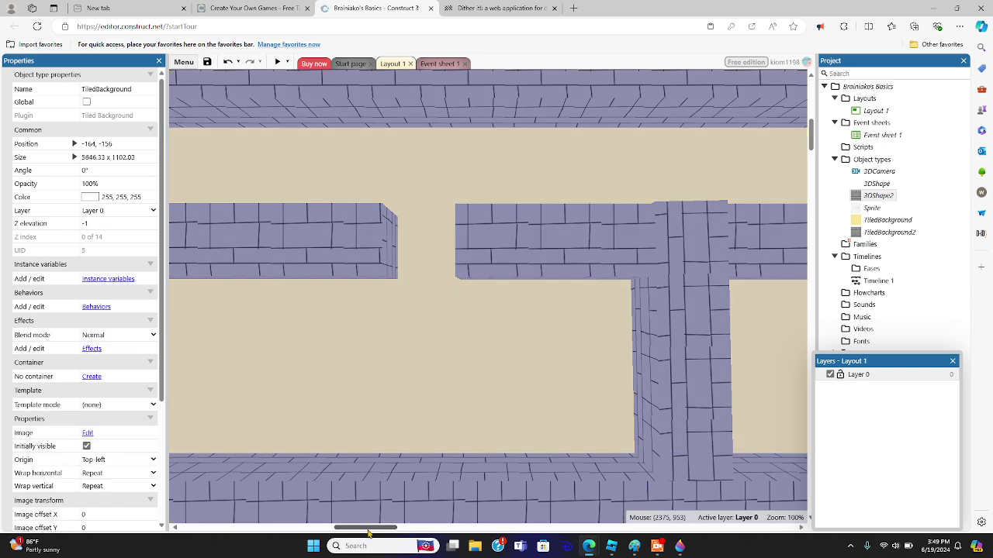
drag(369, 530, 249, 552)
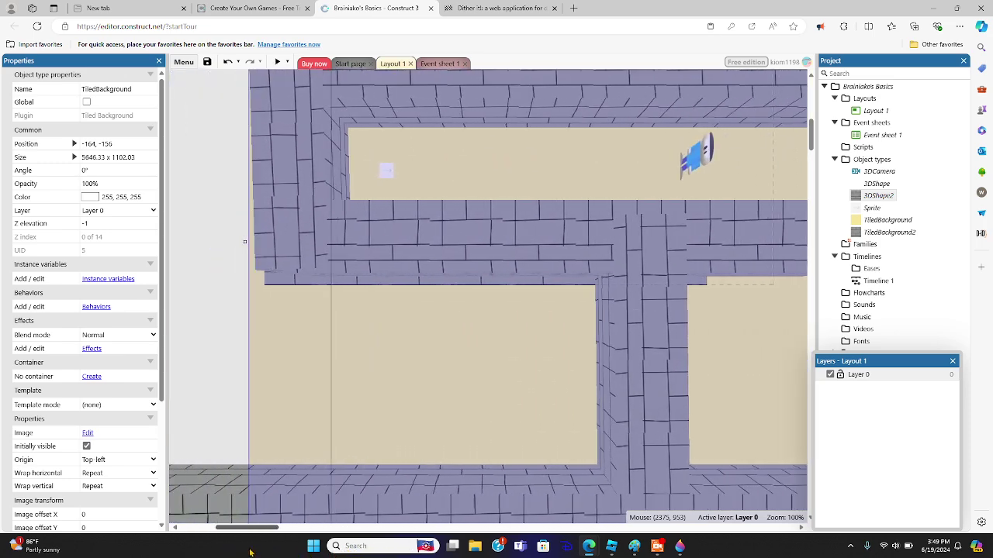
click(204, 335)
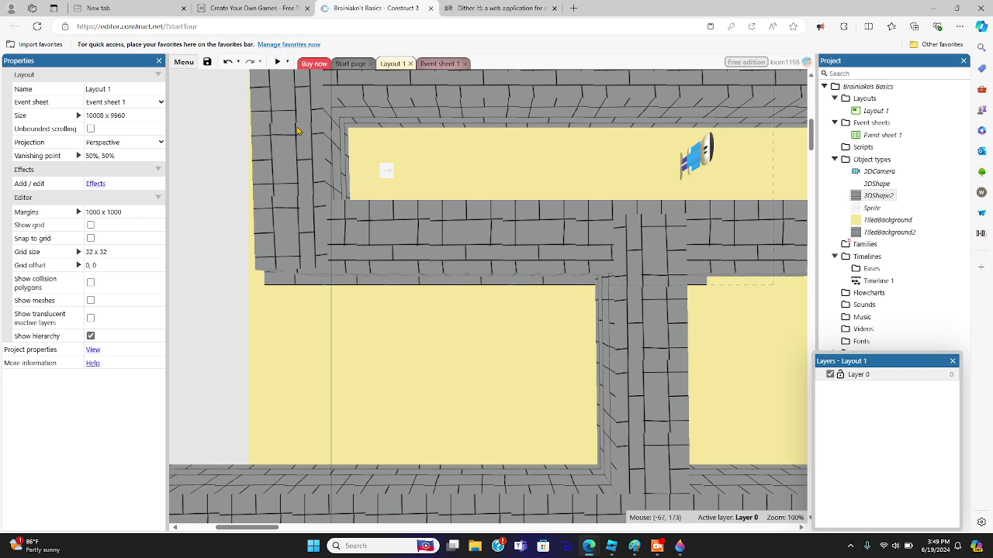
click(278, 62)
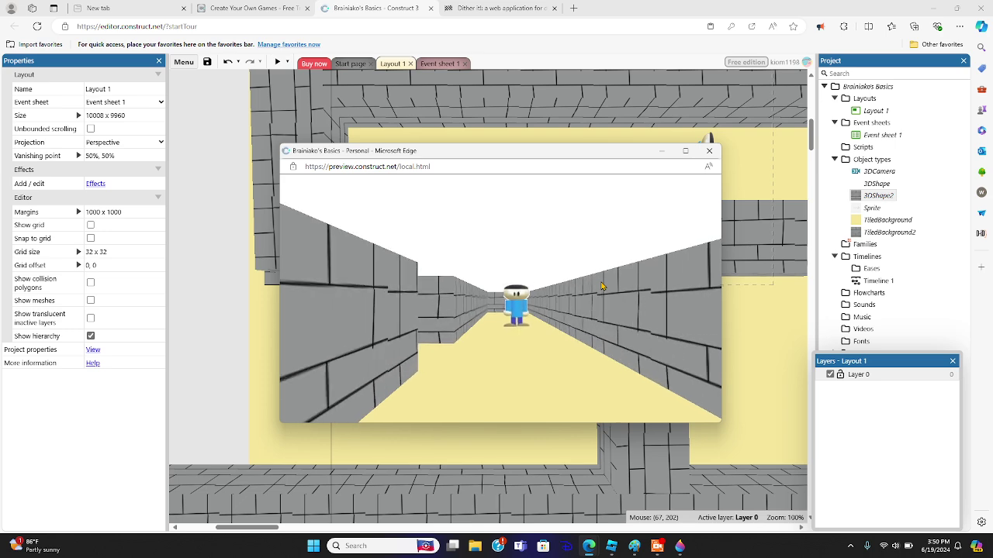
key(Left)
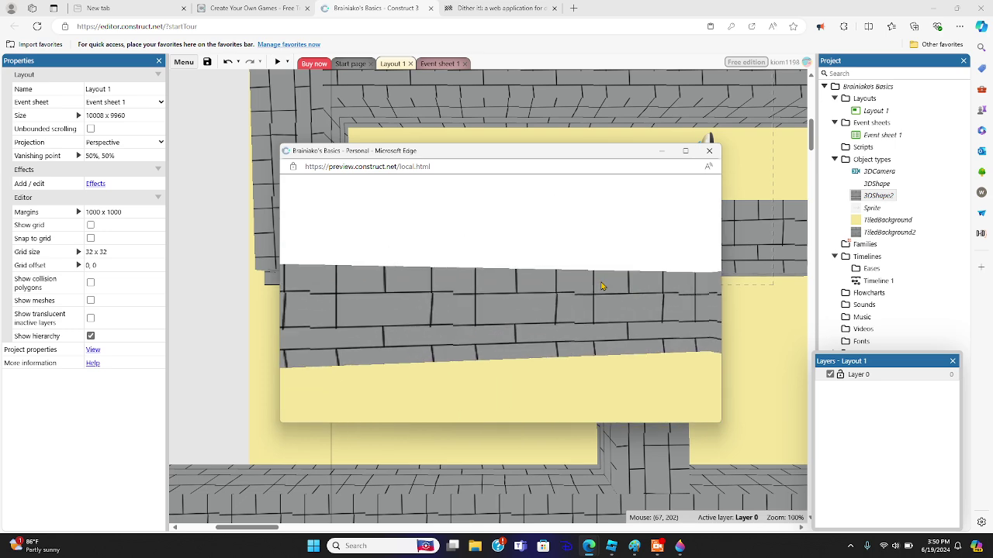
- Walk through the side room and along the main corridor in the preview to inspect the brick walls and character sprite
key(Left)
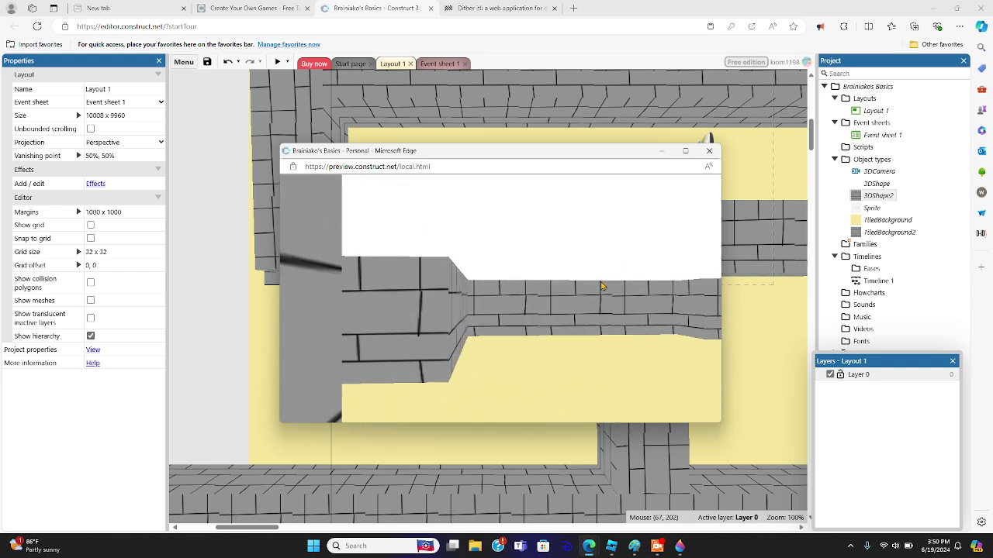
key(Up)
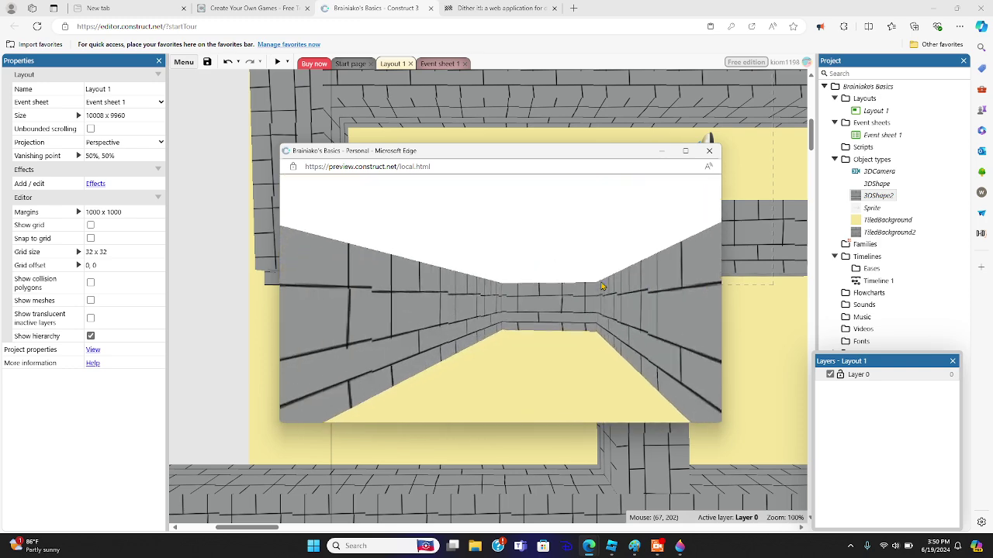
key(Left)
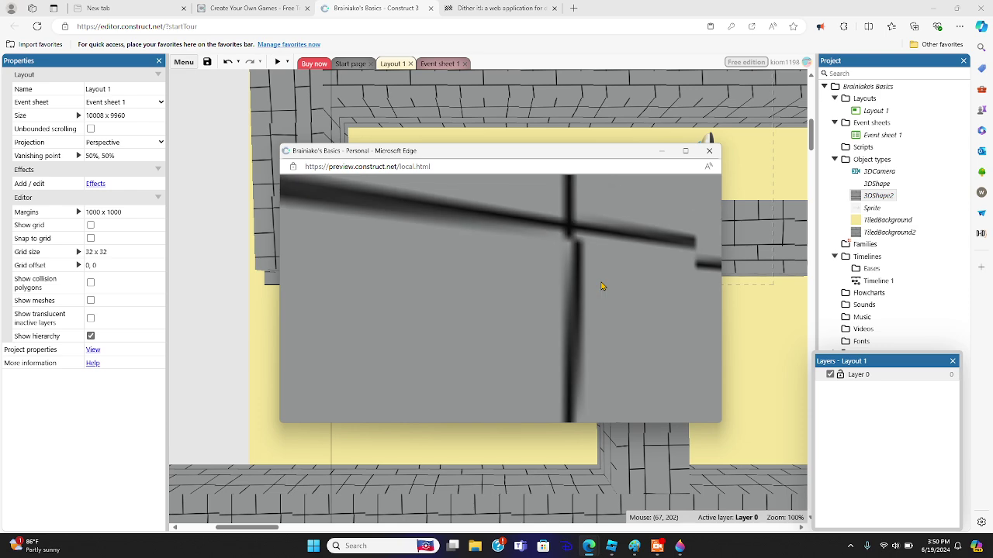
key(Right)
key(Up)
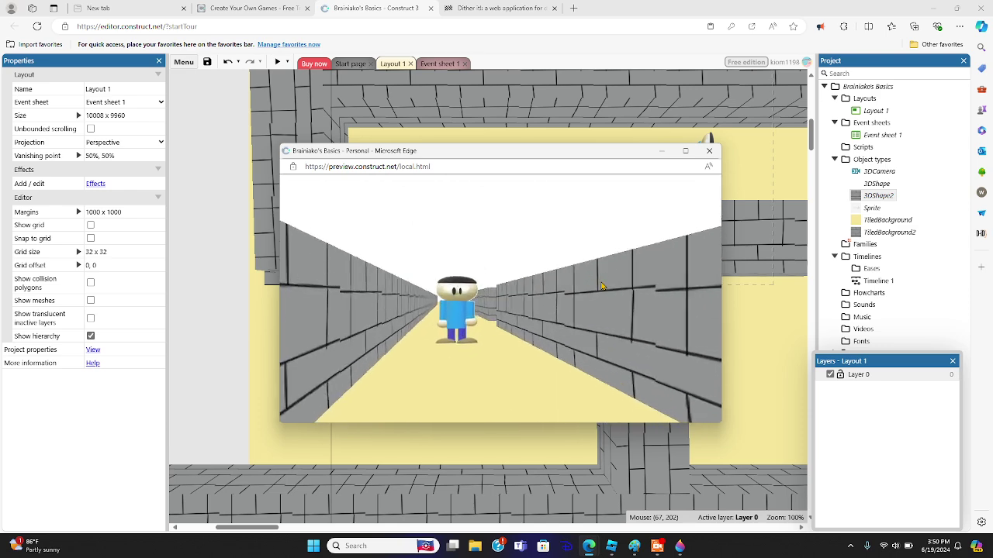
key(Up)
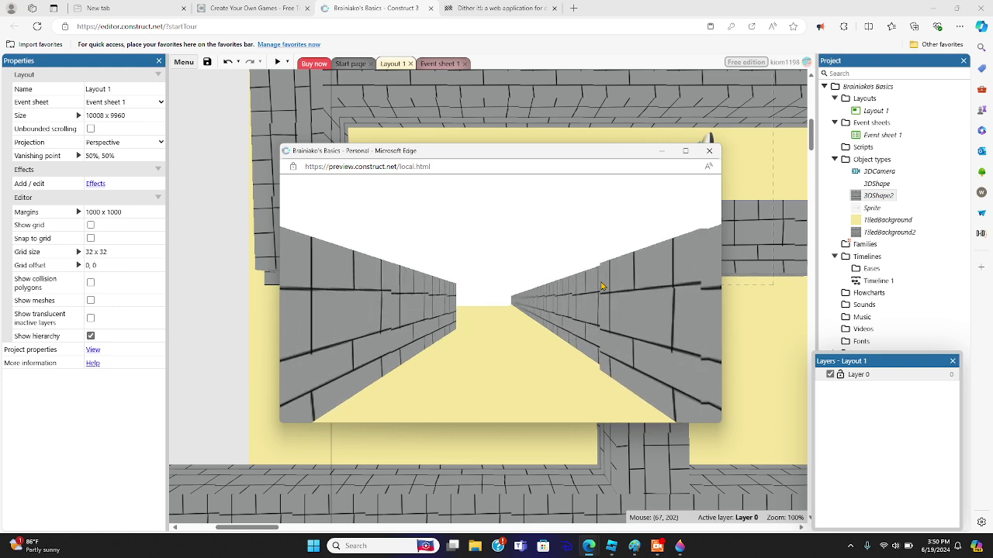
key(Right)
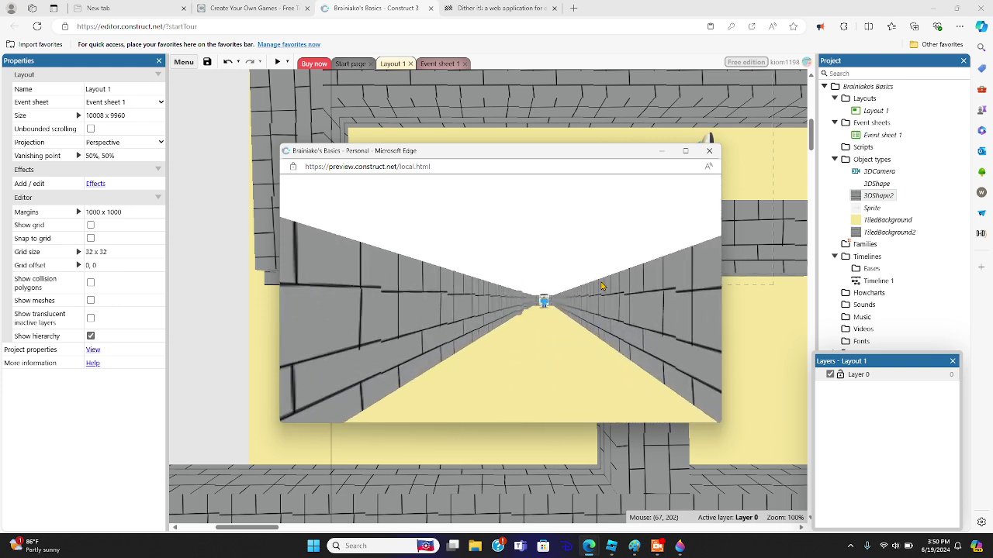
key(Up)
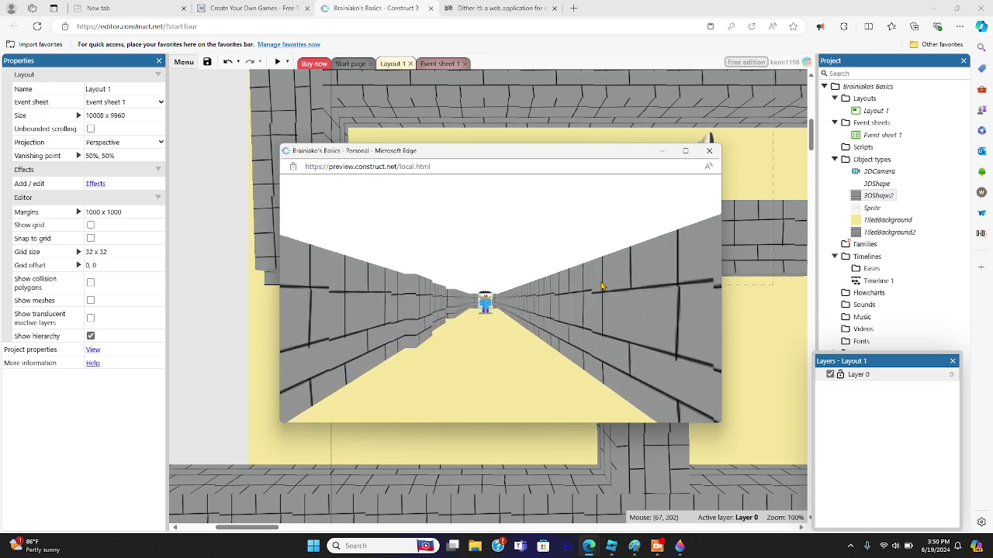
key(Up)
key(Left)
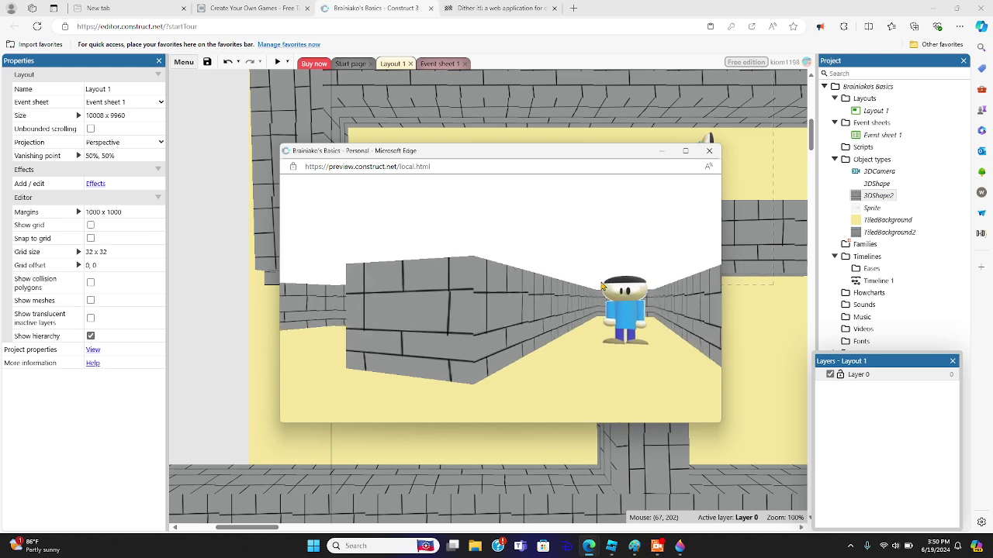
- Explore the wall openings and both corridor directions around the character in the preview, and leave the preview window
key(Right)
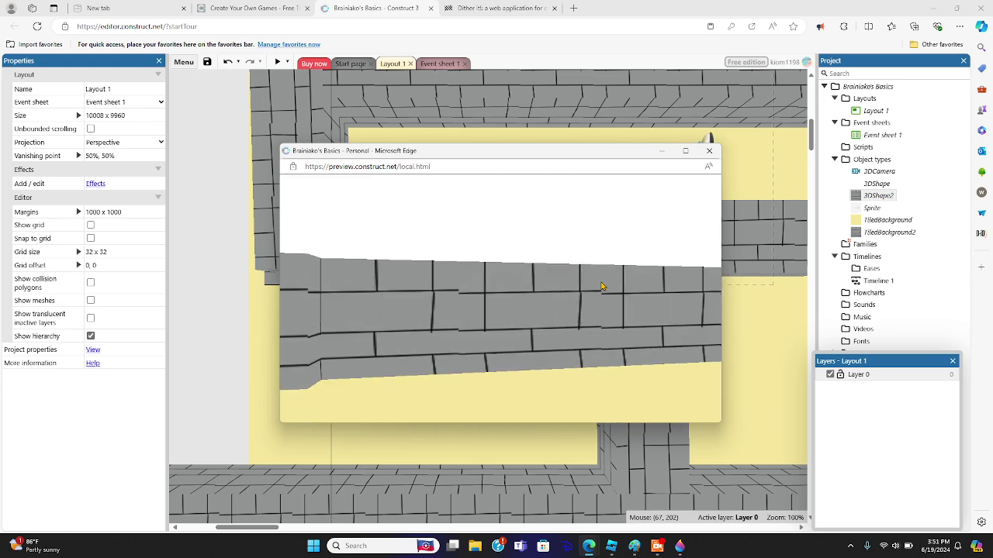
key(Right)
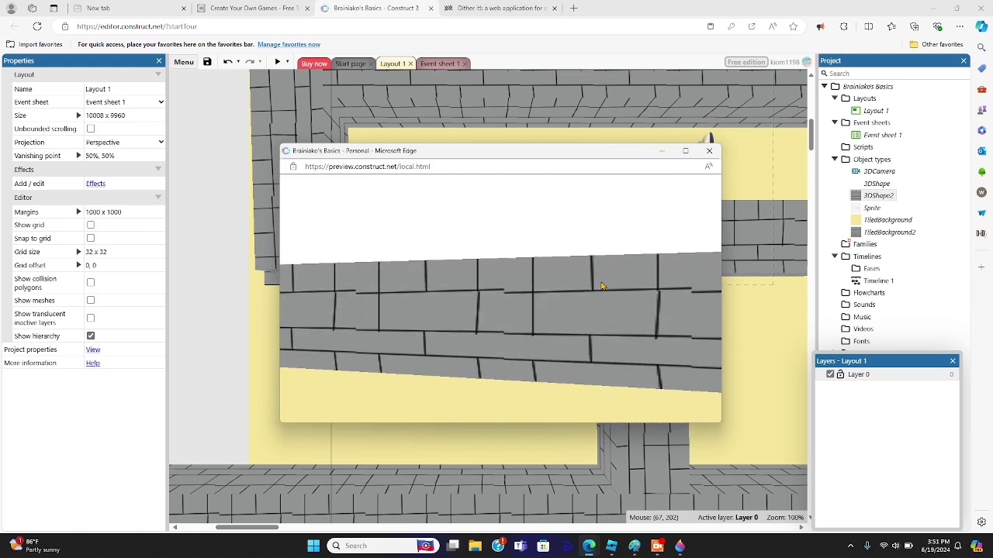
key(Up)
key(Right)
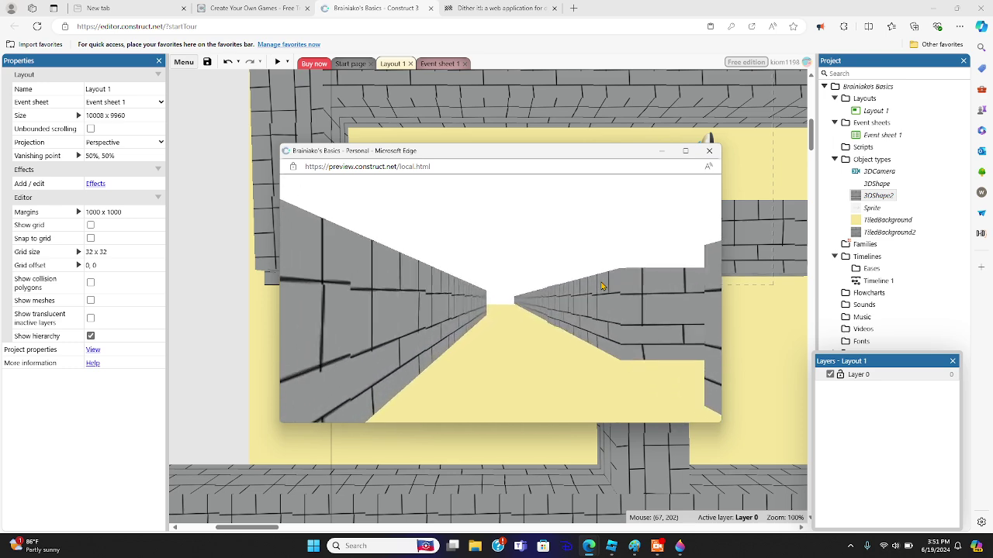
key(Left)
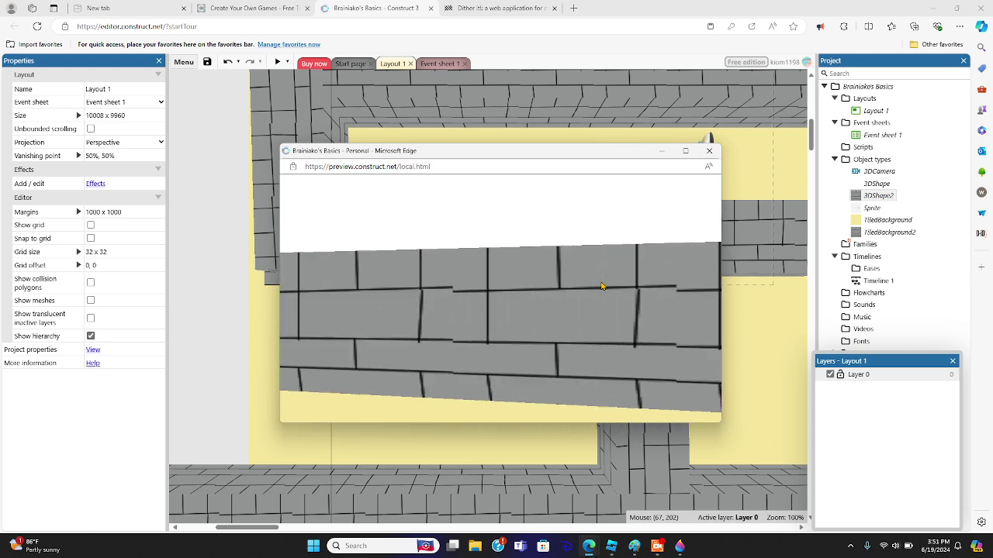
key(Right)
key(Right)
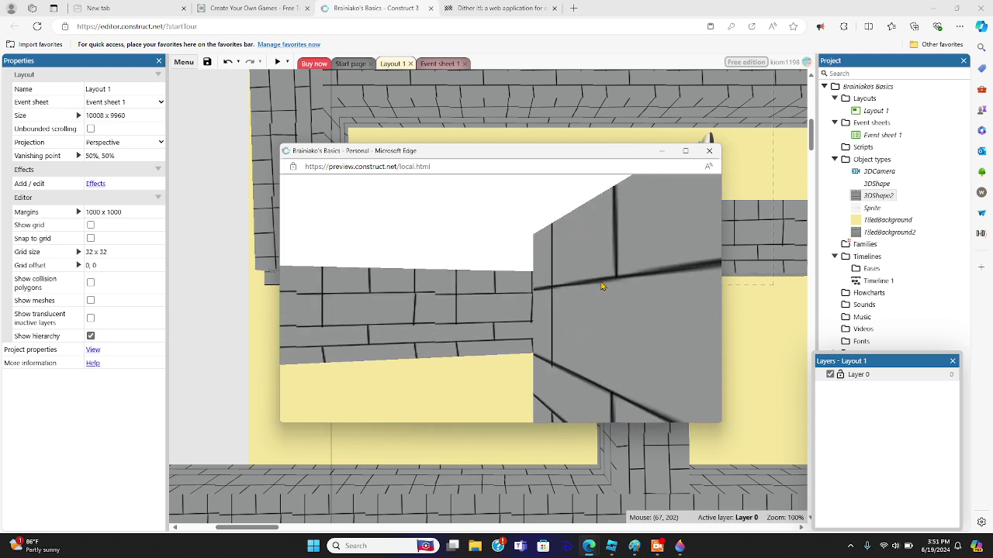
key(Left)
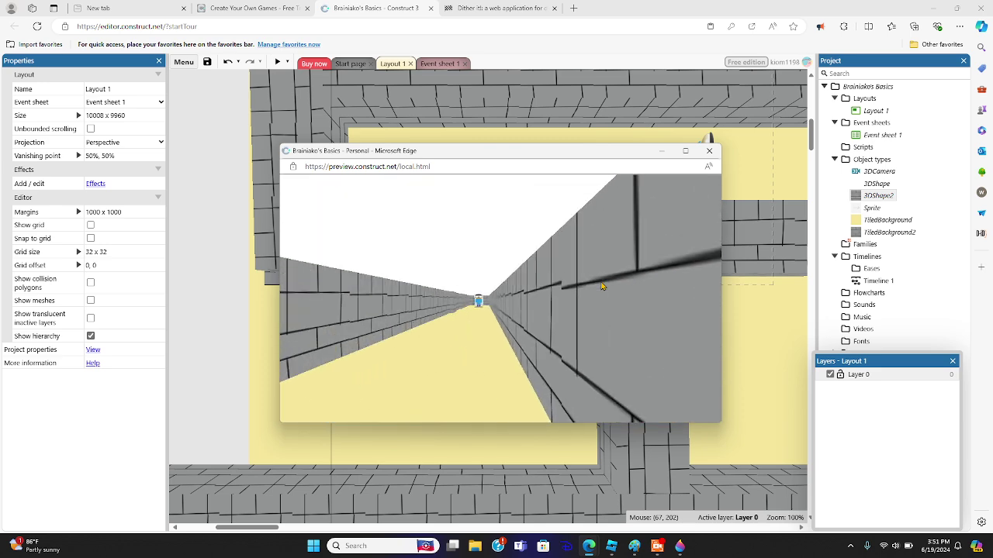
key(Right)
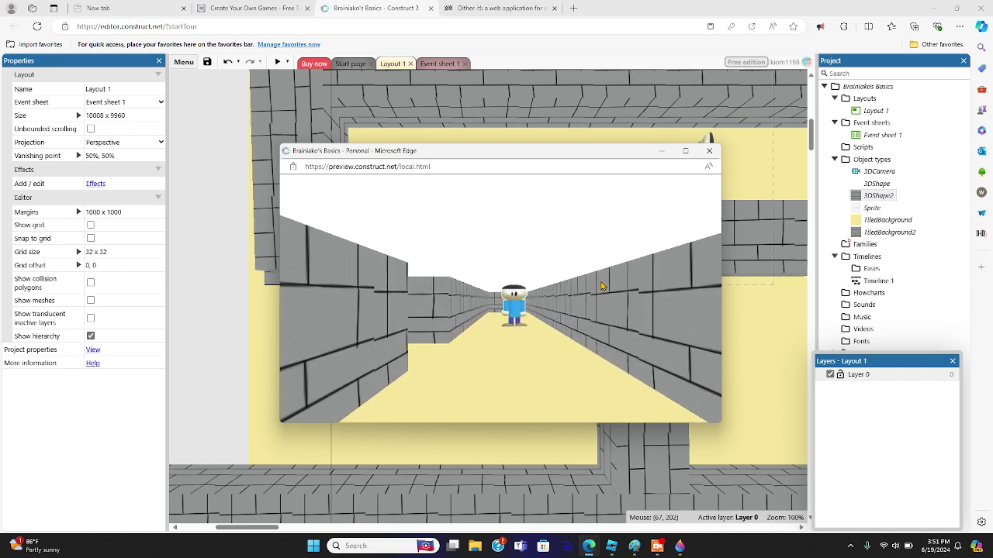
key(Right)
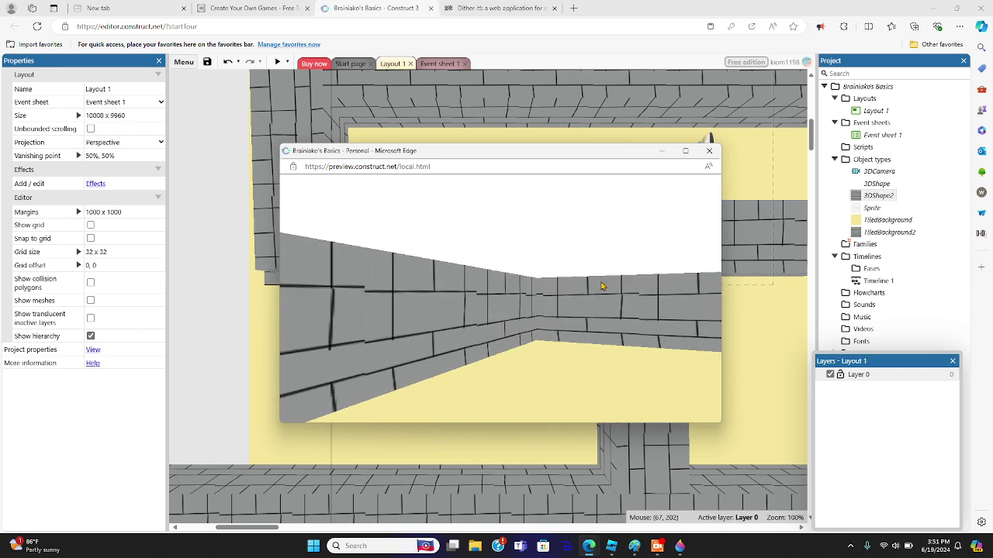
key(Left)
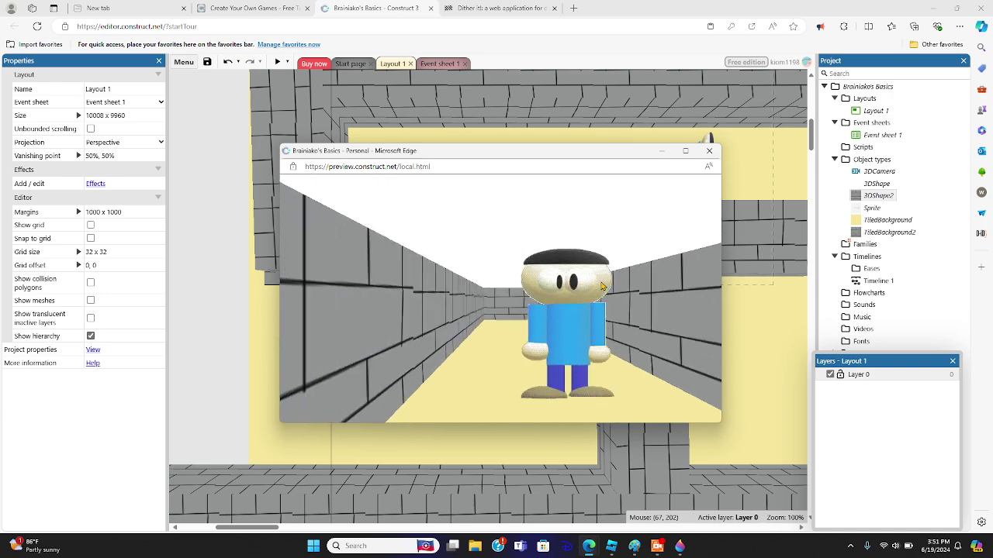
key(Up)
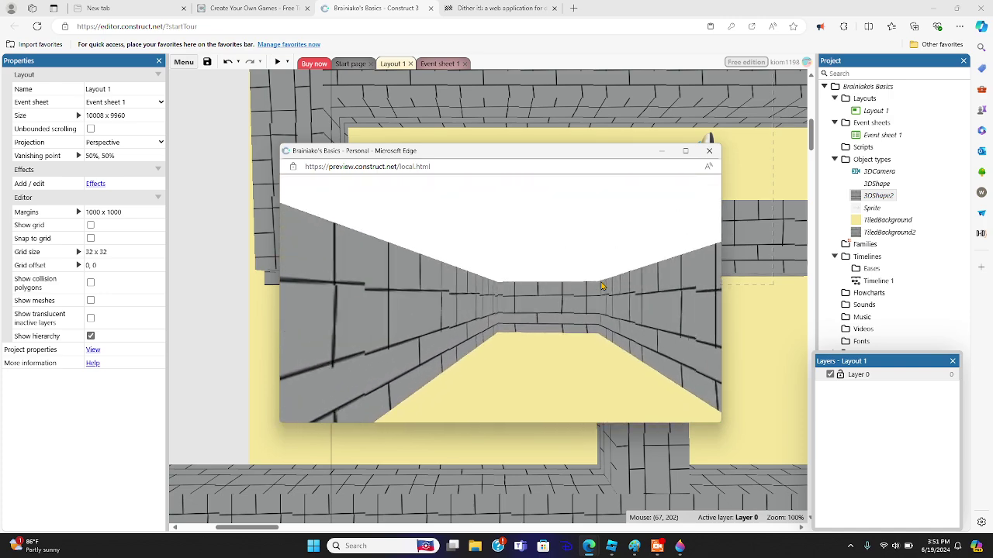
key(Down)
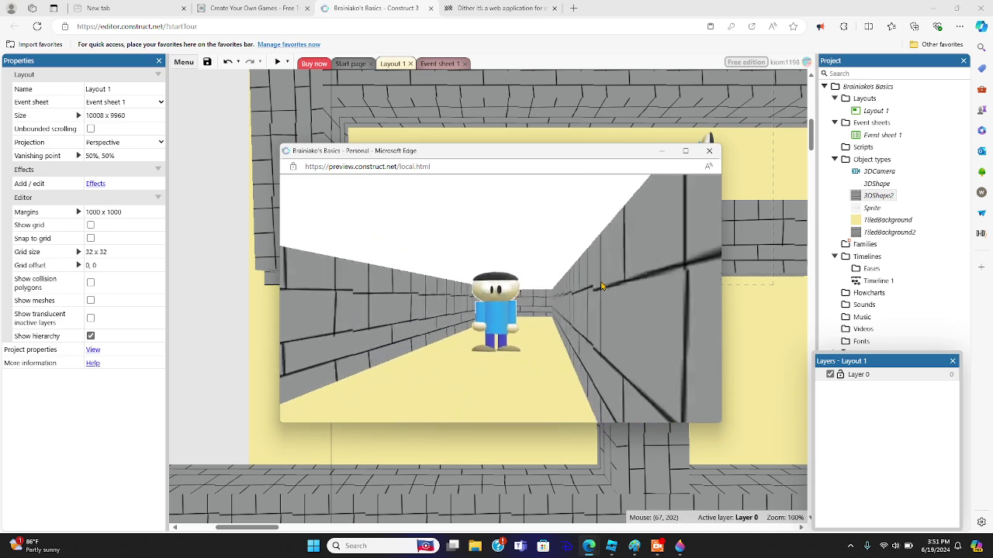
key(Up)
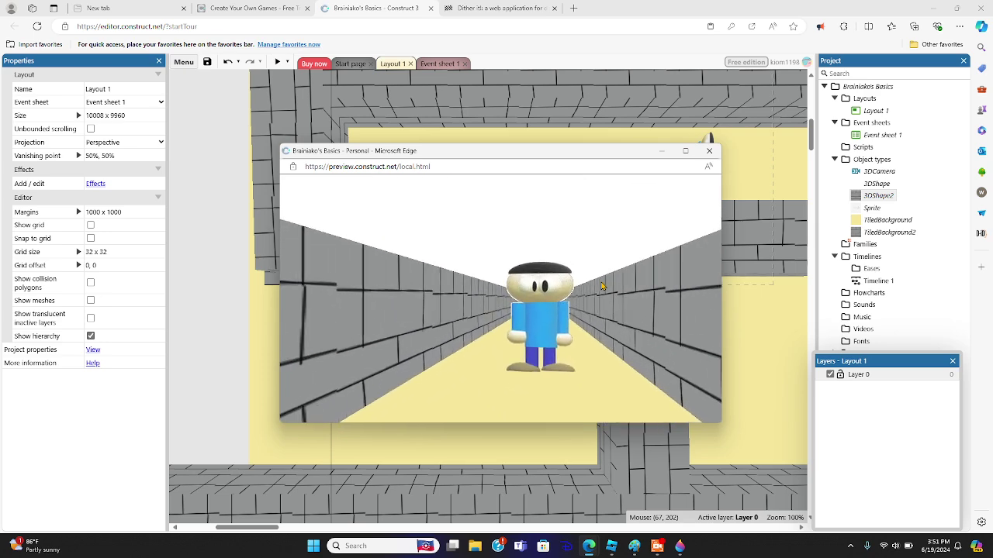
key(Up)
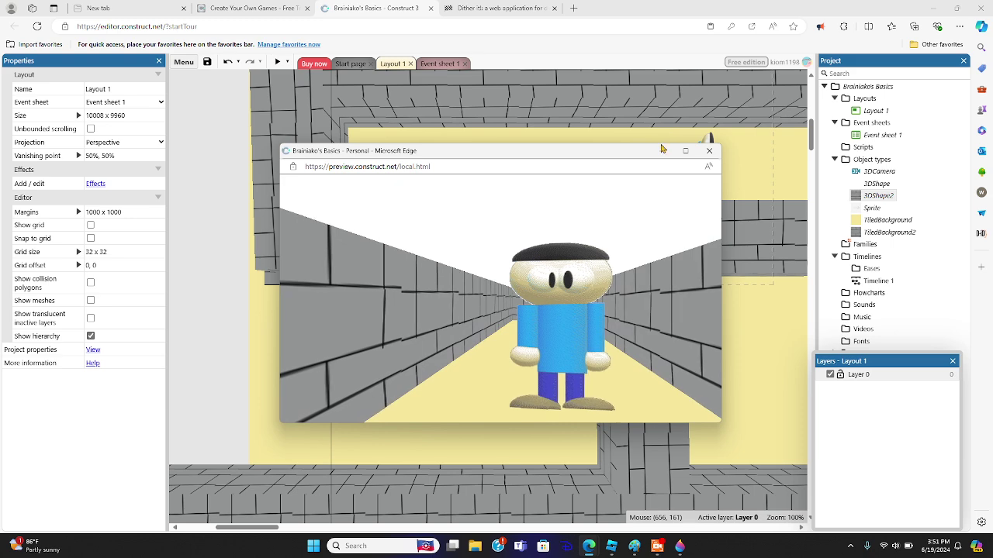
click(662, 149)
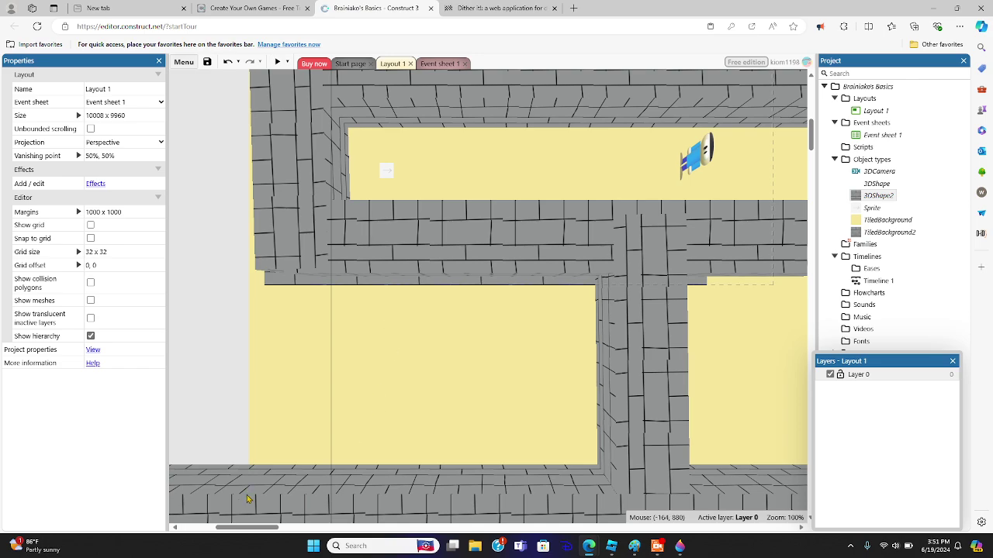
- Set Layer 0's background color to dark olive yellow, RGB 176, 155, 48
mouse_move(258, 528)
mouse_down()
mouse_move(295, 530)
mouse_move(258, 535)
mouse_move(264, 542)
mouse_up()
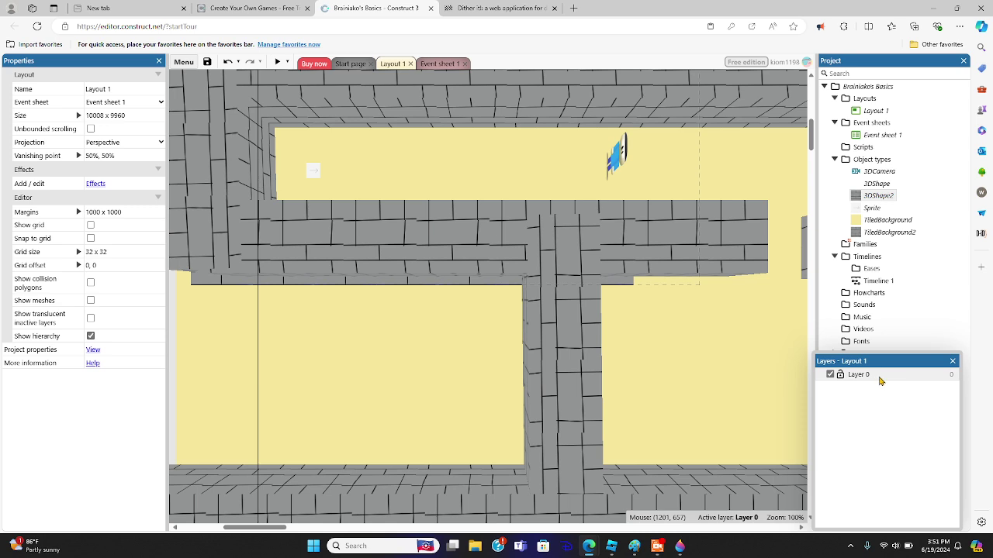
click(873, 374)
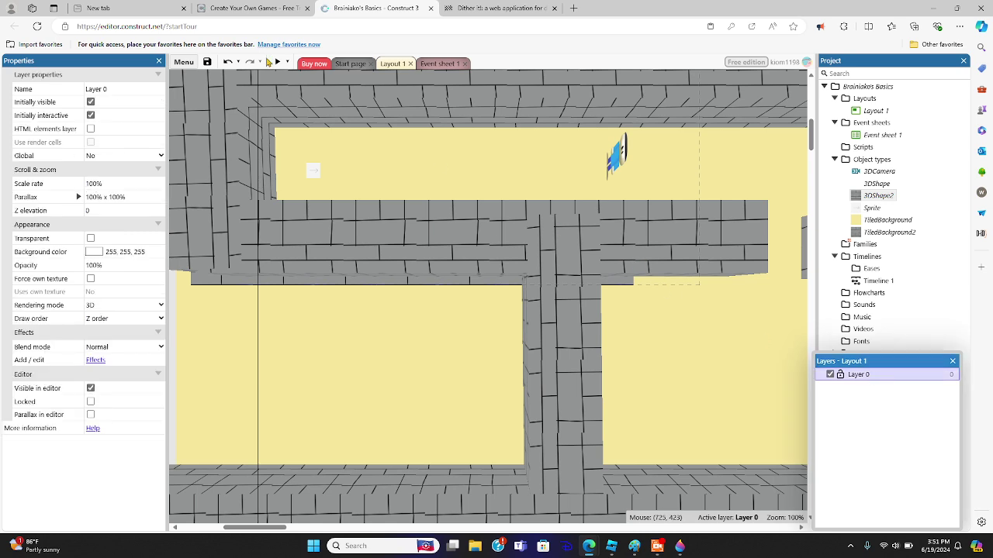
click(94, 253)
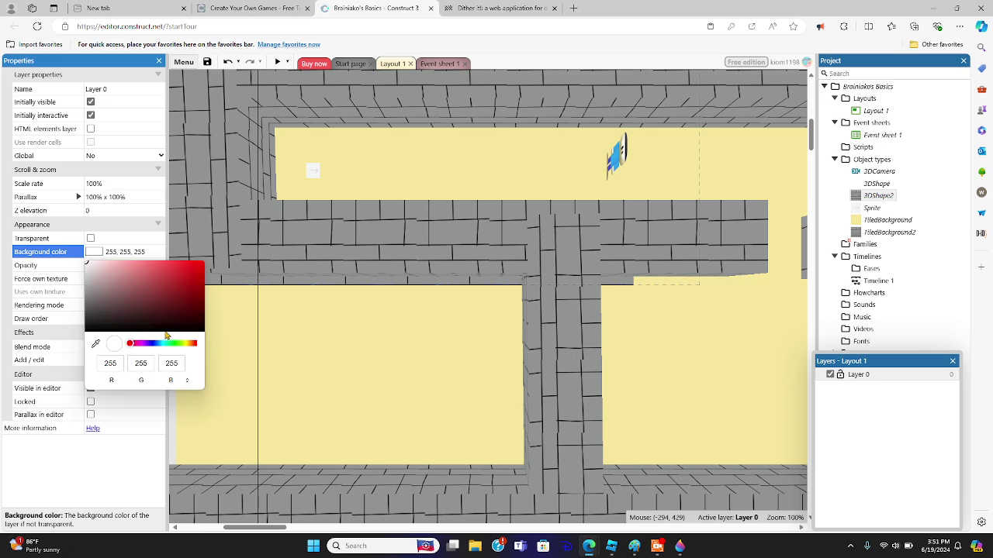
drag(191, 344, 188, 343)
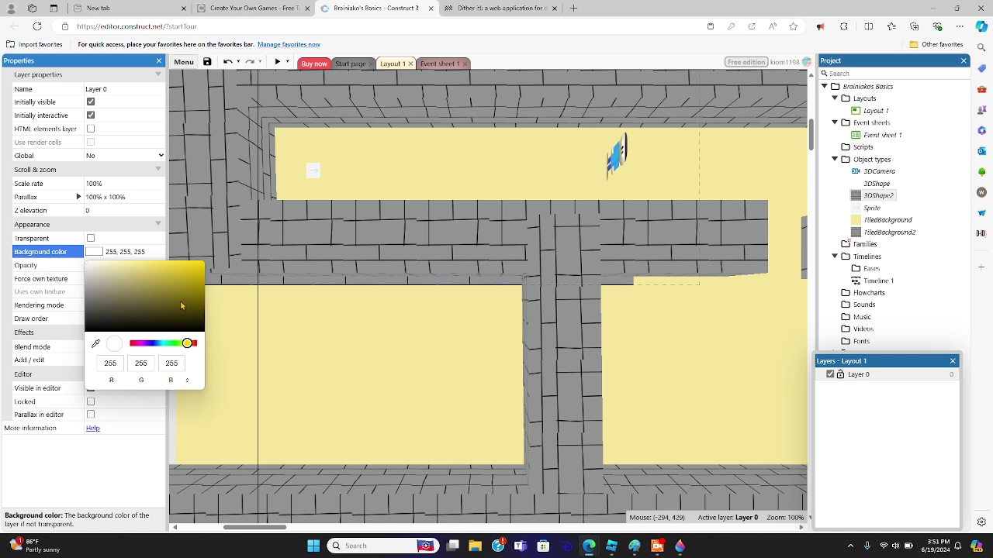
drag(185, 306, 171, 284)
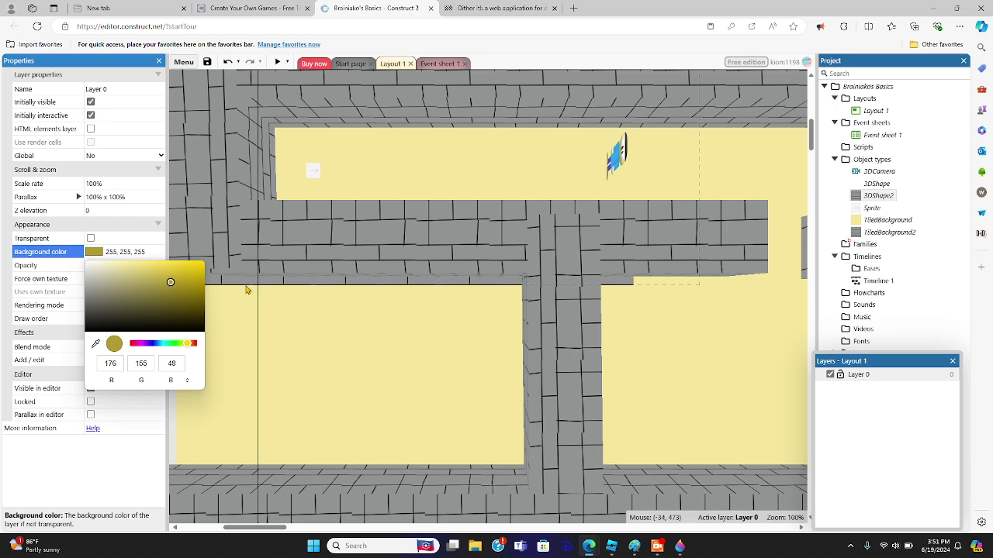
click(312, 343)
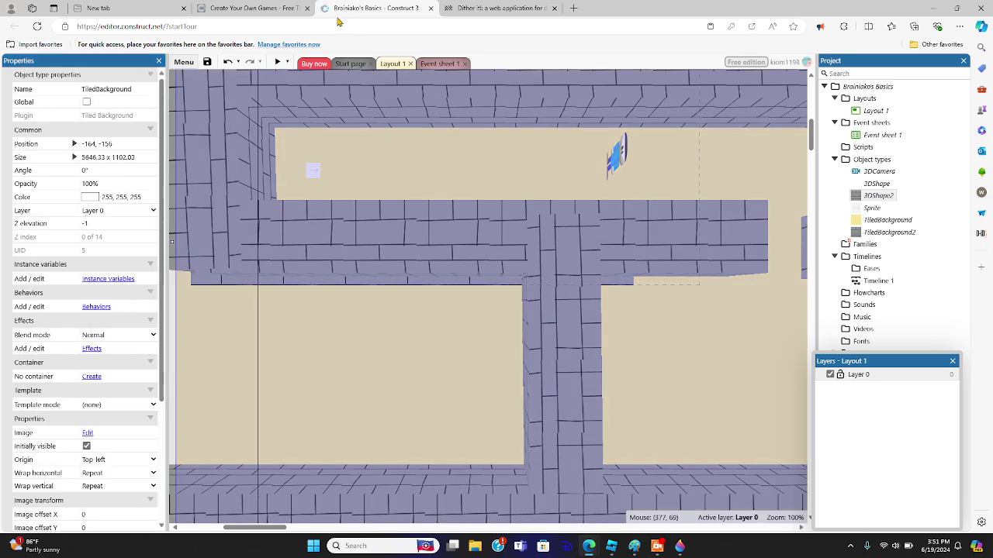
- Preview the layout and walk through the corridor and side room to check the walls against the new background color
click(277, 62)
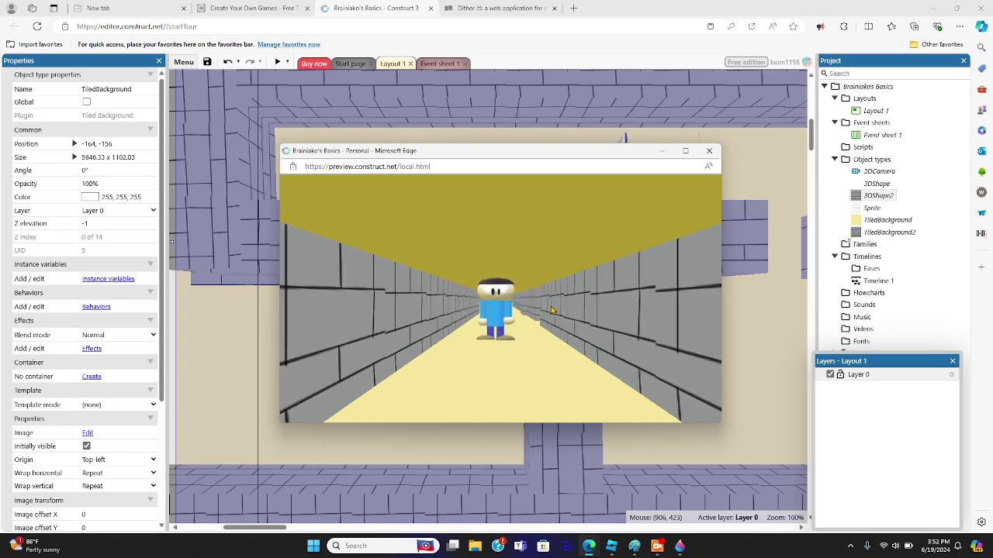
key(Up)
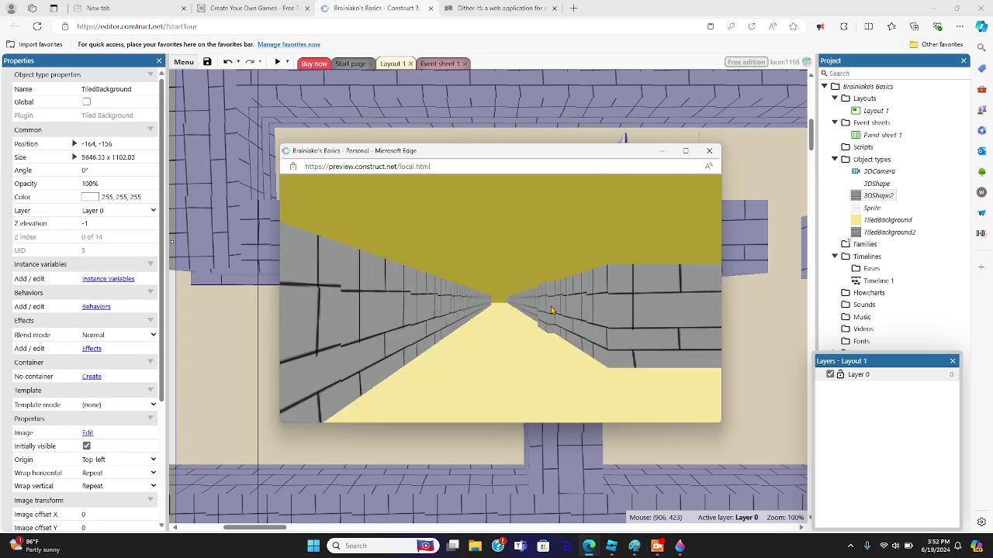
key(Right)
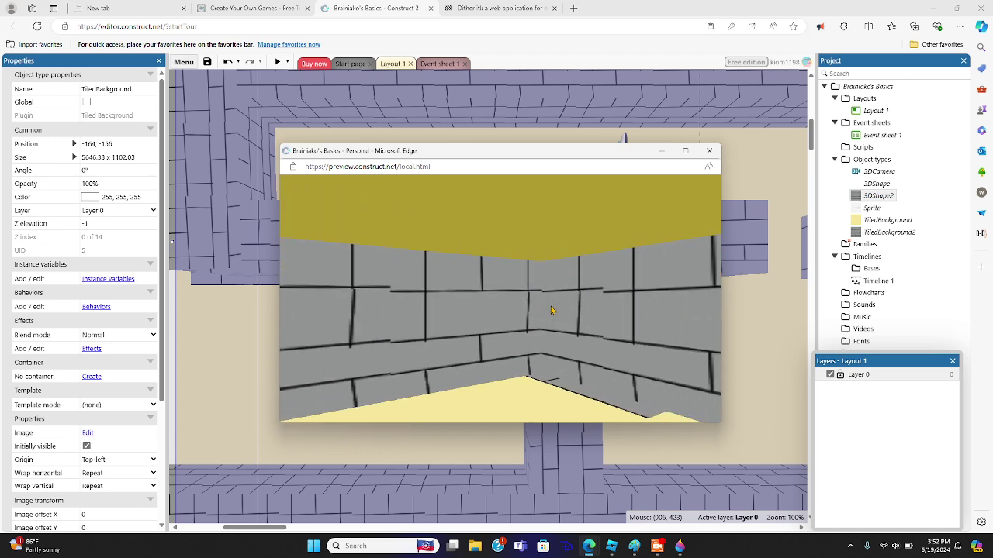
key(Left)
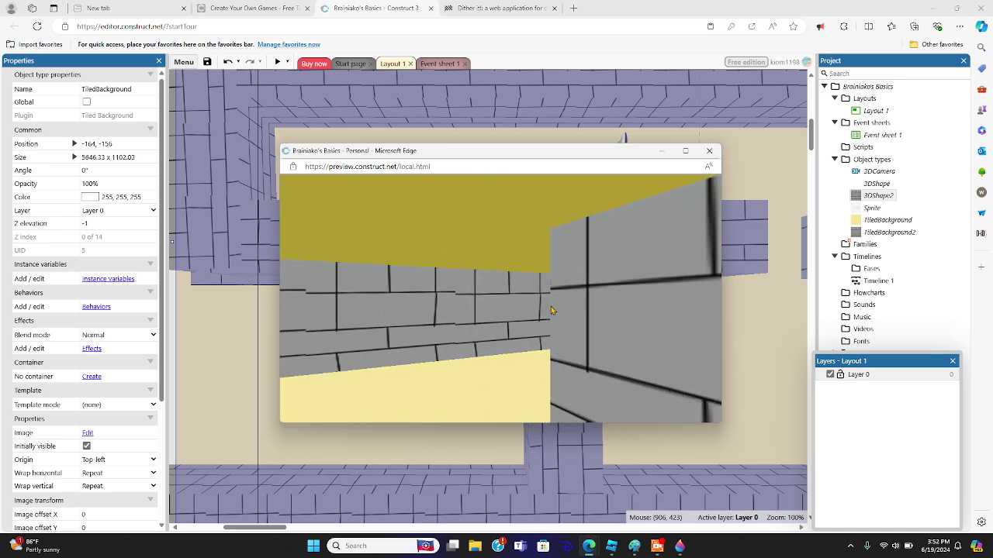
key(Left)
key(Right)
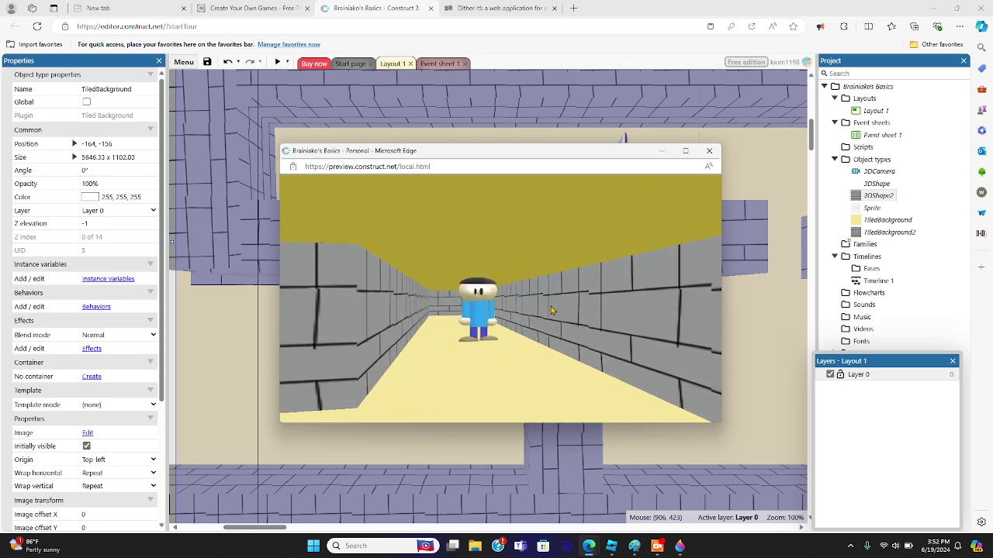
key(Up)
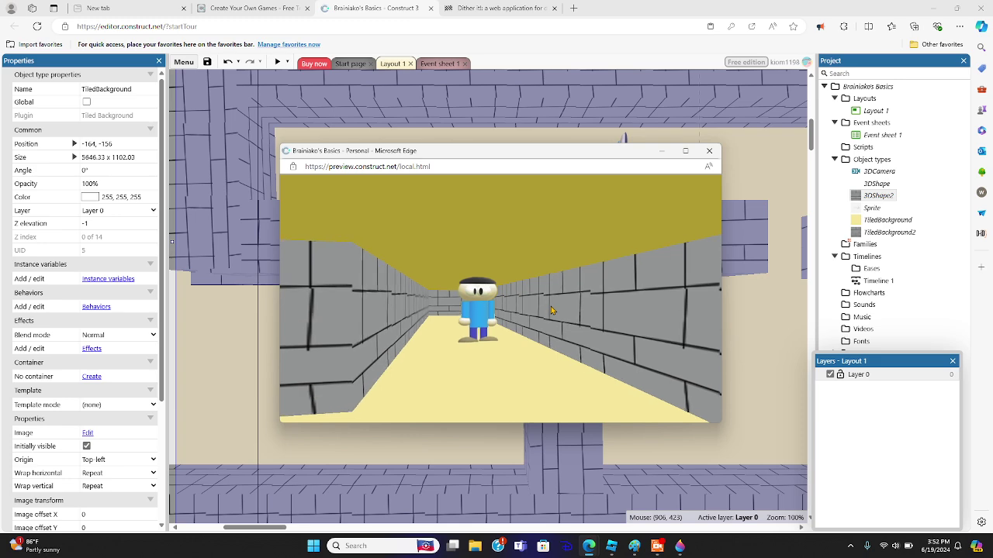
key(Up)
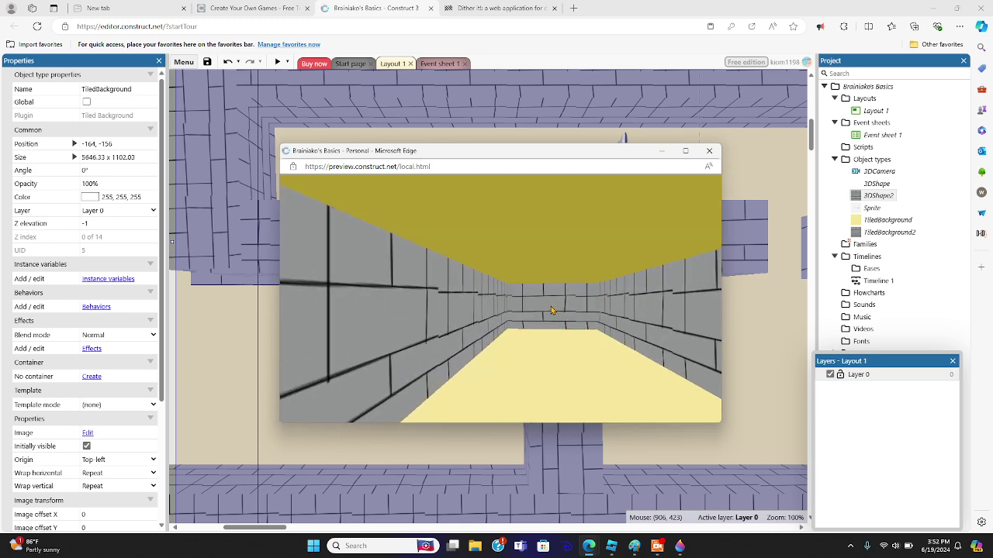
- View the corridor toward the character in the running preview, and leave the preview window
key(Left)
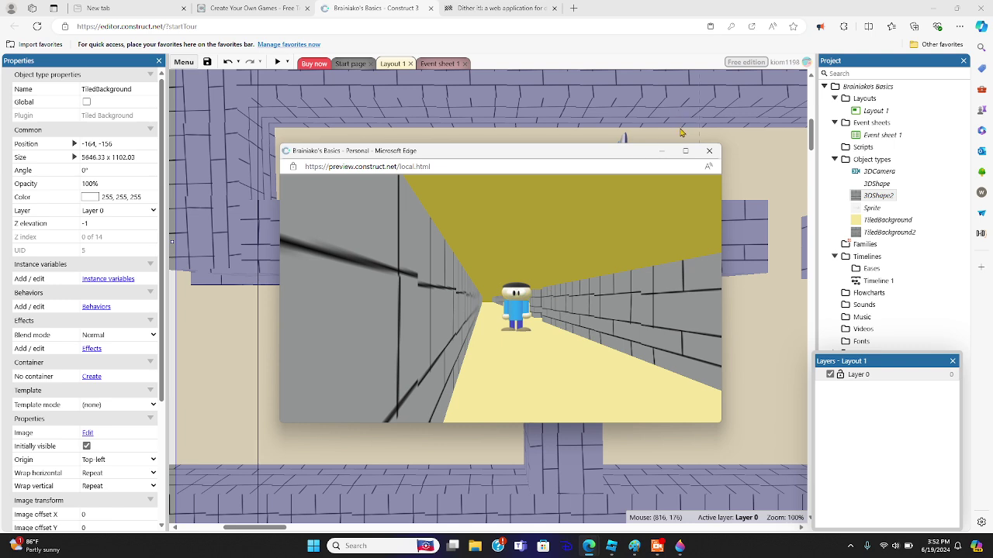
click(663, 149)
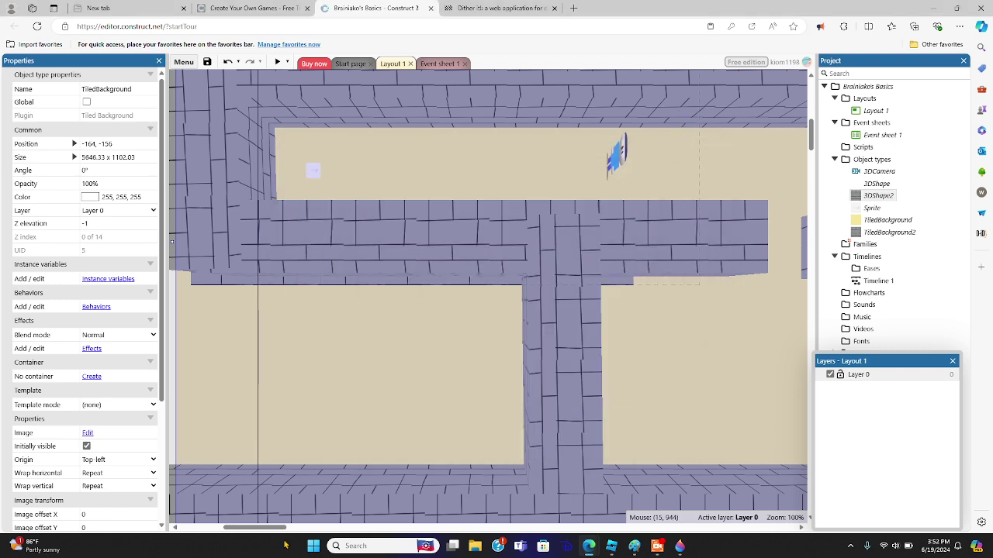
- Insert a new 3D shape in the wall opening between the main corridor and the side room near the character
drag(275, 528, 309, 528)
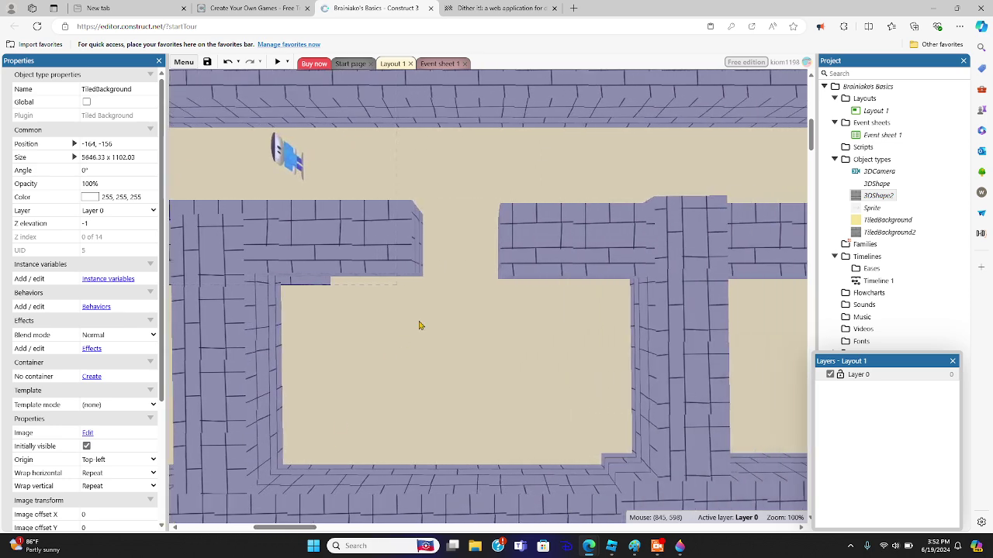
right_click(462, 247)
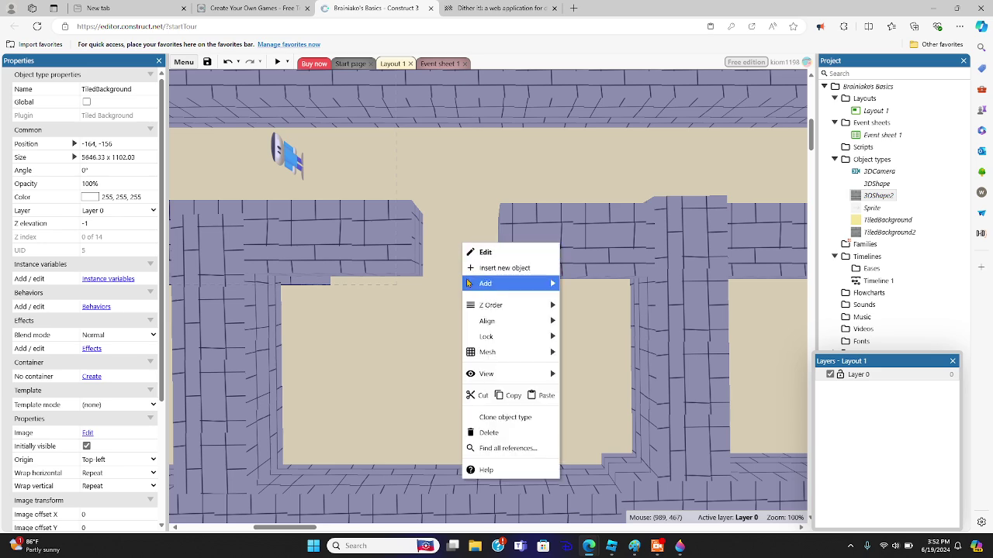
click(469, 269)
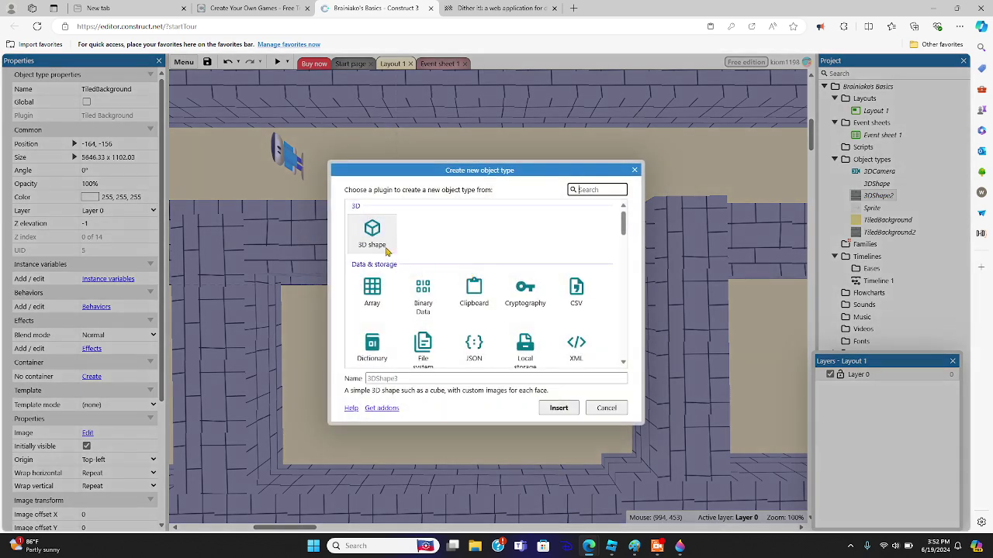
click(380, 236)
click(558, 408)
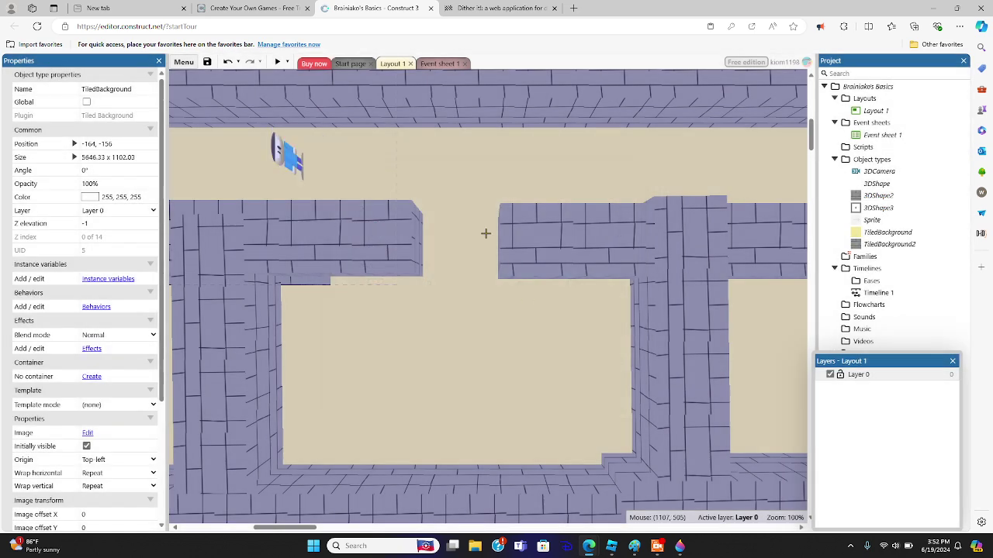
click(464, 248)
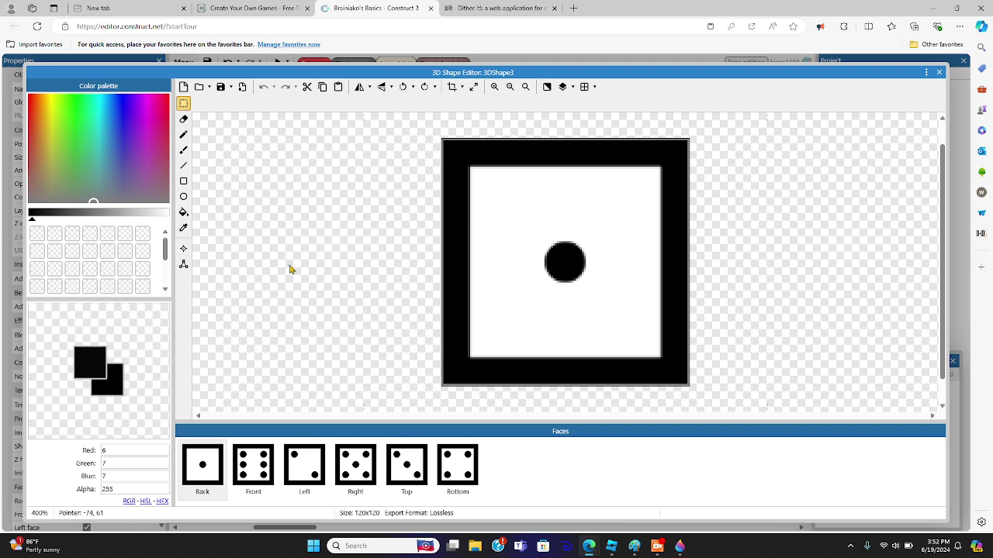
- Clear the Back, Front, Left, Right and Bottom face images of the new 3D shape so they are transparent
click(184, 88)
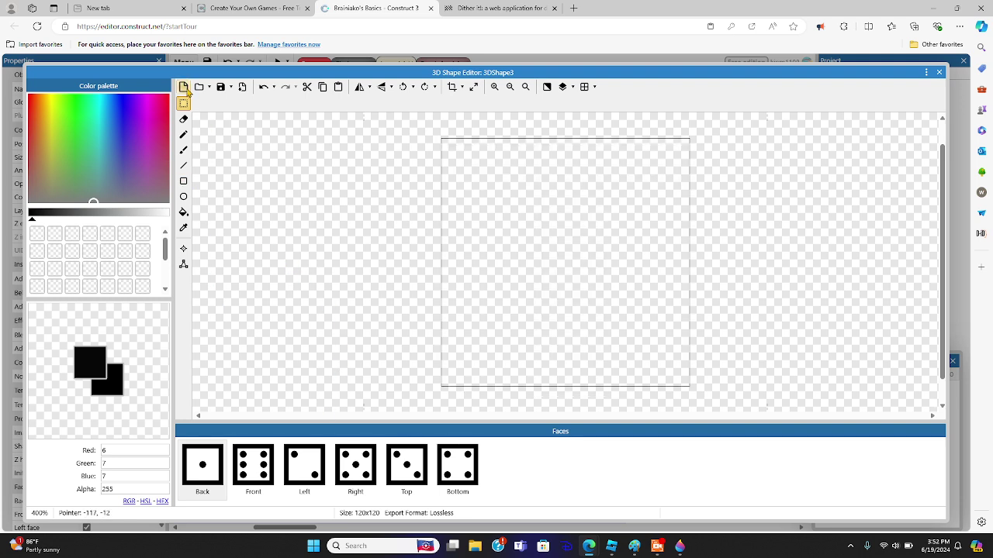
click(268, 463)
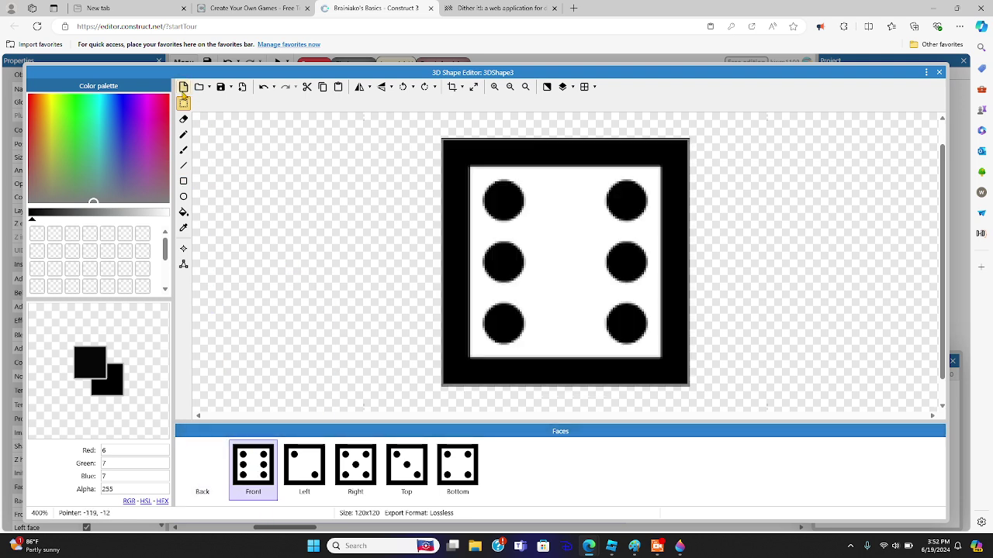
click(183, 88)
click(304, 464)
click(184, 88)
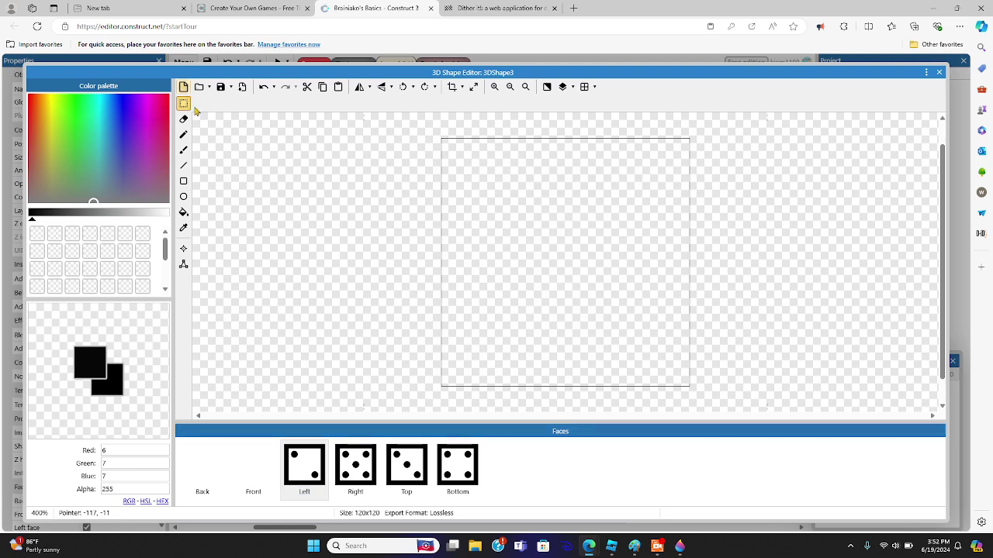
click(355, 464)
click(184, 88)
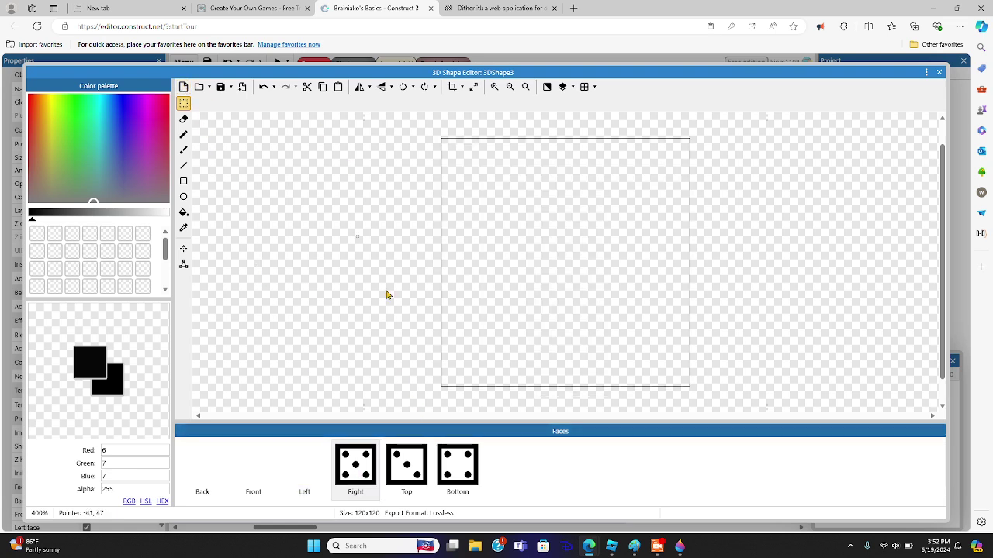
click(458, 463)
click(184, 87)
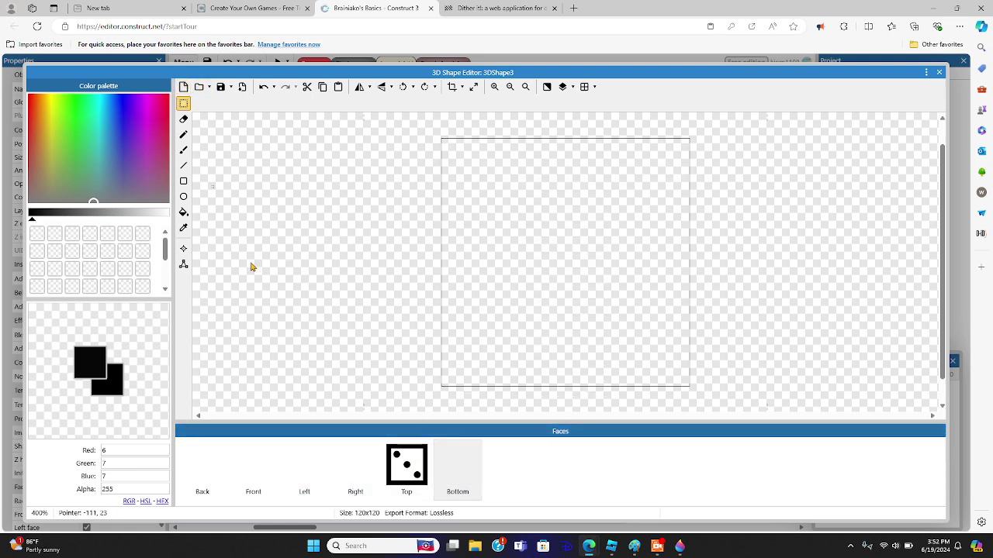
- Cover the shape's entire Top face with a filled golden yellow rectangle, RGB 244, 193, 27
click(406, 465)
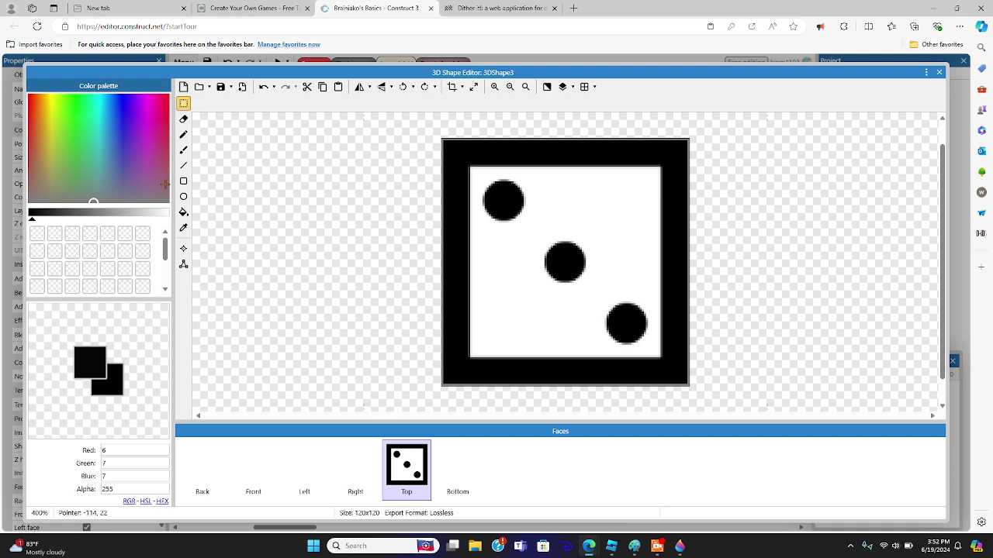
click(183, 181)
drag(38, 102, 46, 103)
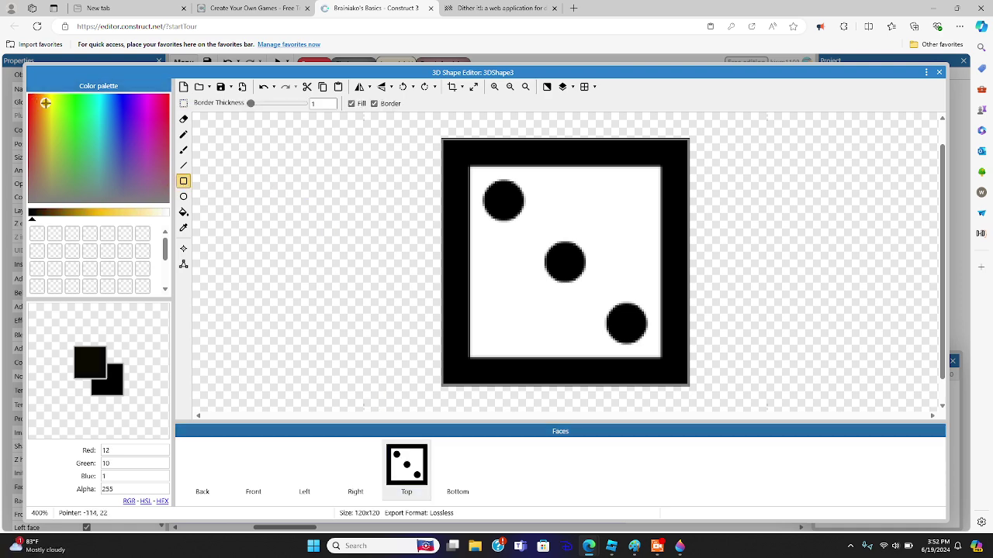
click(154, 217)
drag(125, 213, 104, 217)
drag(422, 134, 715, 415)
- Draw a filled yellow-green ellipse with radii of 18 and 14 pixels as a doorknob near the Top face's right edge, and close the shape editor
click(183, 196)
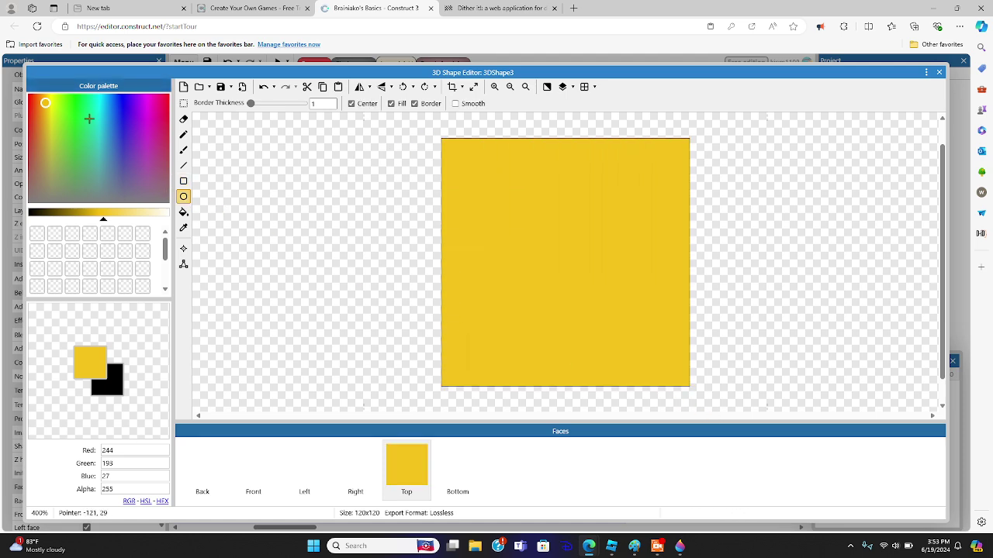
click(52, 106)
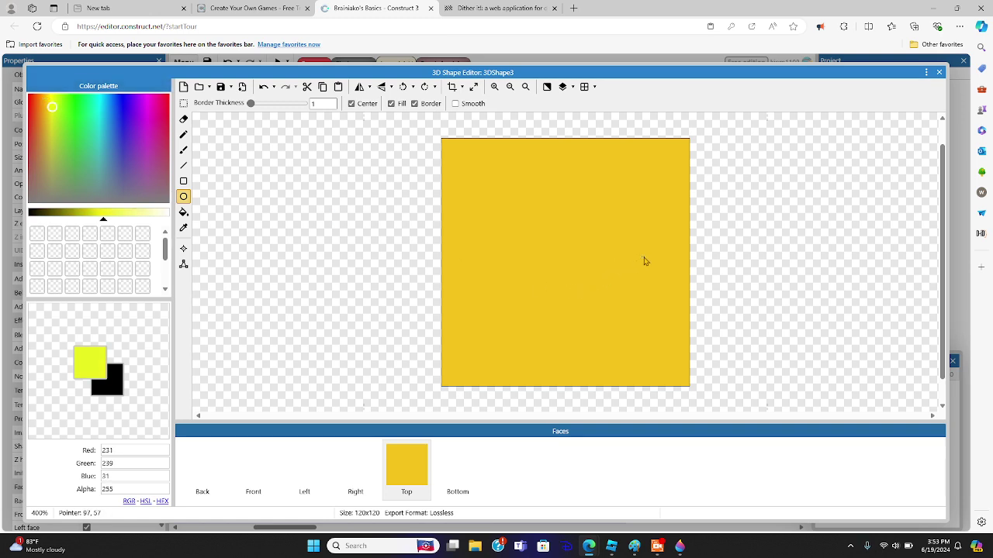
drag(640, 256, 676, 284)
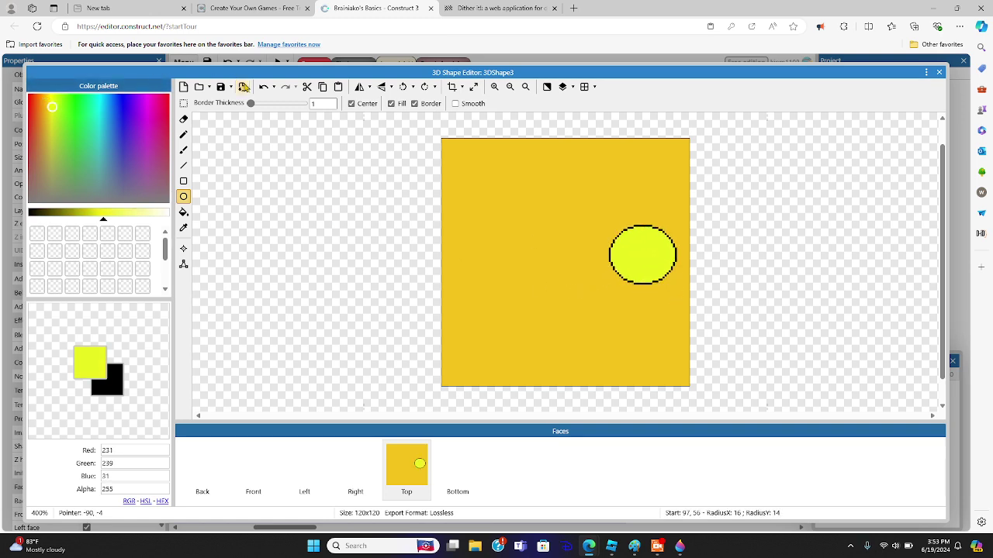
click(263, 88)
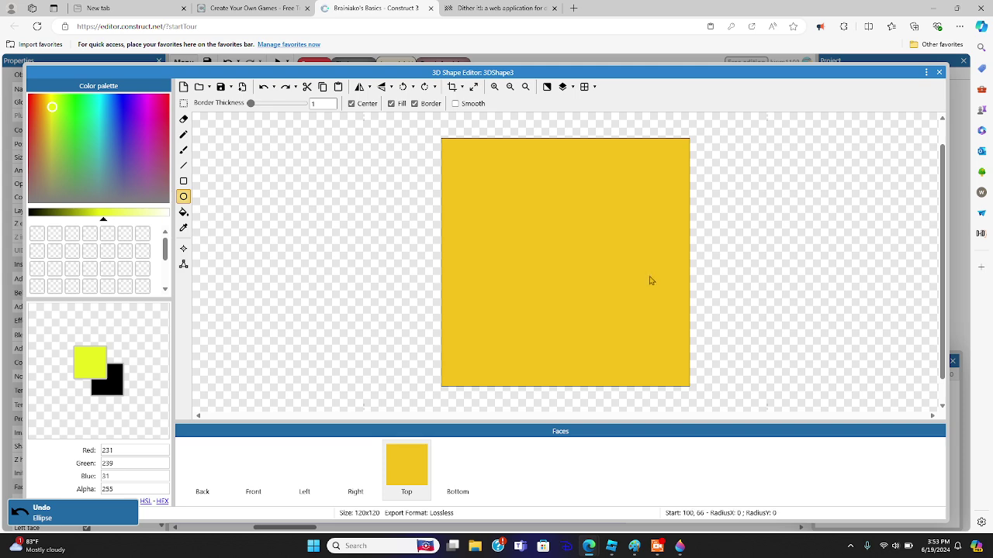
drag(648, 275, 685, 303)
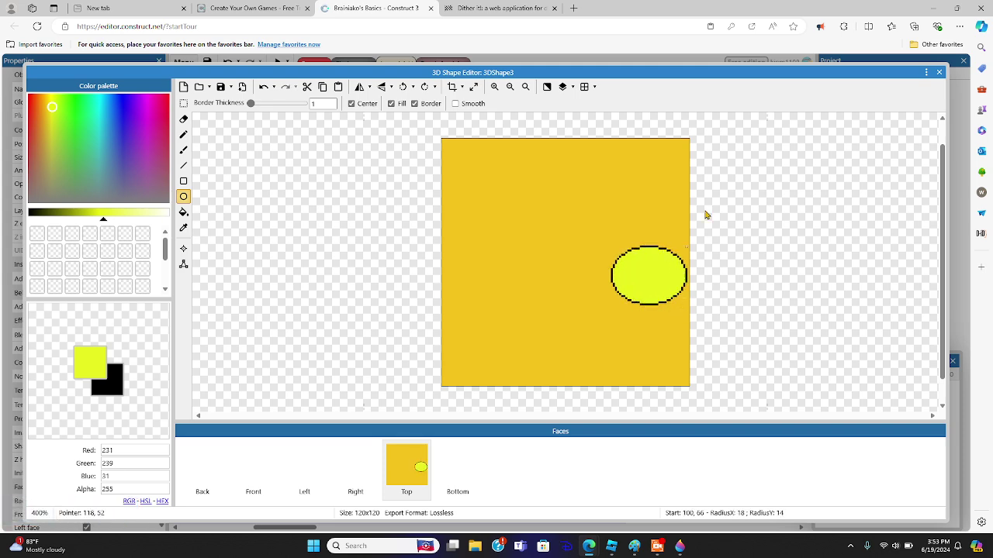
click(938, 72)
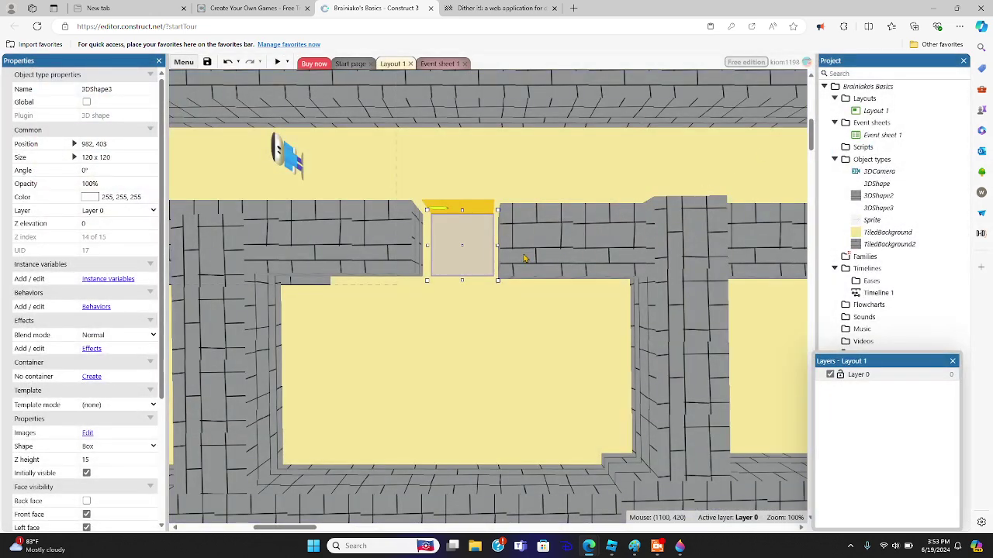
- Fit the yellow door shape into the wall opening at position 978, 402 with a size of 152 x 120
drag(461, 256, 504, 253)
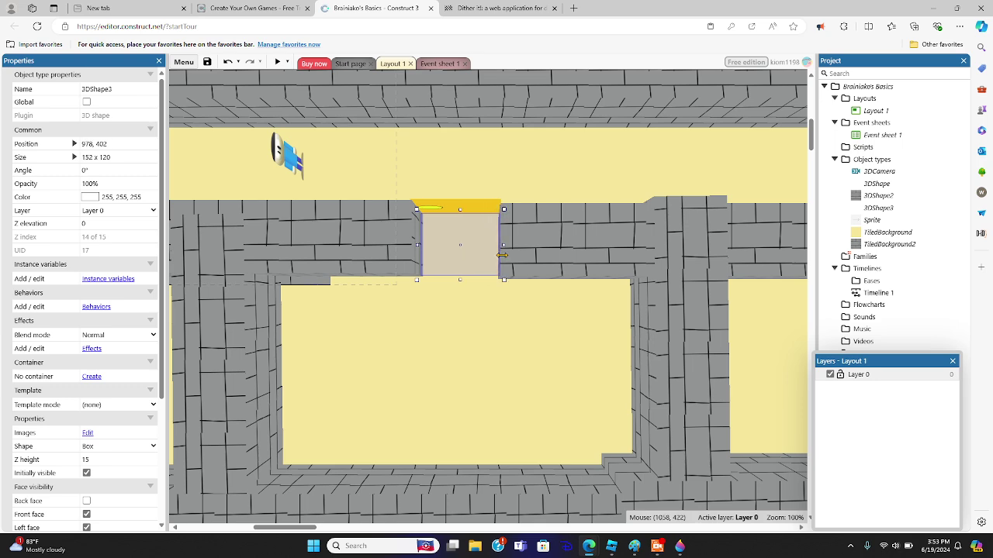
- Preview the layout, walk up to and through the yellow door to inspect it from the corridor and the room, and leave the preview
click(277, 61)
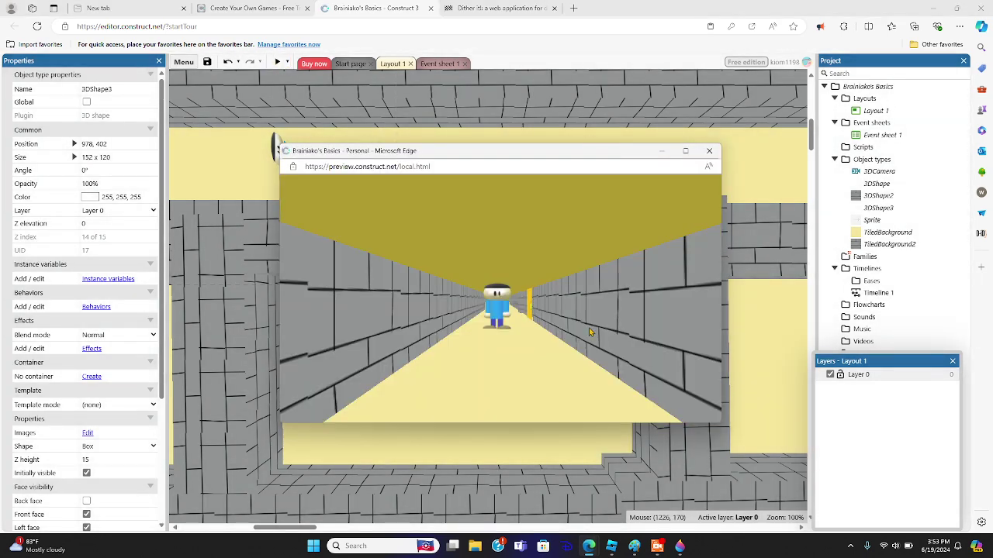
key(Up)
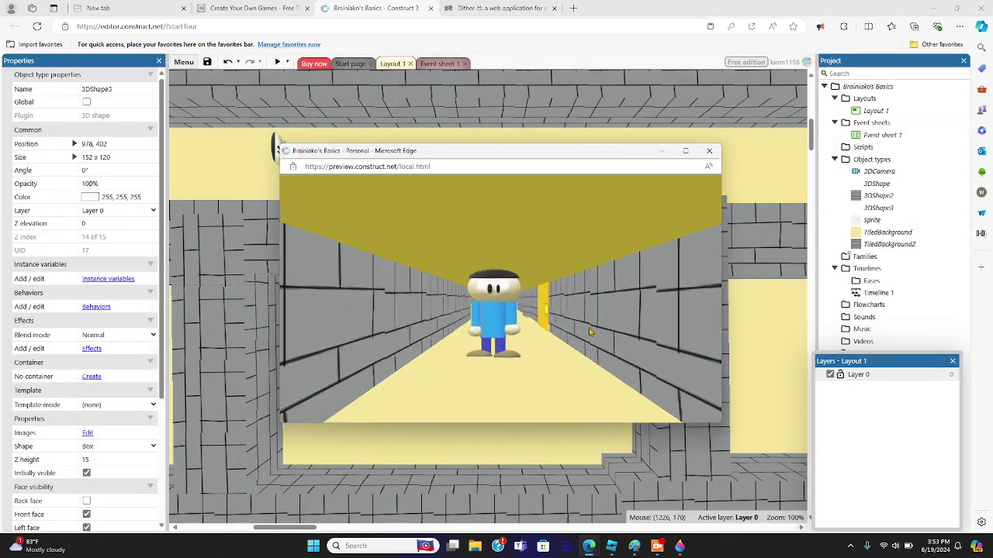
key(Right)
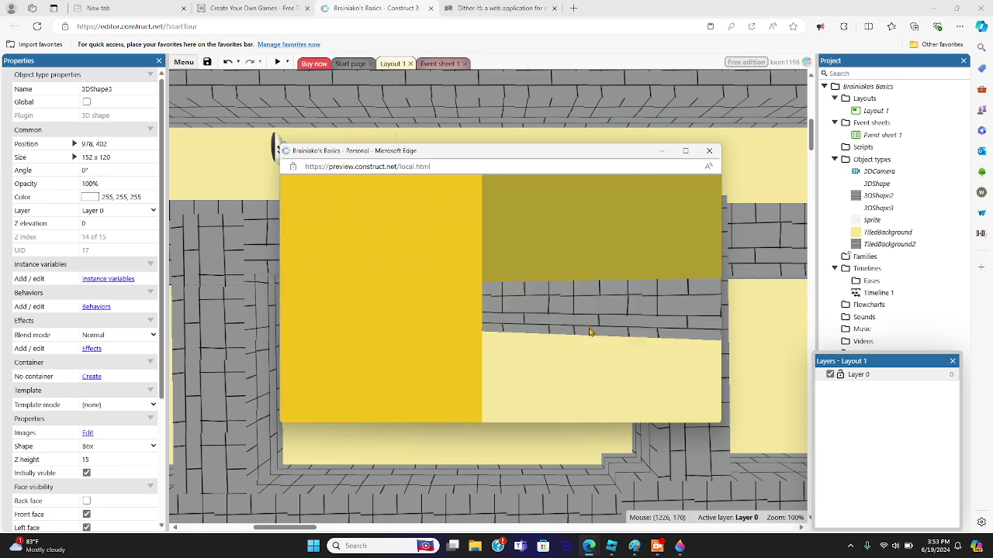
key(Right)
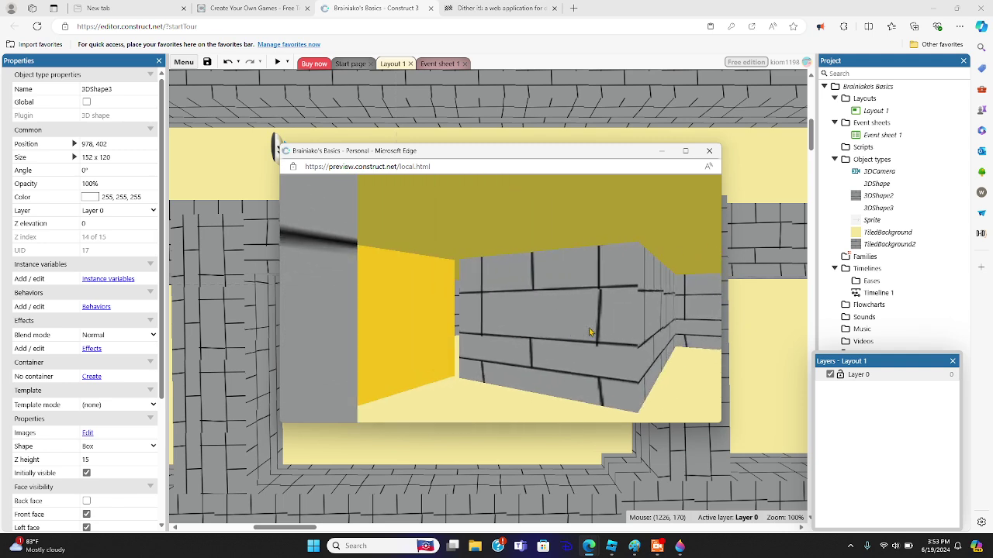
key(Left)
key(Up)
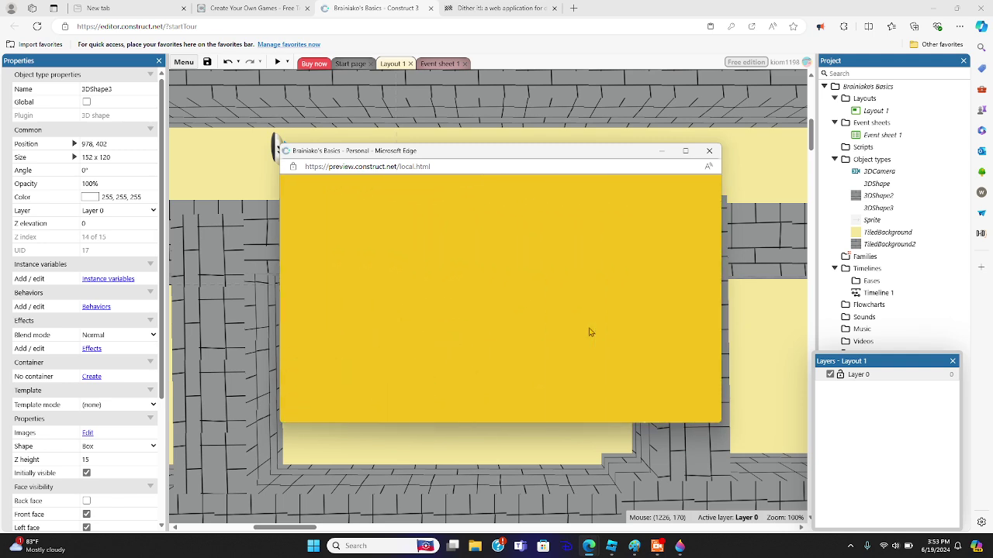
key(Right)
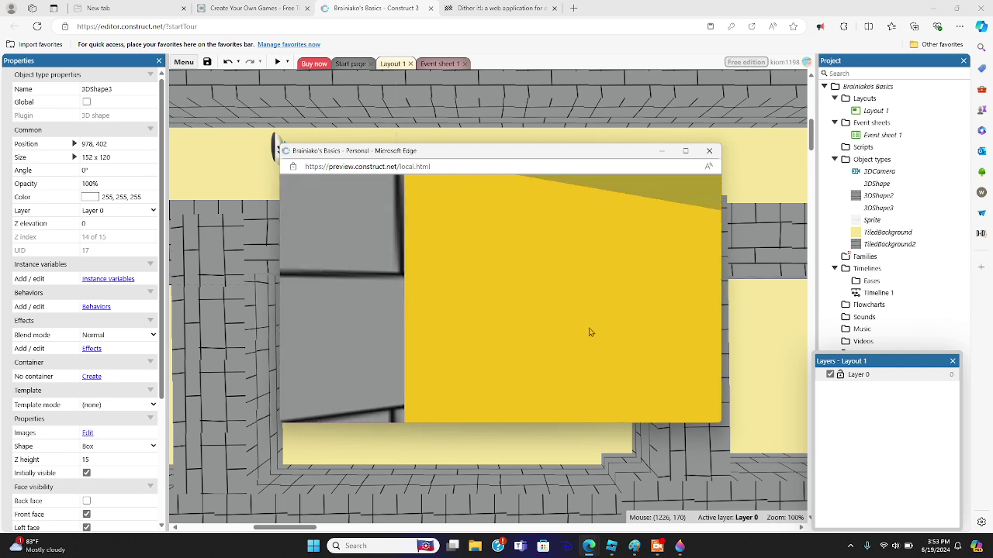
key(Down)
key(Up)
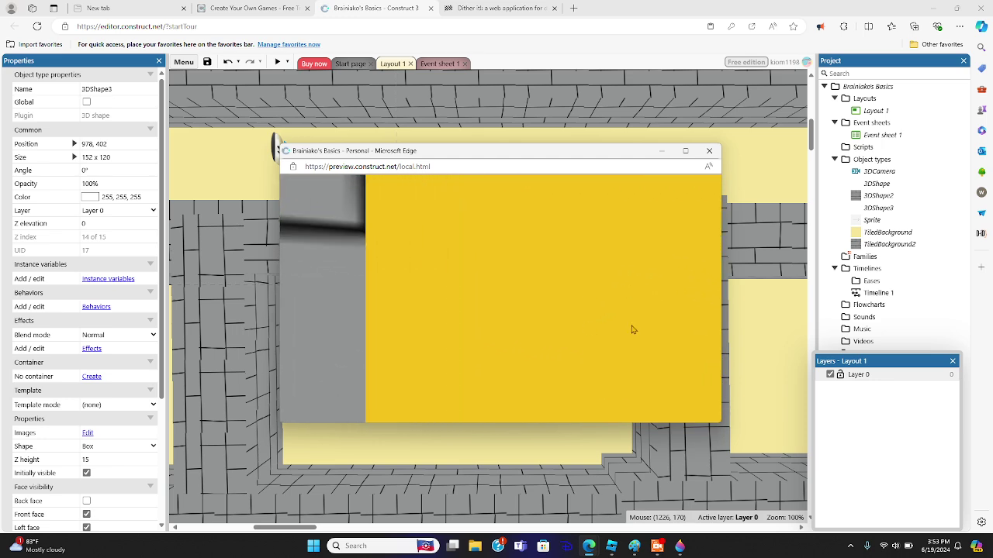
key(Down)
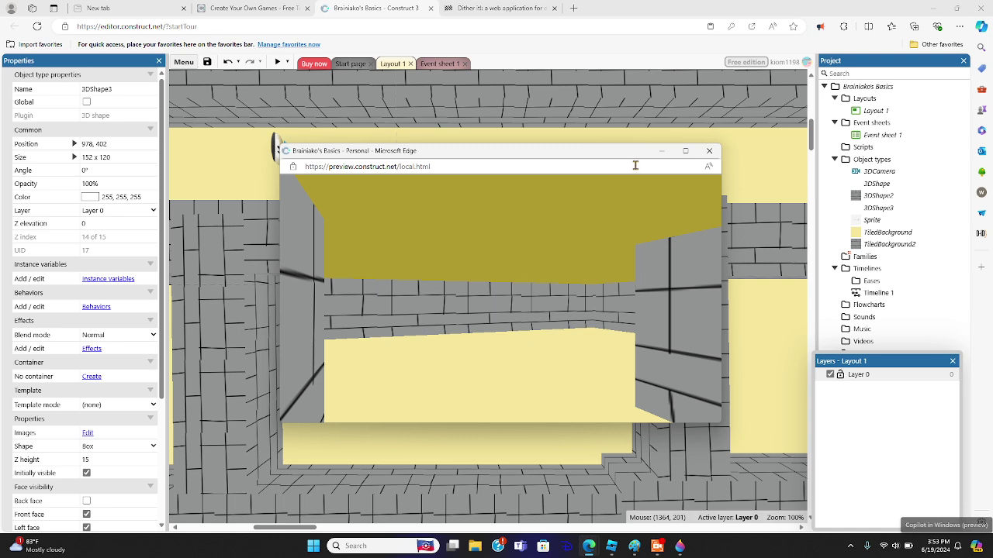
click(661, 150)
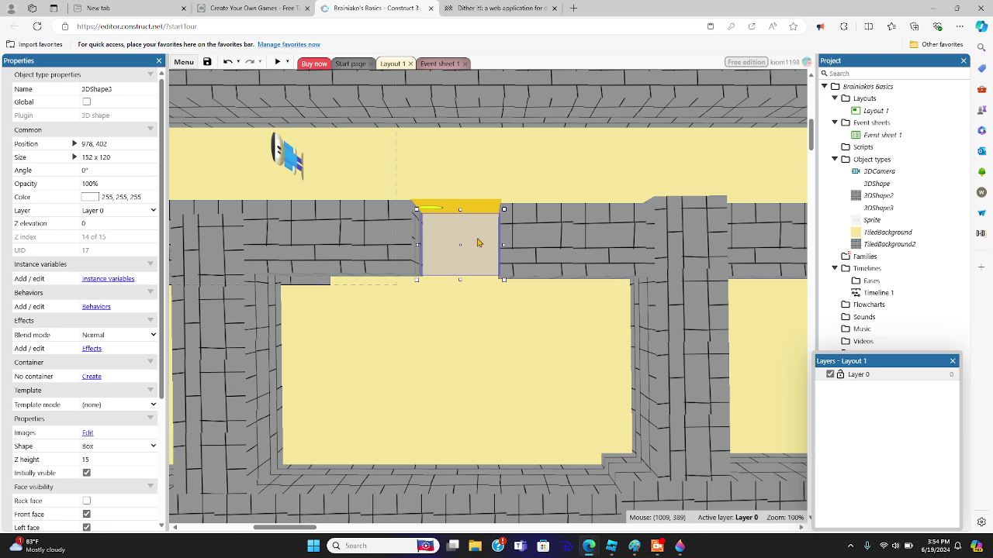
- Adjust the door to a size of 157 x 120 at position 979, 410, and copy it
drag(477, 245, 508, 246)
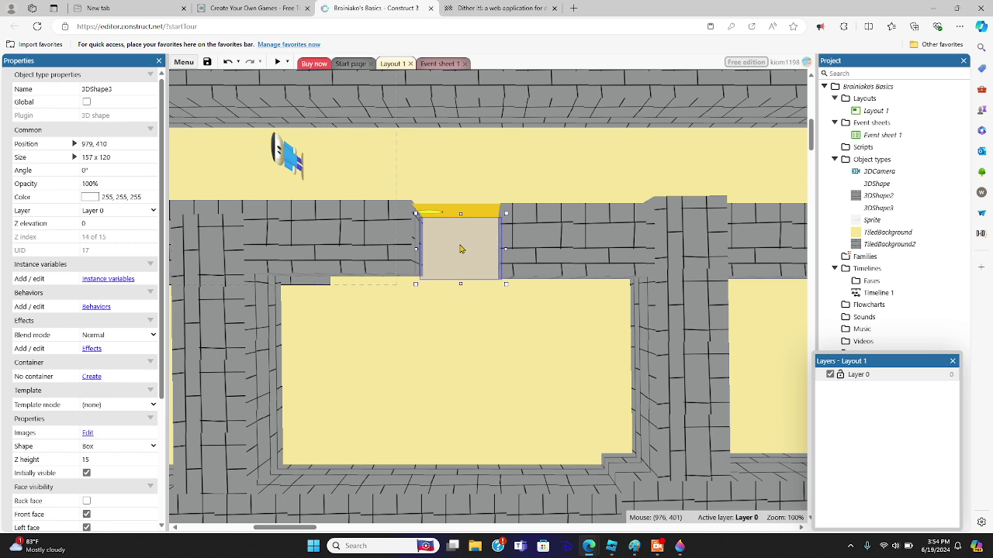
right_click(458, 250)
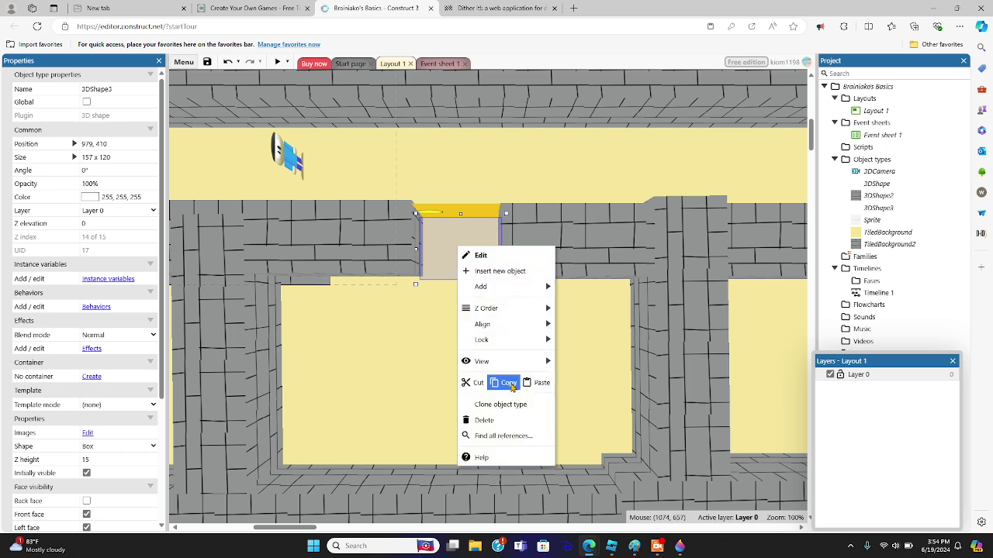
click(505, 442)
- Paste the door into the next side room's wall opening and fit it to 131 x 120 at position 2491, 408
drag(314, 529, 391, 553)
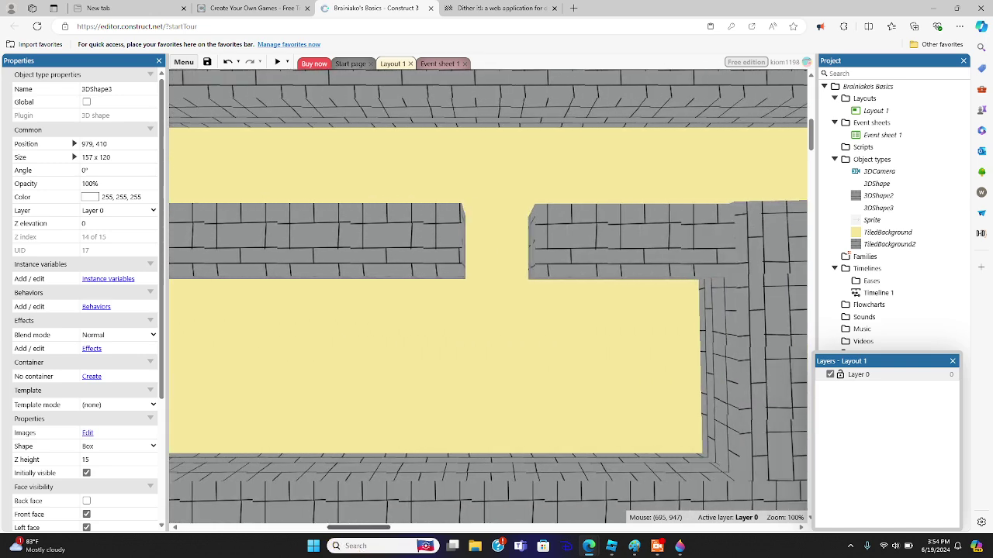
right_click(501, 248)
click(570, 395)
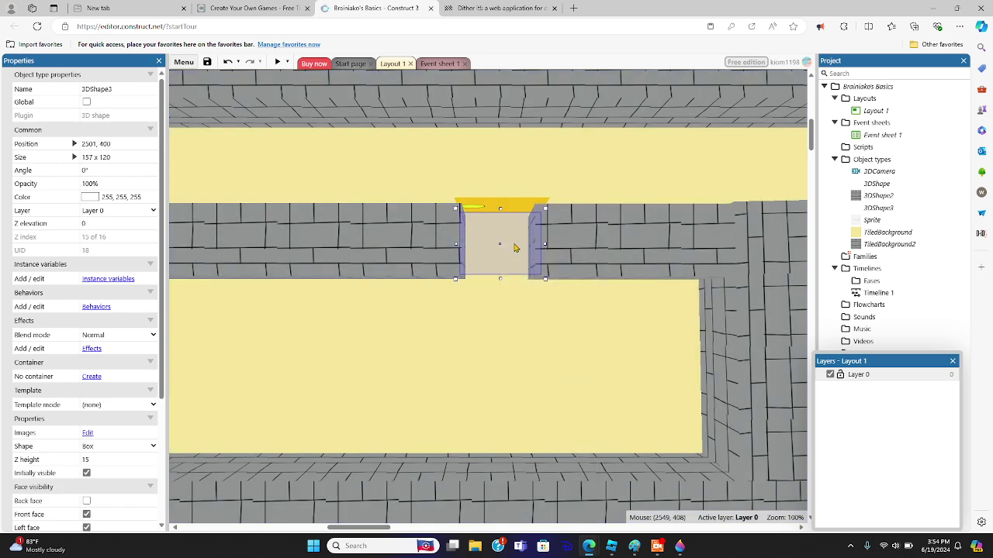
drag(514, 247, 536, 247)
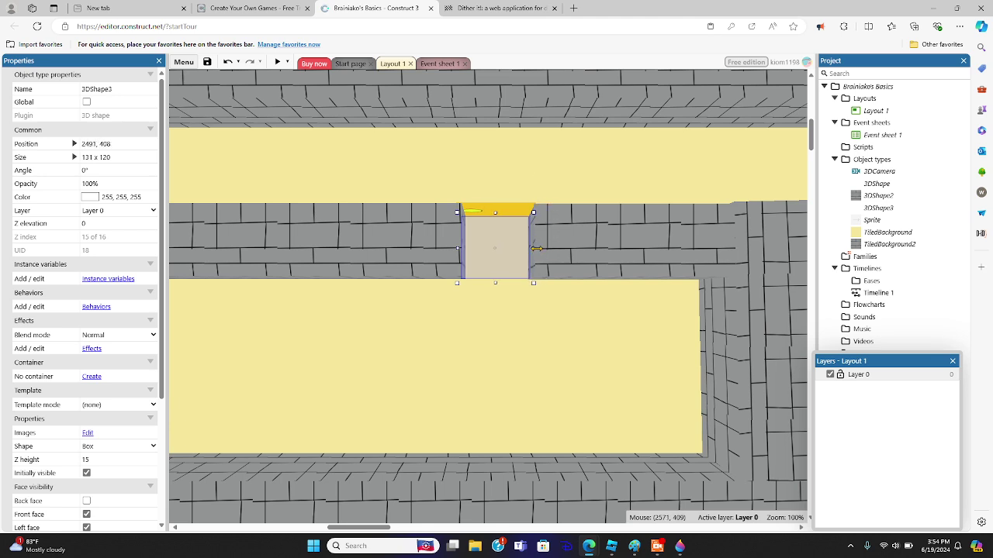
- Rename the 3DShape object type in the upper corridor to Brainiako
click(876, 184)
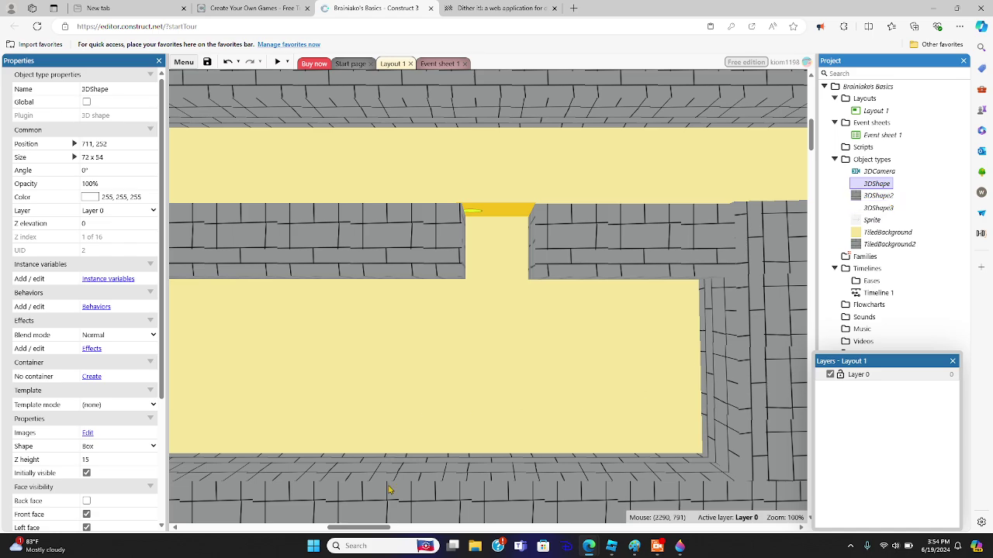
drag(376, 527, 274, 530)
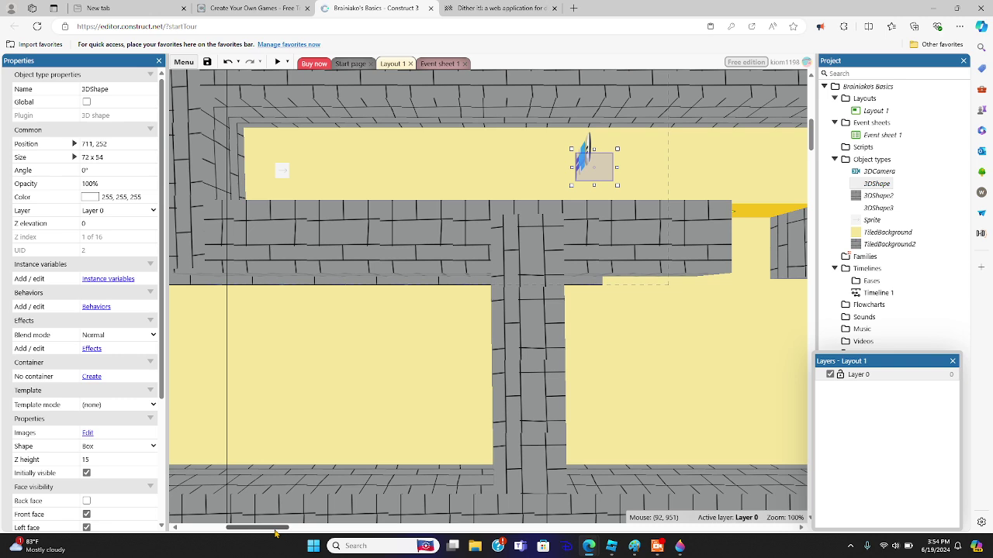
click(144, 87)
key(BackSpace)
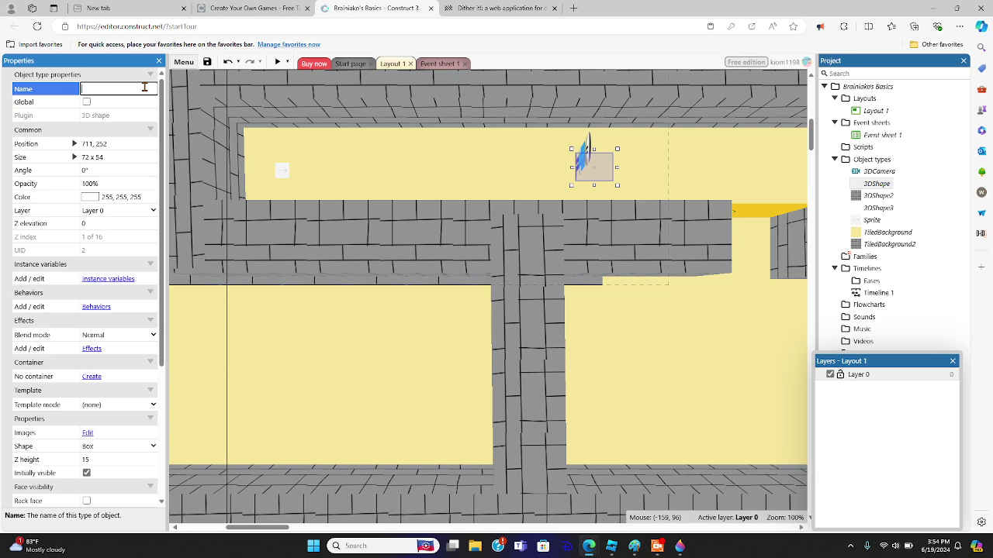
text(Brainiako's Basics)
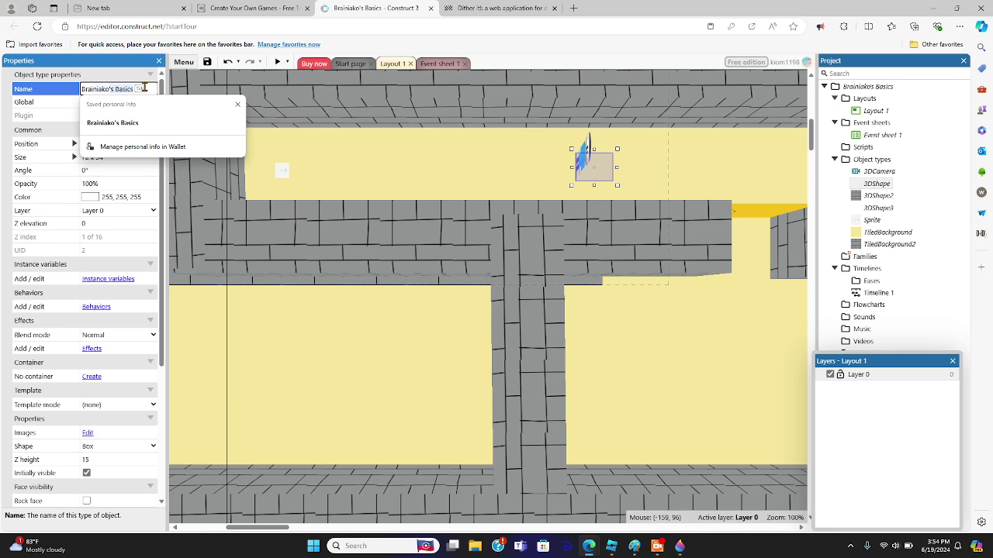
key(Return)
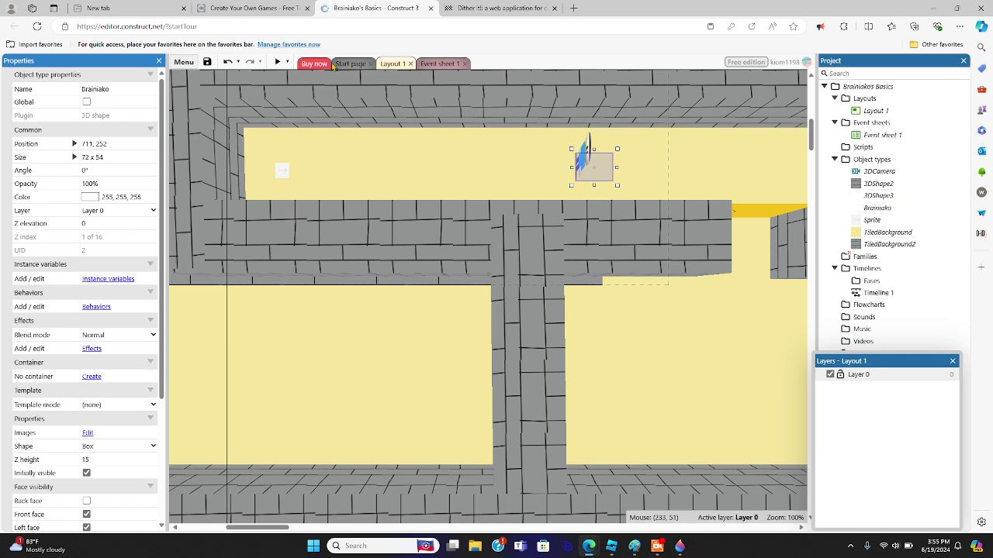
- Save the project as a Construct 3 single-file project named Brainiako's Basics in the Downloads folder
click(208, 63)
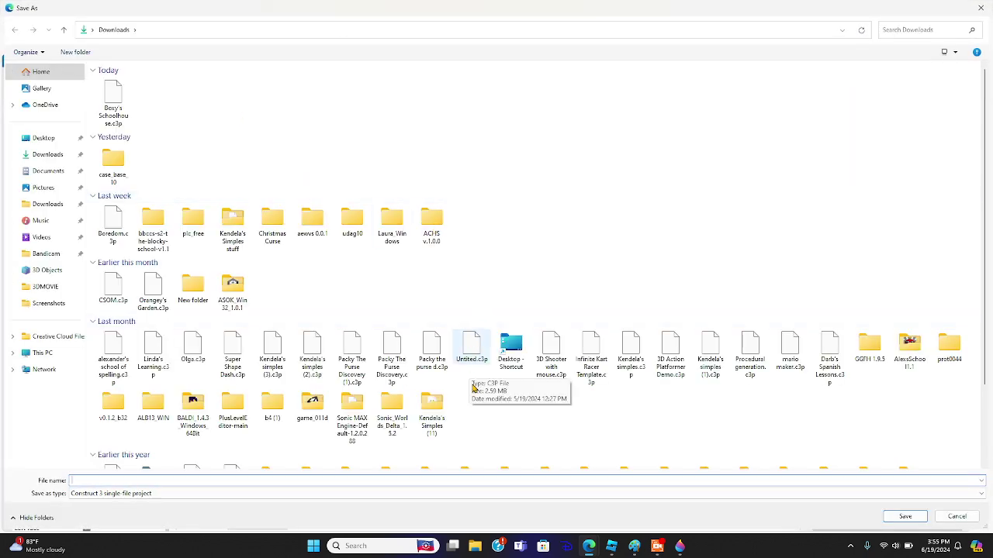
text(Ba)
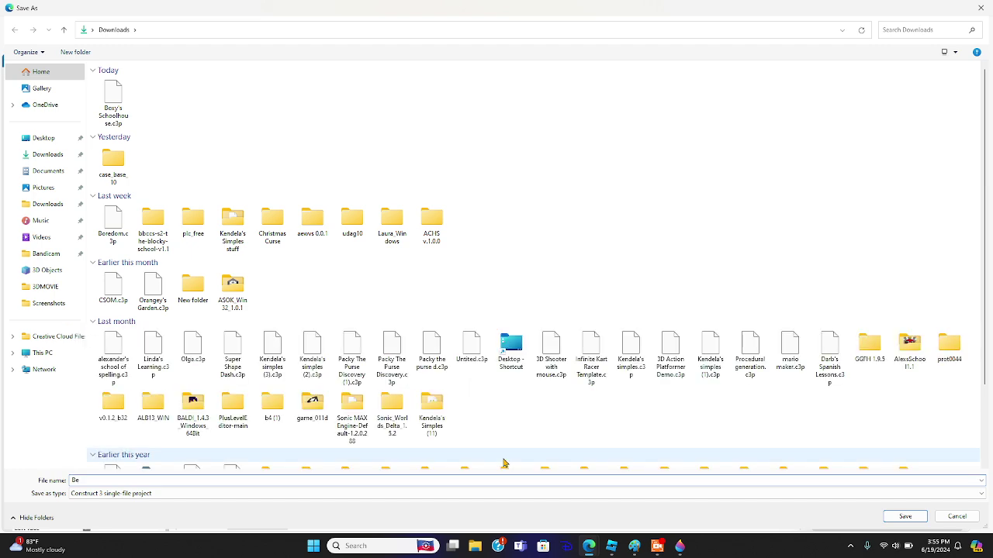
key(BackSpace)
text(rainiako)
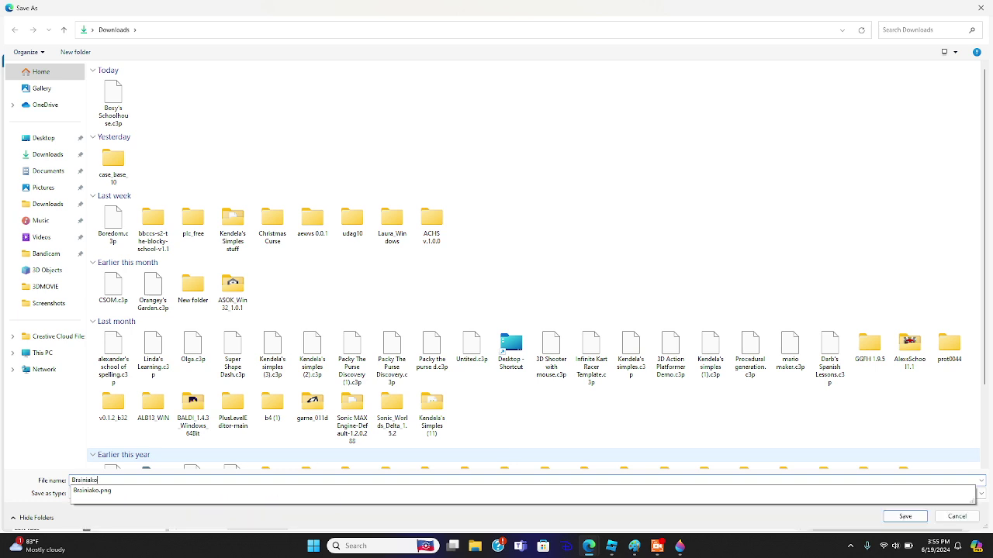
key(Escape)
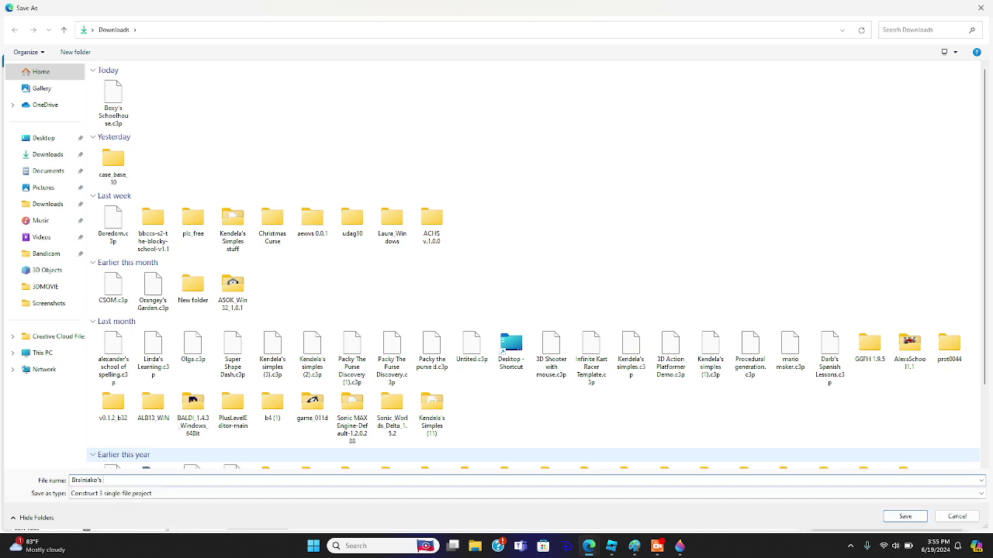
text('s Basics)
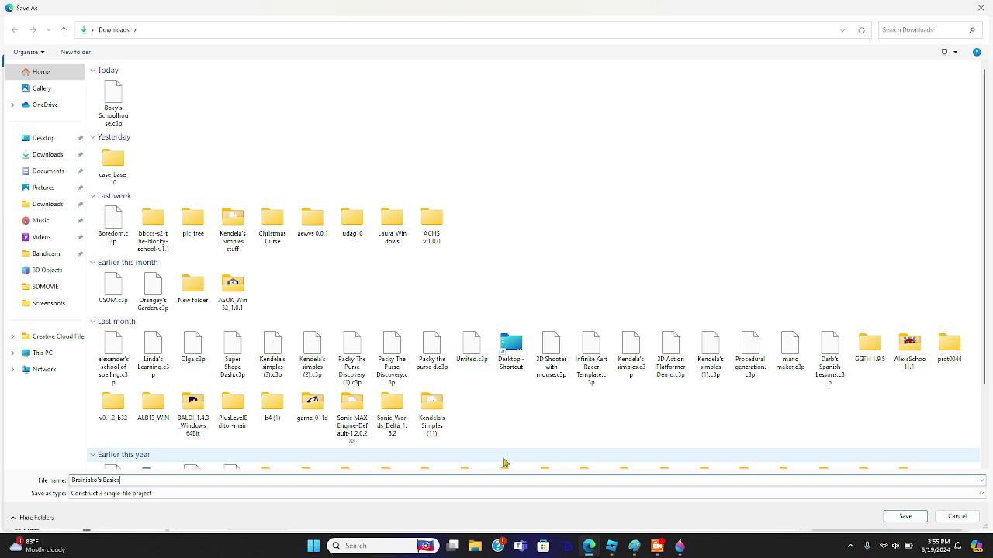
click(905, 516)
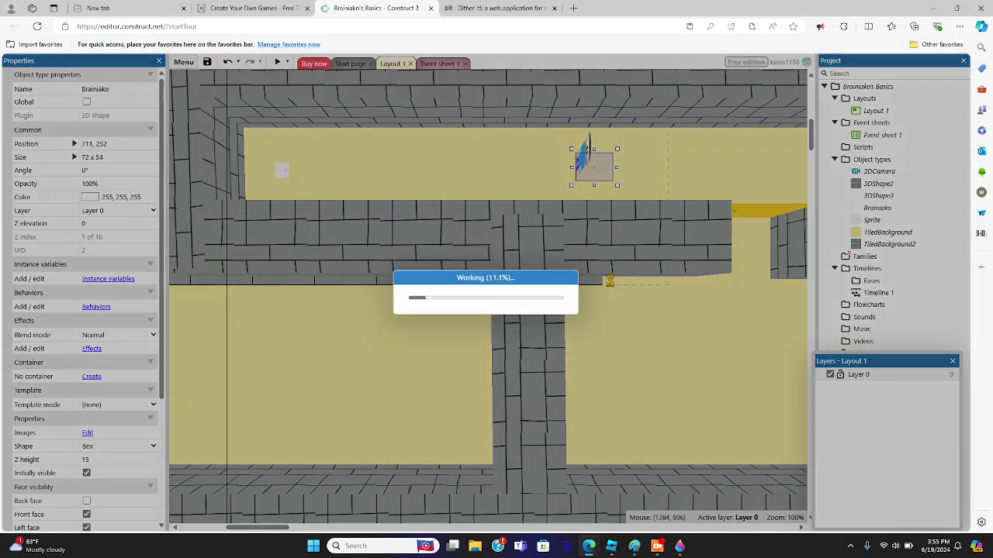